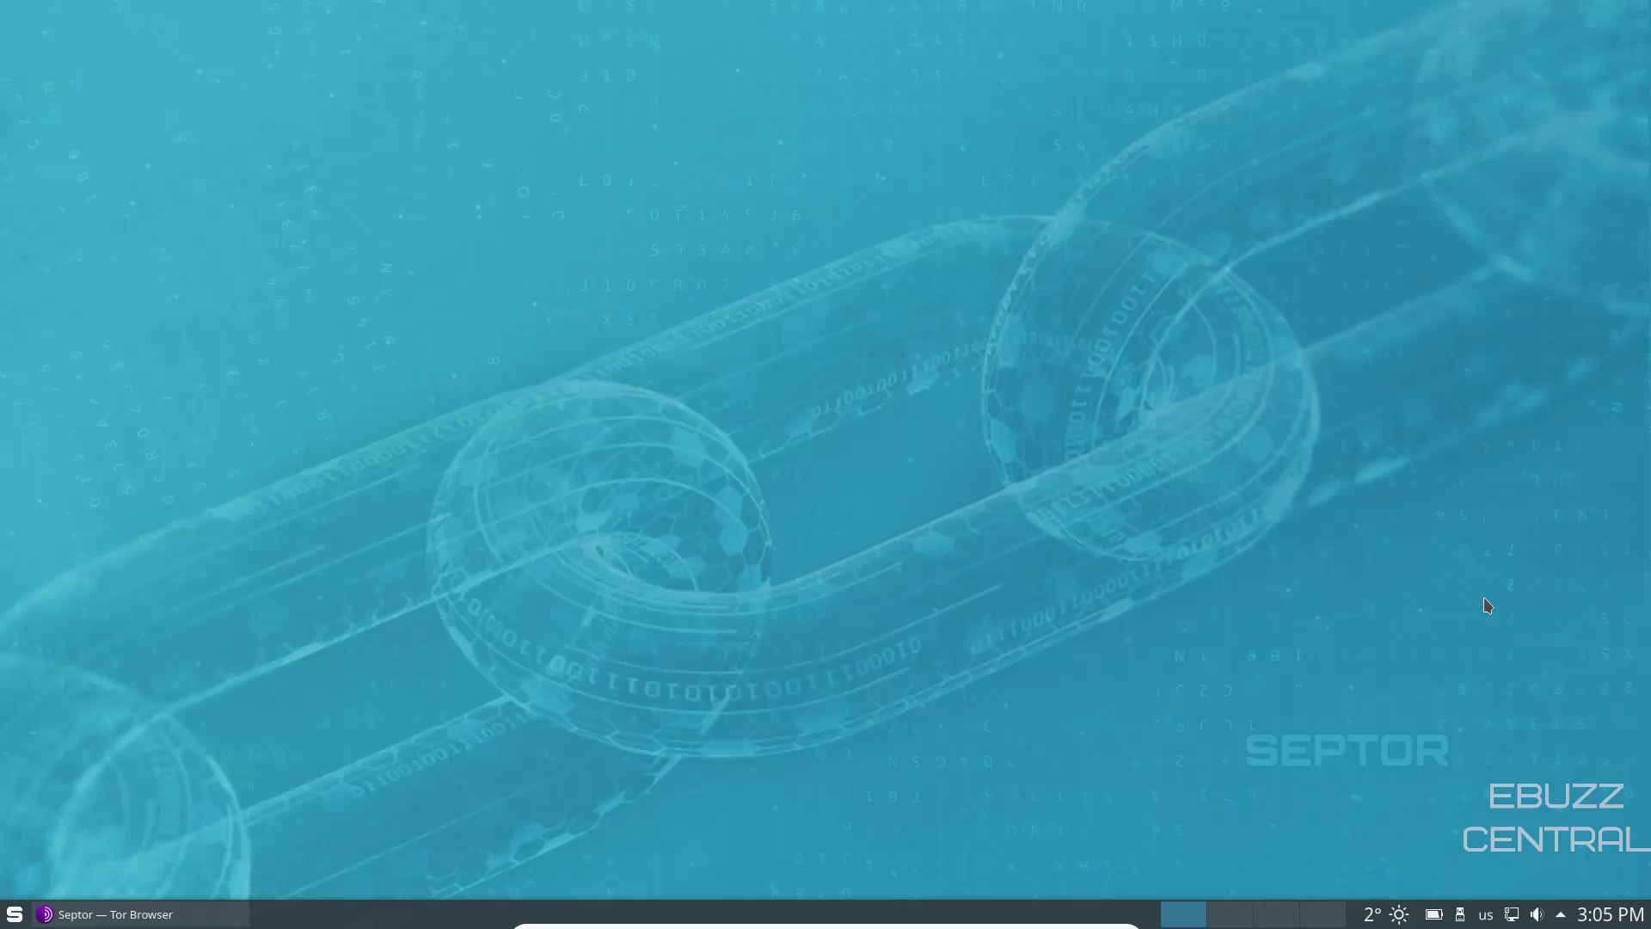
Bring up the Septor website in Tor Browser and examine its description, screenshots, release notes, reviews and download section.
{"action": "left_click", "coordinate": [152, 916]}
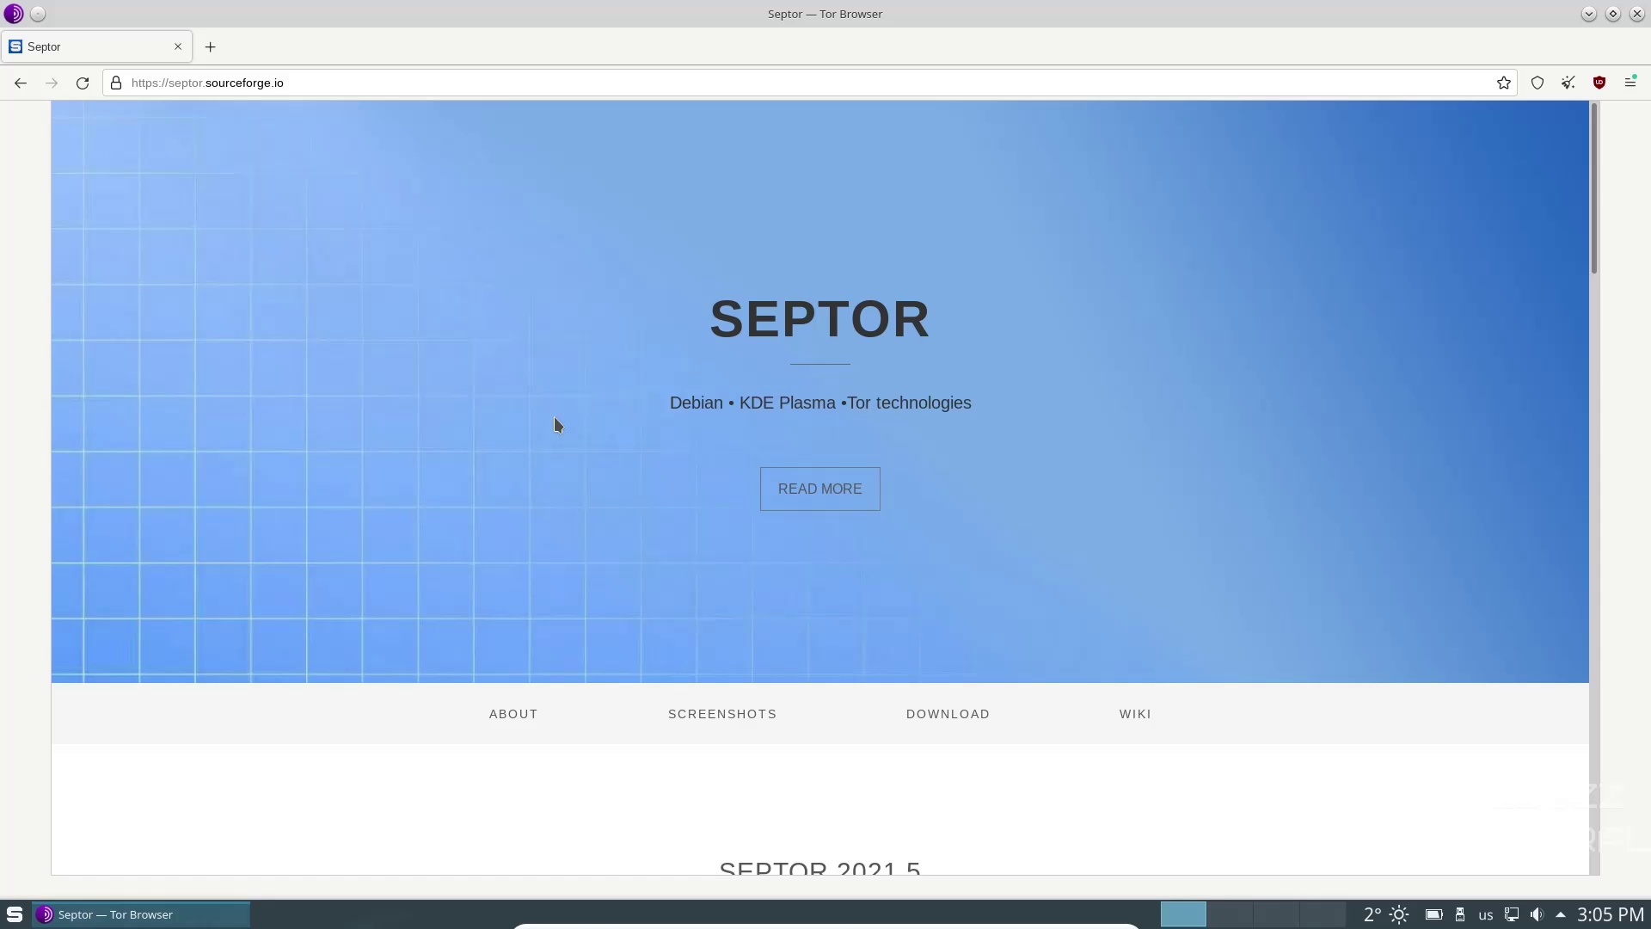
{"action": "scroll", "coordinate": [603, 434], "scroll_direction": "down", "scroll_amount": 2}
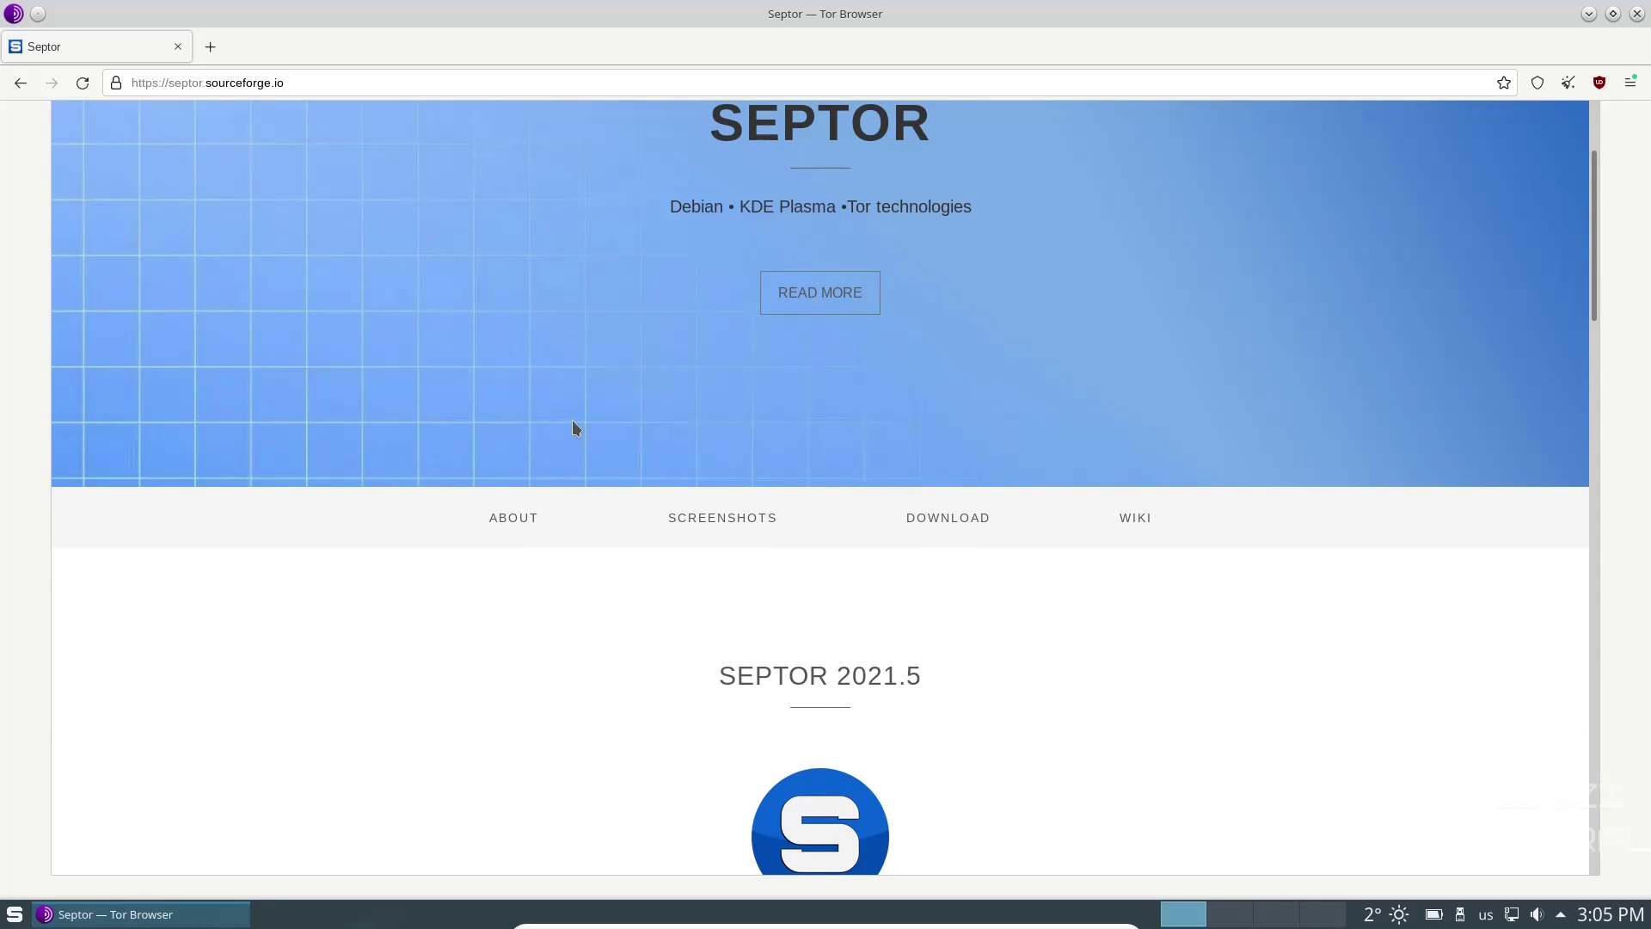
{"action": "scroll", "coordinate": [578, 425], "scroll_direction": "down", "scroll_amount": 4}
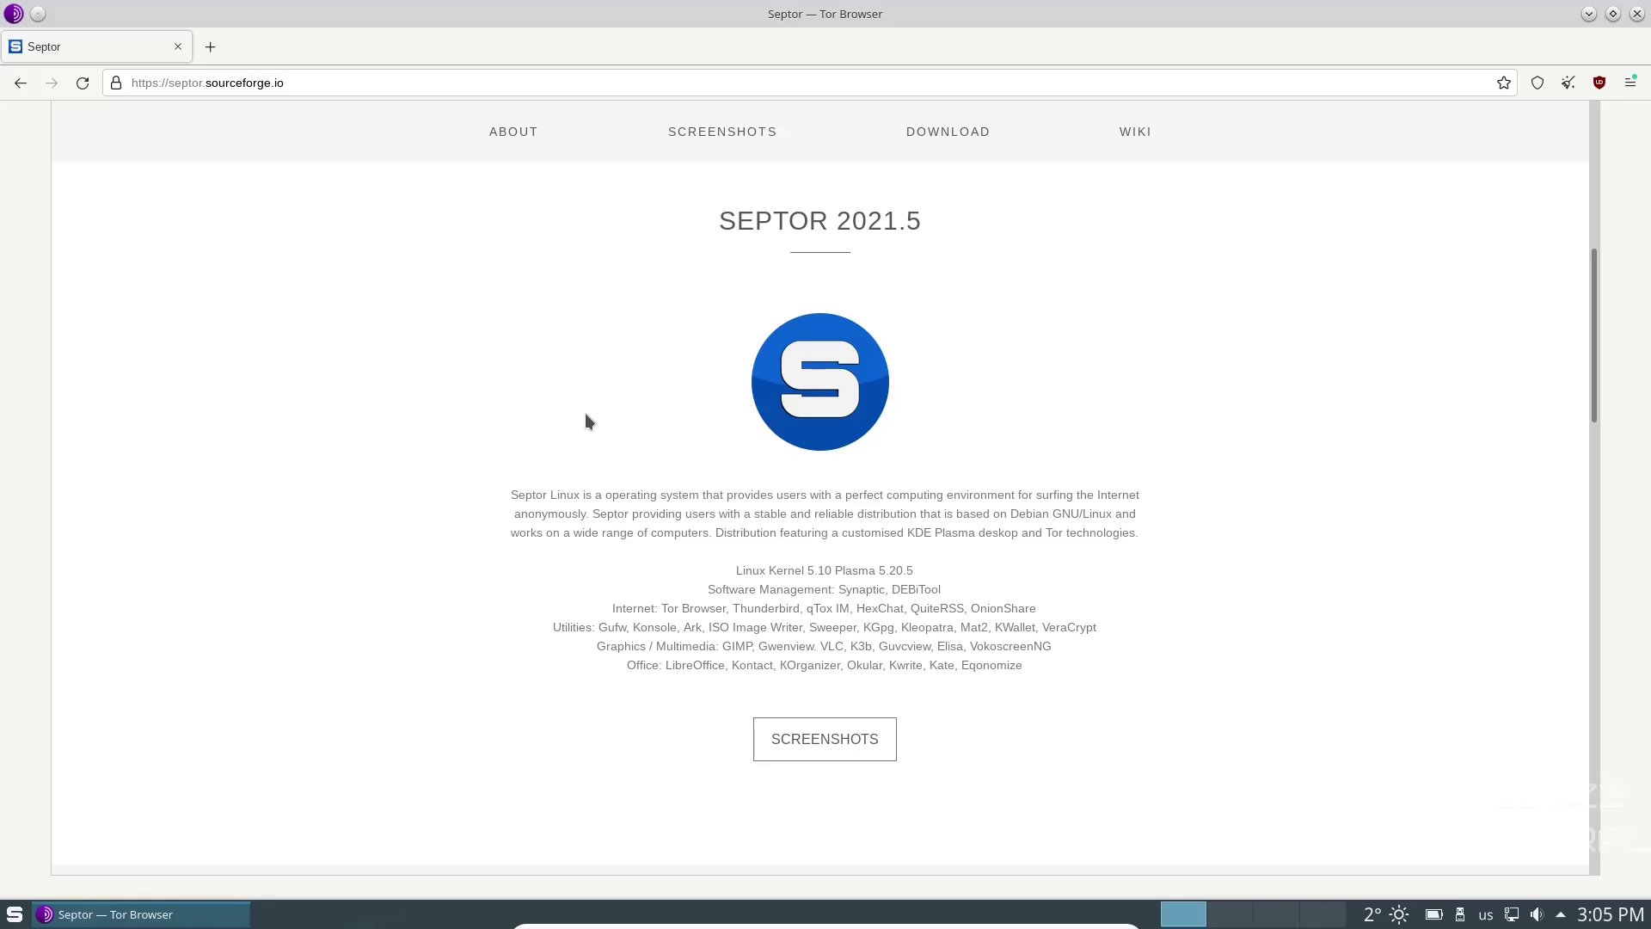
{"action": "scroll", "coordinate": [588, 411], "scroll_direction": "down", "scroll_amount": 2}
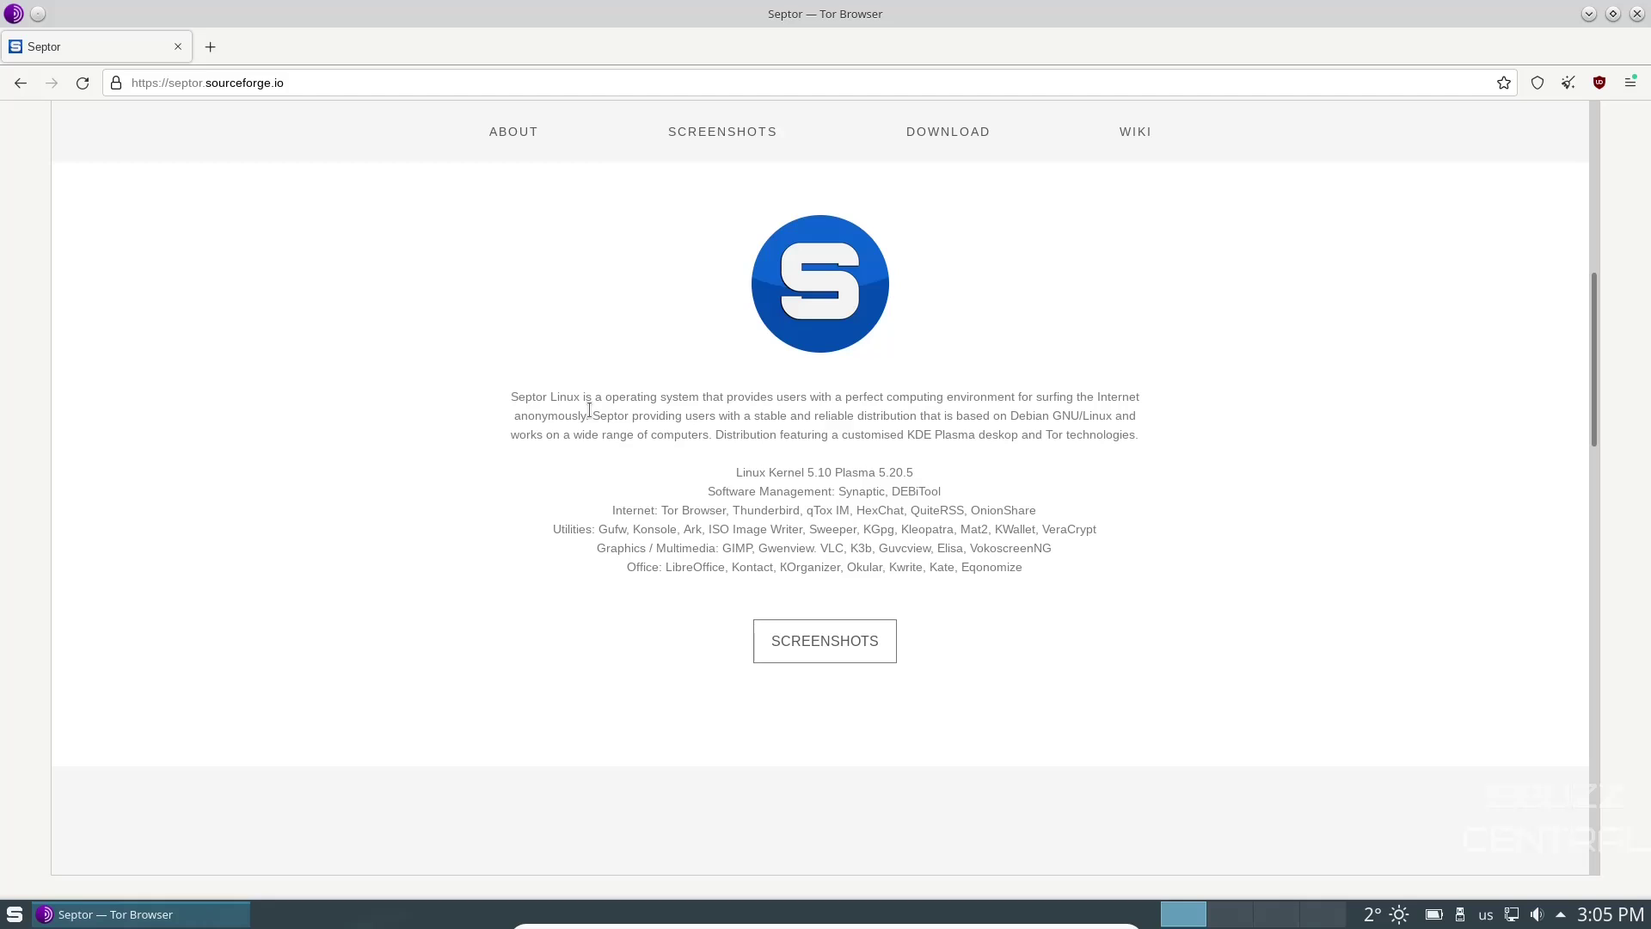
{"action": "scroll", "coordinate": [593, 411], "scroll_direction": "down", "scroll_amount": 5}
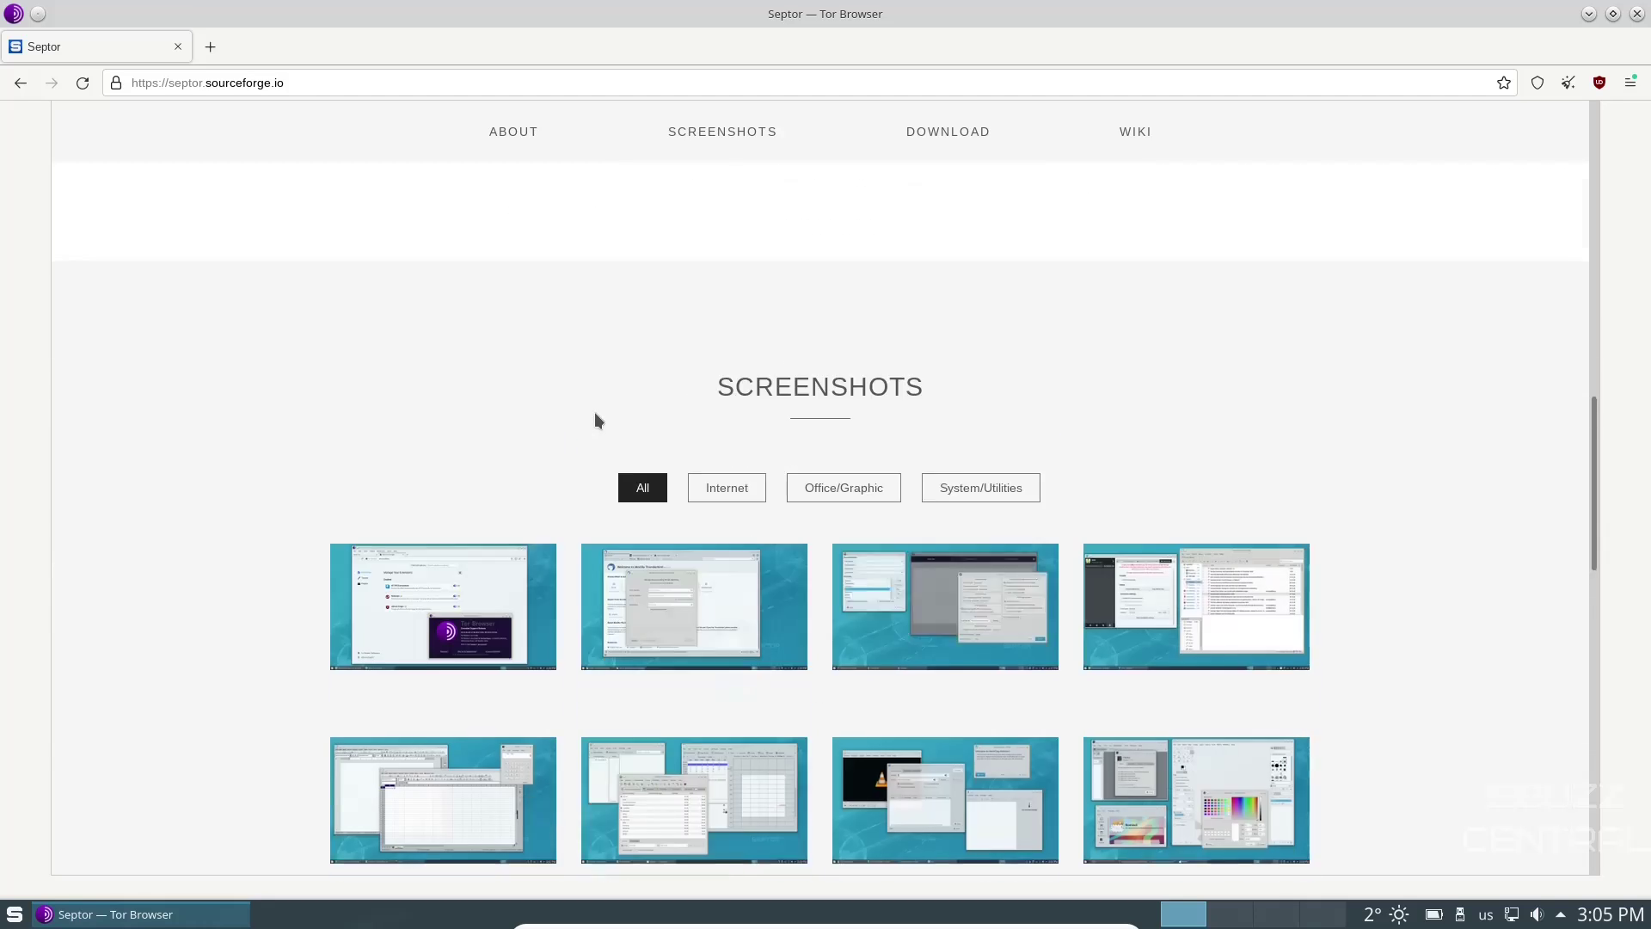
{"action": "scroll", "coordinate": [595, 413], "scroll_direction": "down", "scroll_amount": 4}
{"action": "scroll", "coordinate": [591, 415], "scroll_direction": "down", "scroll_amount": 5}
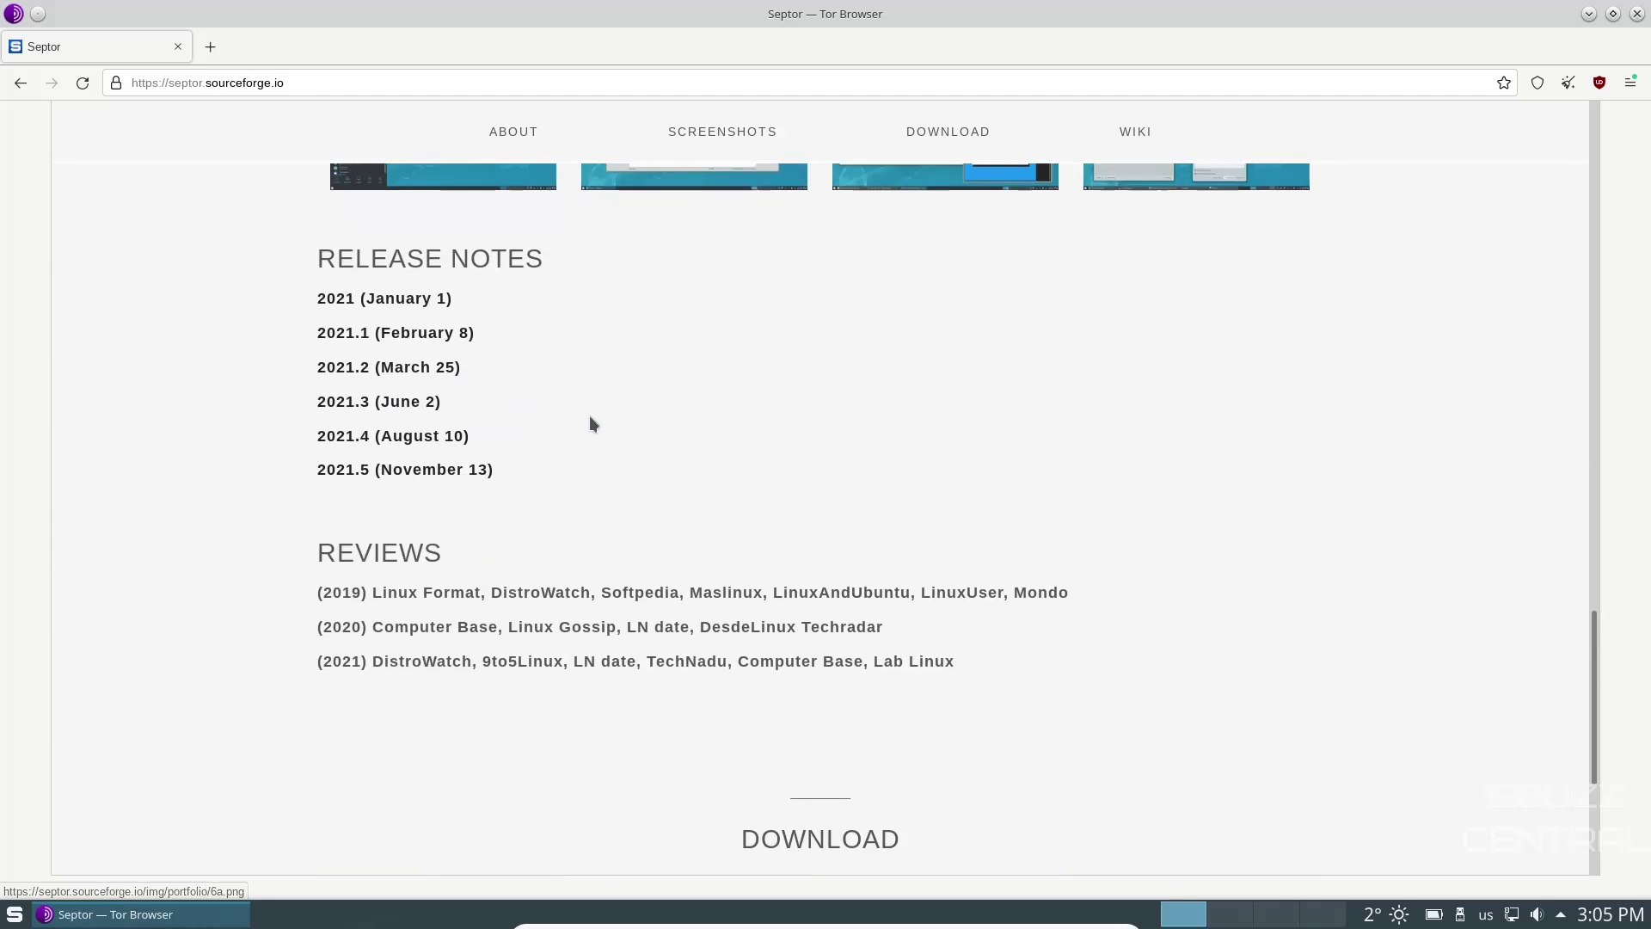
{"action": "scroll", "coordinate": [572, 405], "scroll_direction": "down", "scroll_amount": 4}
{"action": "scroll", "coordinate": [487, 273], "scroll_direction": "up", "scroll_amount": 6}
{"action": "scroll", "coordinate": [486, 296], "scroll_direction": "up", "scroll_amount": 15}
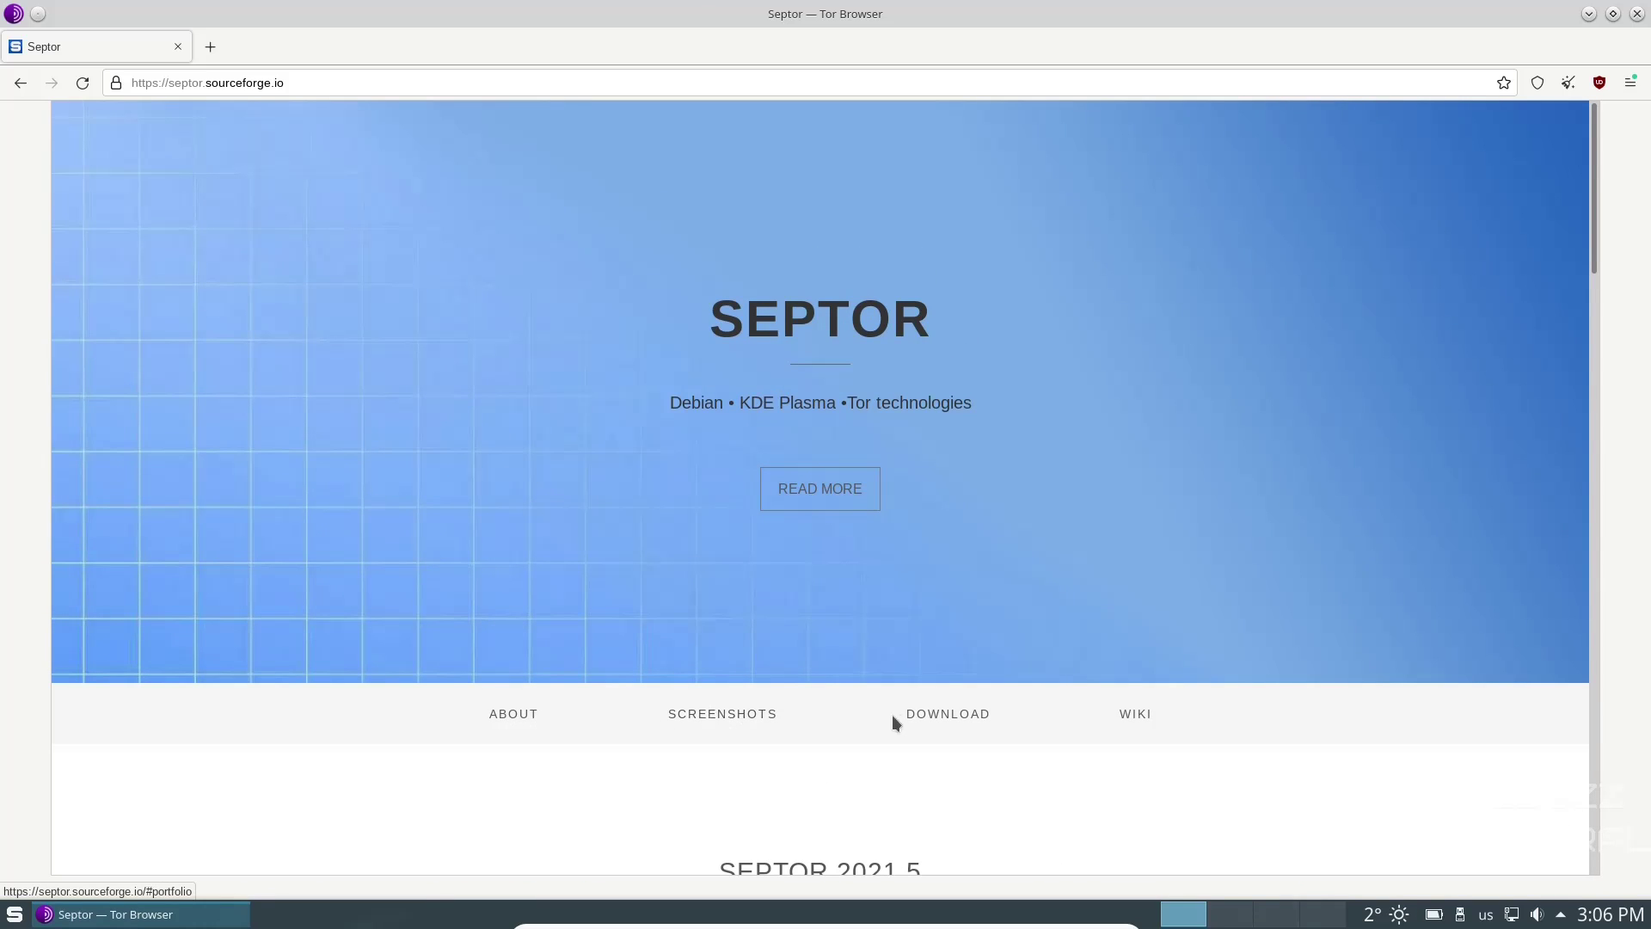
Open the Septor site's wiki link and jump to its Download section, and close Tor Browser when finished.
{"action": "left_click", "coordinate": [1146, 723]}
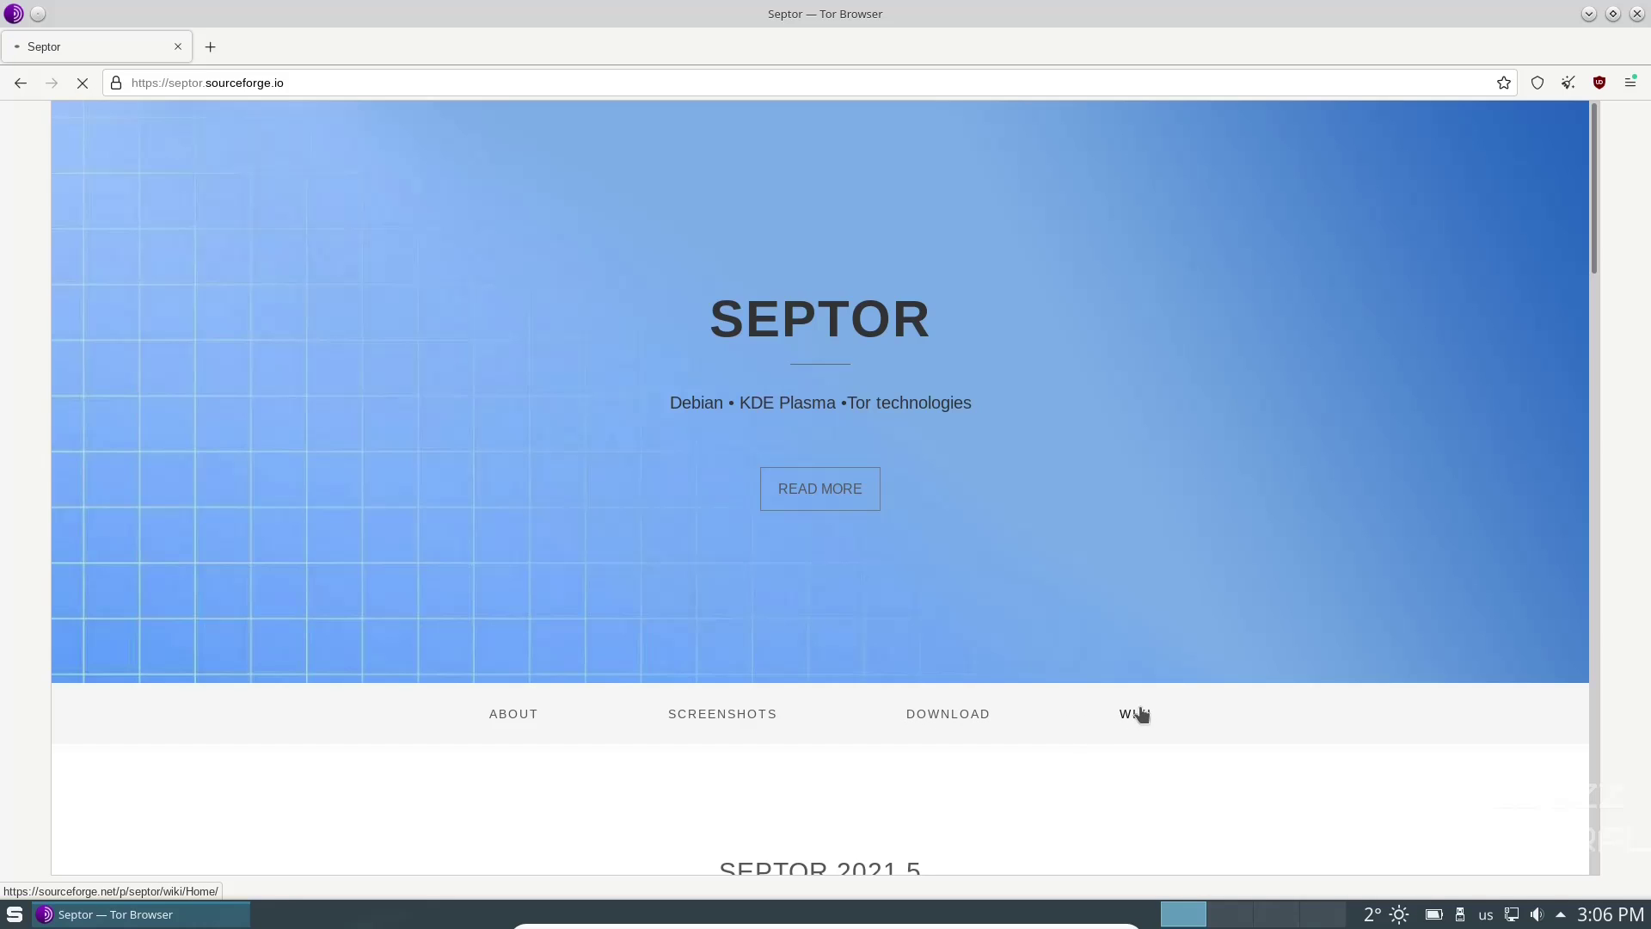
{"action": "left_click", "coordinate": [936, 721]}
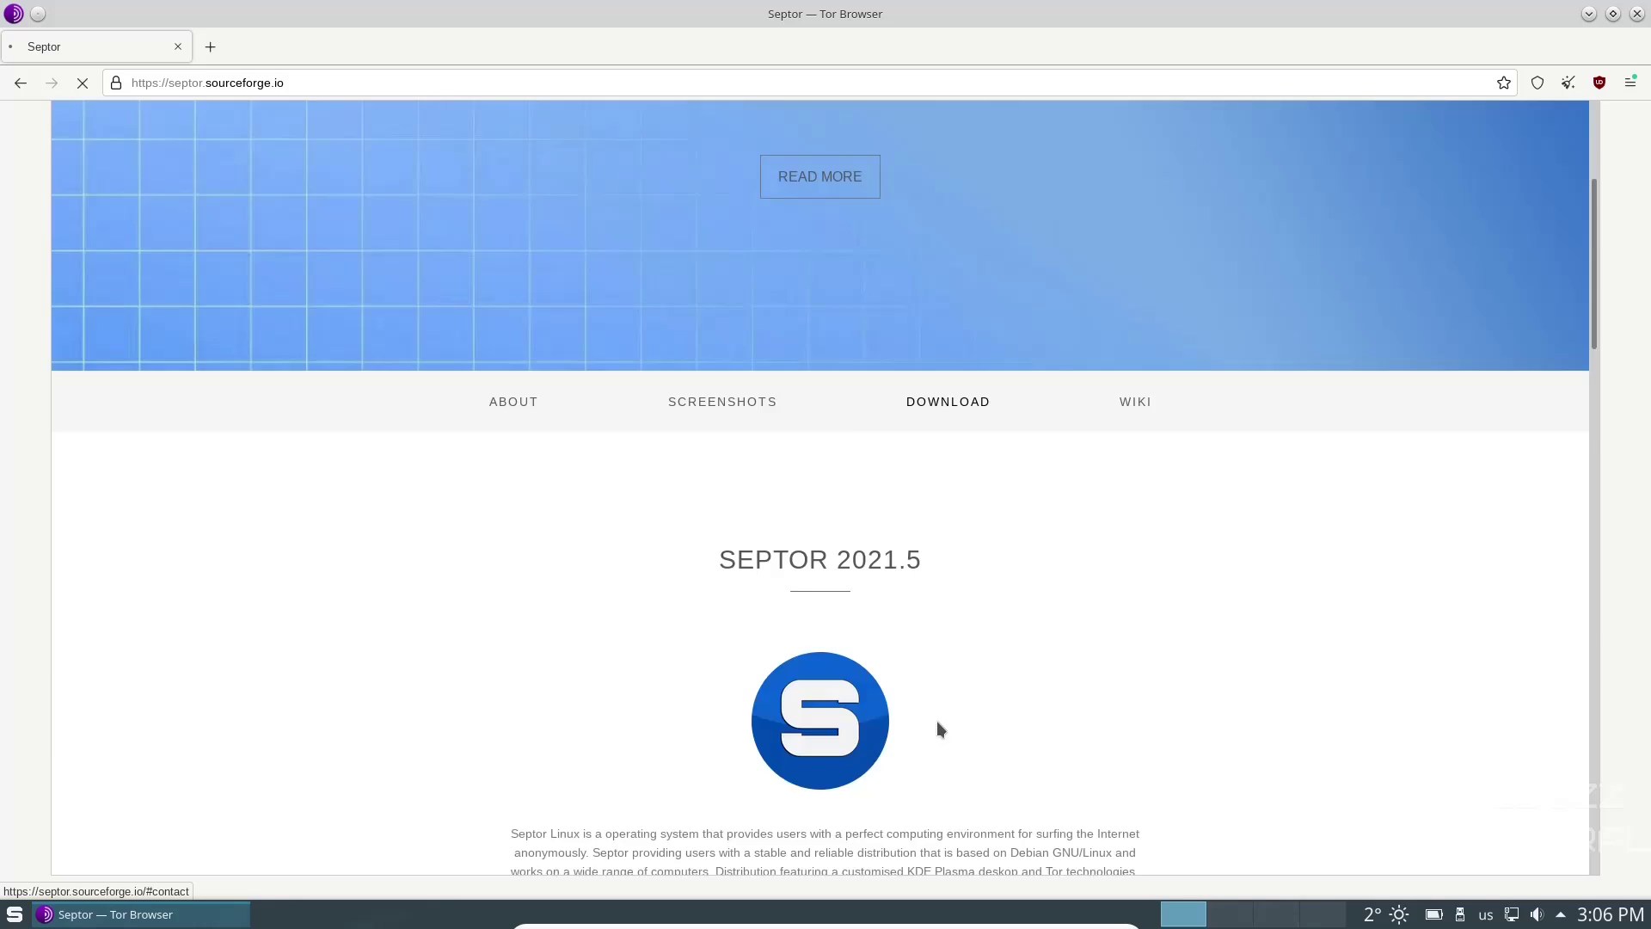
{"action": "scroll", "coordinate": [937, 714], "scroll_direction": "up", "scroll_amount": 15}
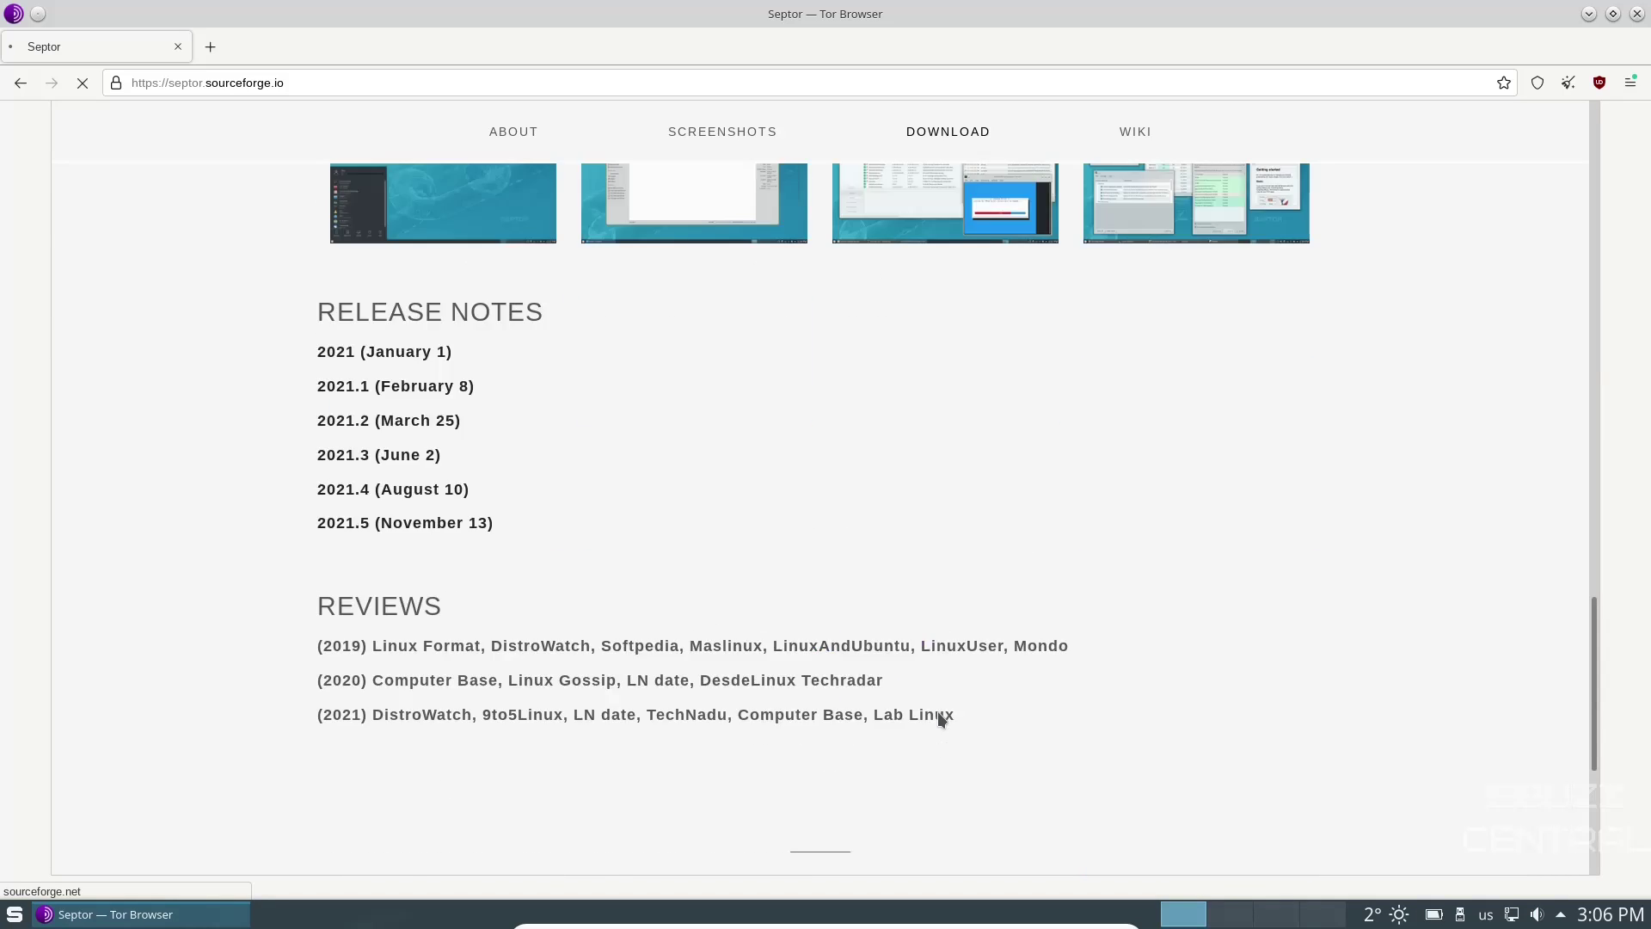
{"action": "scroll", "coordinate": [936, 705], "scroll_direction": "up", "scroll_amount": 5}
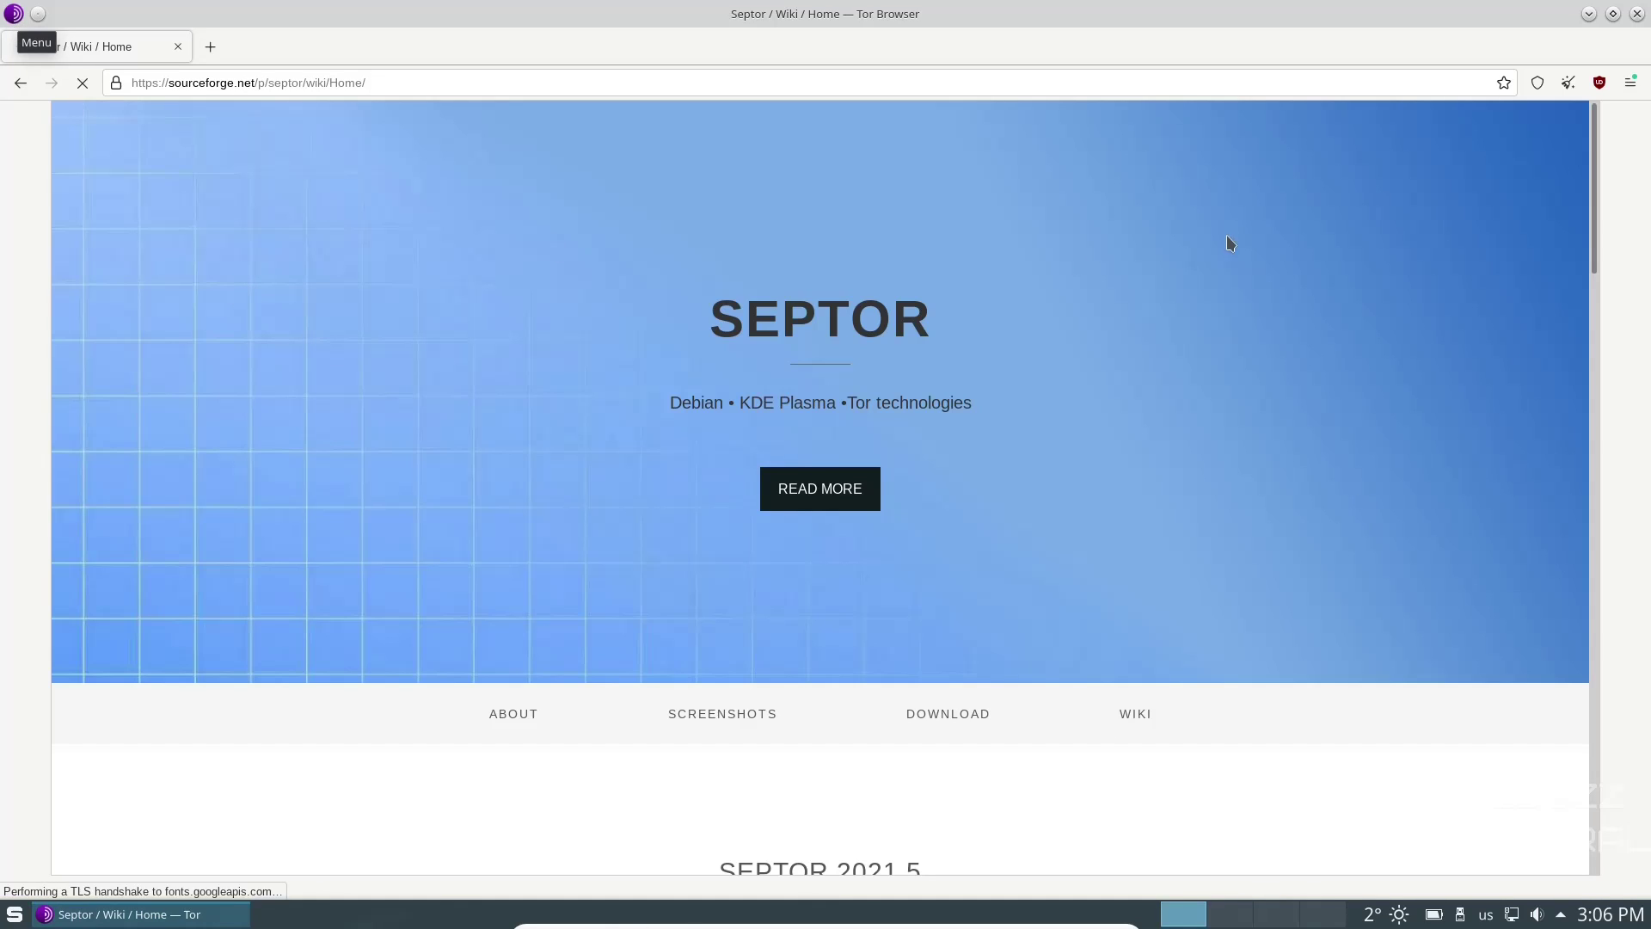
{"action": "left_click", "coordinate": [1637, 16]}
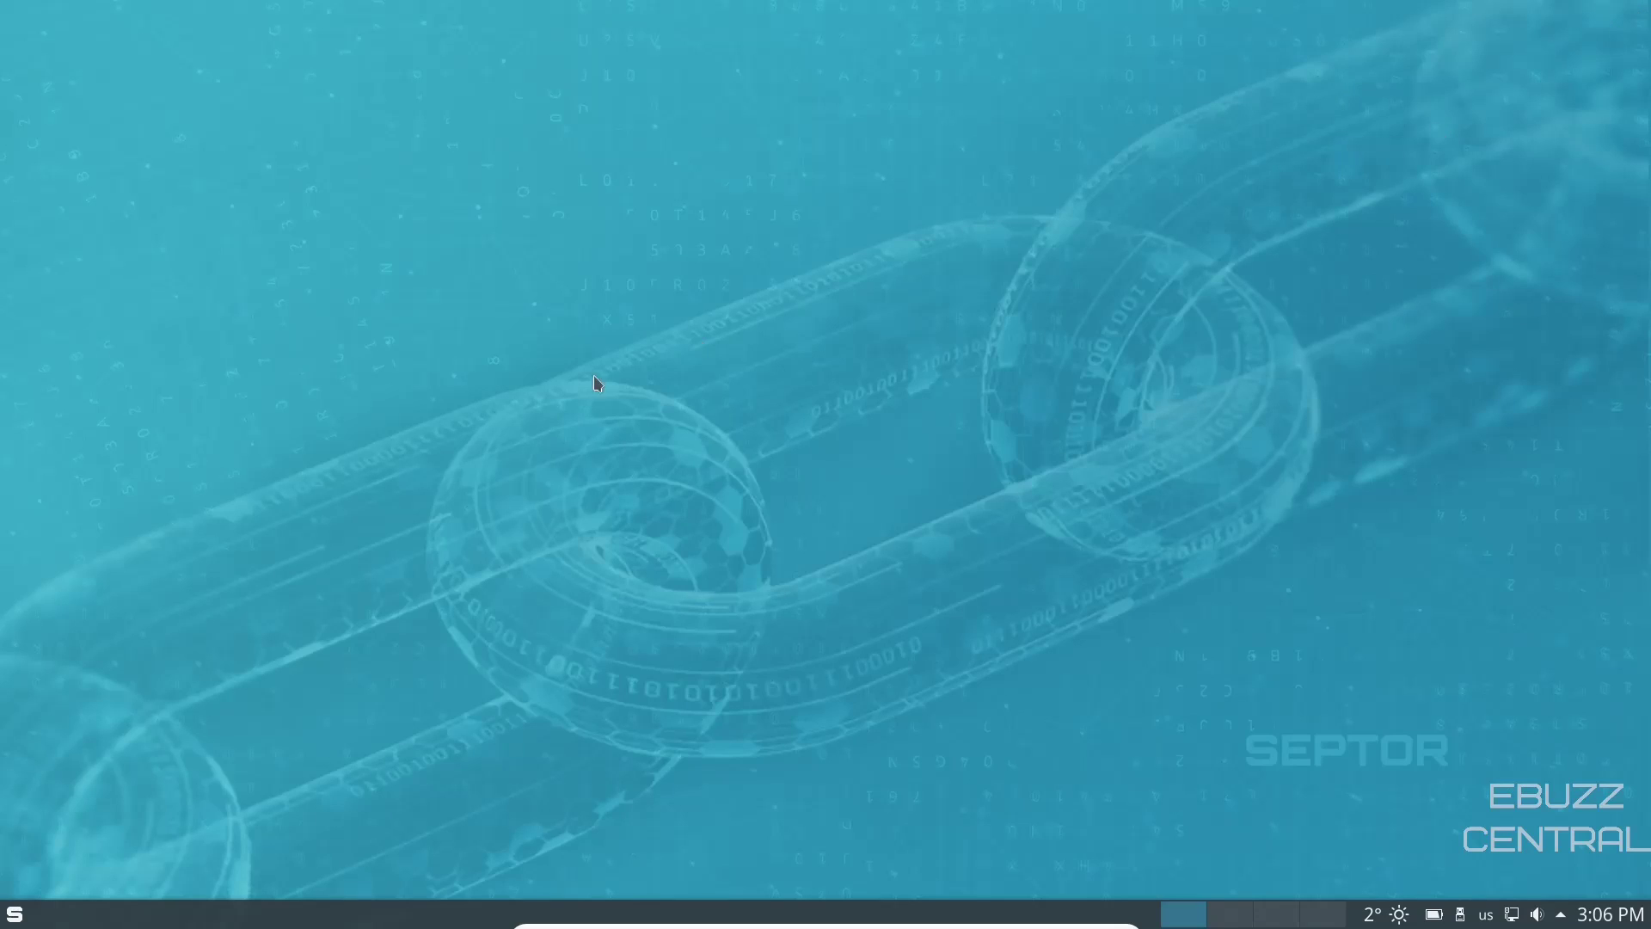
Launch Tor Browser maximized, toggle Always connect automatically, connect to the Tor network, and close the browser.
{"action": "left_click", "coordinate": [17, 916]}
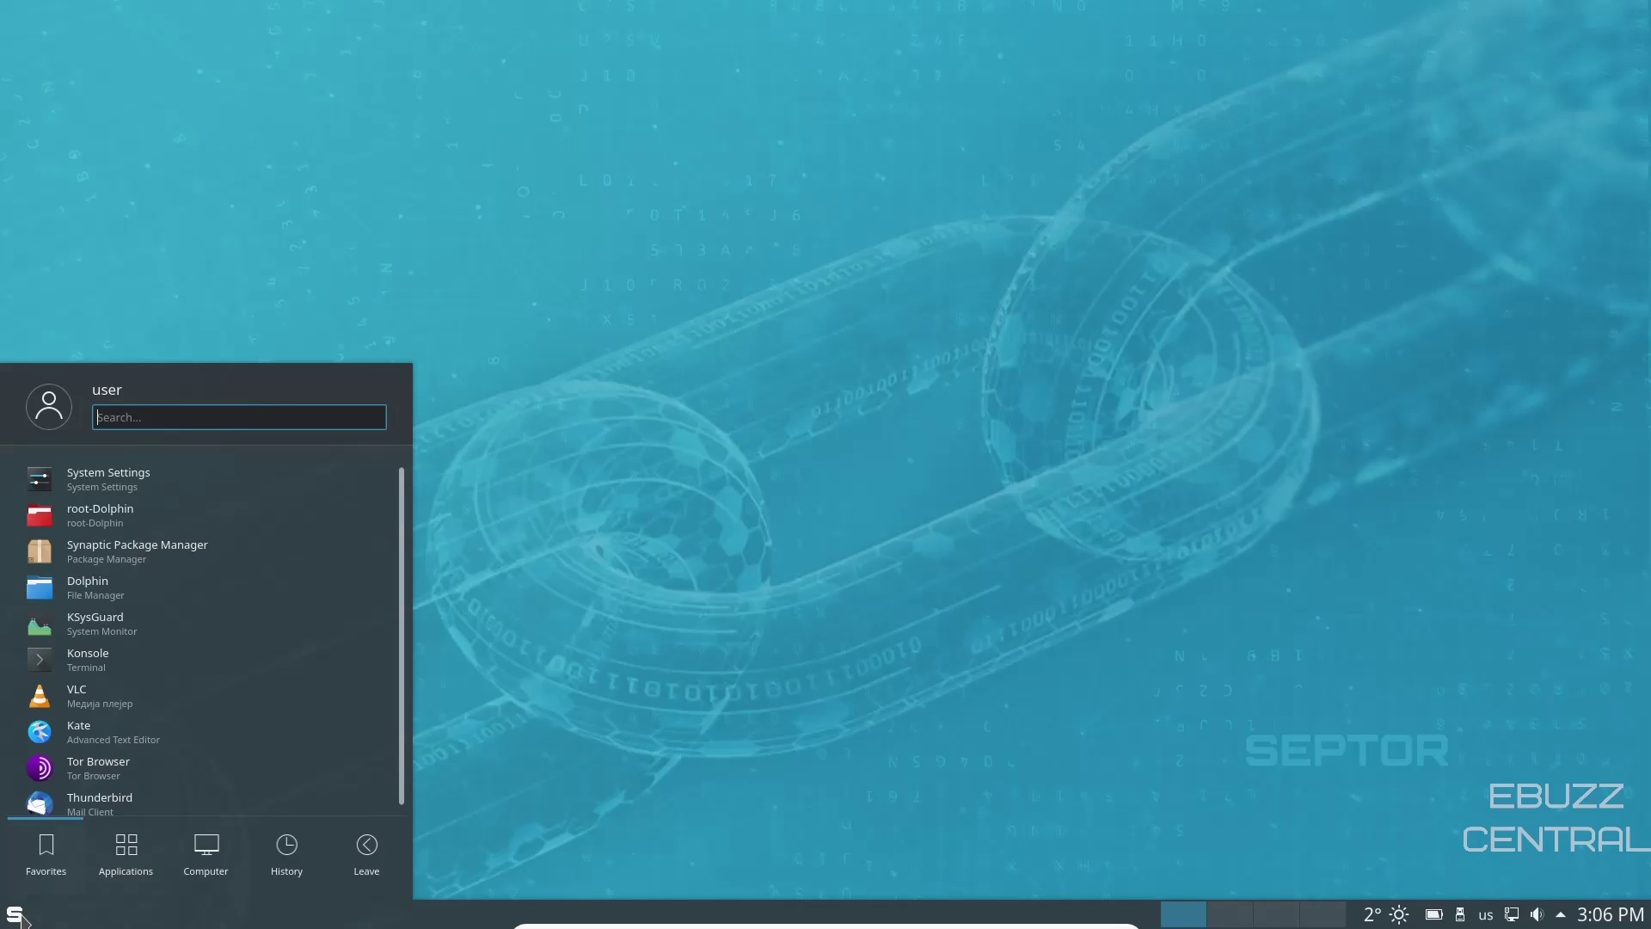
{"action": "type", "text": "tor"}
{"action": "key", "text": "Return"}
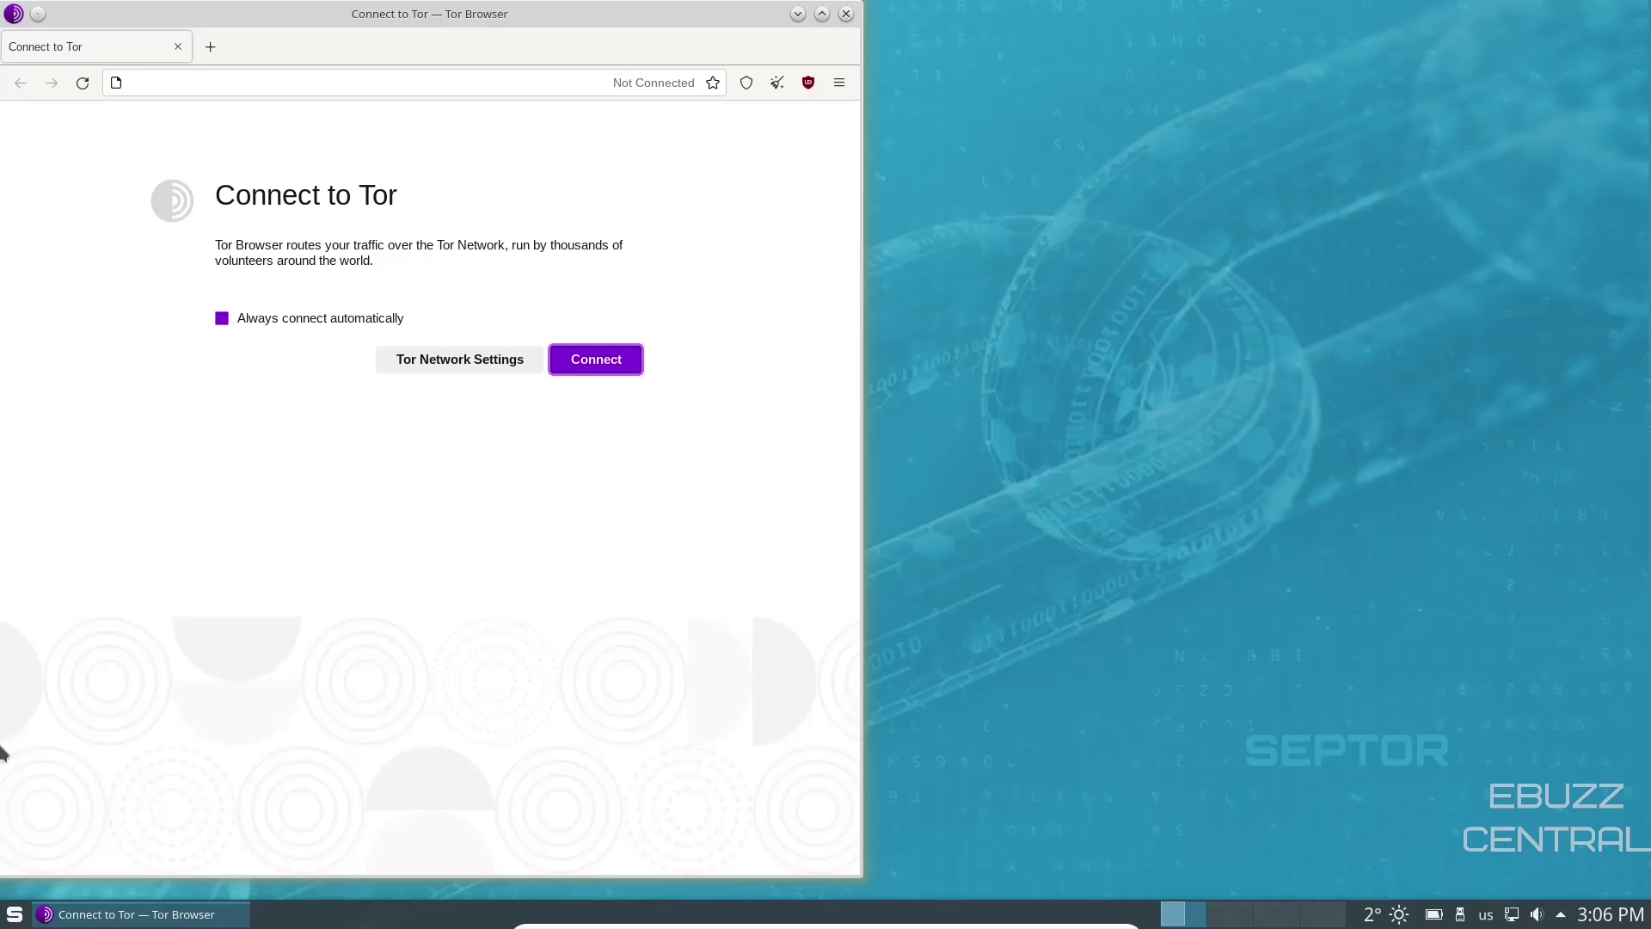
{"action": "left_click", "coordinate": [822, 14]}
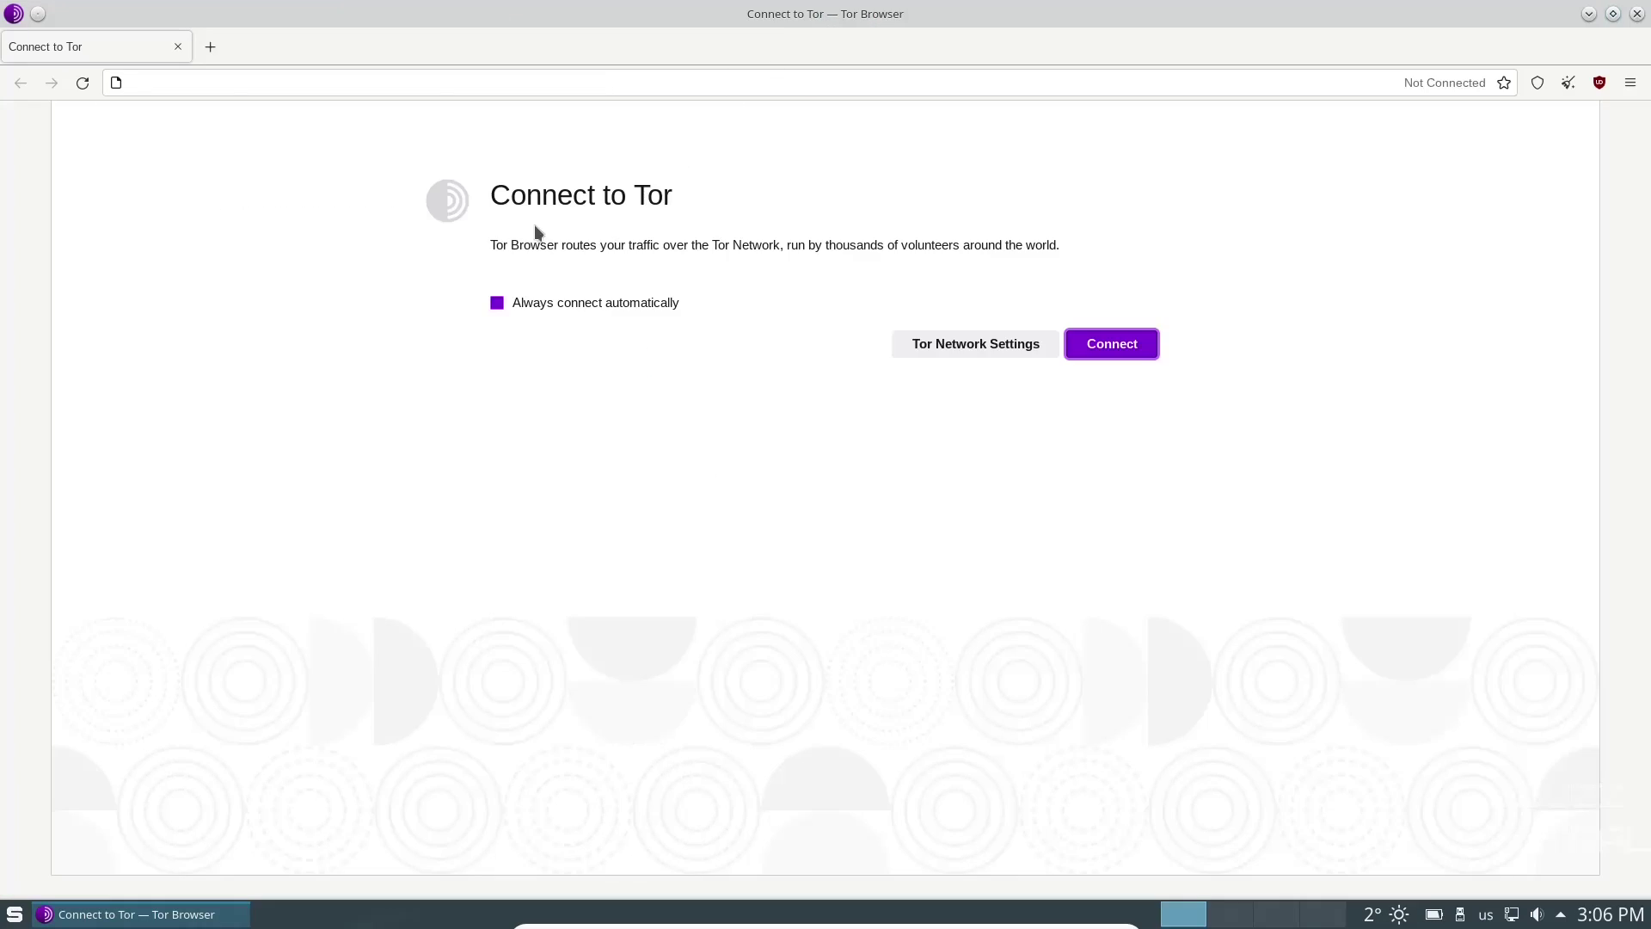
{"action": "left_click", "coordinate": [495, 308]}
{"action": "left_click", "coordinate": [1132, 346]}
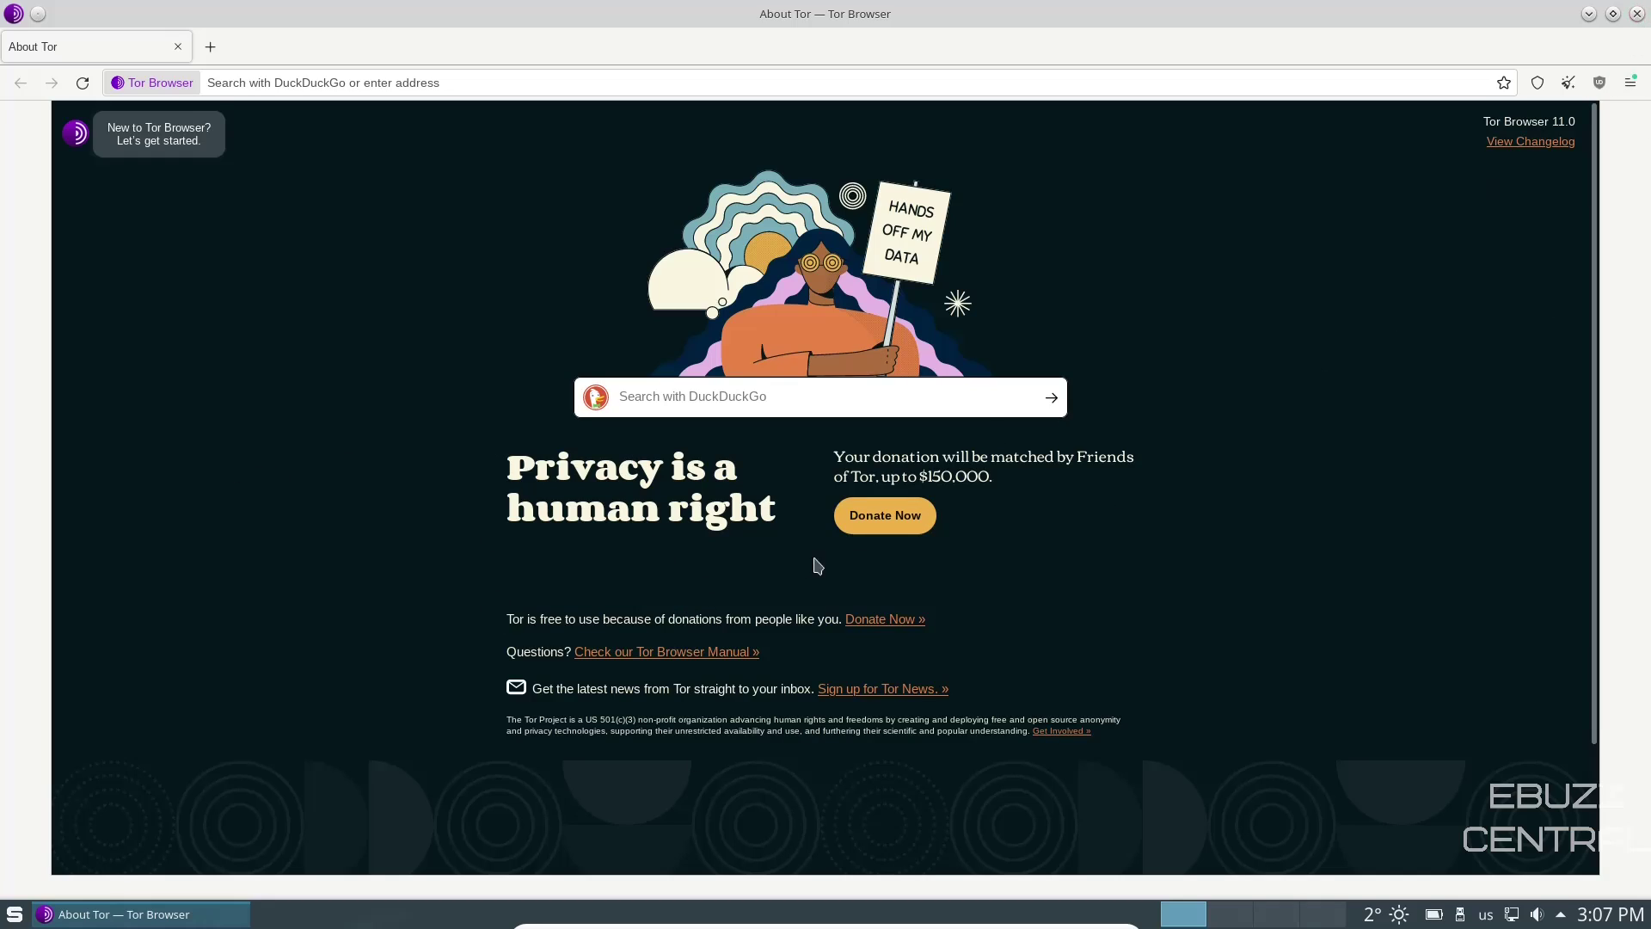
{"action": "left_click", "coordinate": [1636, 14]}
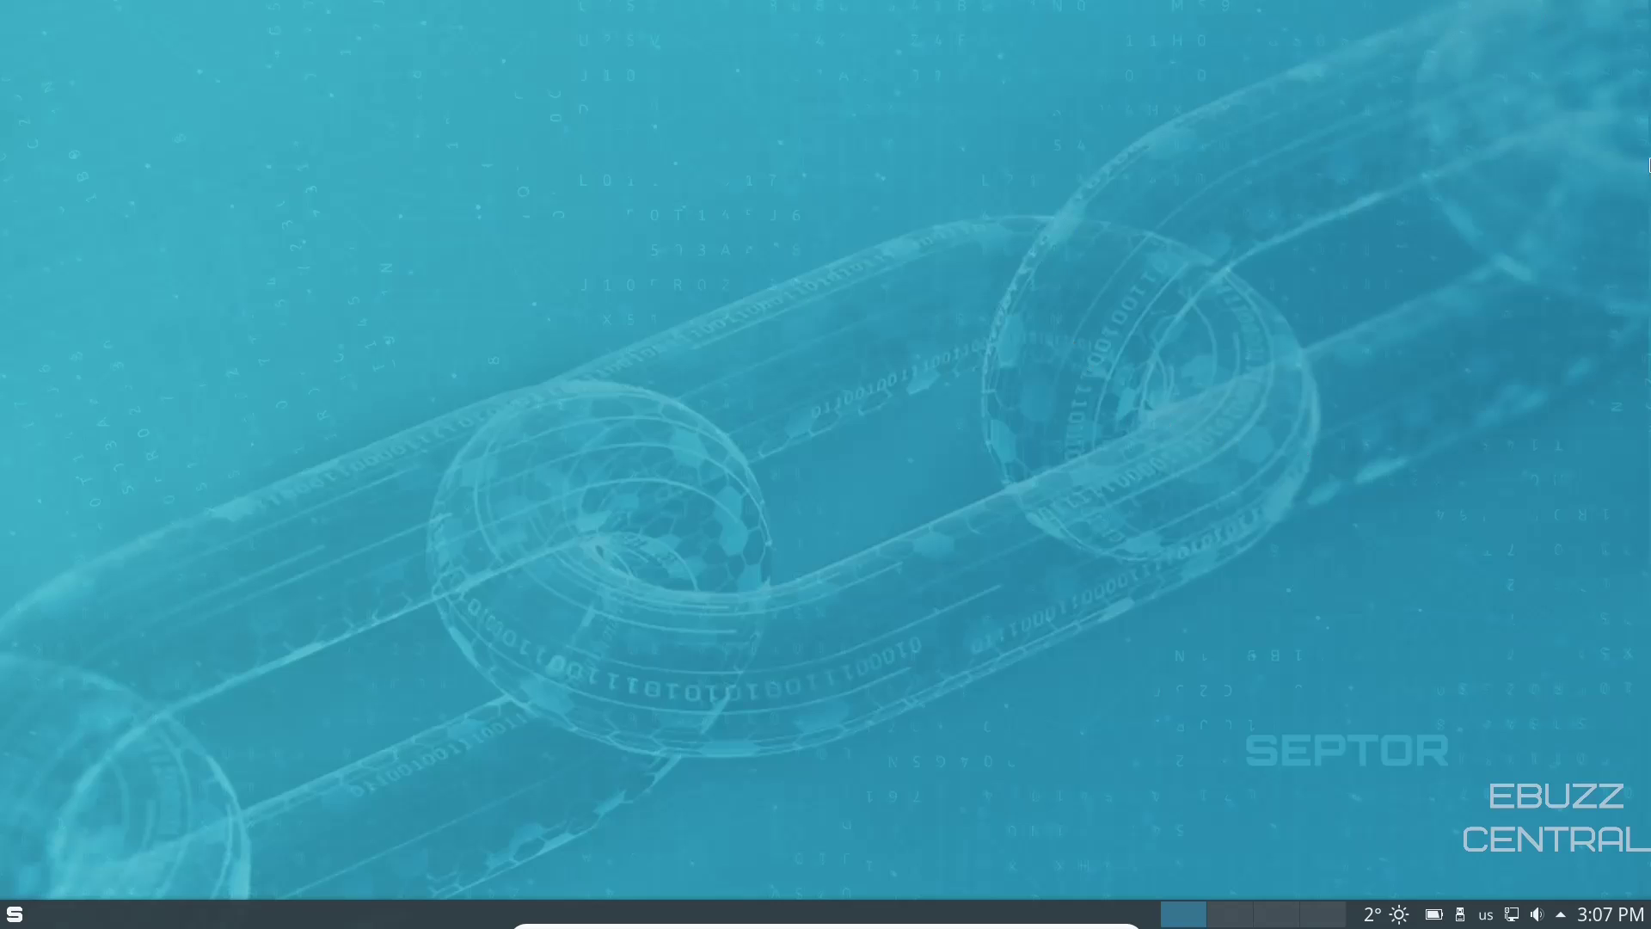
Open the desktop wallpaper settings in an enlarged window, look through the available wallpapers, and close the settings without changes.
{"action": "right_click", "coordinate": [740, 319]}
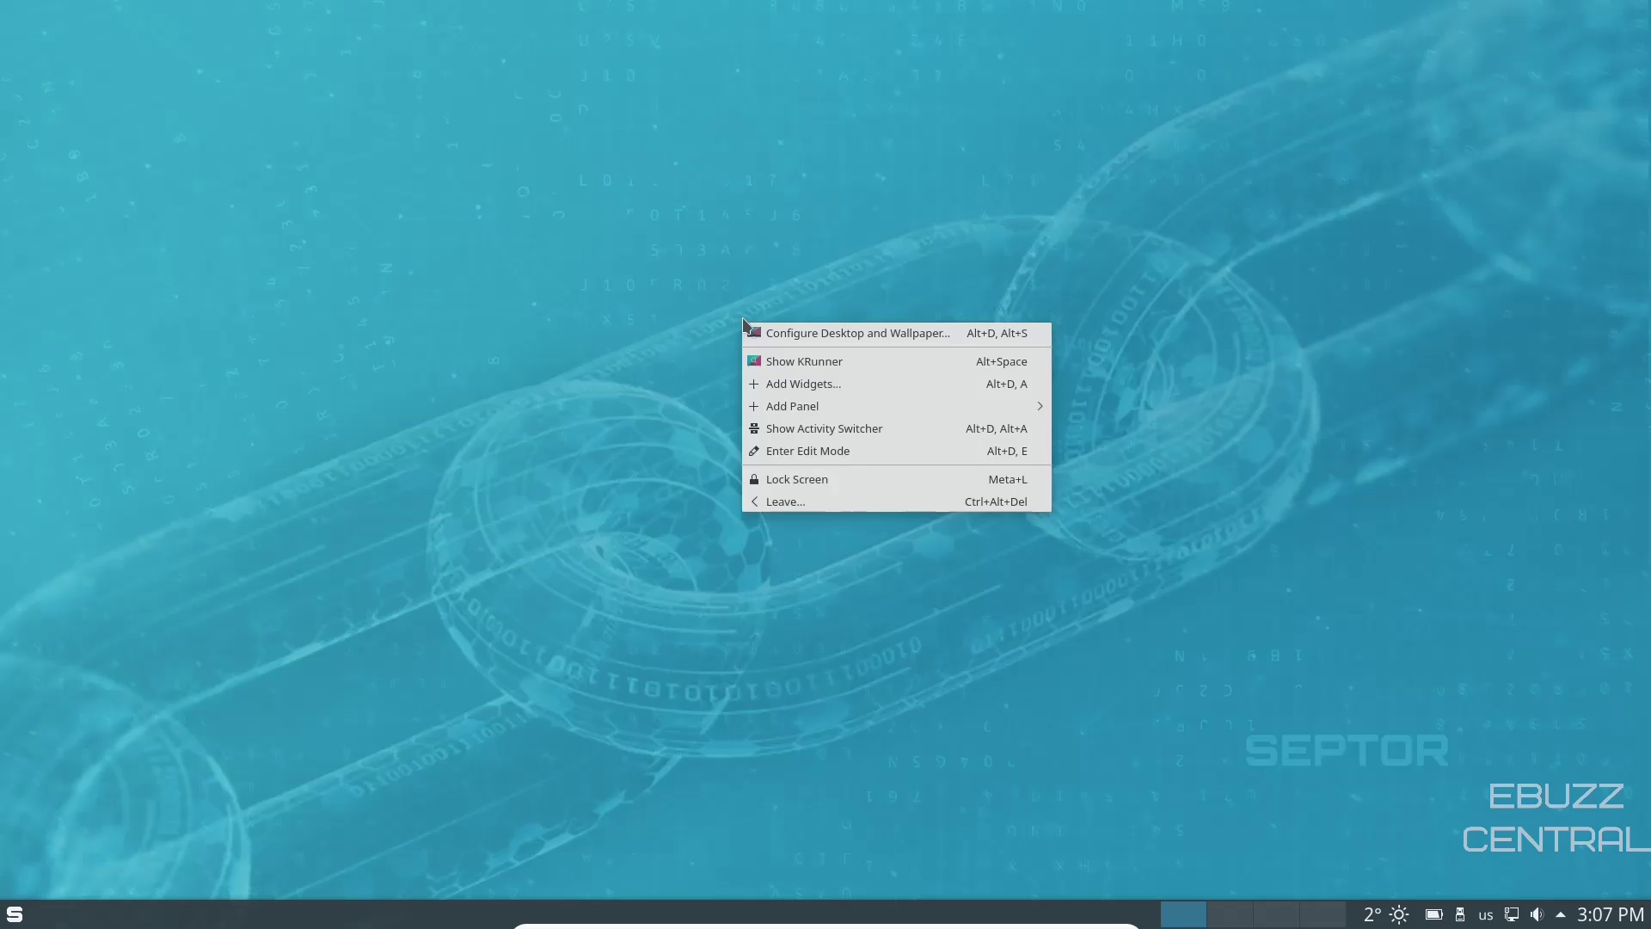
{"action": "left_click", "coordinate": [814, 335]}
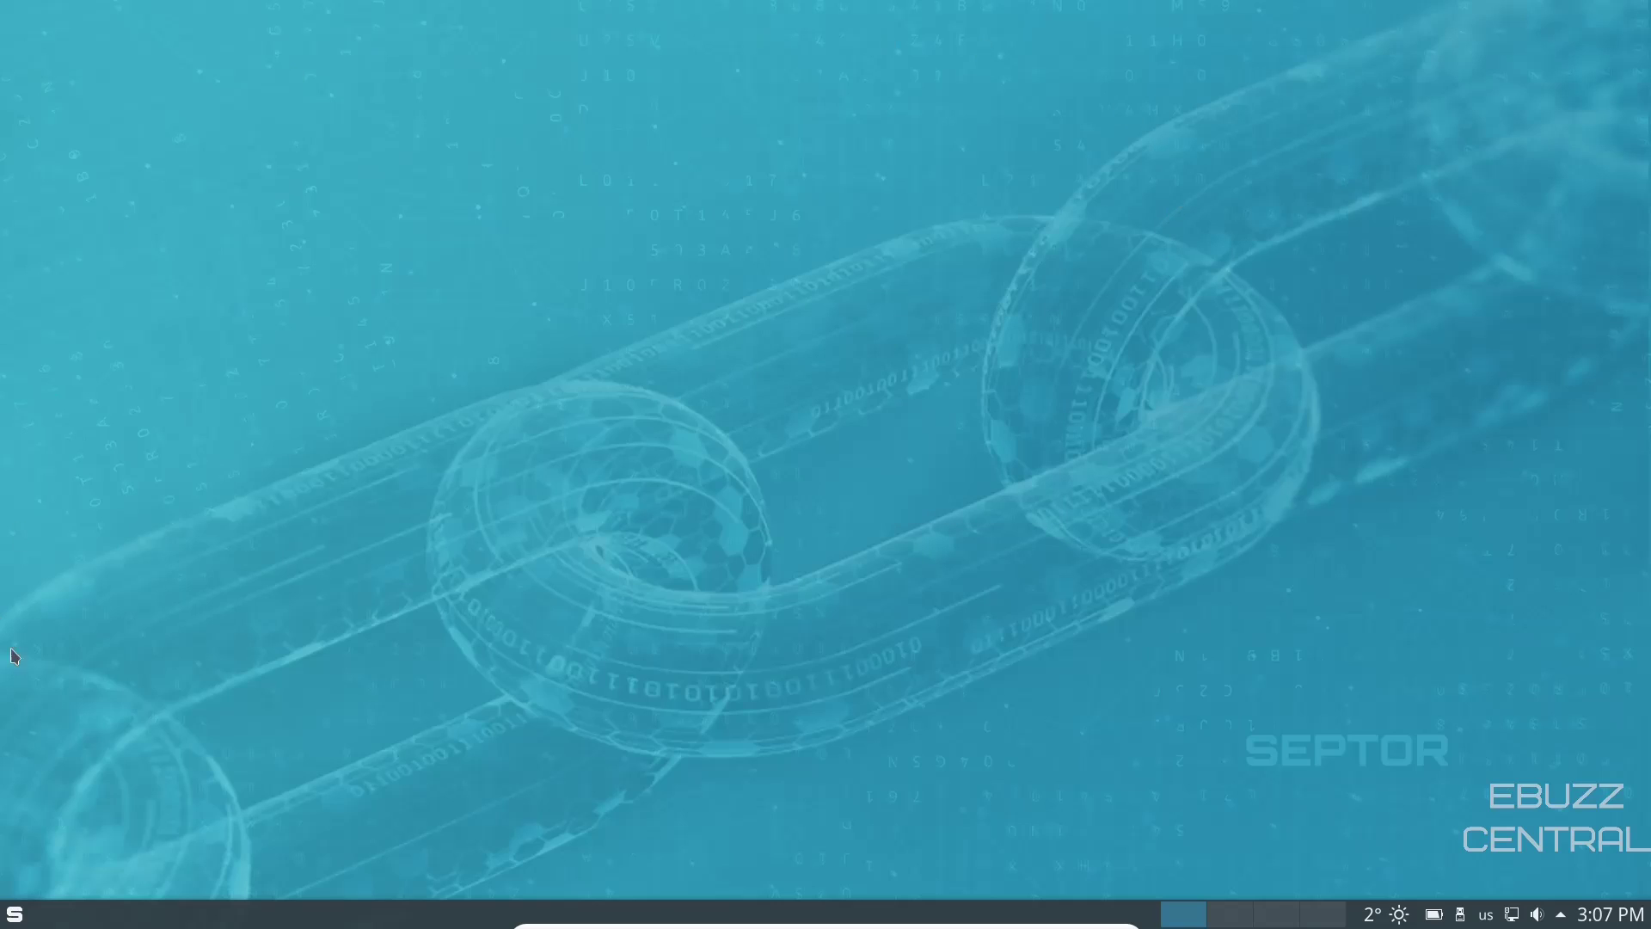
{"action": "left_click_drag", "start_coordinate": [424, 18], "coordinate": [929, 111]}
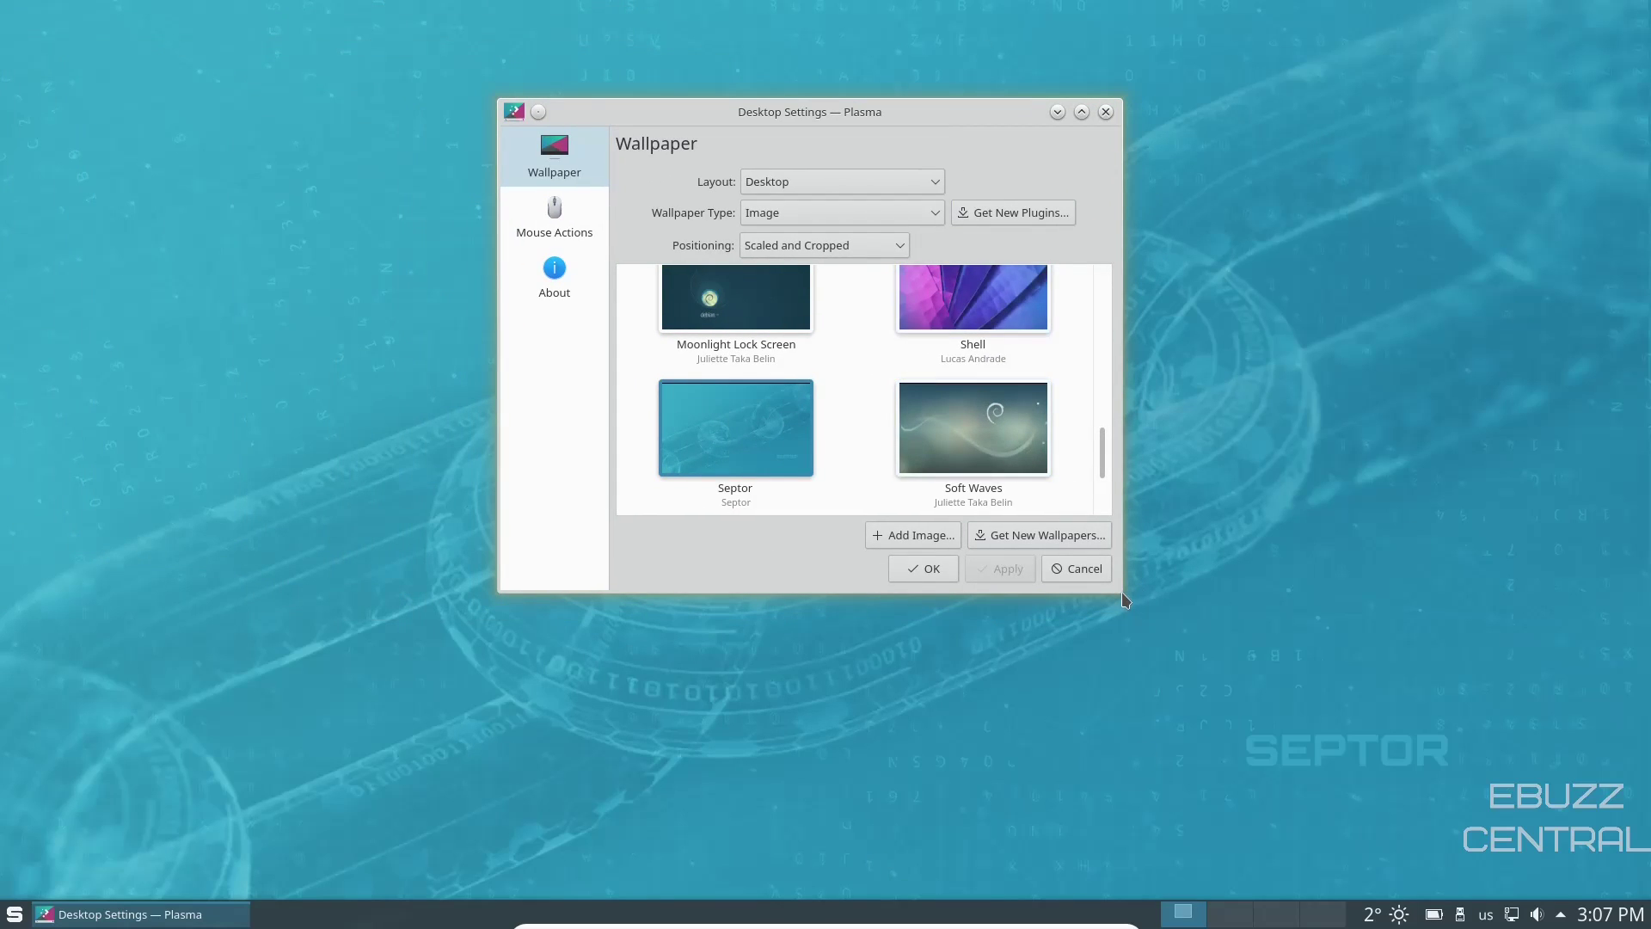
{"action": "left_click_drag", "start_coordinate": [1121, 592], "coordinate": [1300, 803]}
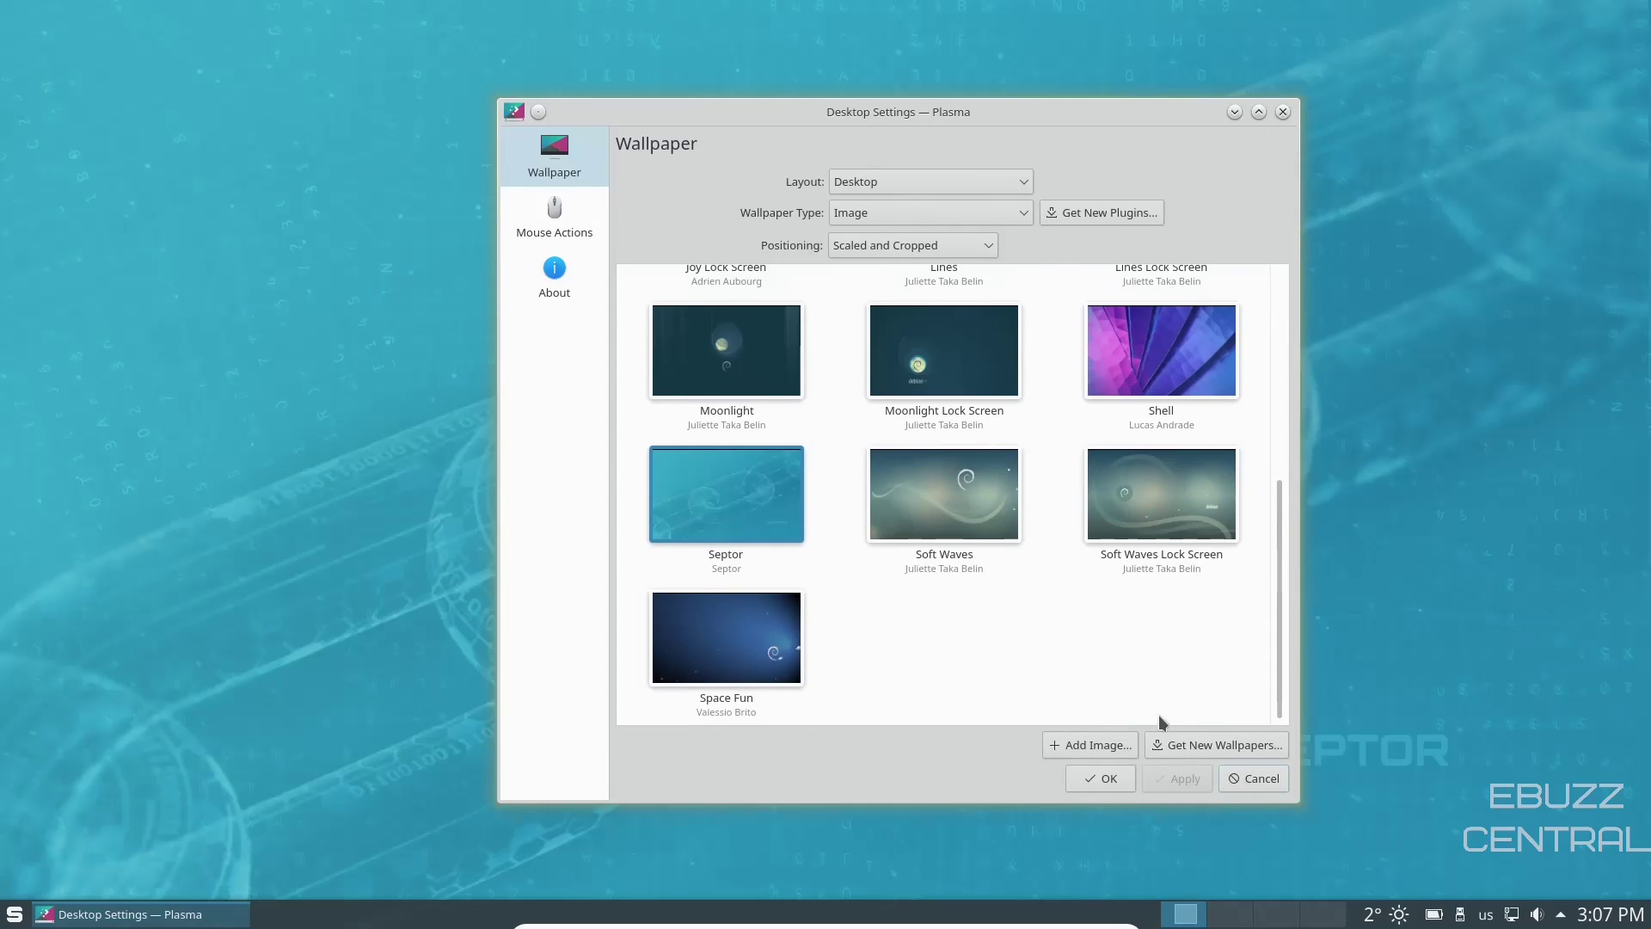
{"action": "scroll", "coordinate": [783, 637], "scroll_direction": "up", "scroll_amount": 5}
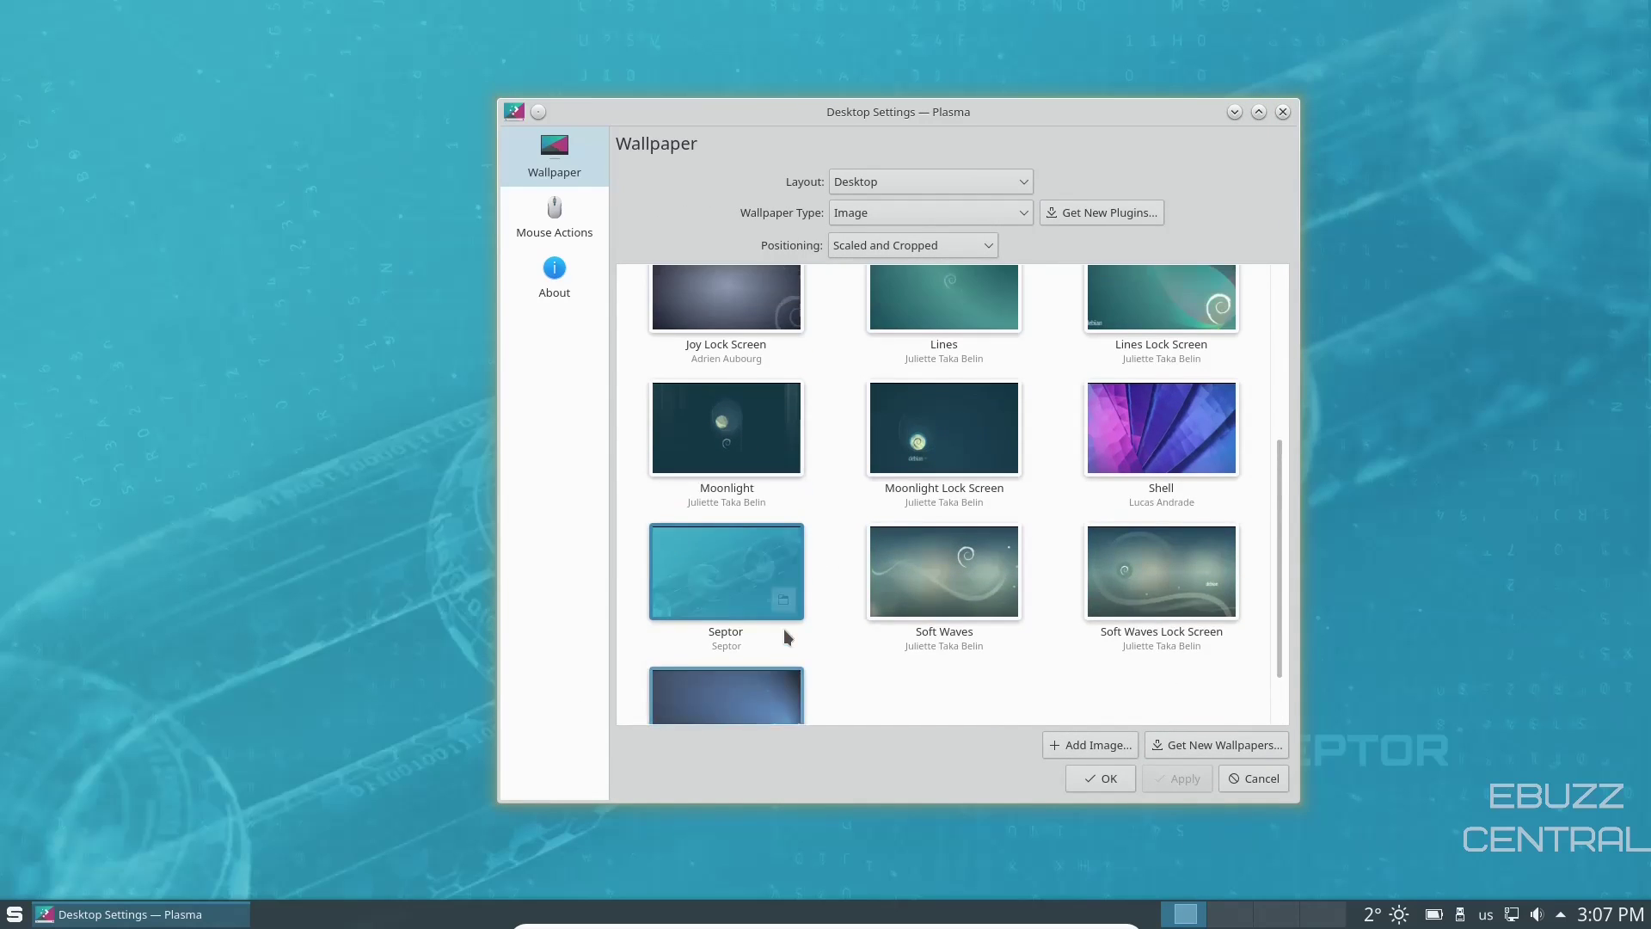
{"action": "scroll", "coordinate": [784, 636], "scroll_direction": "up", "scroll_amount": 1}
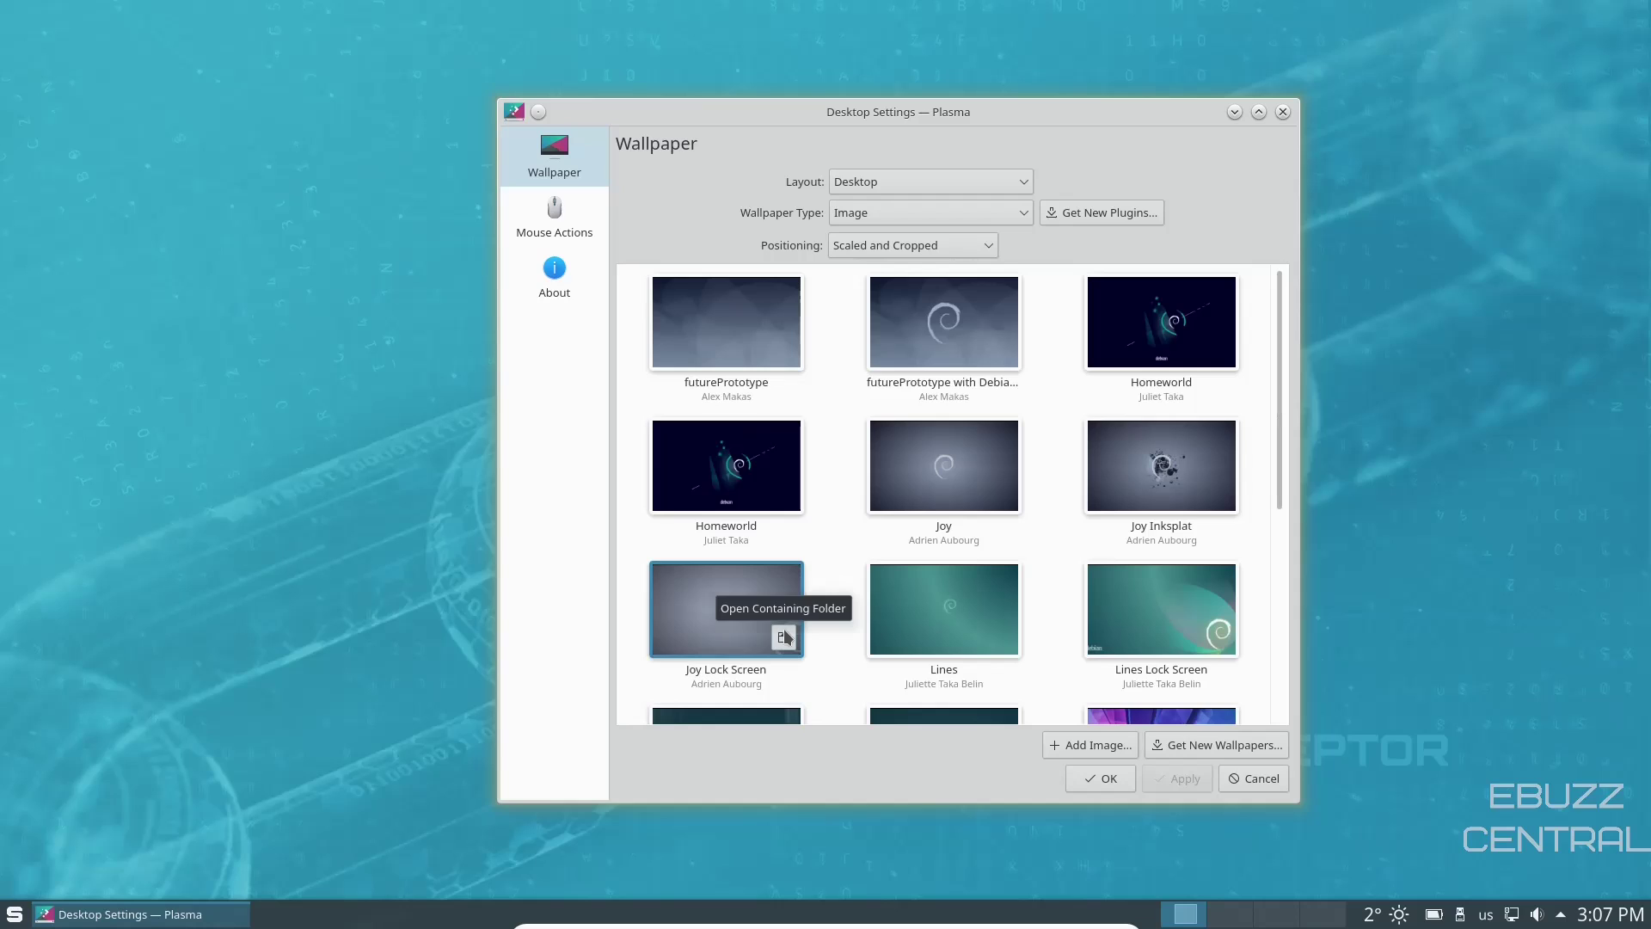
{"action": "scroll", "coordinate": [1049, 530], "scroll_direction": "down", "scroll_amount": 1}
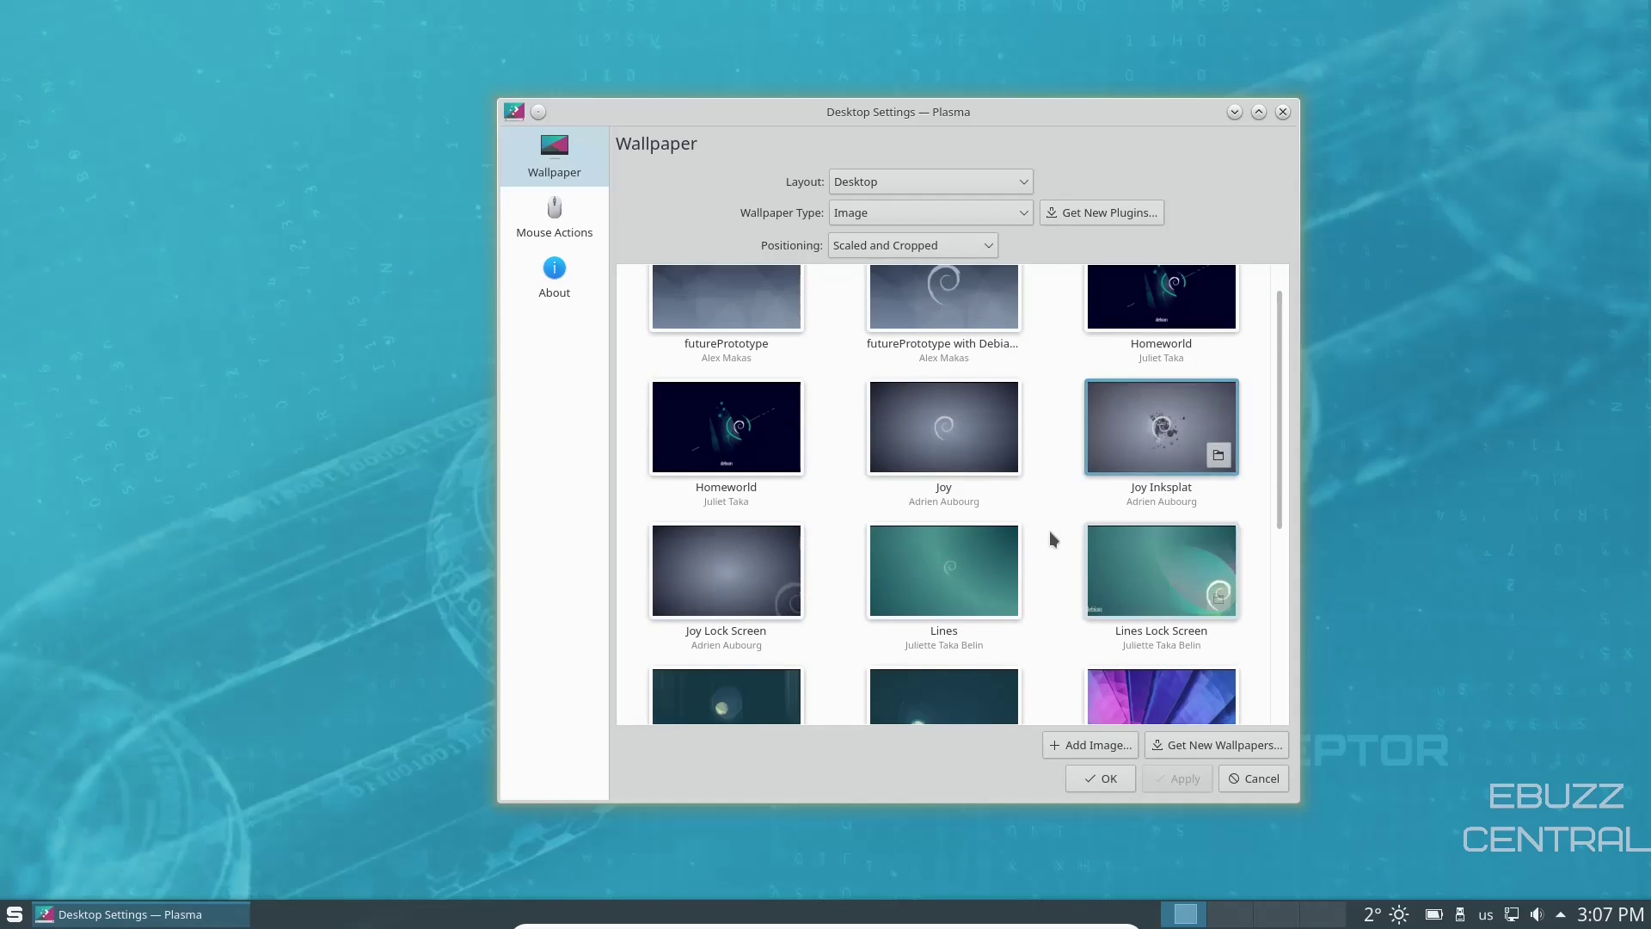
{"action": "scroll", "coordinate": [1037, 523], "scroll_direction": "down", "scroll_amount": 5}
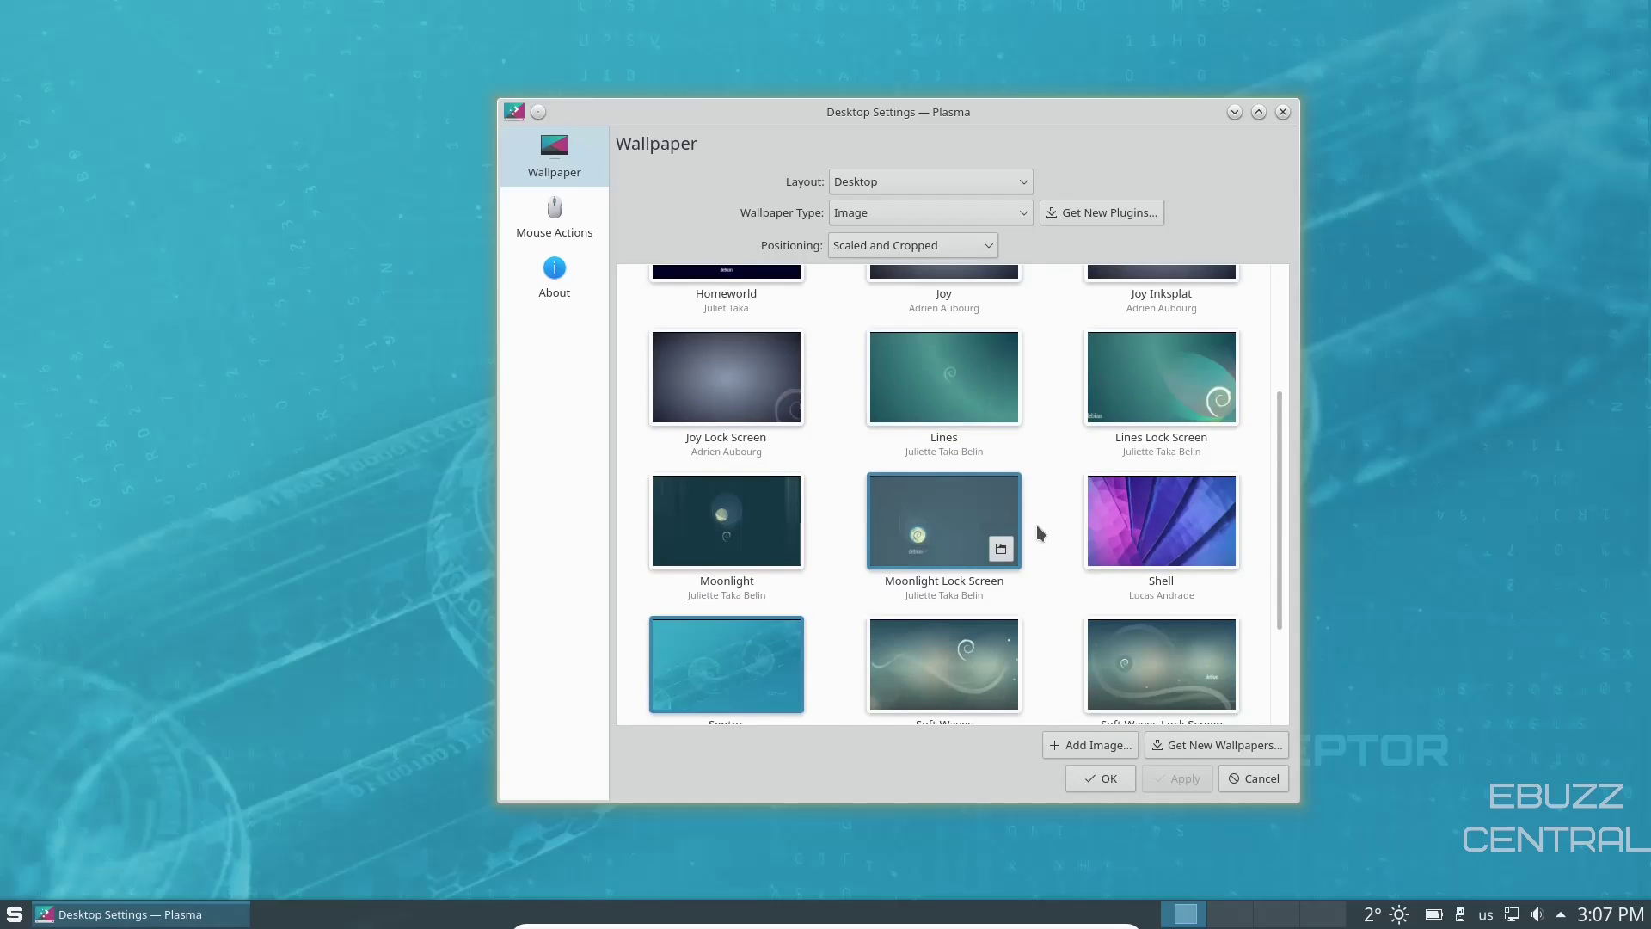
{"action": "scroll", "coordinate": [1013, 540], "scroll_direction": "up", "scroll_amount": 5}
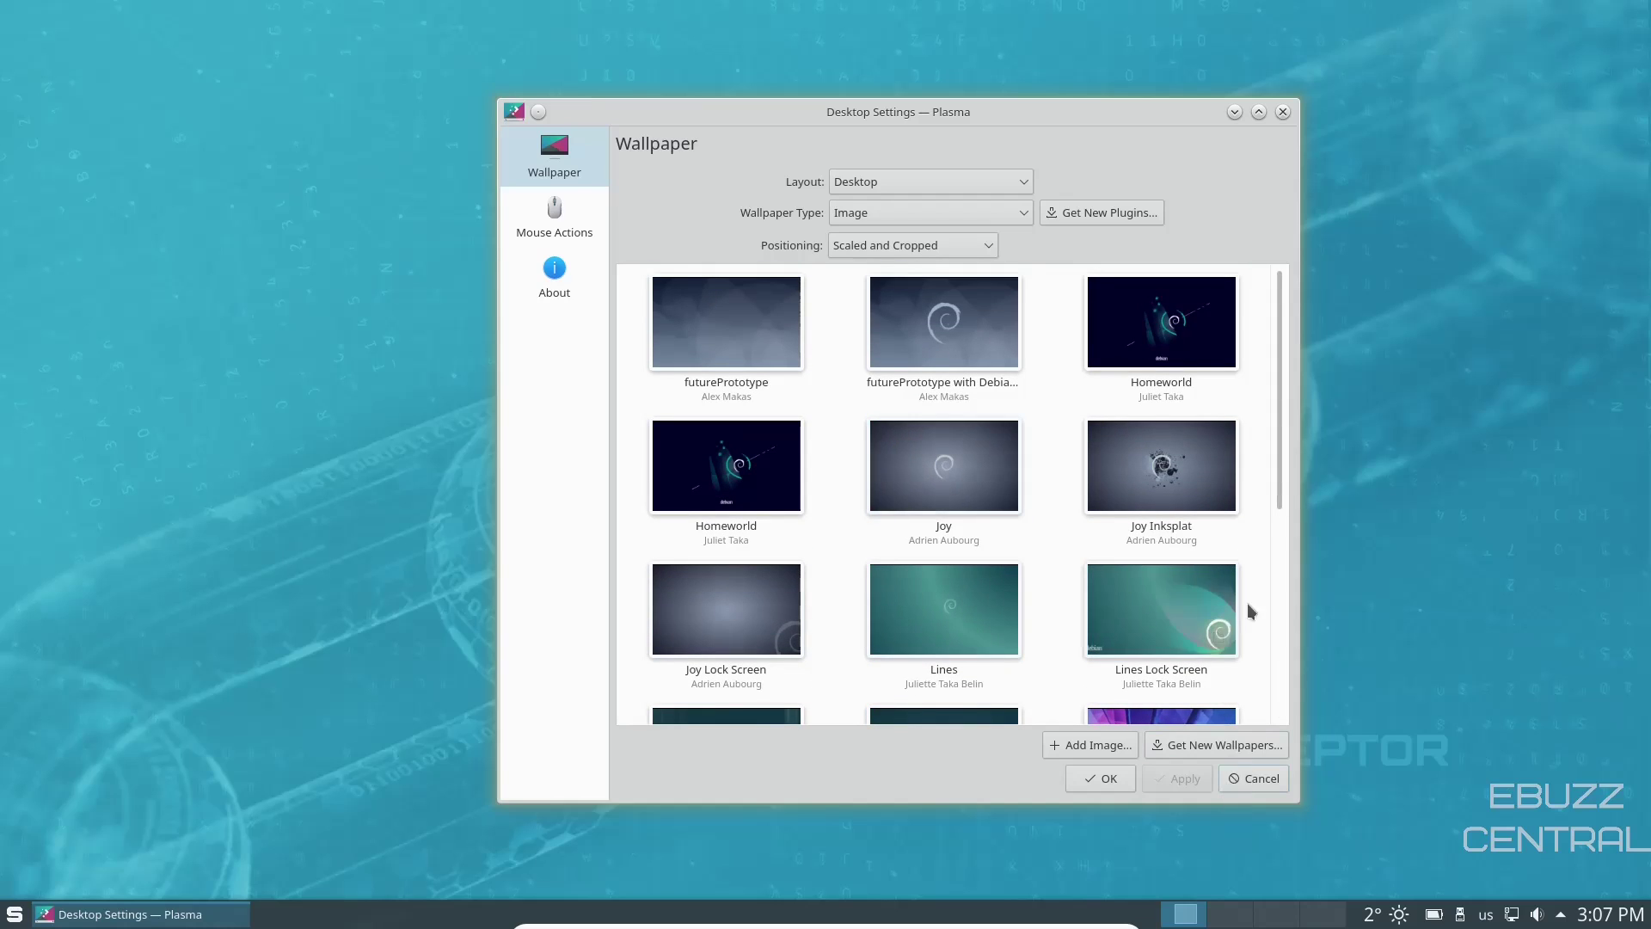
{"action": "left_click", "coordinate": [1282, 111]}
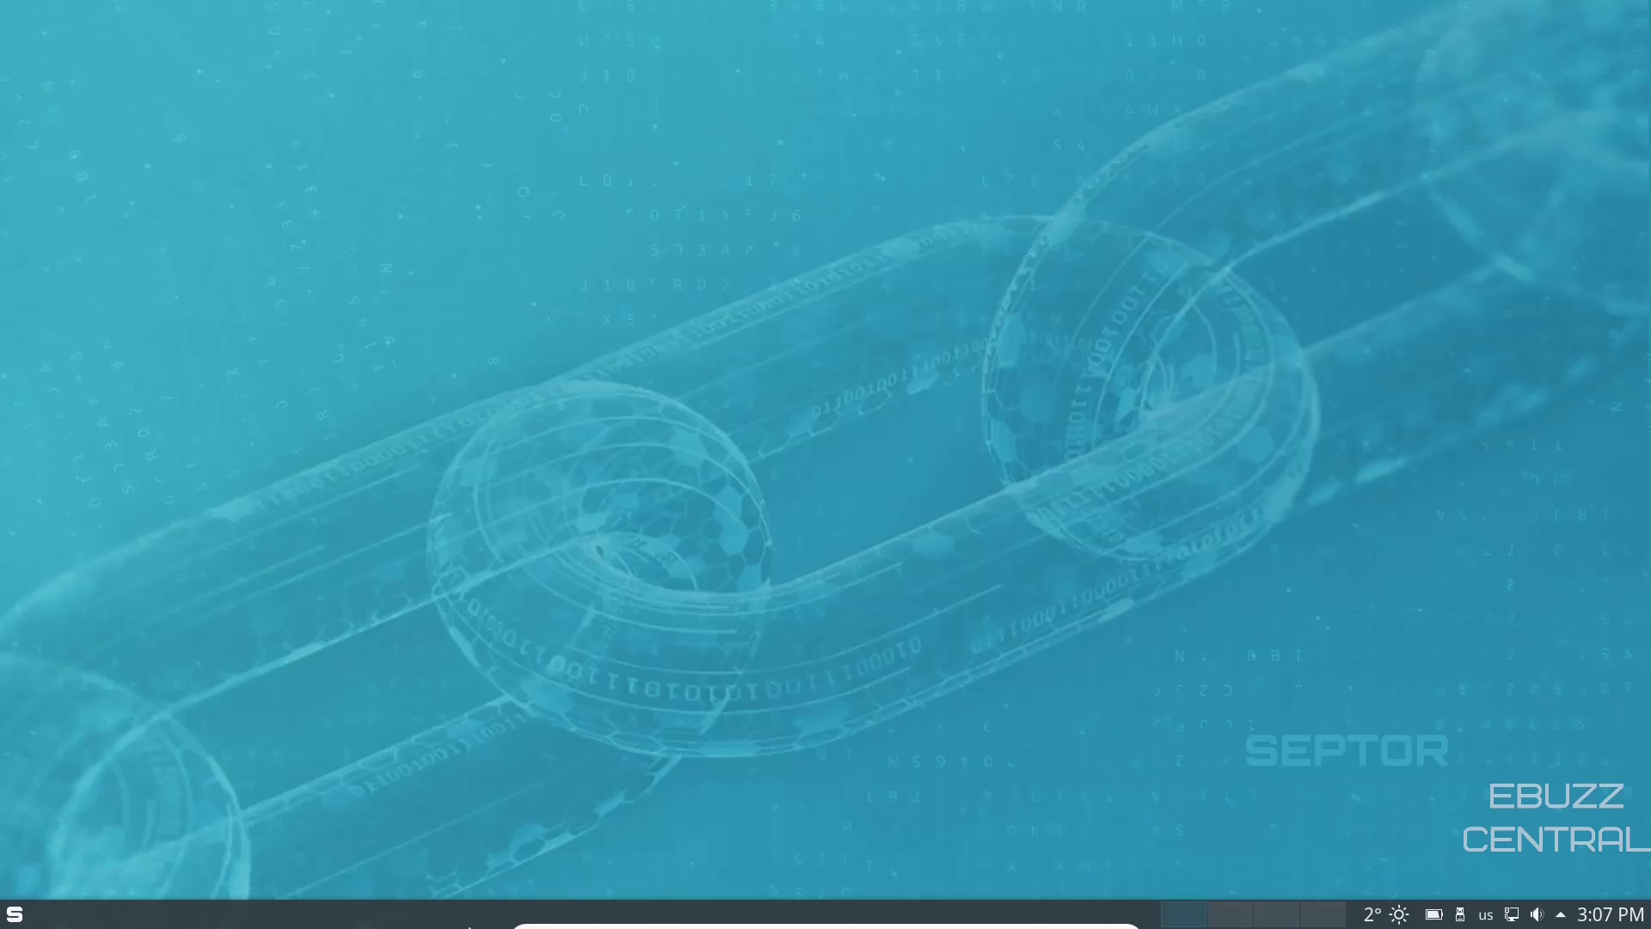
Open the Date & Time settings for the system clock and go to the time zone search.
{"action": "mouse_move", "coordinate": [1610, 920]}
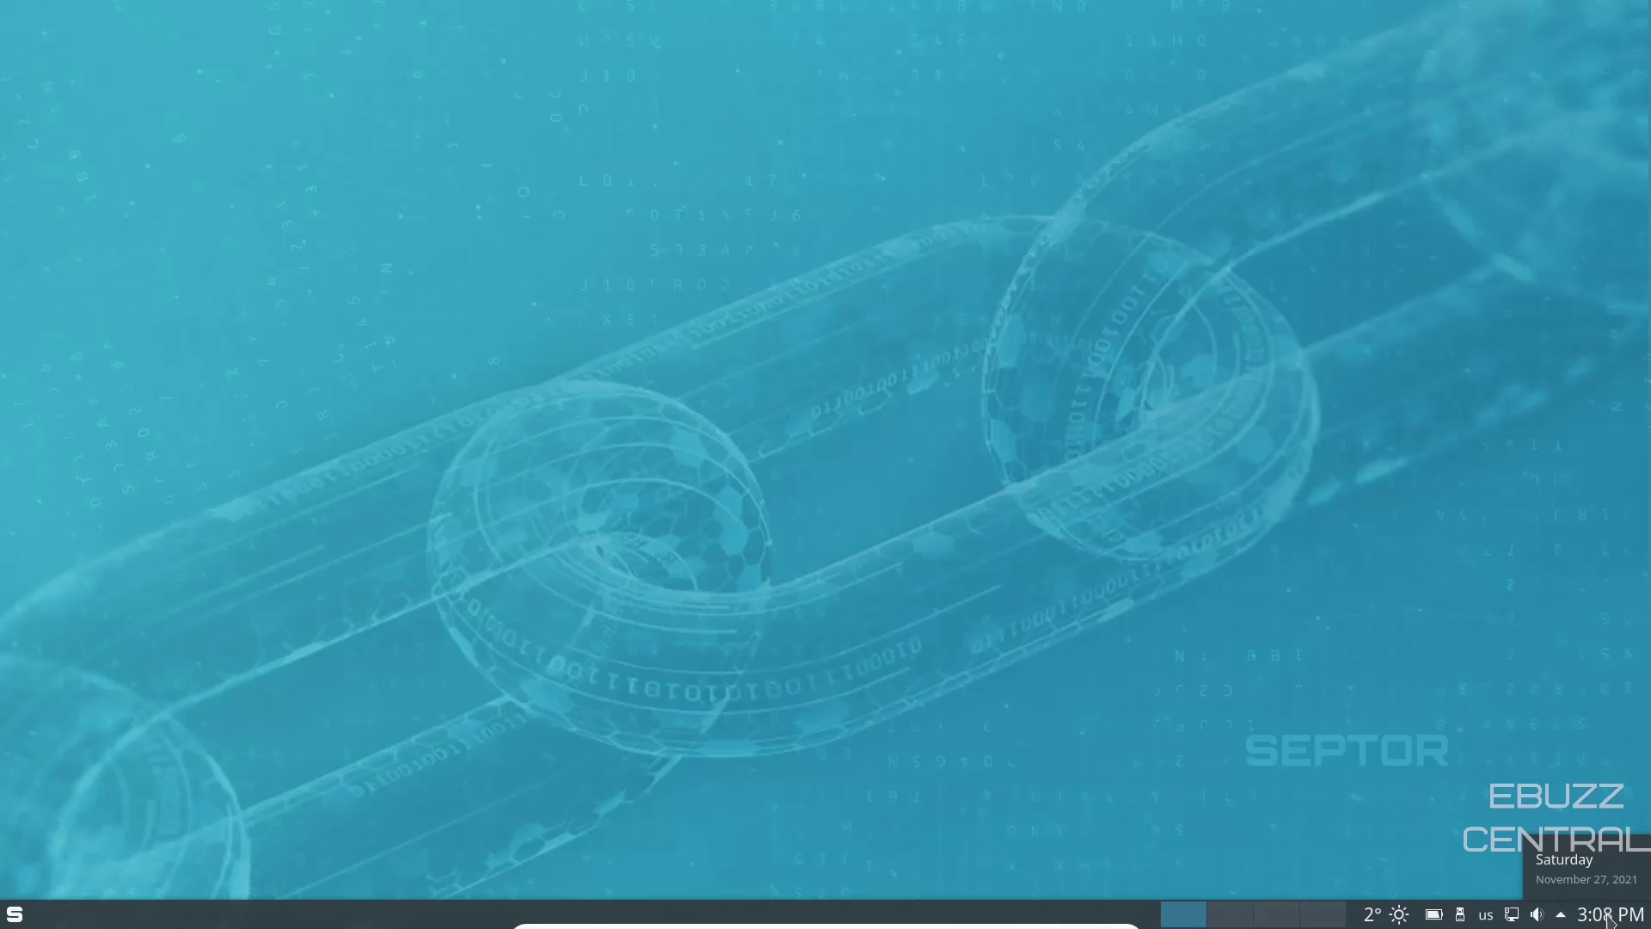
{"action": "right_click", "coordinate": [1610, 920]}
{"action": "left_click", "coordinate": [1494, 754]}
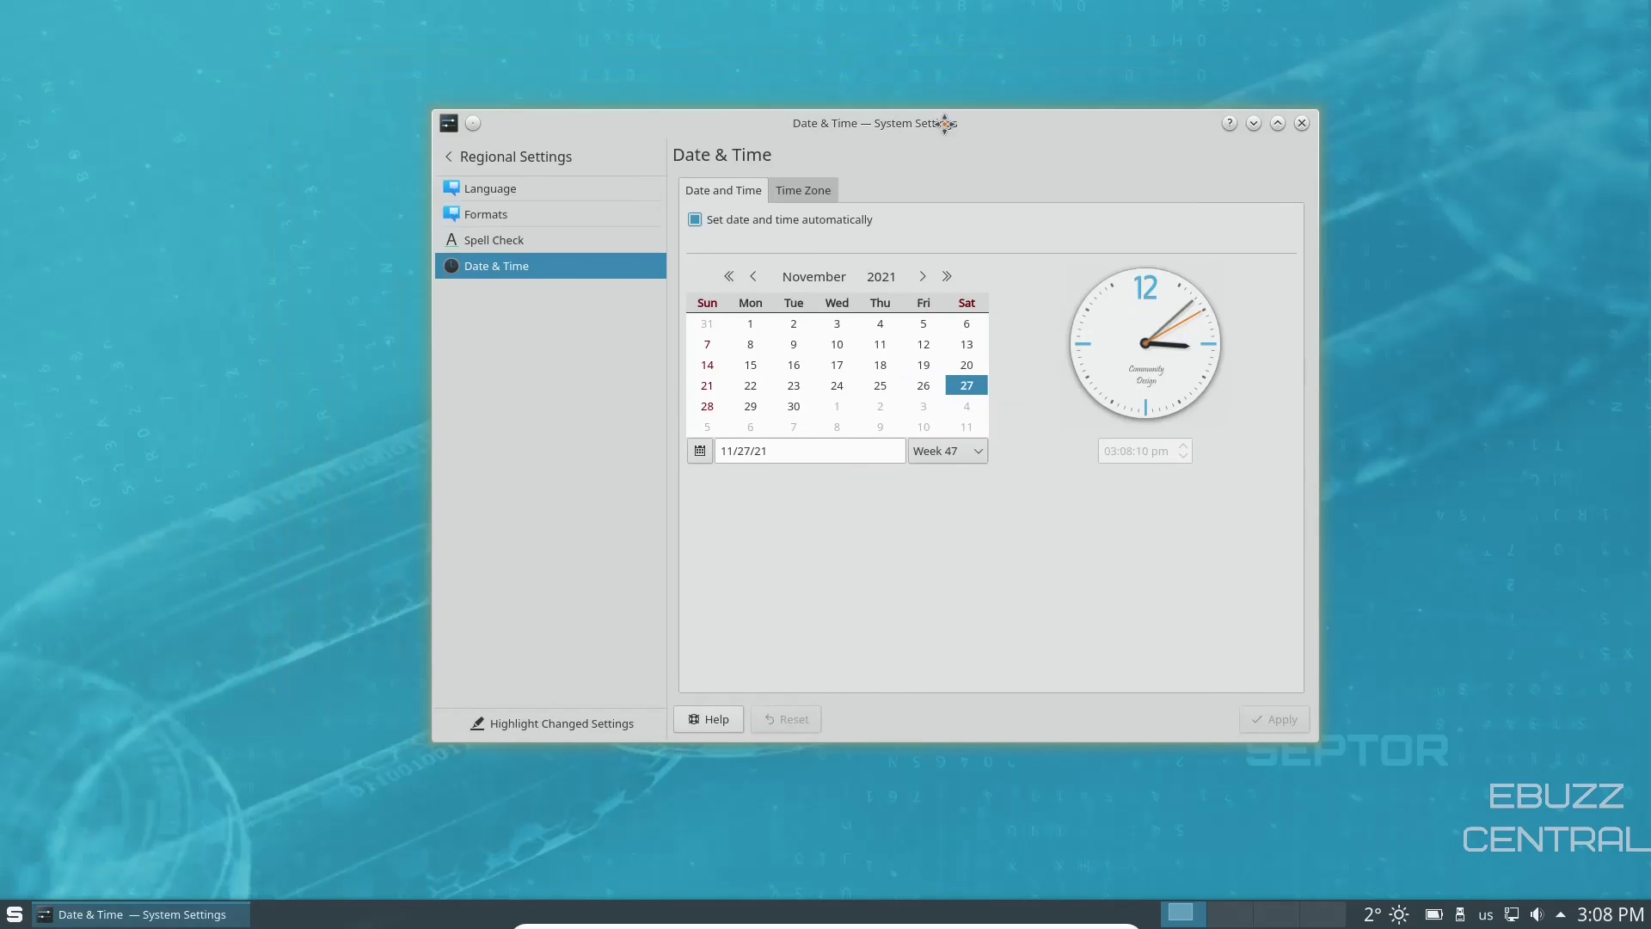
{"action": "left_click_drag", "start_coordinate": [944, 123], "coordinate": [945, 123]}
{"action": "left_click", "coordinate": [809, 190]}
{"action": "scroll", "coordinate": [1025, 503], "scroll_direction": "down", "scroll_amount": 1}
{"action": "scroll", "coordinate": [1028, 503], "scroll_direction": "down", "scroll_amount": 1}
{"action": "left_click", "coordinate": [822, 270]}
{"action": "type", "text": "dallas"}
{"action": "key", "text": "BackSpace"}
{"action": "key", "text": "BackSpace"}
{"action": "key", "text": "BackSpace"}
{"action": "key", "text": "BackSpace"}
{"action": "key", "text": "BackSpace"}
{"action": "key", "text": "BackSpace"}
Search the time zones for chicago, select Chicago with Central (most areas), and apply it as the local time zone.
{"action": "type", "text": "chicago"}
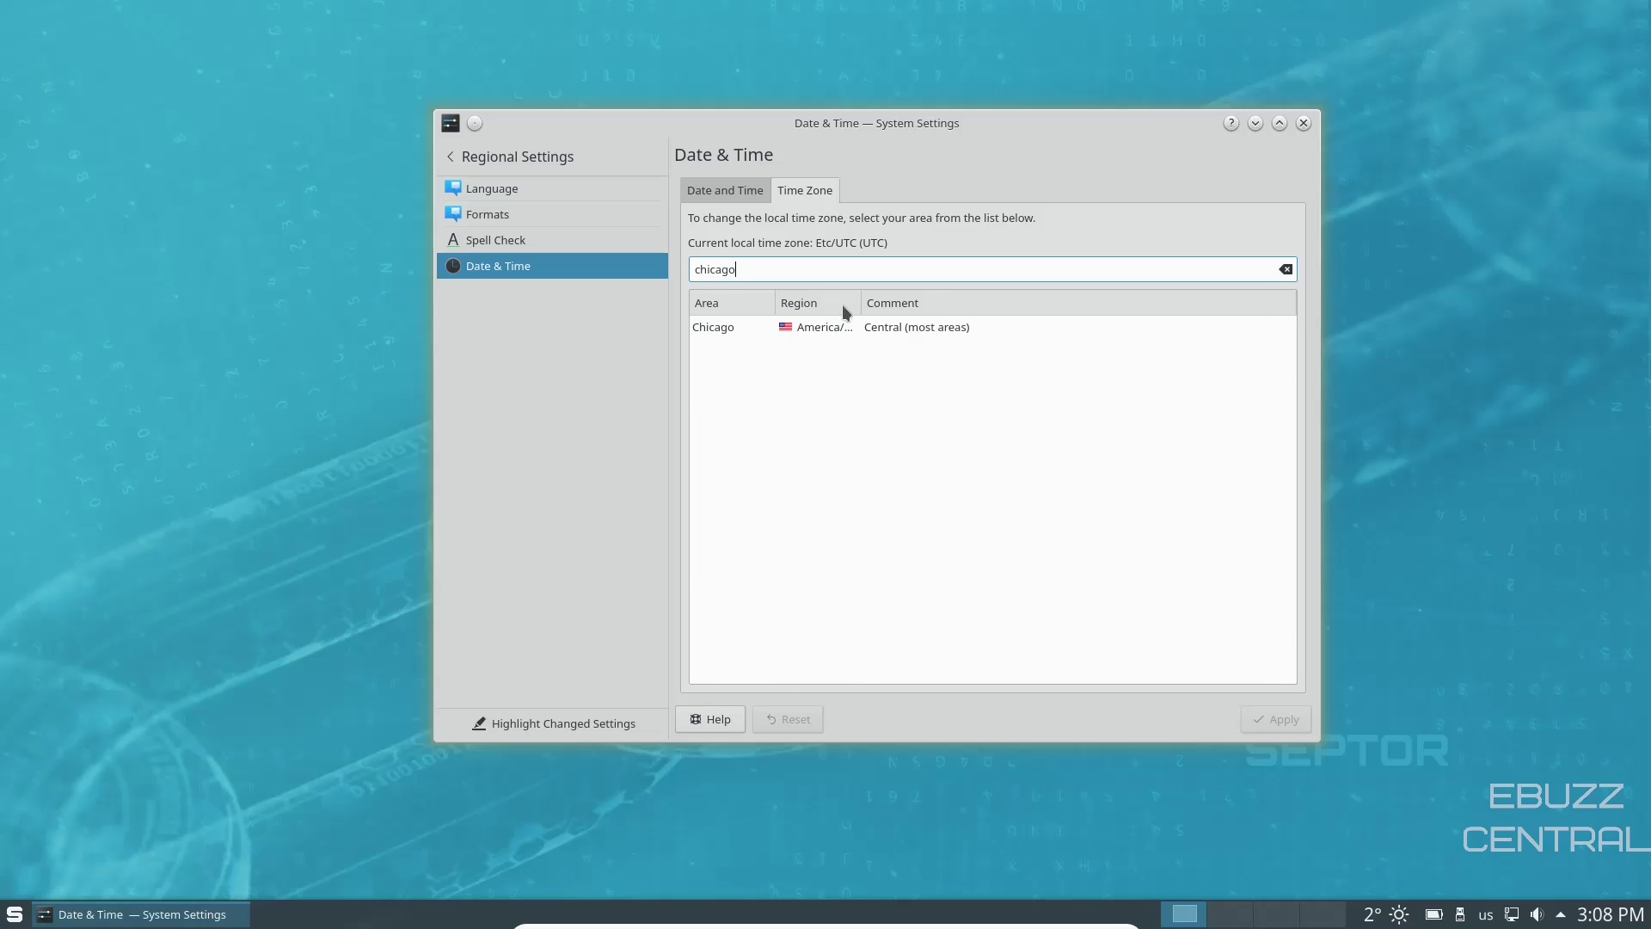
{"action": "left_click", "coordinate": [824, 325]}
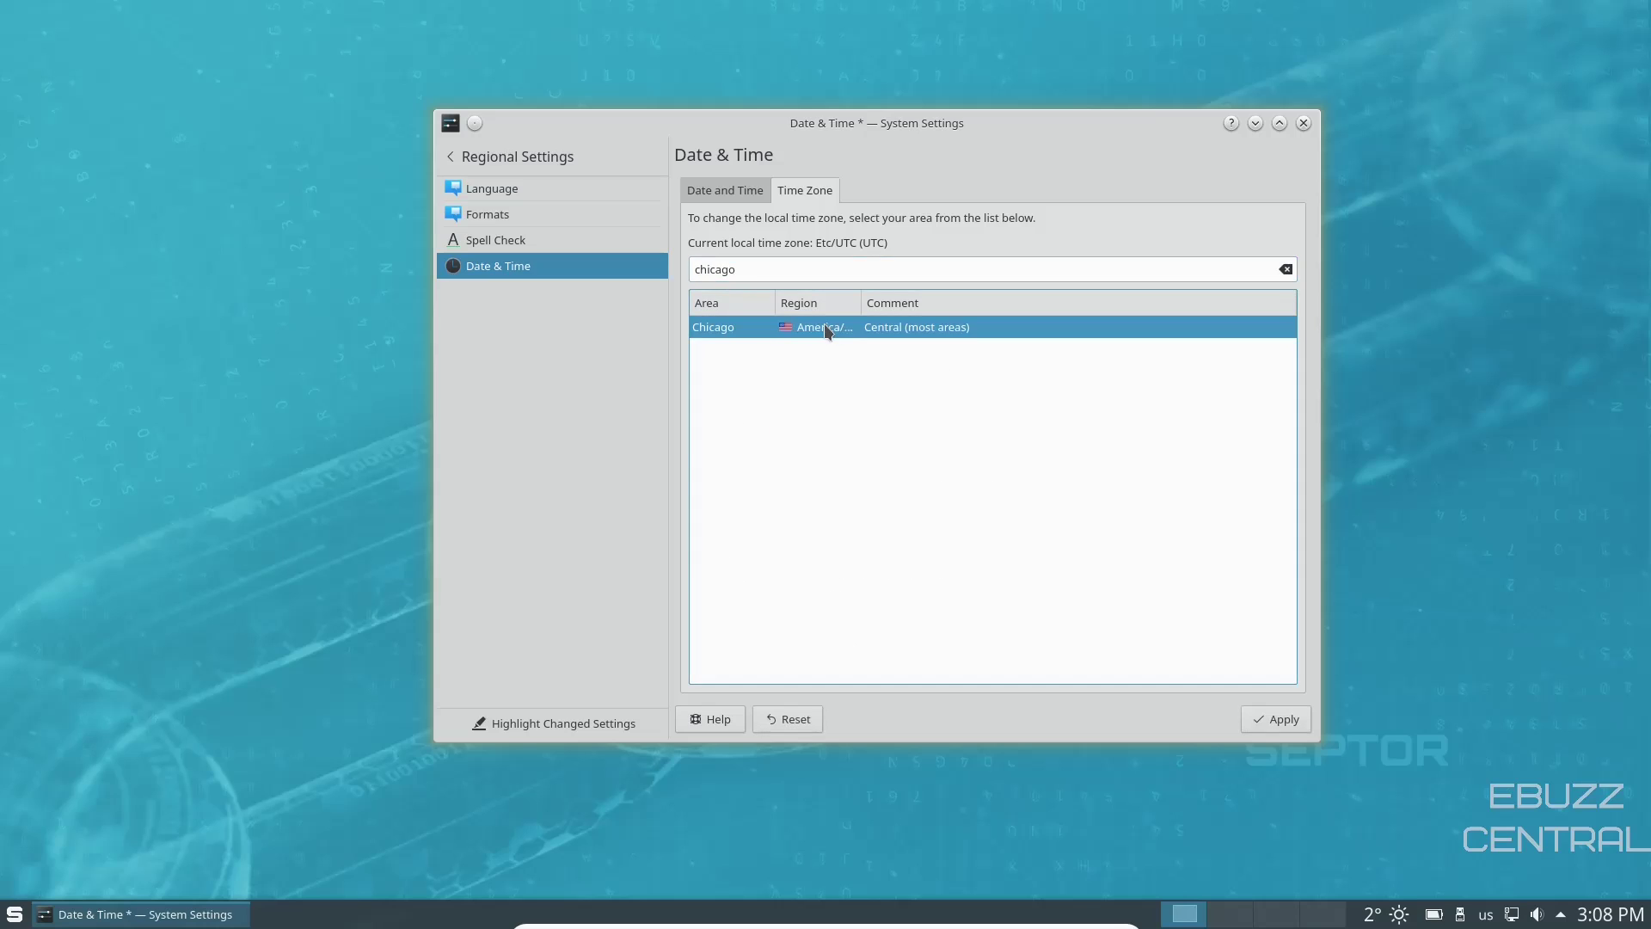
{"action": "left_click", "coordinate": [1282, 719]}
Switch Set date and time automatically off and on again in the Date and Time settings, and apply.
{"action": "left_click", "coordinate": [728, 197]}
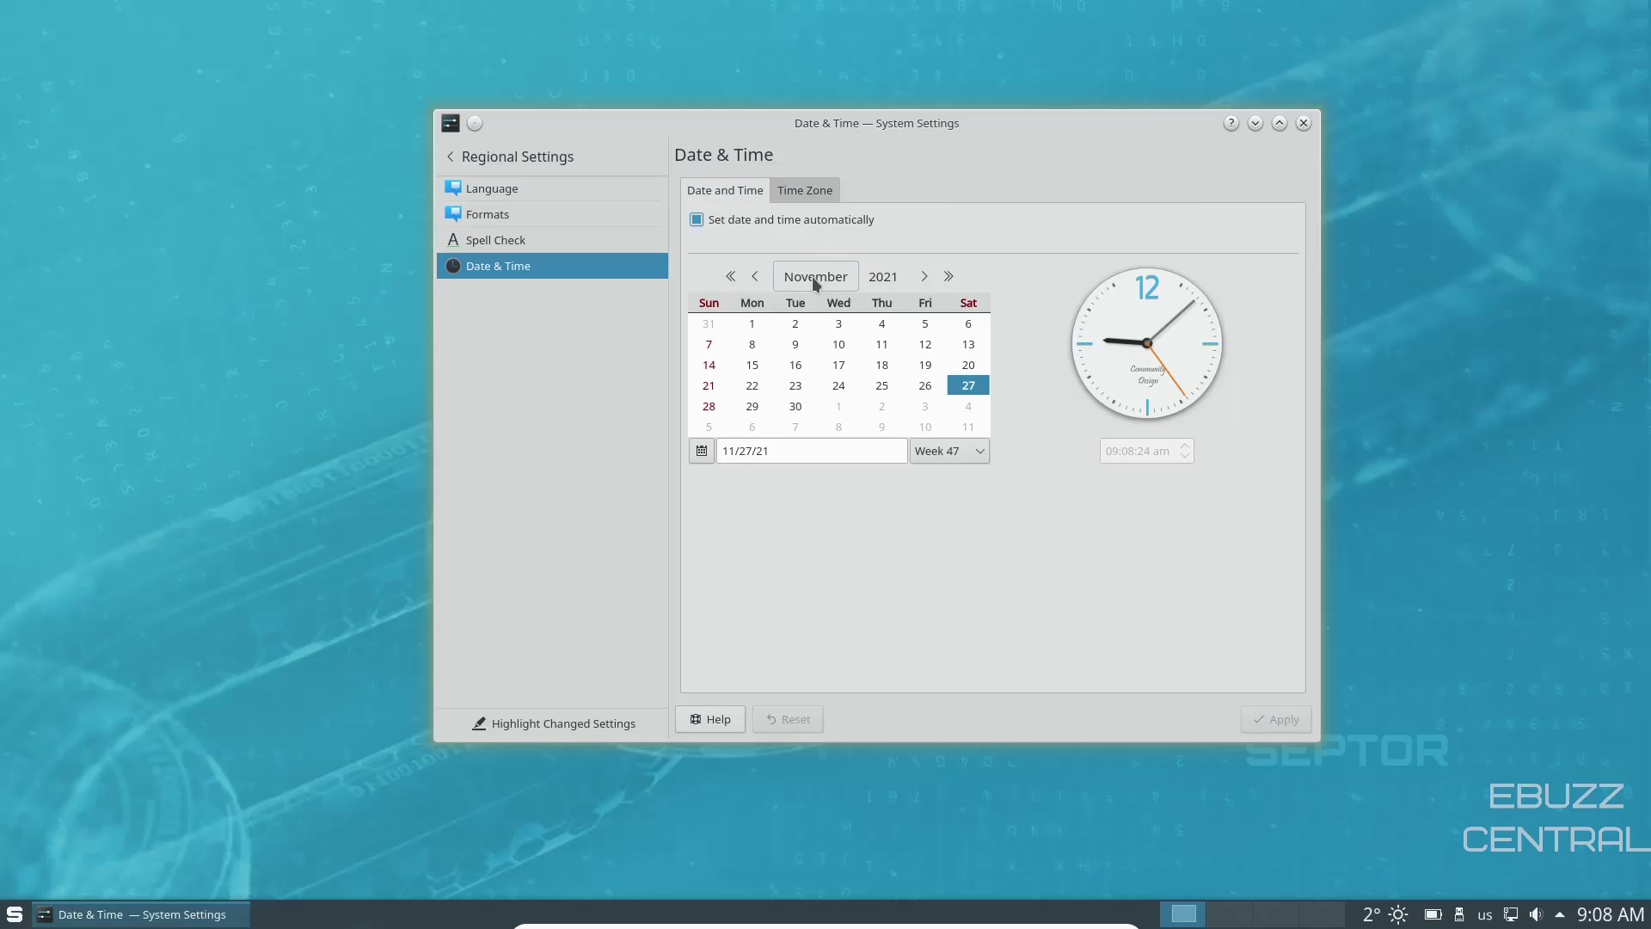
{"action": "left_click", "coordinate": [697, 222]}
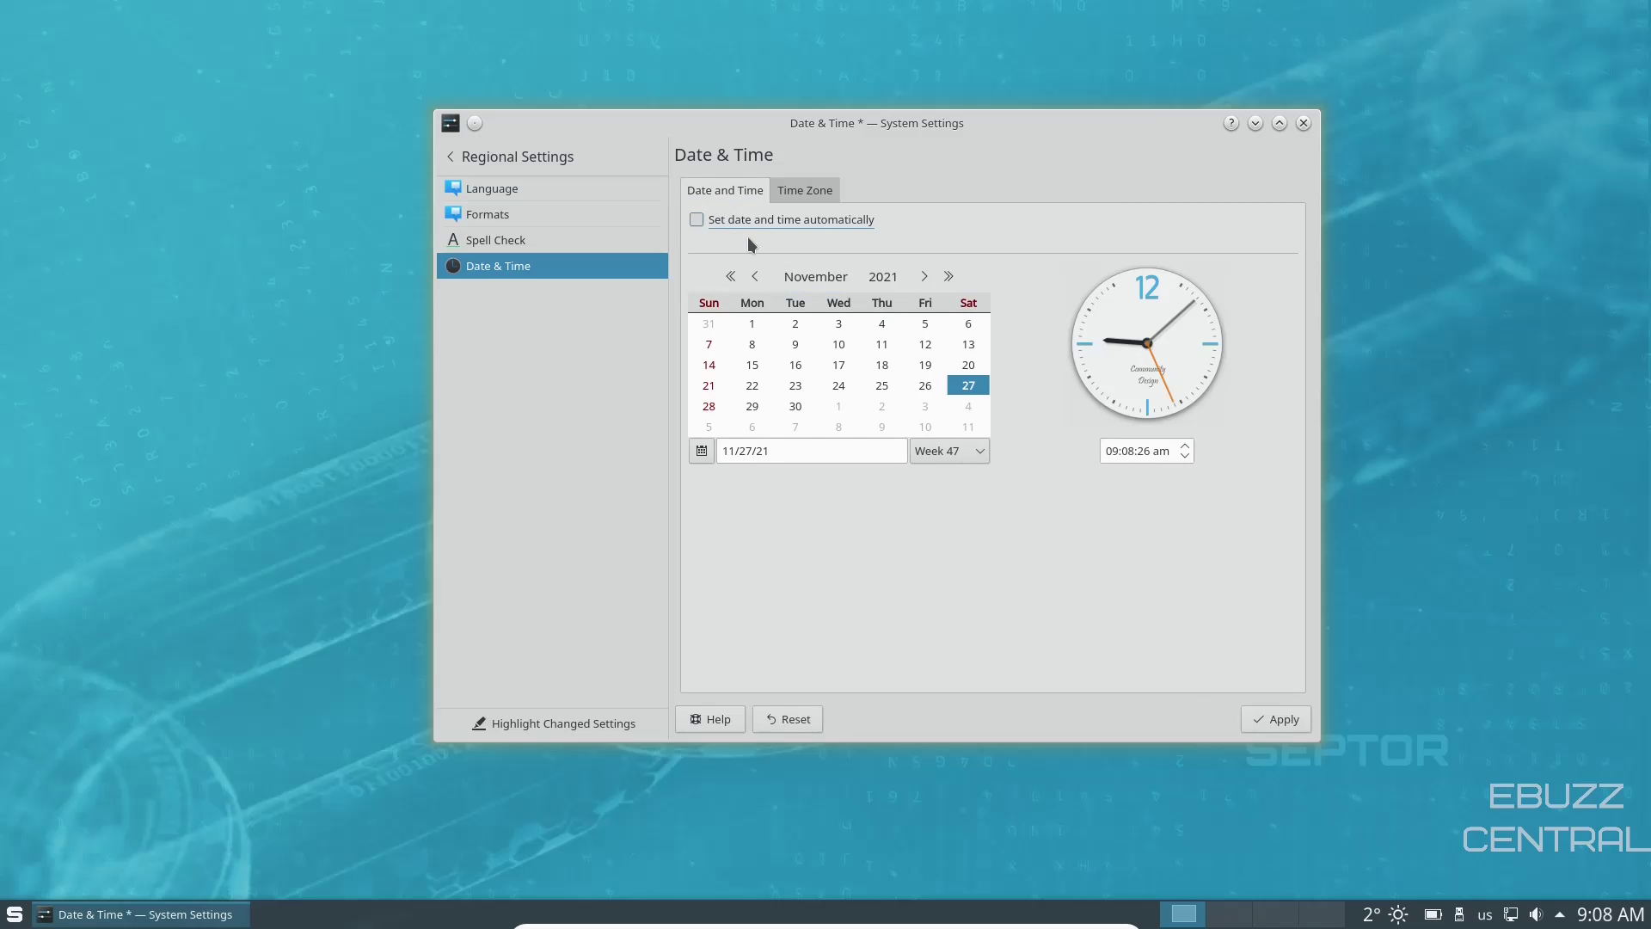
{"action": "left_click", "coordinate": [697, 220]}
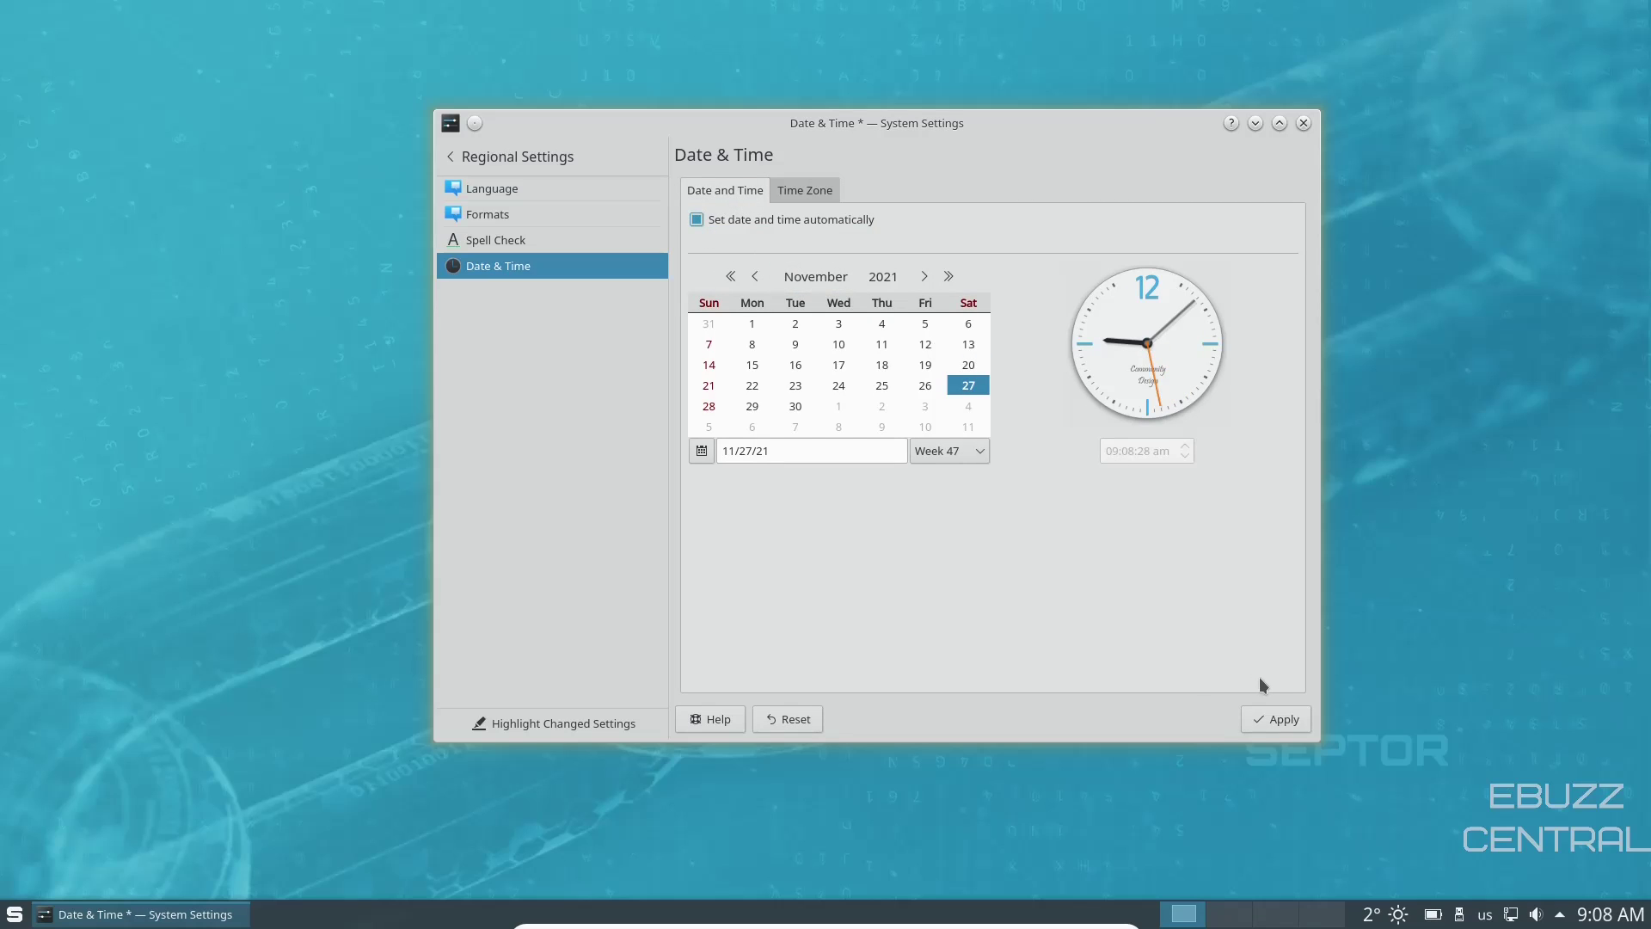
{"action": "left_click", "coordinate": [1287, 719]}
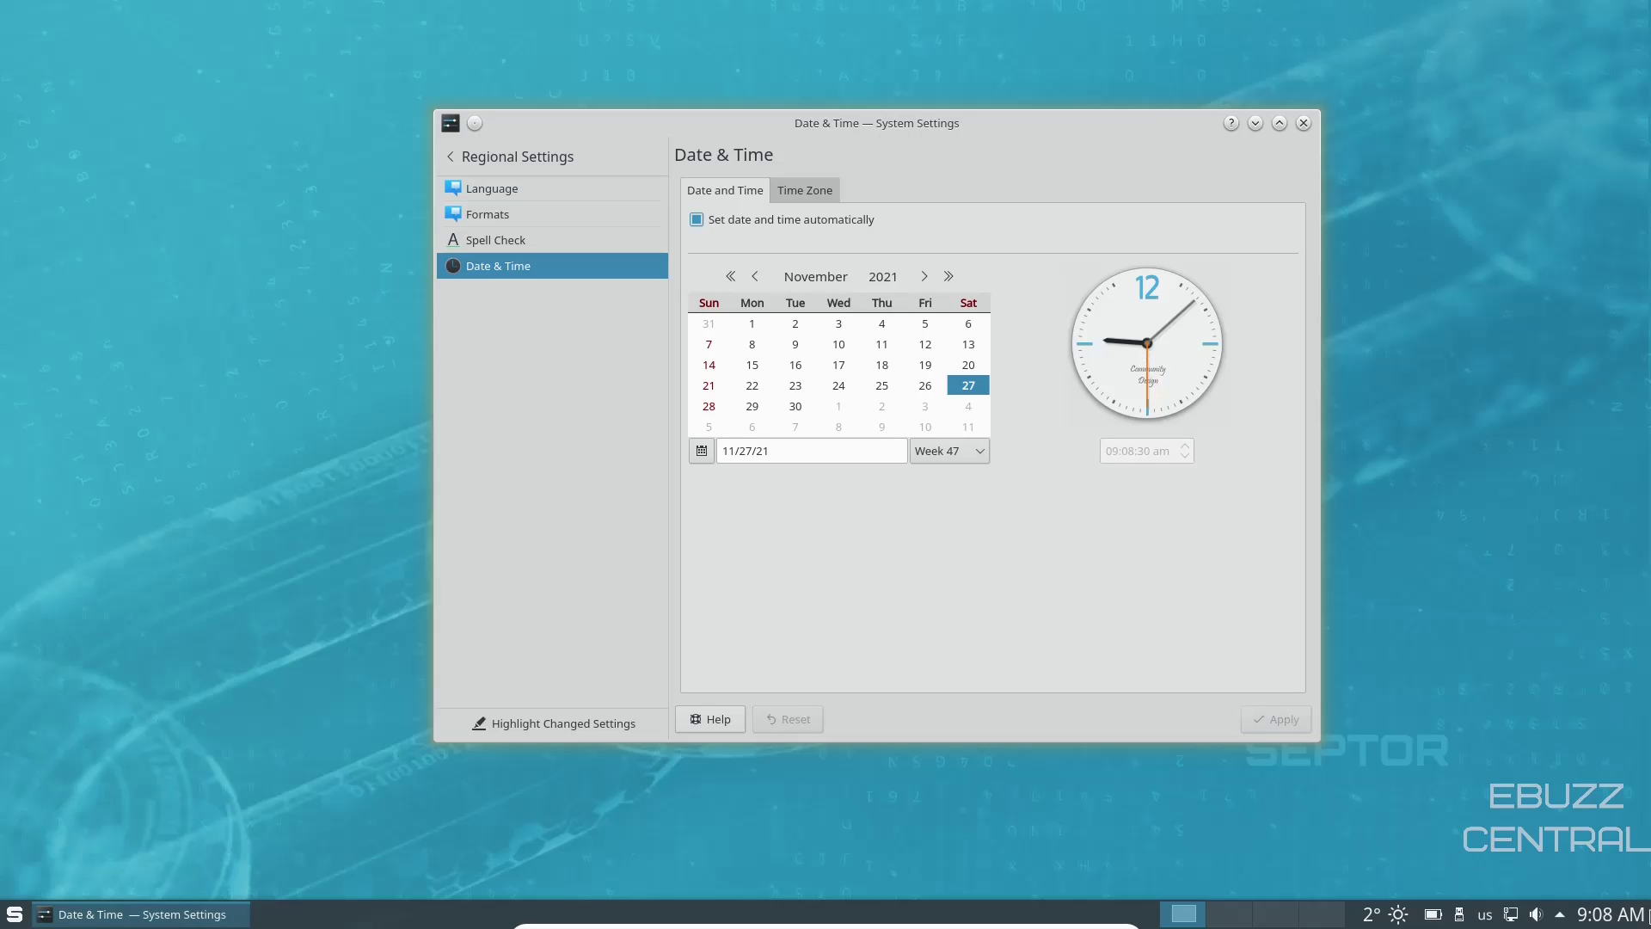
Close the Date & Time settings, then view and close the list of hidden Status and Notifications items.
{"action": "left_click", "coordinate": [1304, 125]}
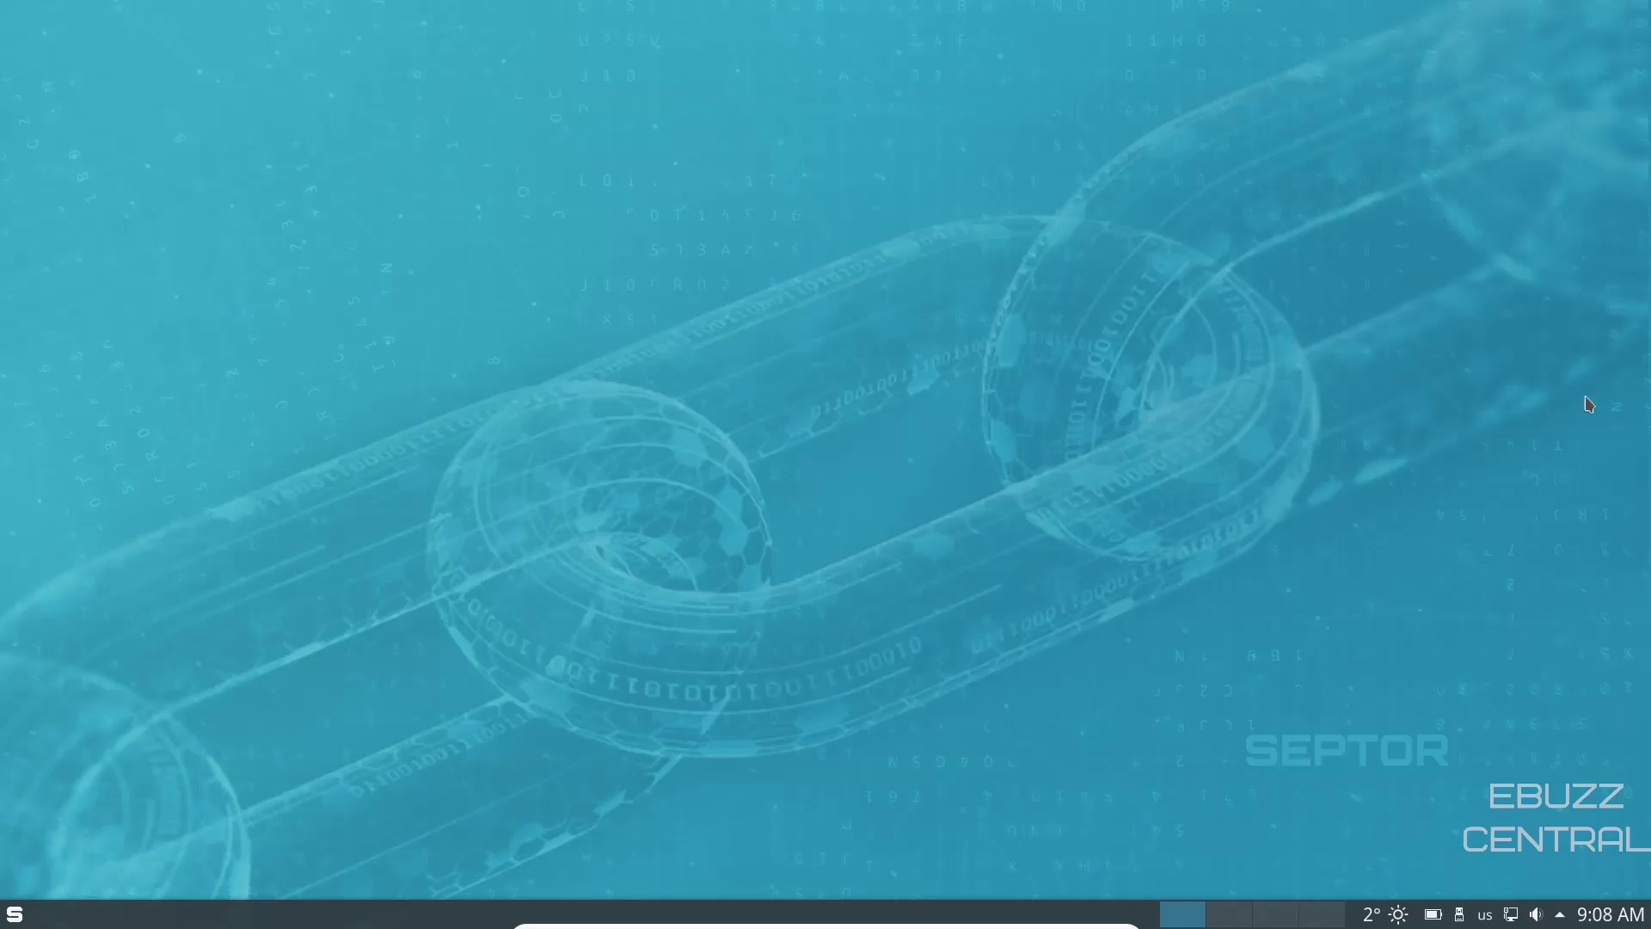
{"action": "left_click", "coordinate": [1561, 916]}
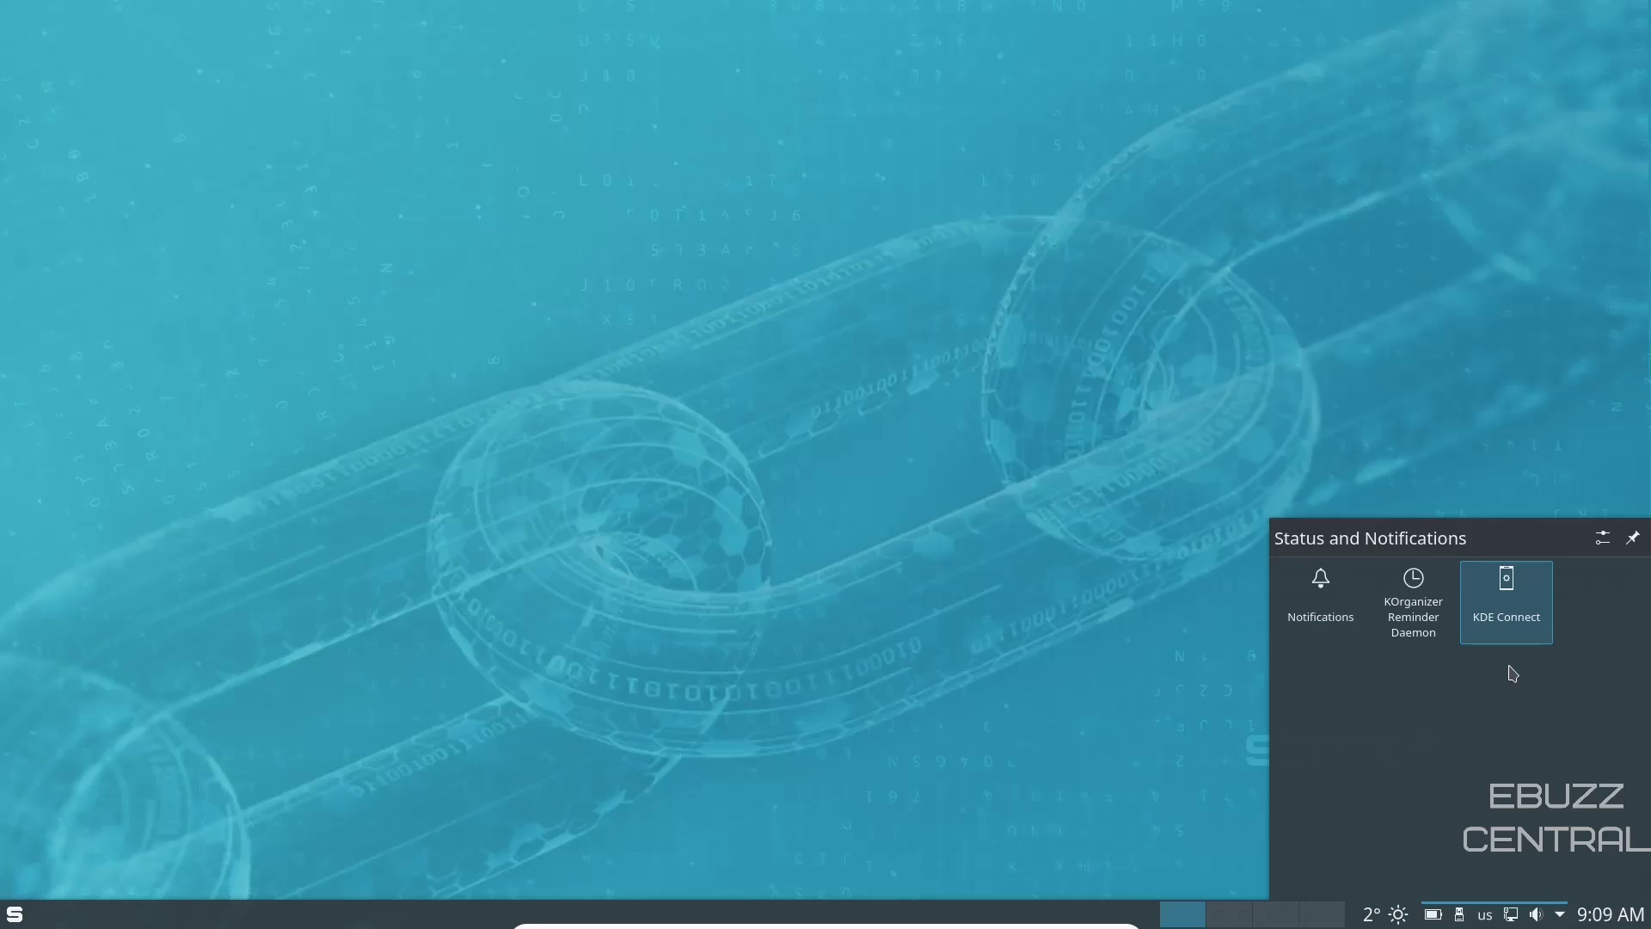
{"action": "left_click", "coordinate": [1559, 915]}
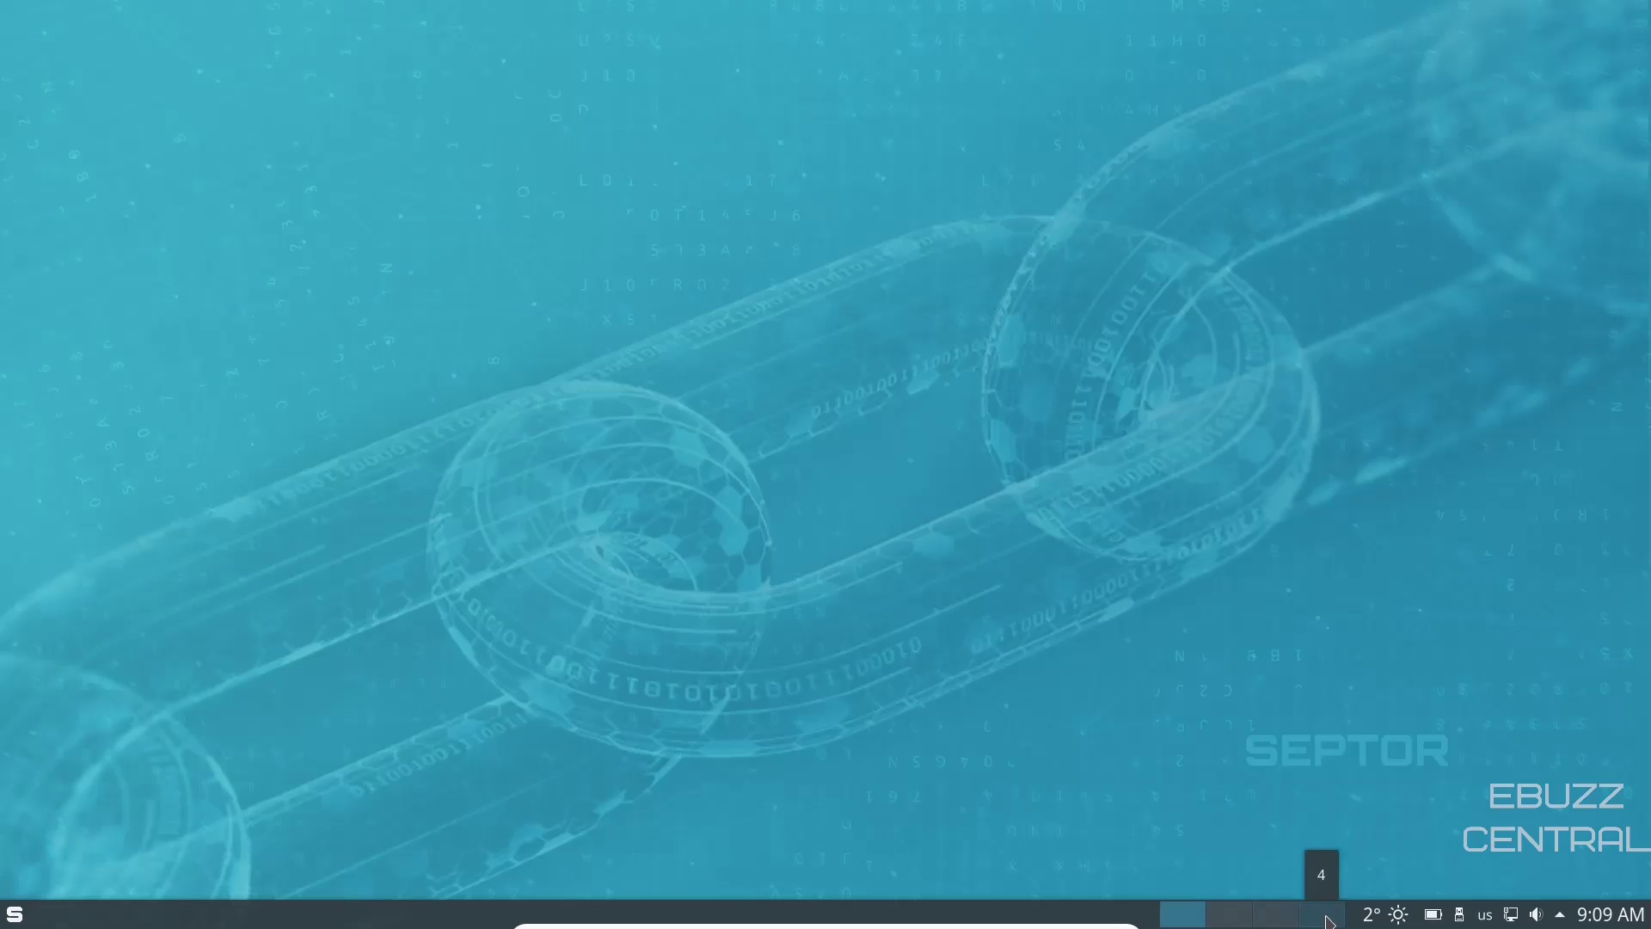
Switch to virtual desktop 4 and return to the first desktop.
{"action": "scroll", "coordinate": [1236, 924], "scroll_direction": "down", "scroll_amount": 3}
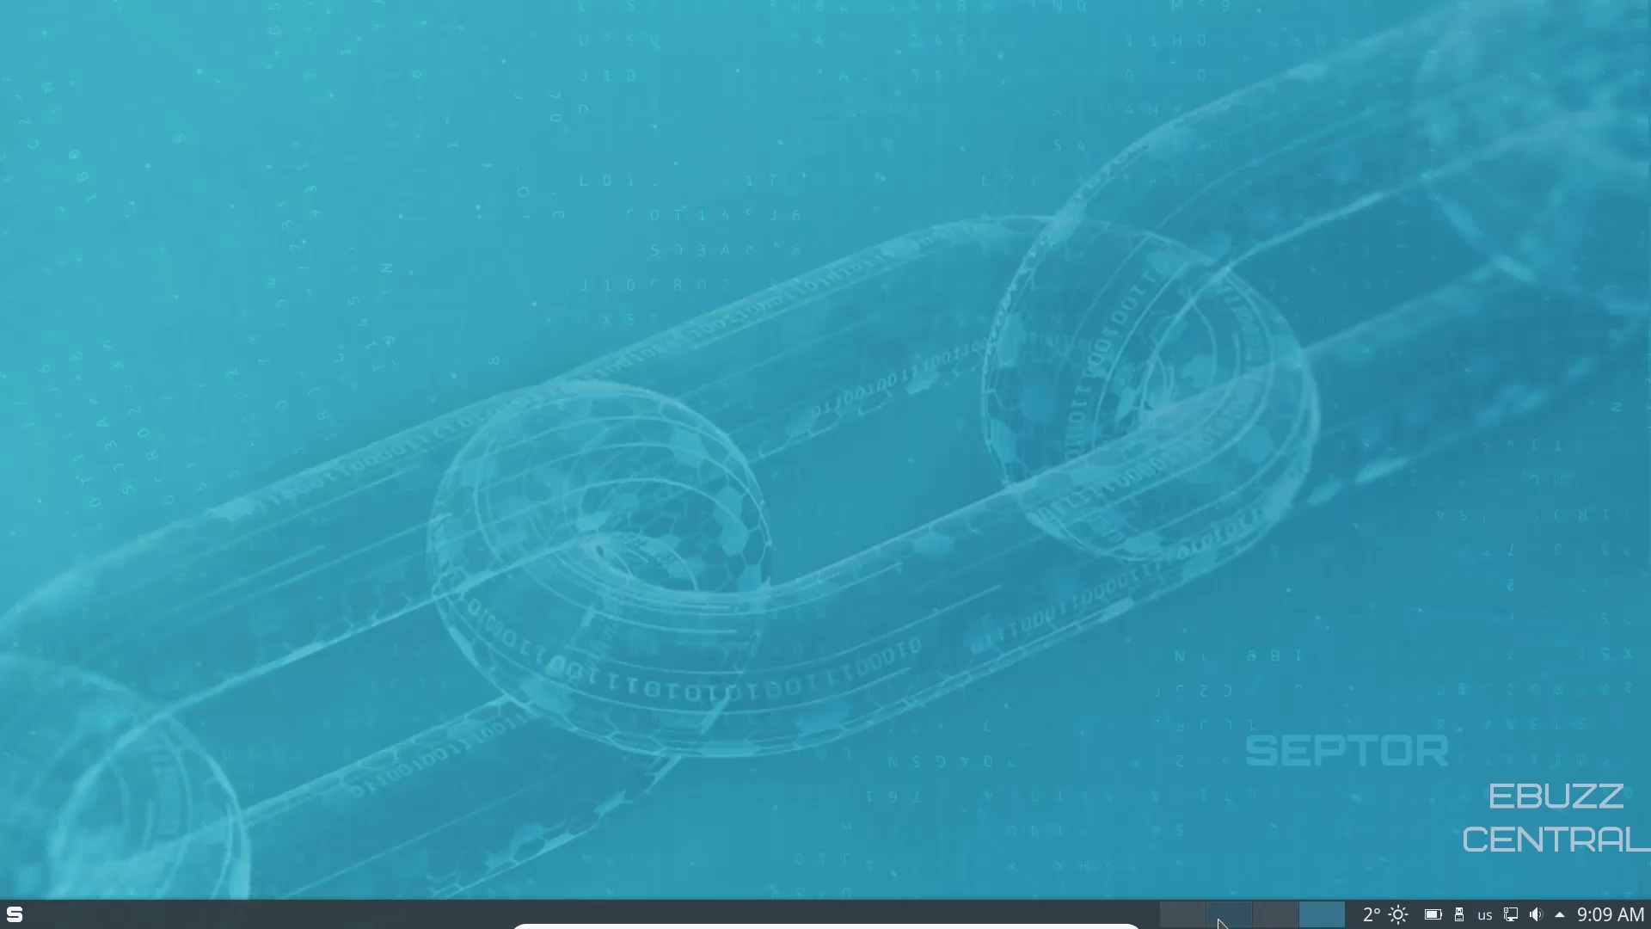
{"action": "left_click", "coordinate": [1187, 919]}
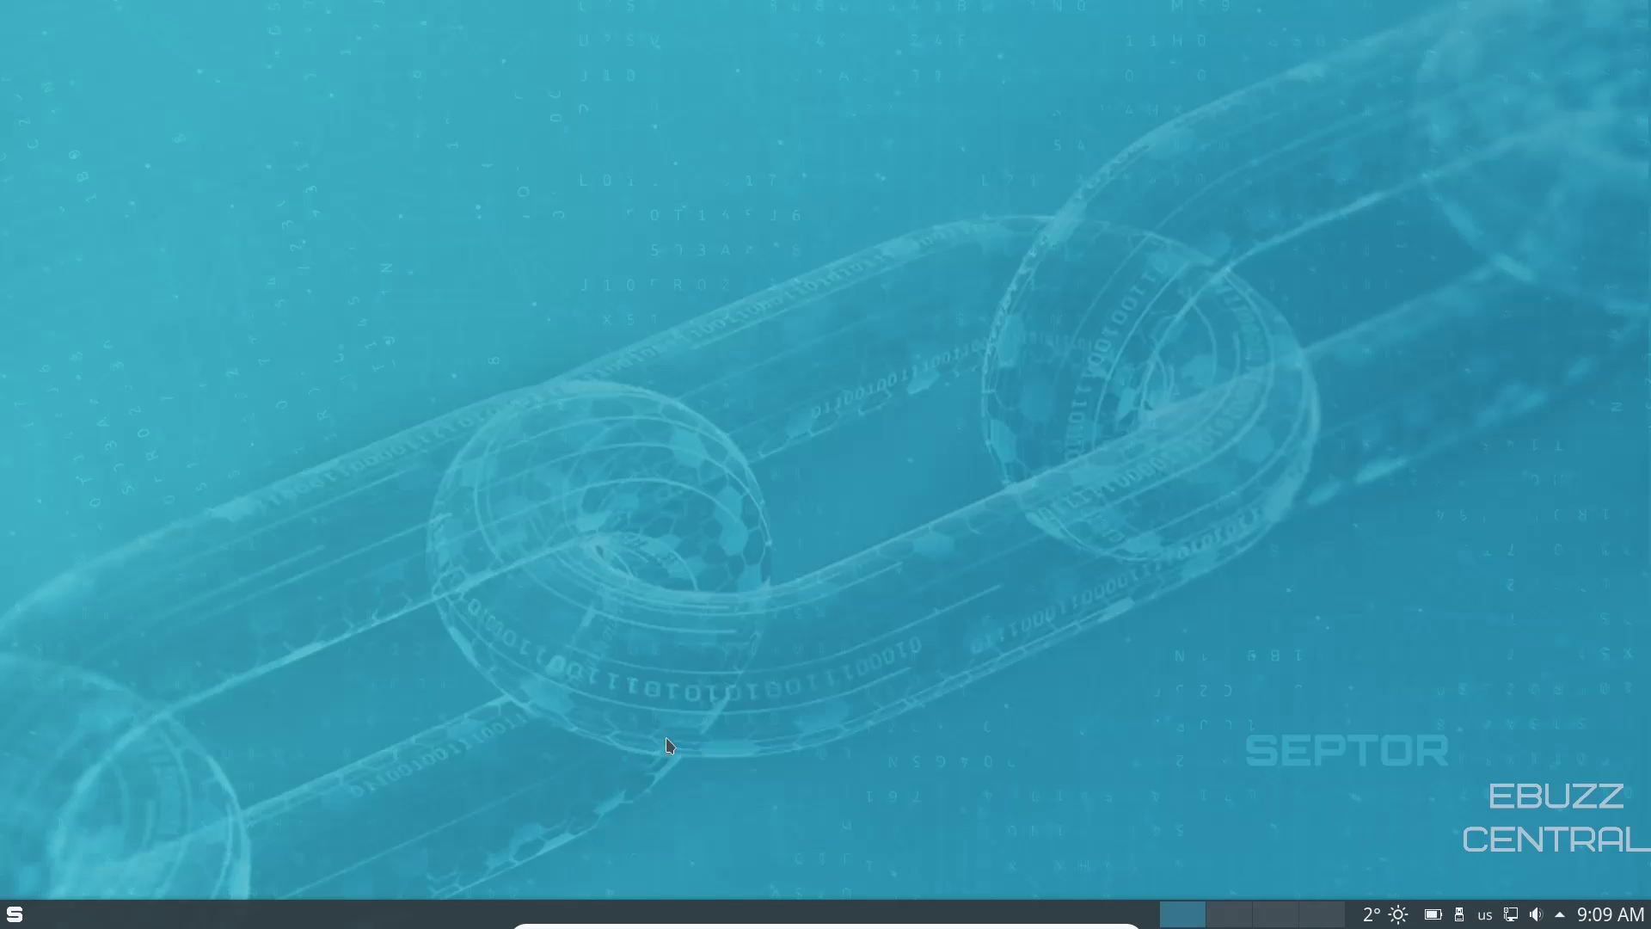
Start editing the desktop panel, view its alignment and visibility options, and set the panel height to 42.
{"action": "right_click", "coordinate": [477, 913]}
{"action": "left_click", "coordinate": [453, 888]}
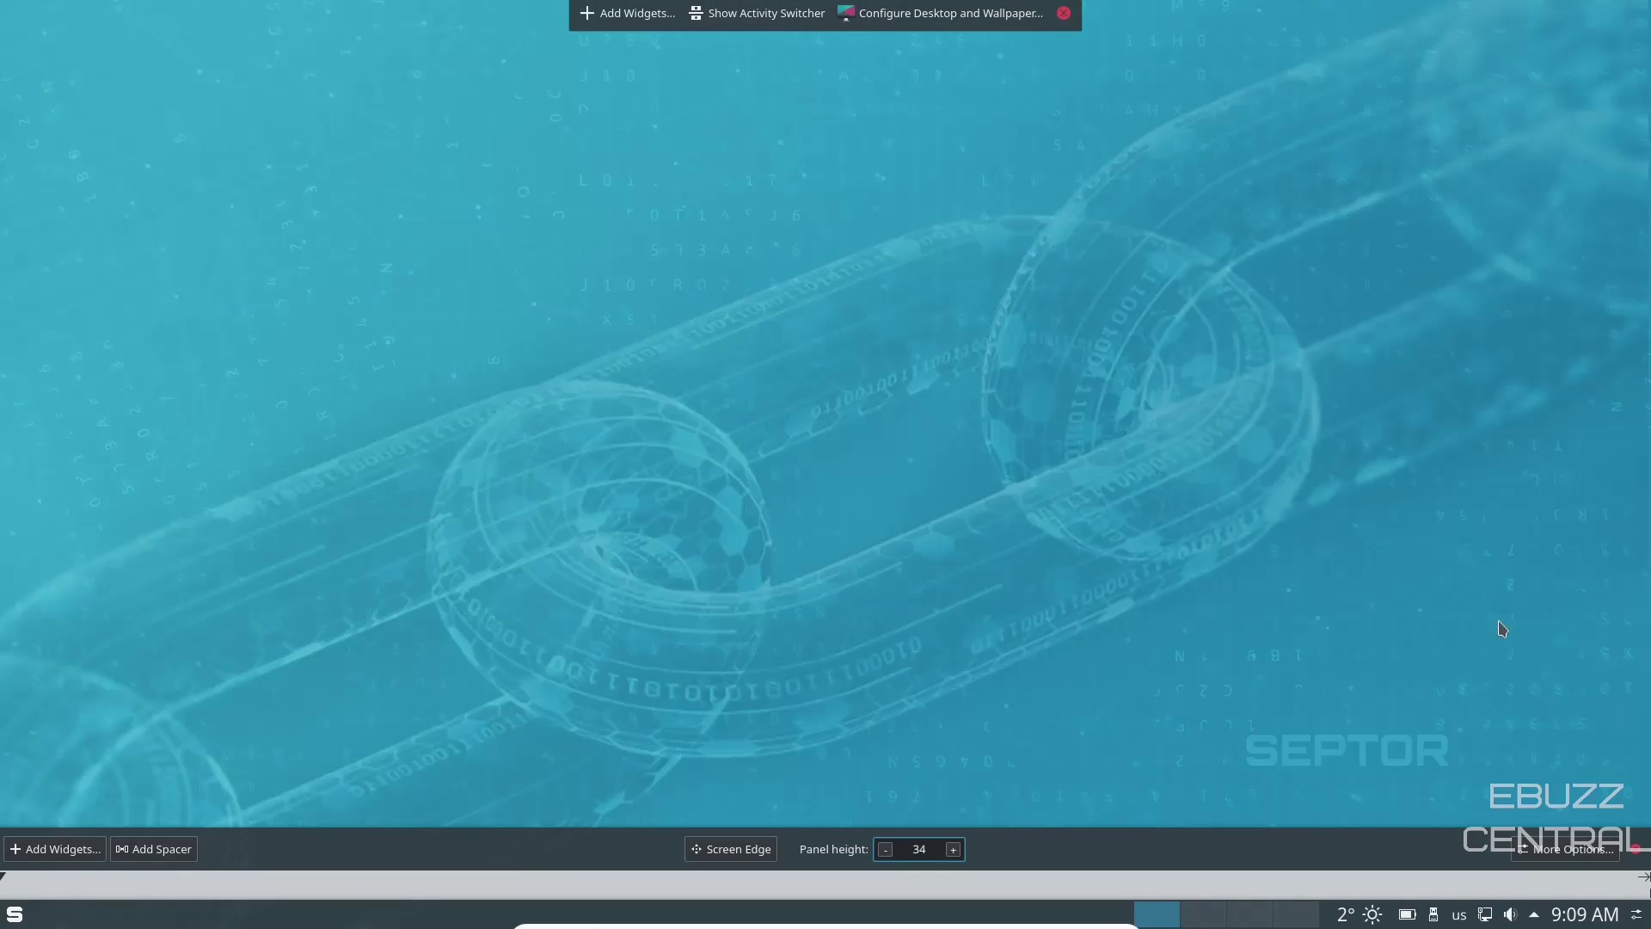
{"action": "left_click", "coordinate": [1577, 858]}
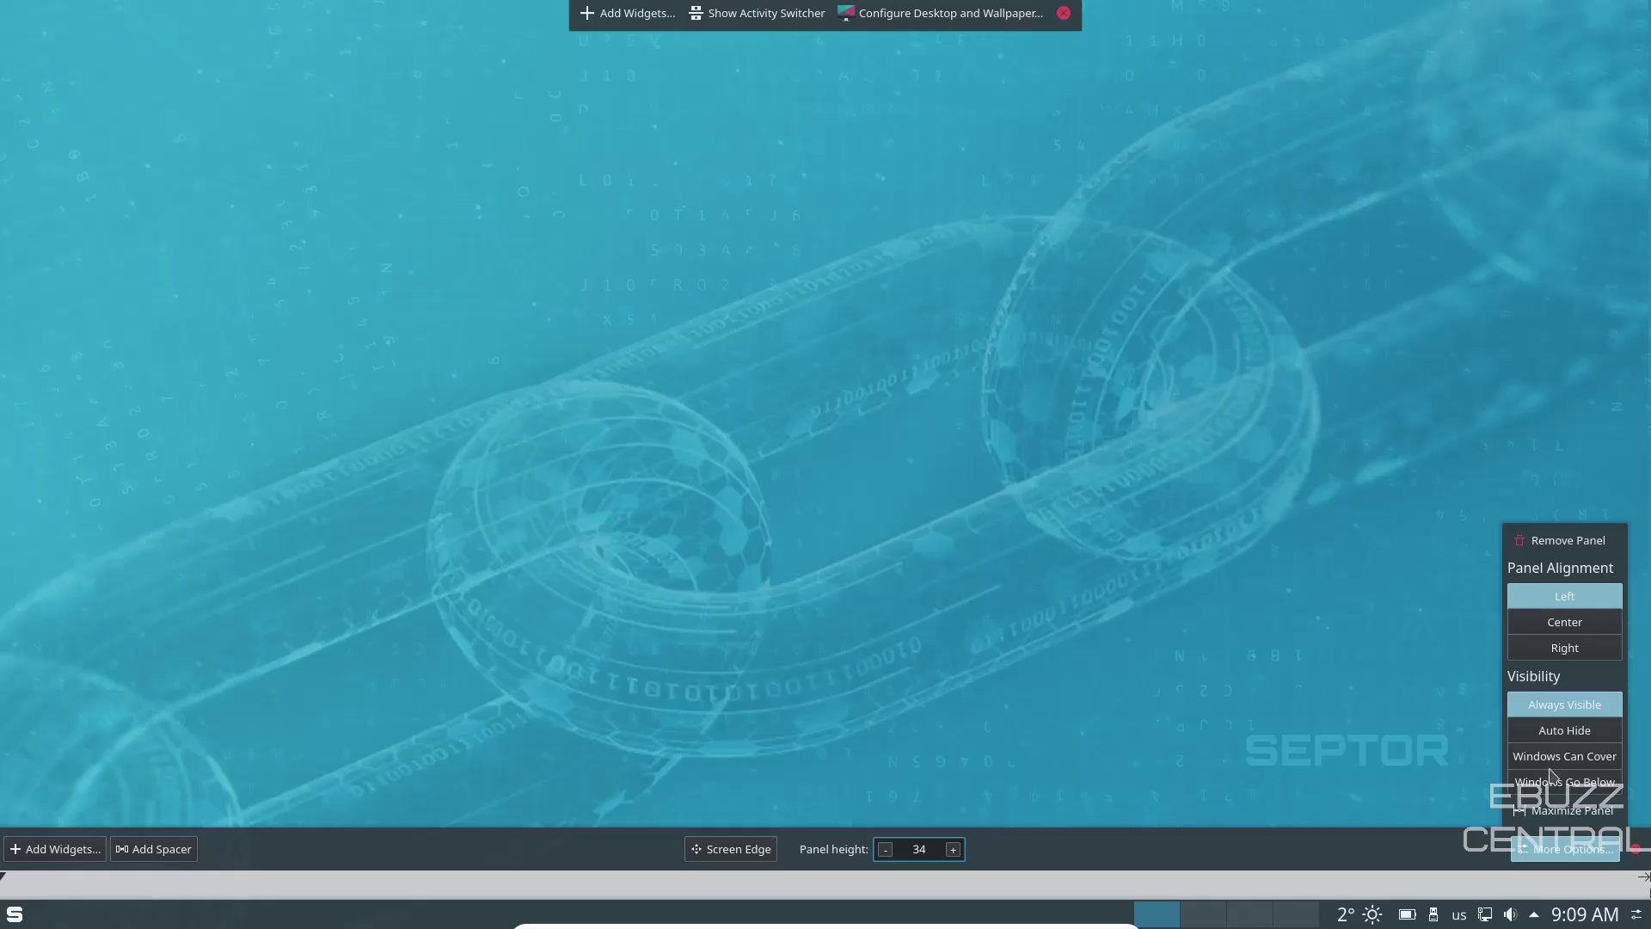
{"action": "left_click", "coordinate": [1546, 856]}
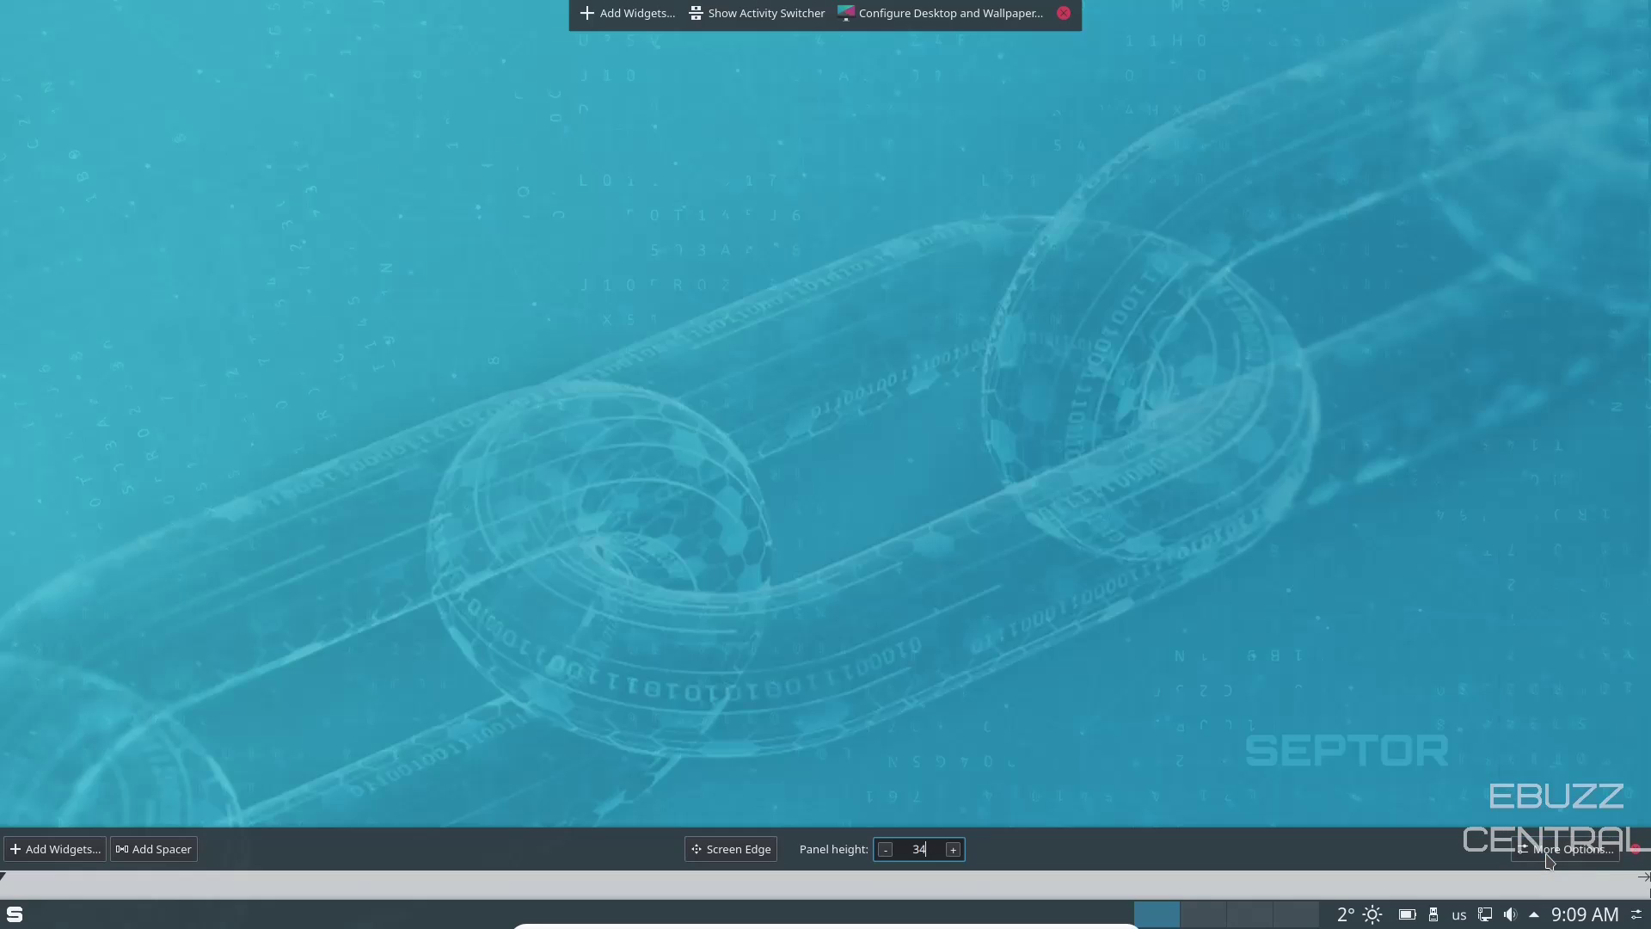
{"action": "left_click", "coordinate": [954, 851]}
{"action": "left_click", "coordinate": [954, 852]}
{"action": "left_click", "coordinate": [954, 851]}
{"action": "left_click", "coordinate": [954, 852]}
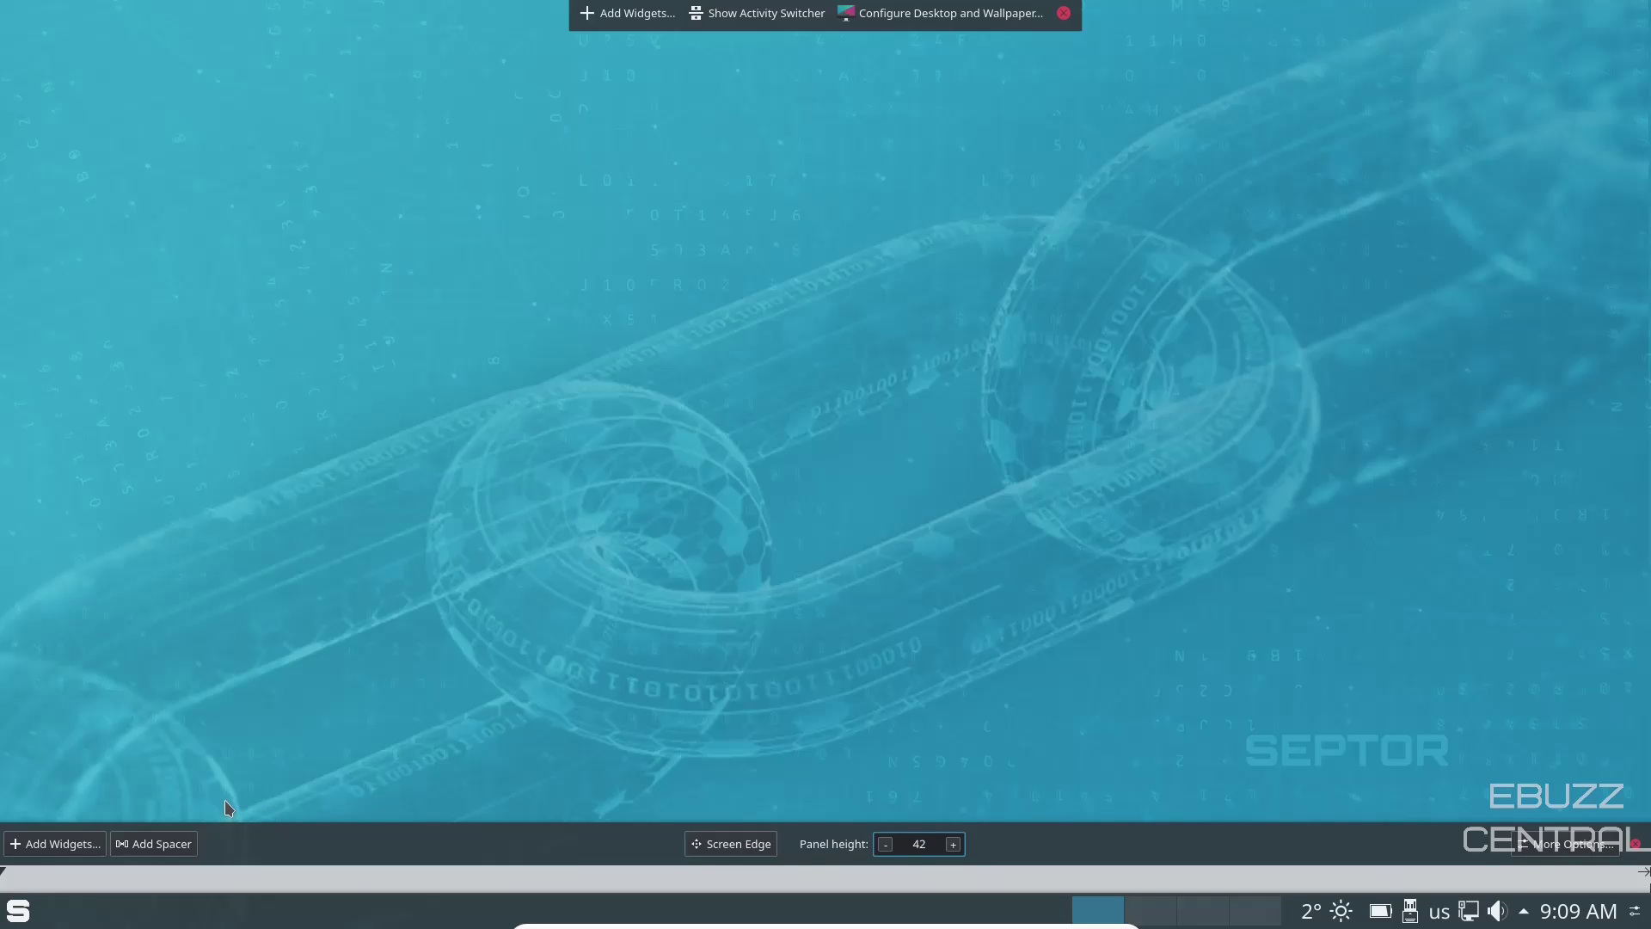
Open the list of available Plasma widgets and look through it from start to end.
{"action": "left_click", "coordinate": [50, 846]}
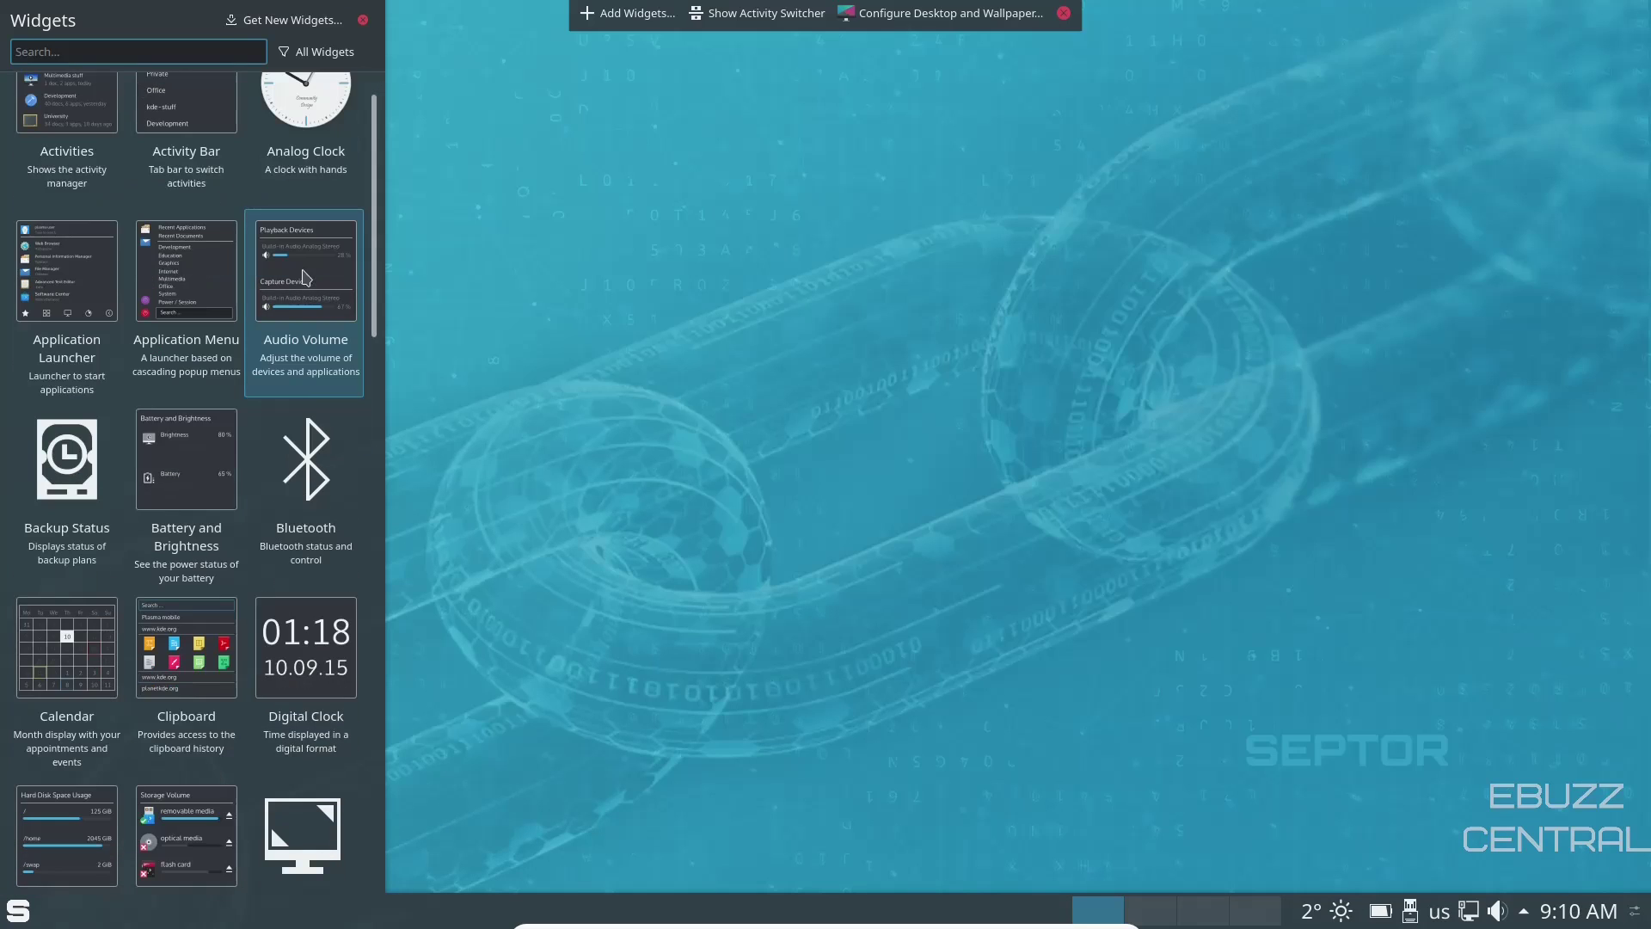
{"action": "scroll", "coordinate": [365, 376], "scroll_direction": "down", "scroll_amount": 4}
{"action": "left_click_drag", "start_coordinate": [362, 372], "coordinate": [388, 727]}
{"action": "scroll", "coordinate": [373, 535], "scroll_direction": "up", "scroll_amount": 5}
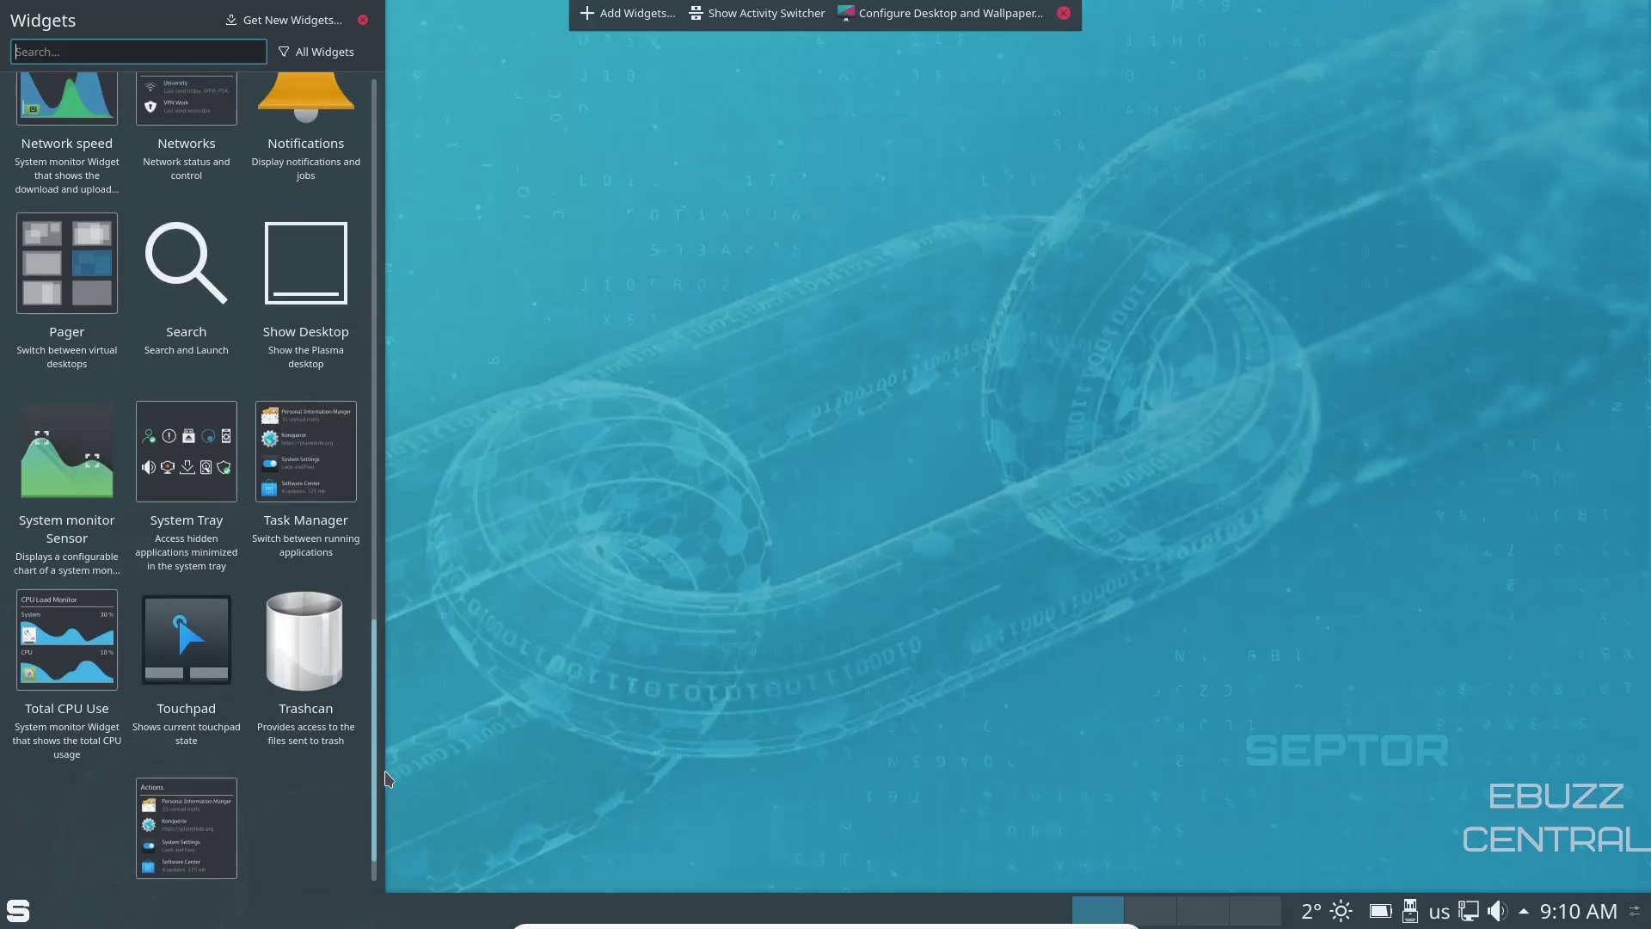
{"action": "scroll", "coordinate": [375, 535], "scroll_direction": "up", "scroll_amount": 10}
{"action": "scroll", "coordinate": [373, 525], "scroll_direction": "down", "scroll_amount": 17}
{"action": "scroll", "coordinate": [372, 511], "scroll_direction": "up", "scroll_amount": 9}
{"action": "scroll", "coordinate": [372, 507], "scroll_direction": "down", "scroll_amount": 5}
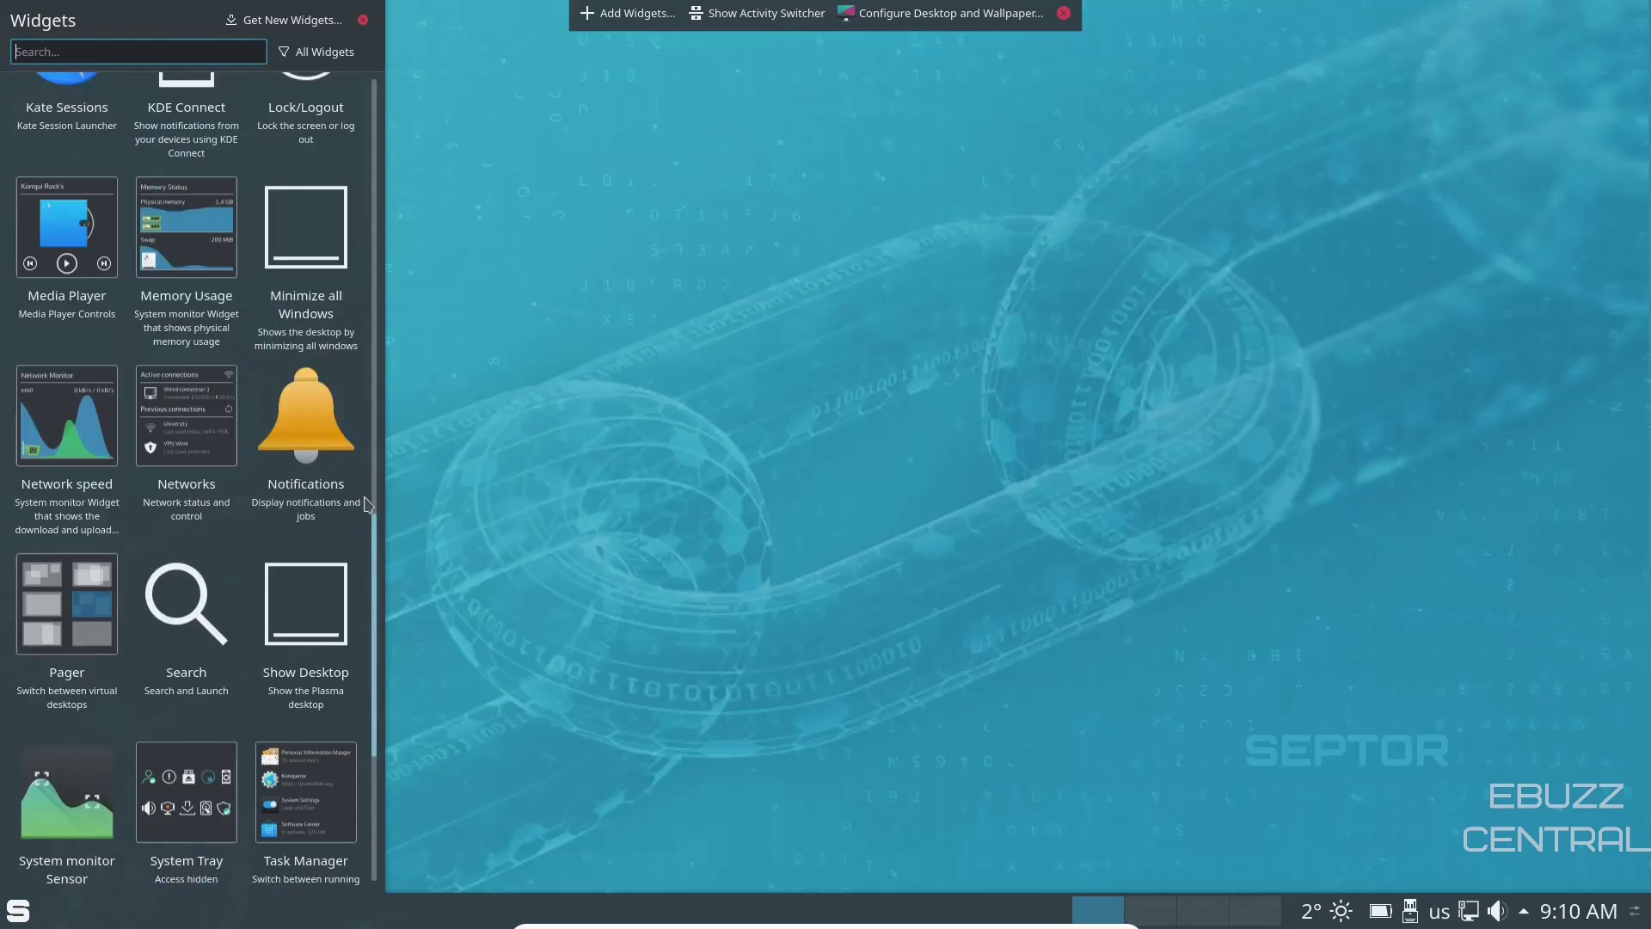
{"action": "scroll", "coordinate": [372, 507], "scroll_direction": "up", "scroll_amount": 18}
Browse the downloadable Plasma widgets ordered by rating and by most downloads, then close the installer and leave panel editing.
{"action": "left_click", "coordinate": [288, 24]}
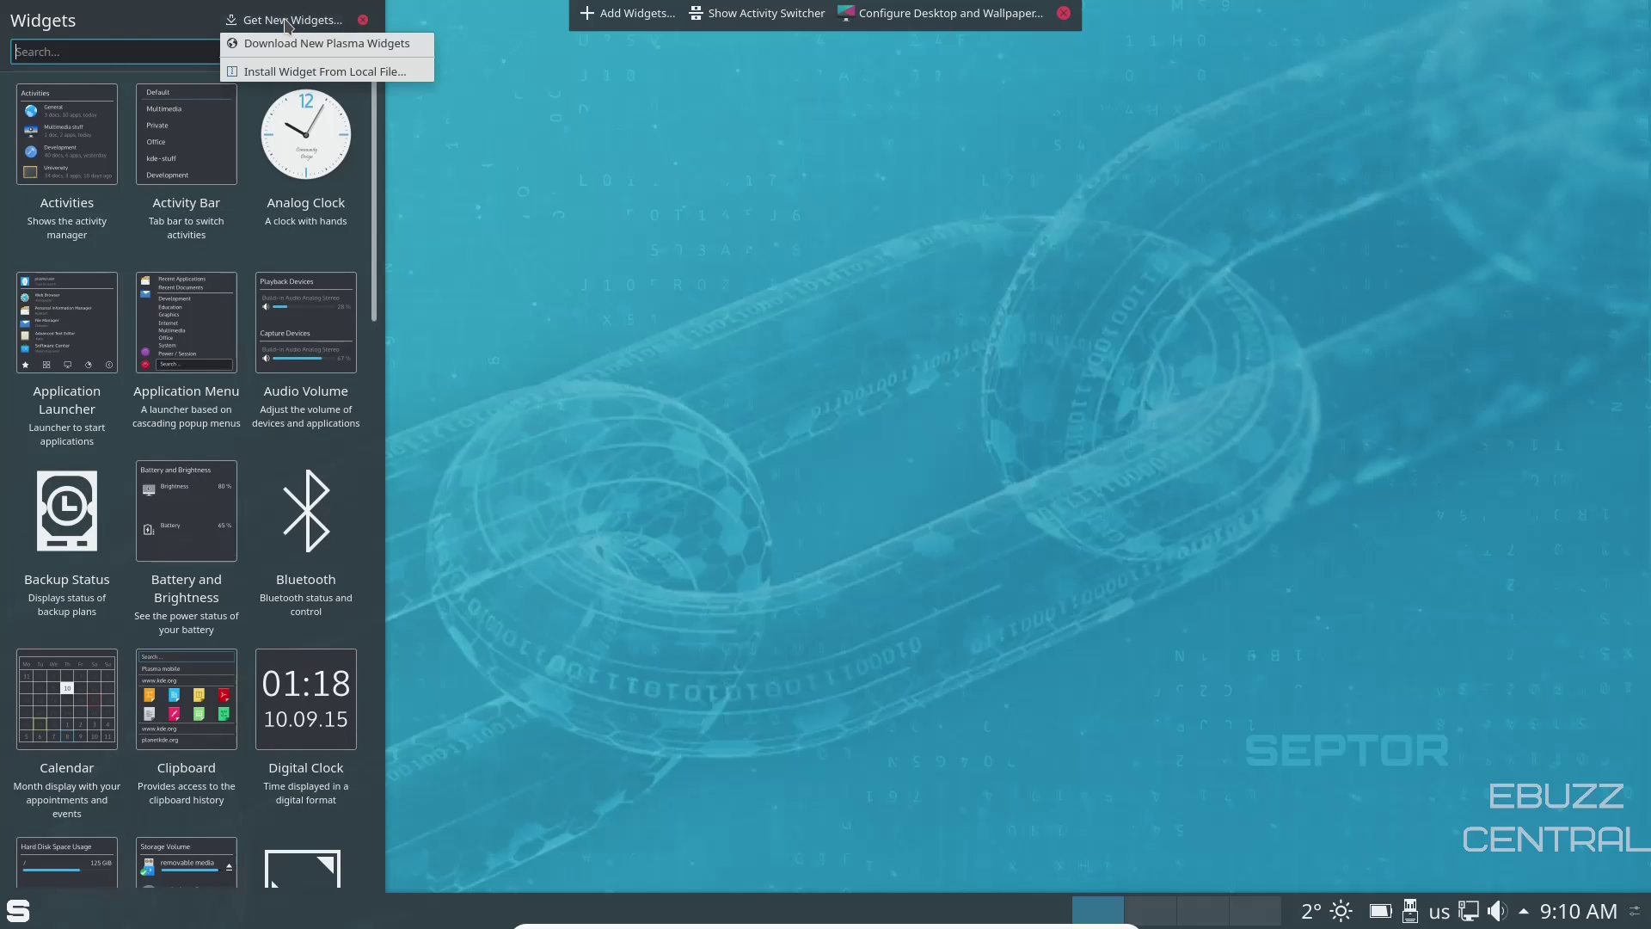
{"action": "left_click", "coordinate": [280, 47]}
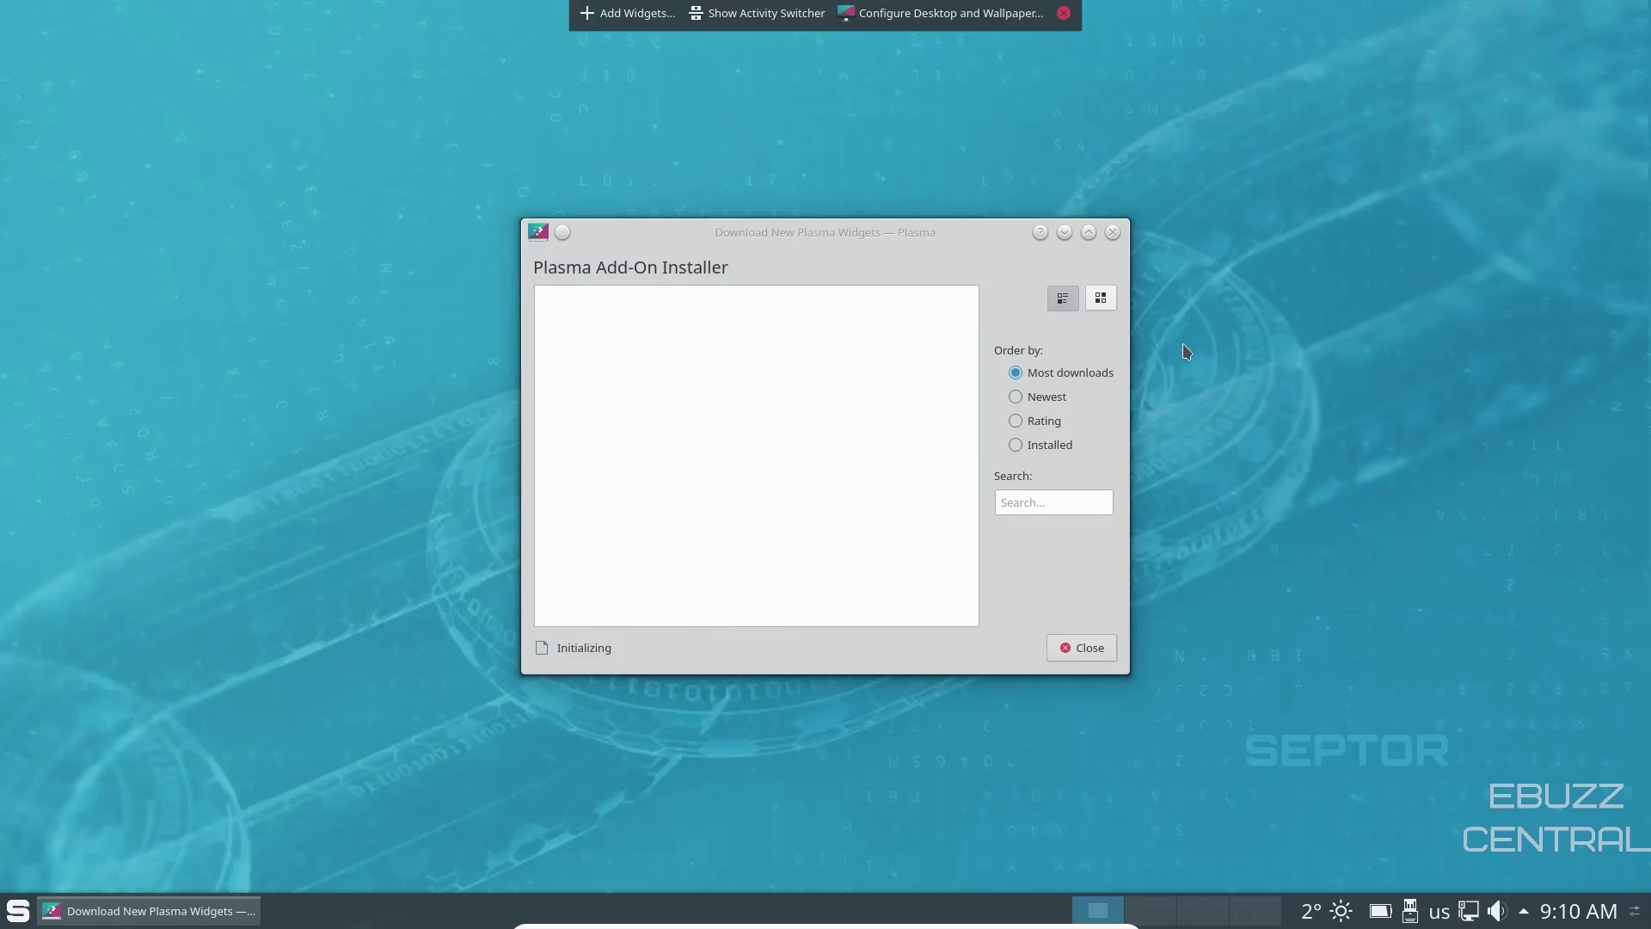
{"action": "left_click", "coordinate": [1043, 420]}
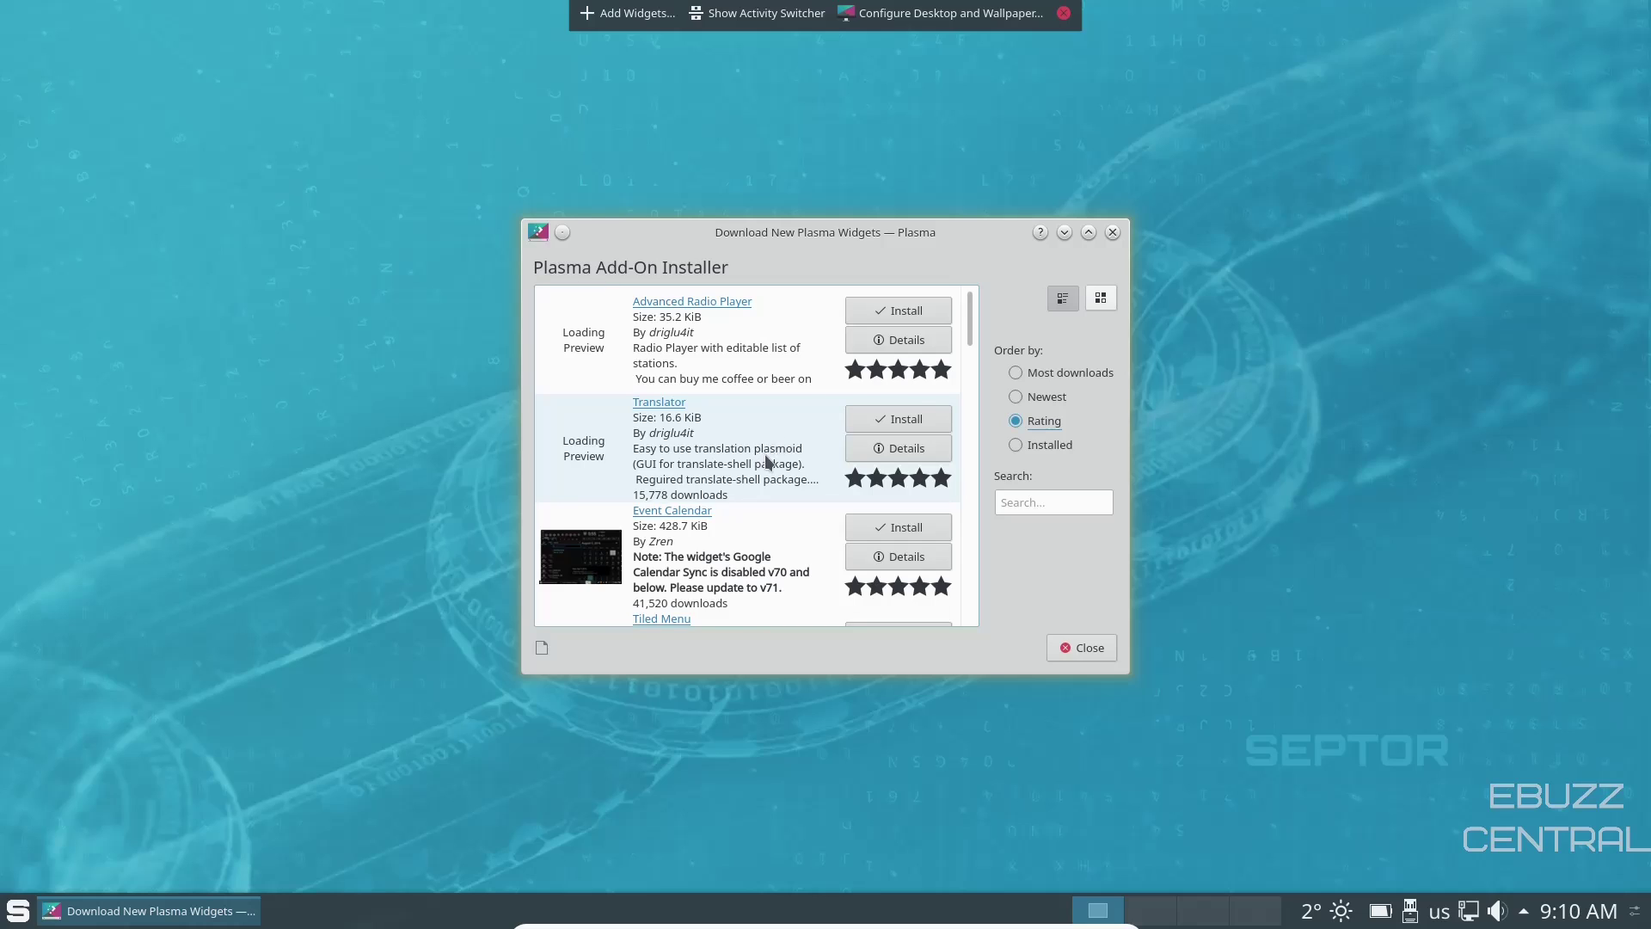
{"action": "scroll", "coordinate": [767, 455], "scroll_direction": "down", "scroll_amount": 3}
{"action": "scroll", "coordinate": [769, 454], "scroll_direction": "up", "scroll_amount": 3}
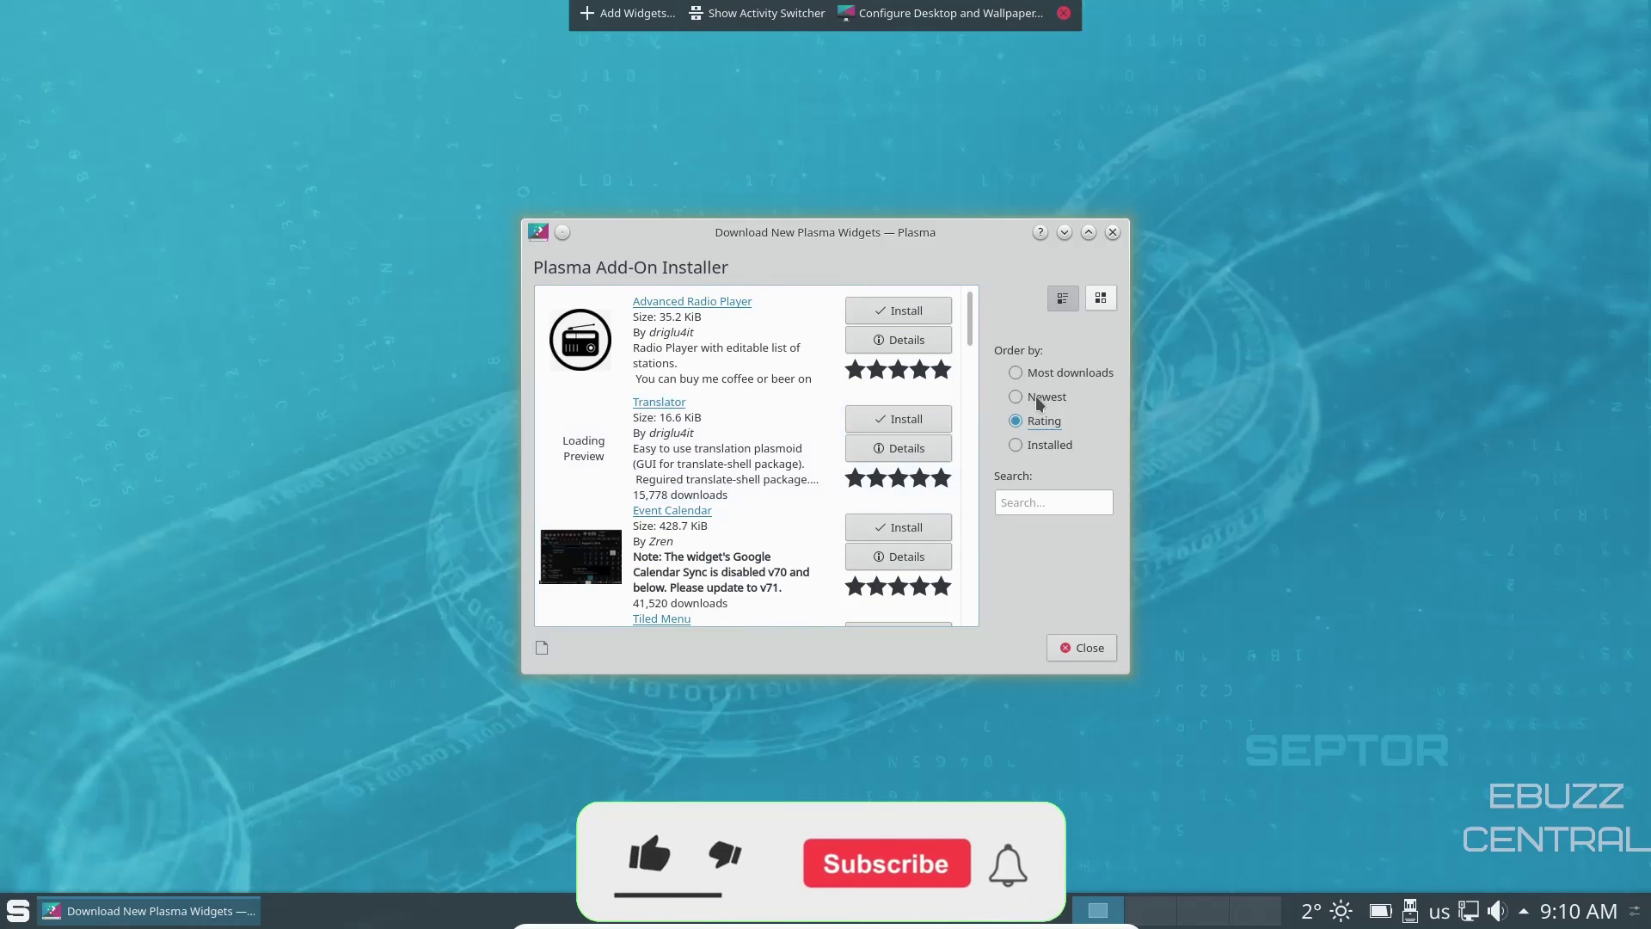
{"action": "left_click", "coordinate": [1017, 373]}
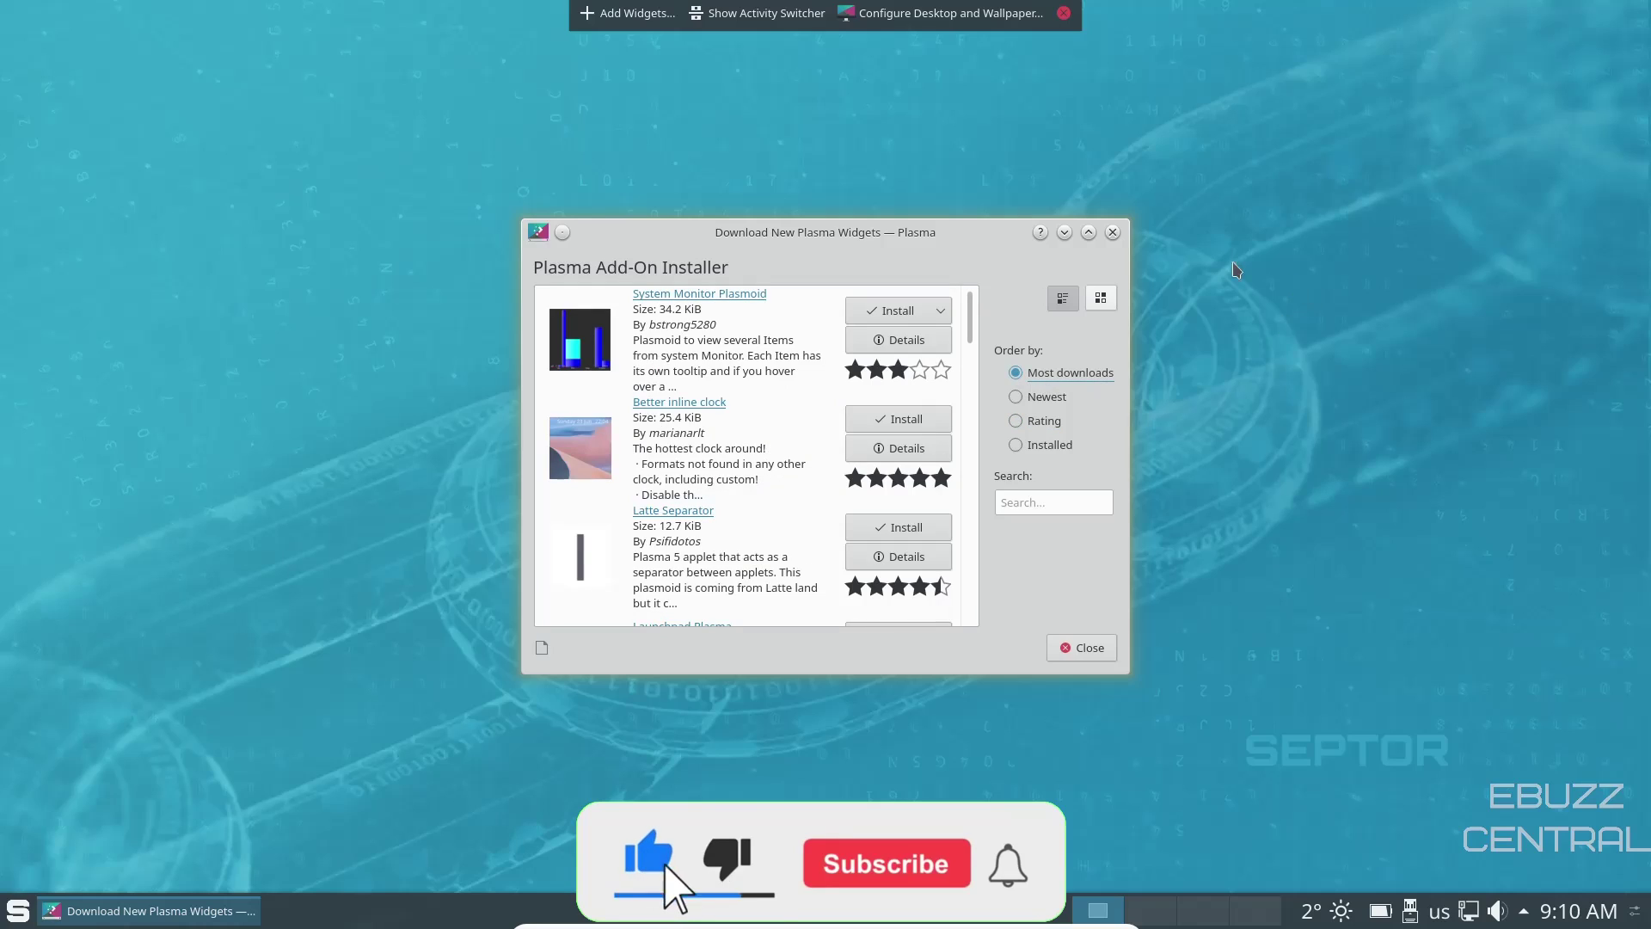
{"action": "left_click", "coordinate": [1112, 232]}
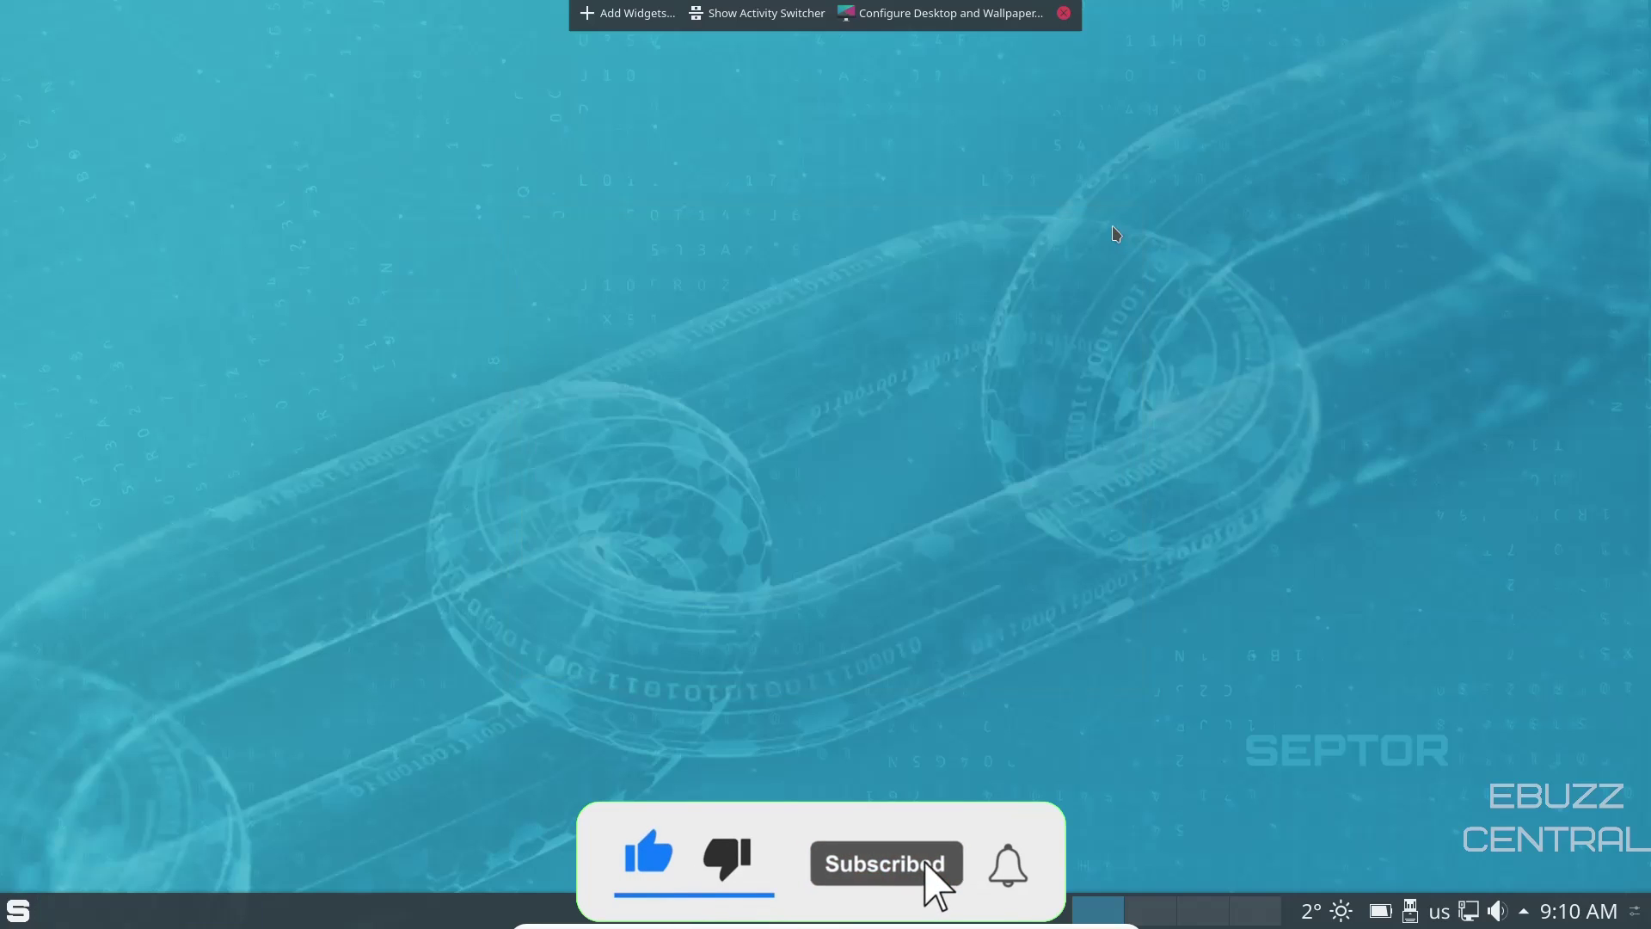
{"action": "left_click", "coordinate": [1064, 14]}
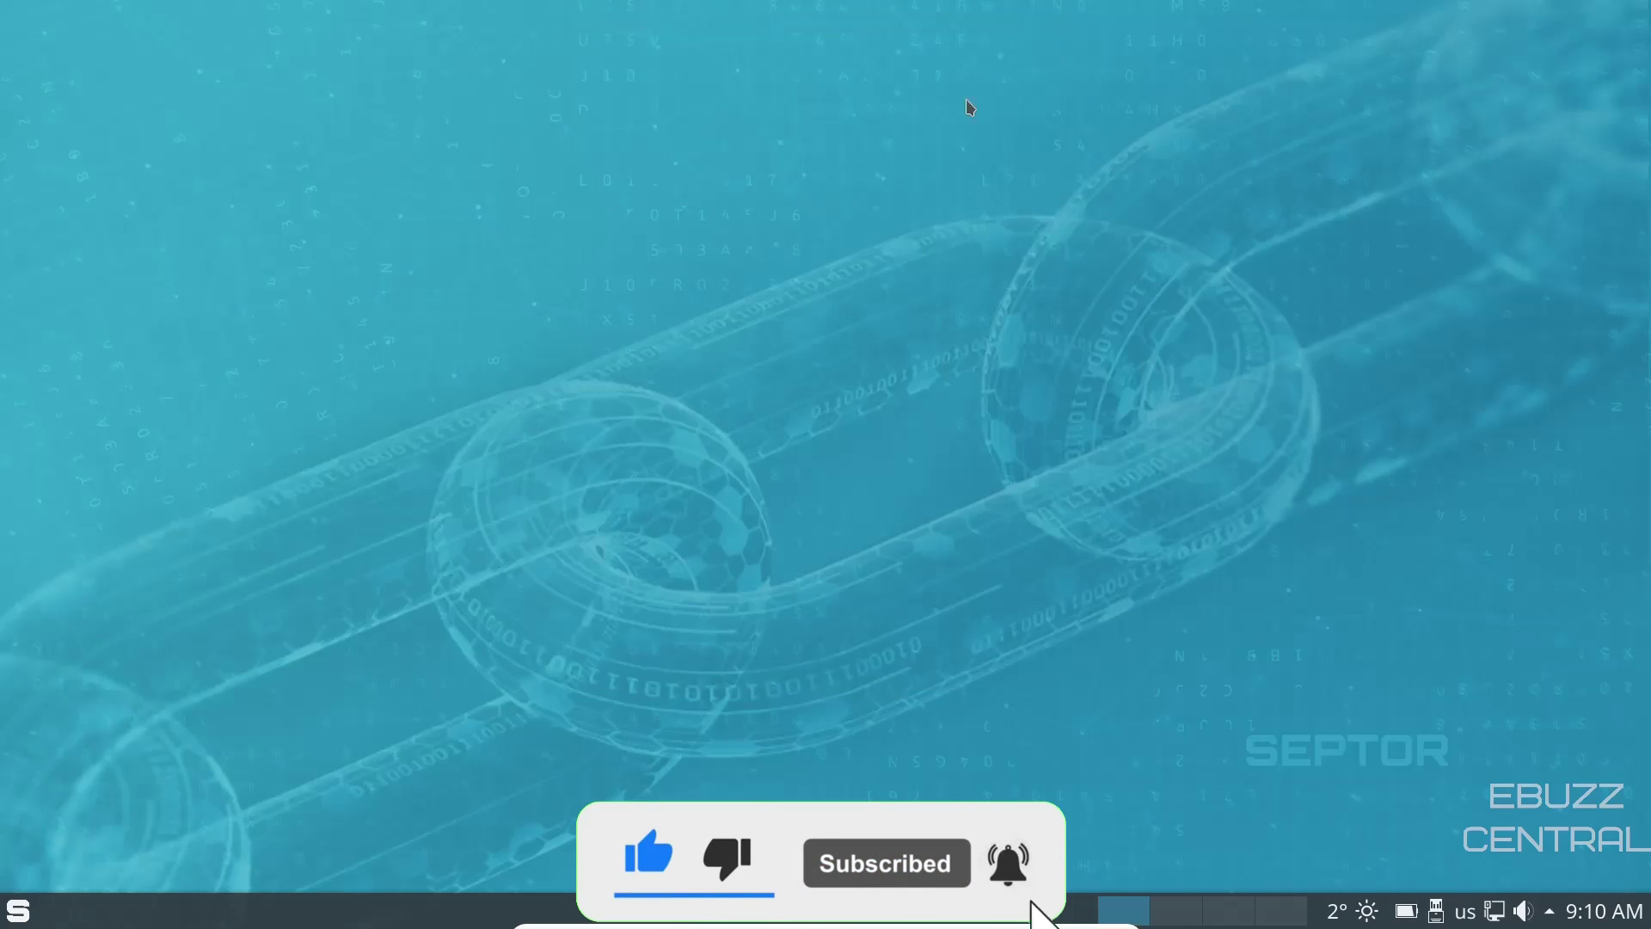
Search the applications for tor and pin Tor Browser to the panel.
{"action": "left_click", "coordinate": [28, 915]}
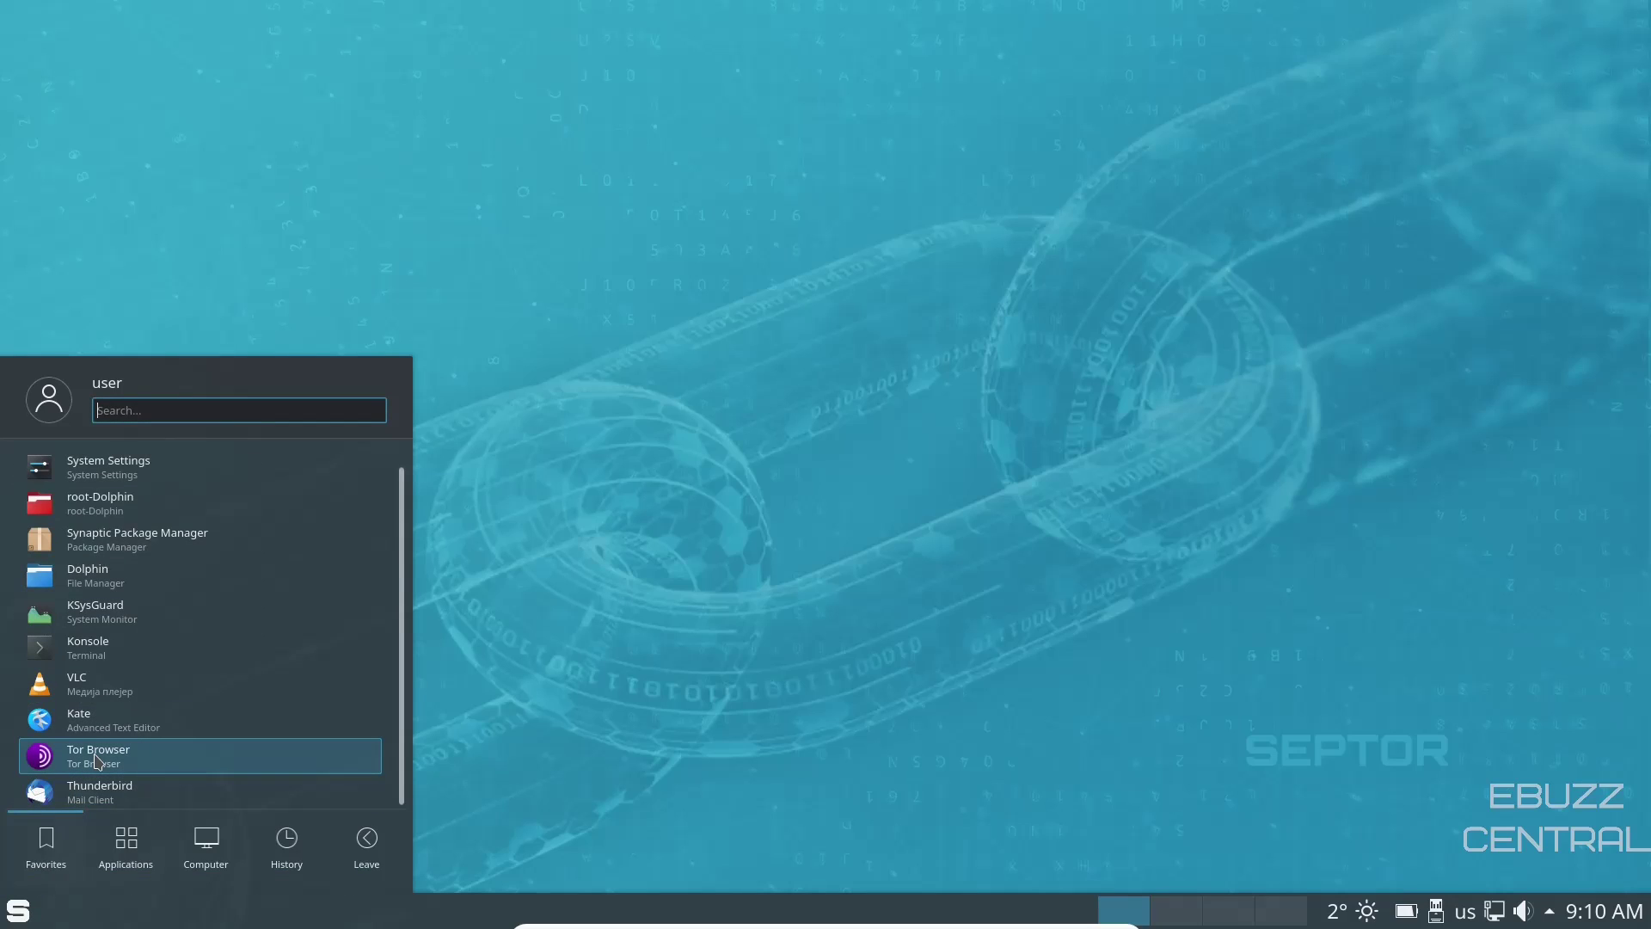
{"action": "type", "text": "tor"}
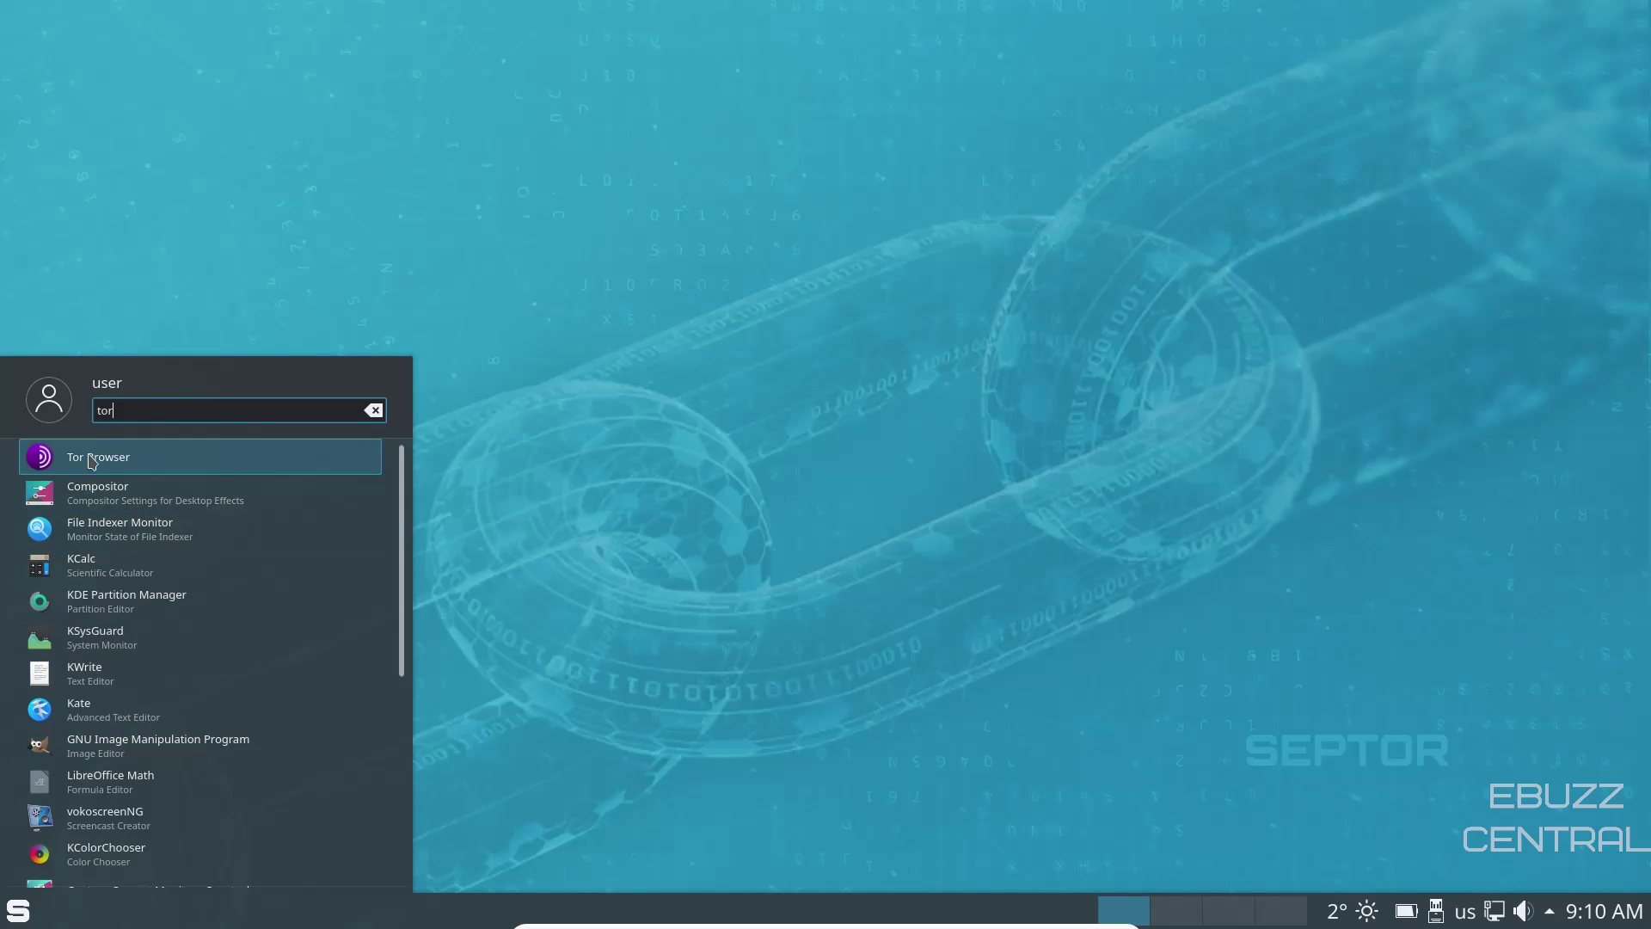
{"action": "right_click", "coordinate": [93, 462]}
{"action": "left_click", "coordinate": [118, 509]}
{"action": "left_click", "coordinate": [570, 488]}
Launch Tor Browser from its pinned panel entry and close its window.
{"action": "left_click", "coordinate": [57, 914]}
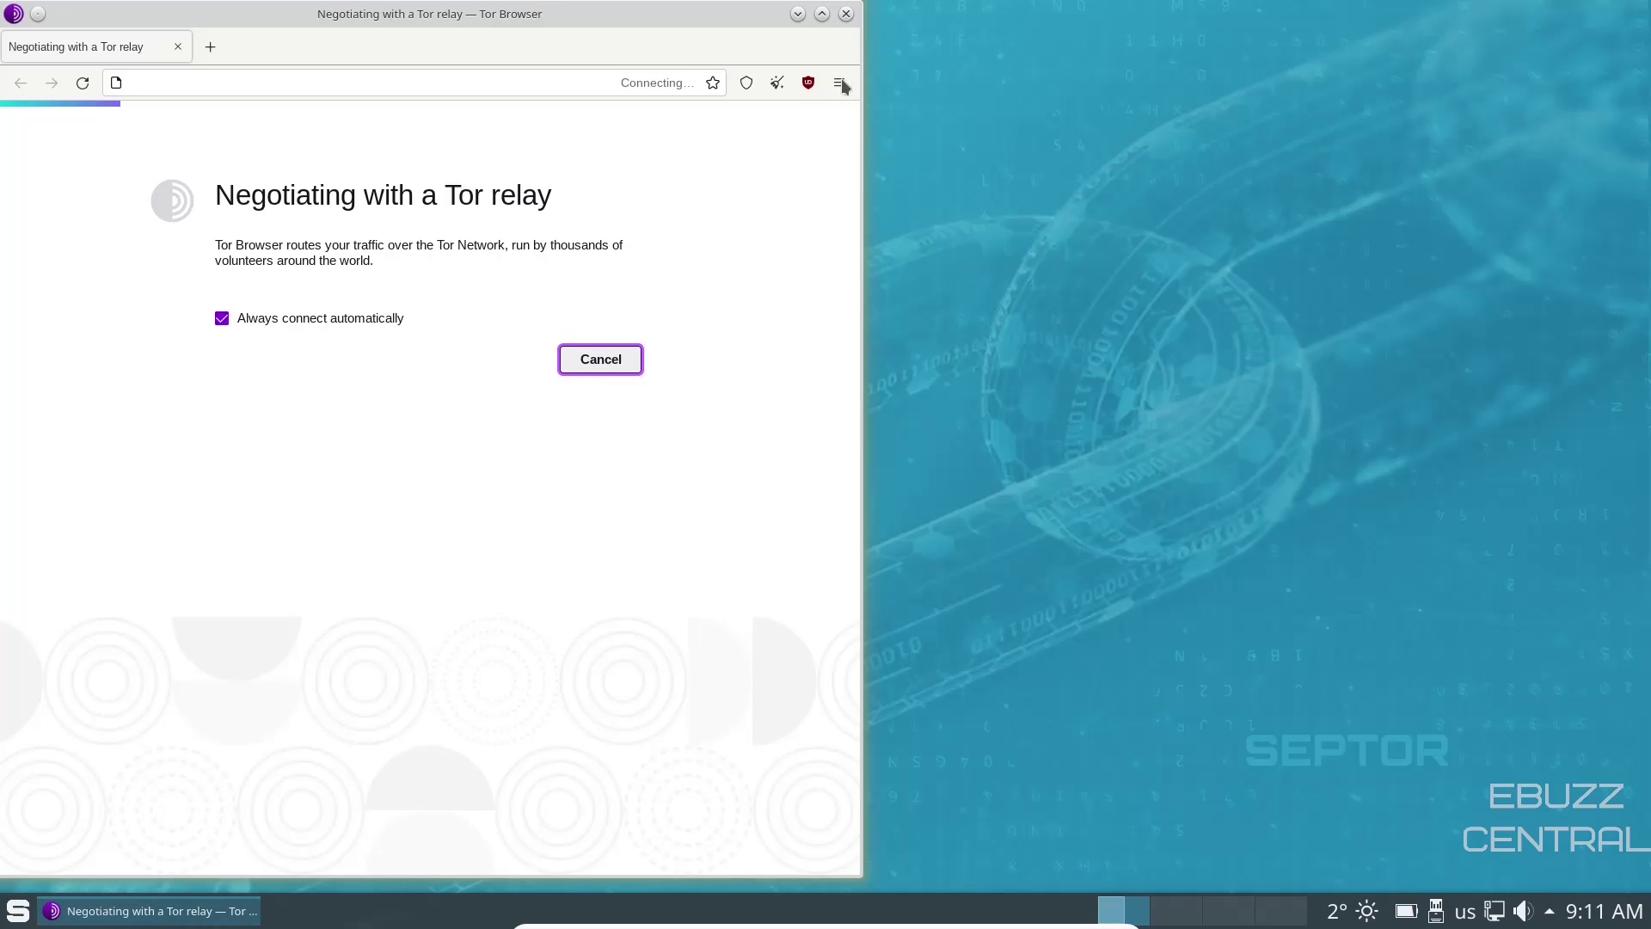
{"action": "left_click", "coordinate": [846, 13]}
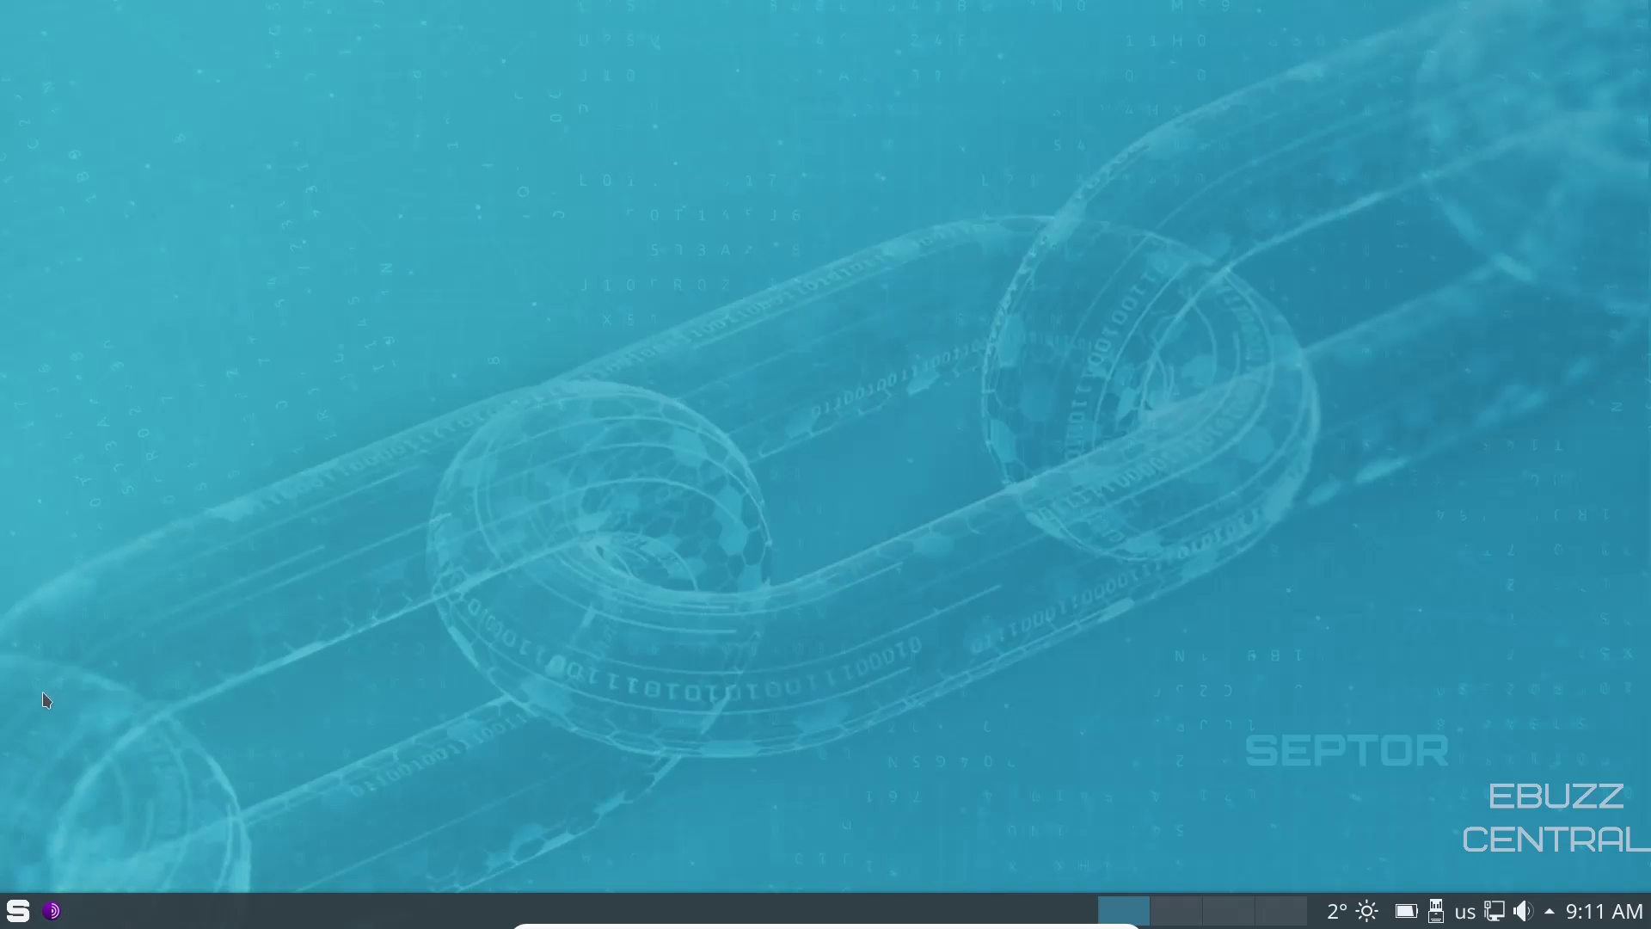
Replace the panel's Application Launcher with the alternative Application Menu widget.
{"action": "key", "text": "super"}
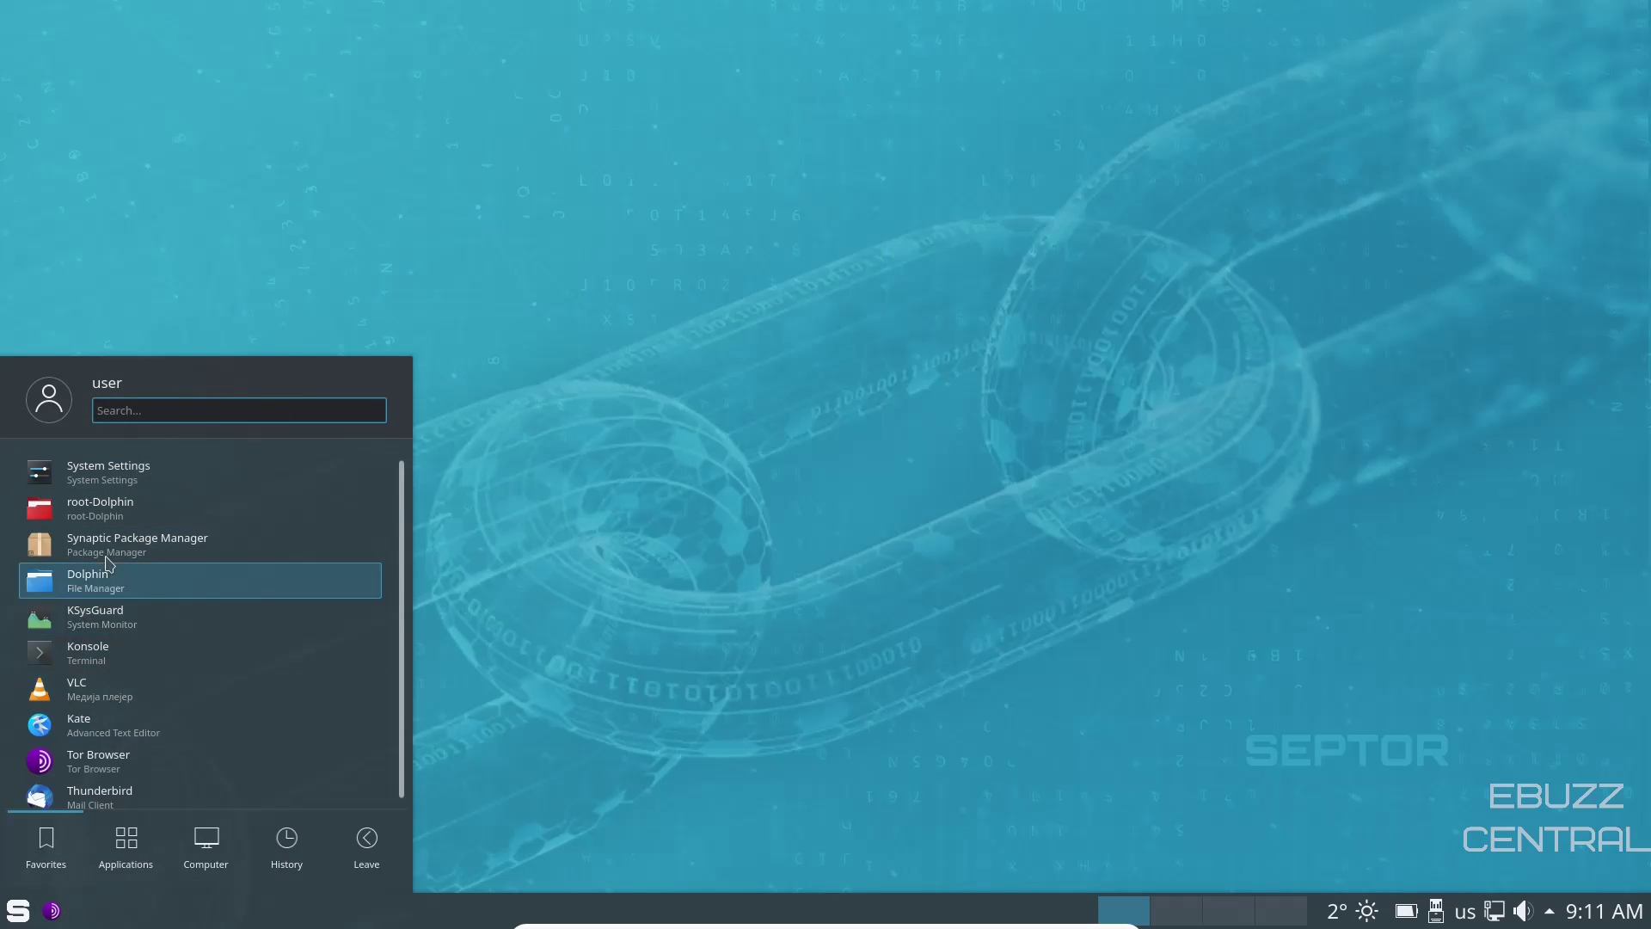
{"action": "right_click", "coordinate": [19, 910]}
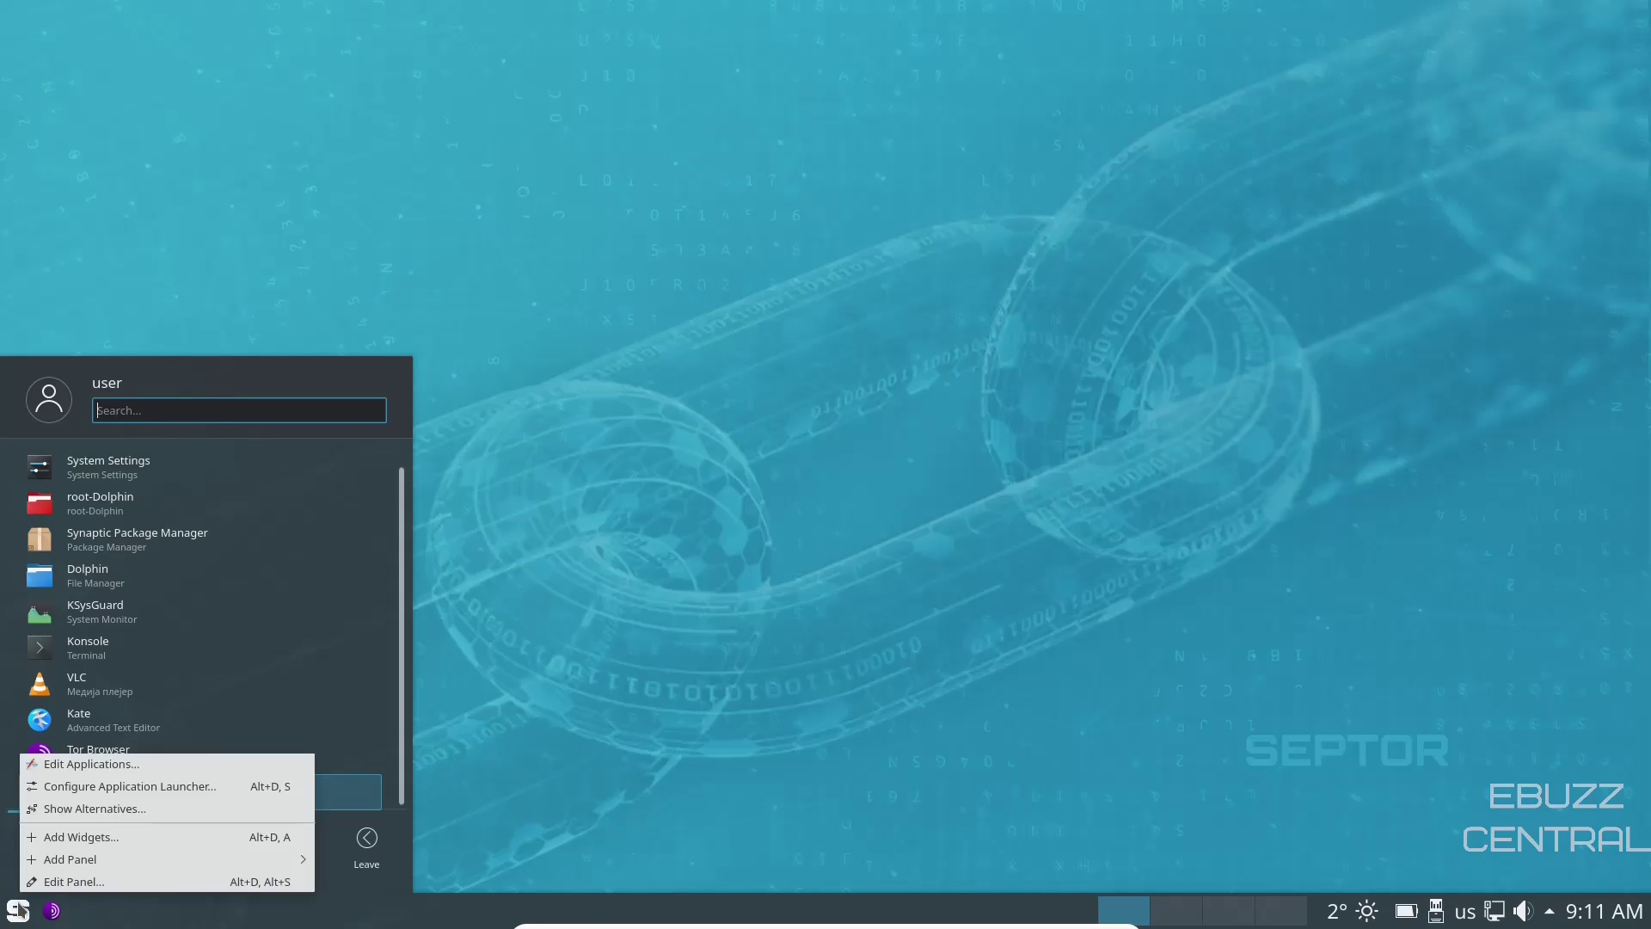
{"action": "left_click", "coordinate": [53, 809]}
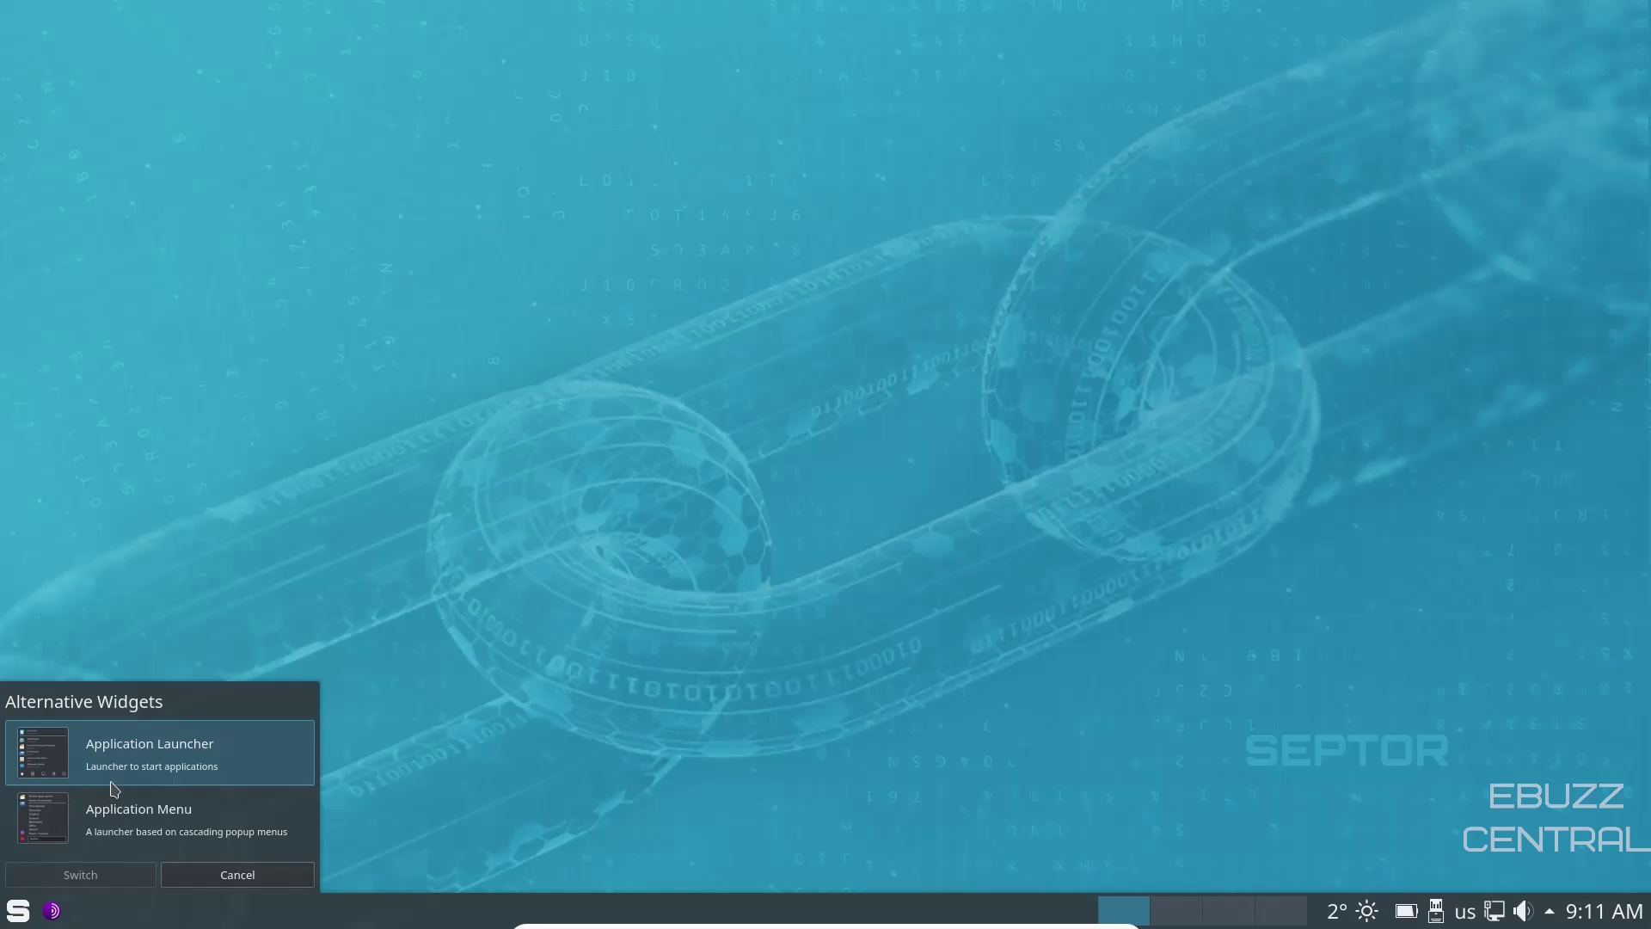
{"action": "left_click", "coordinate": [120, 830]}
{"action": "left_click", "coordinate": [118, 875]}
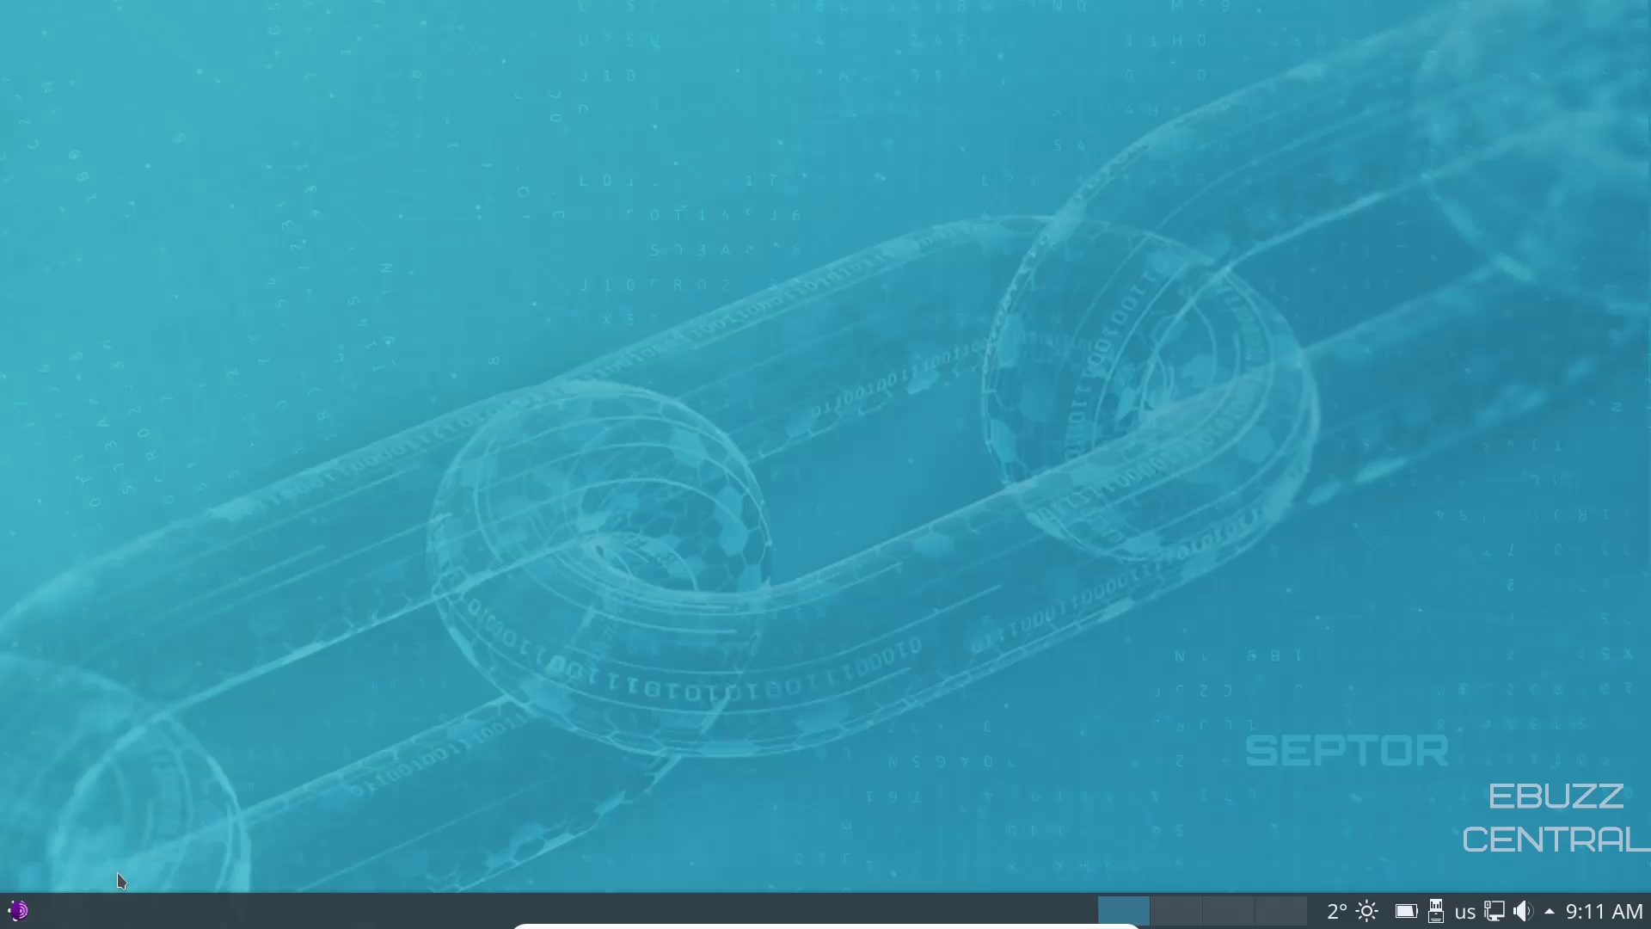
Open the new application menu, look through the Graphics and other categories, and close it.
{"action": "left_click", "coordinate": [14, 918]}
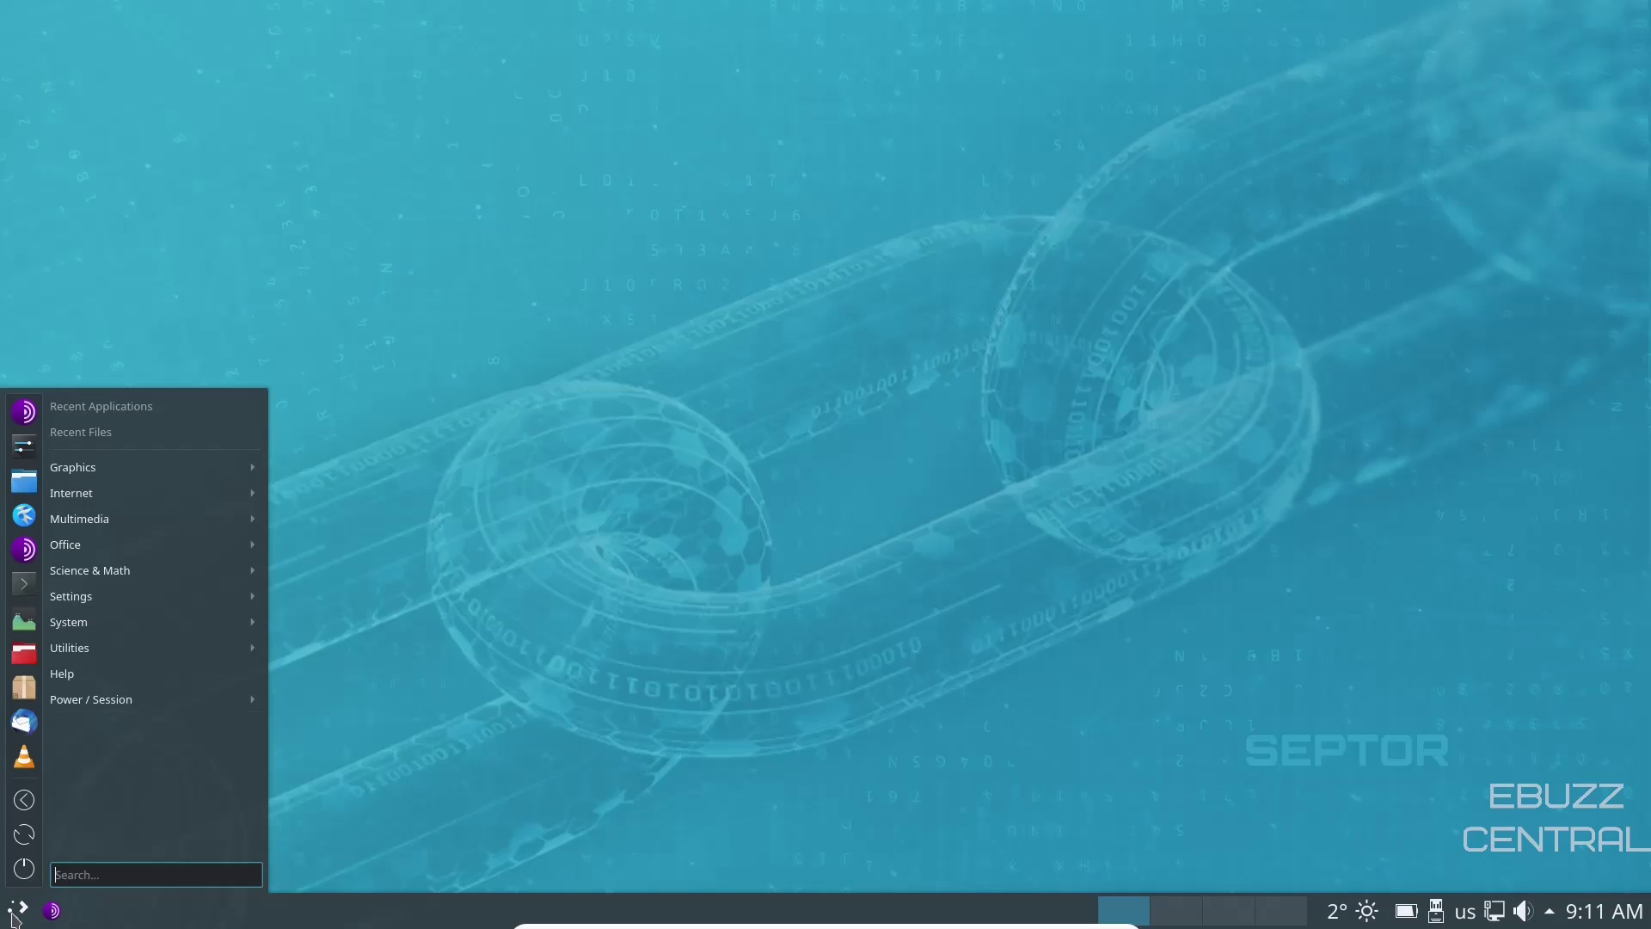
{"action": "mouse_move", "coordinate": [109, 478]}
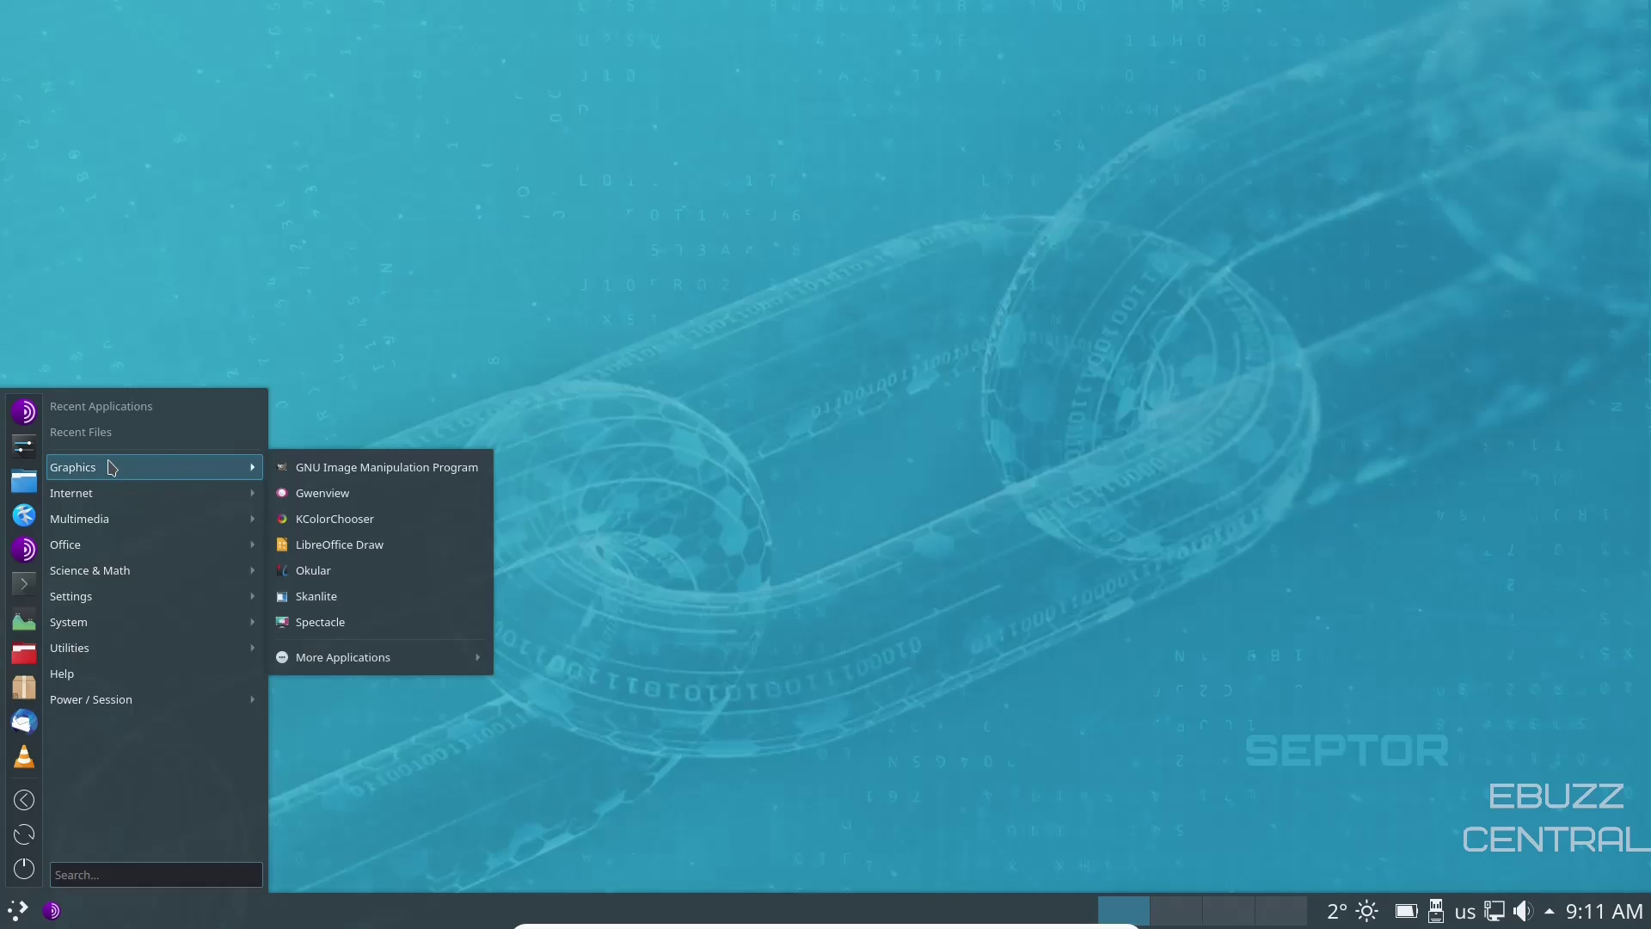
{"action": "mouse_move", "coordinate": [207, 492]}
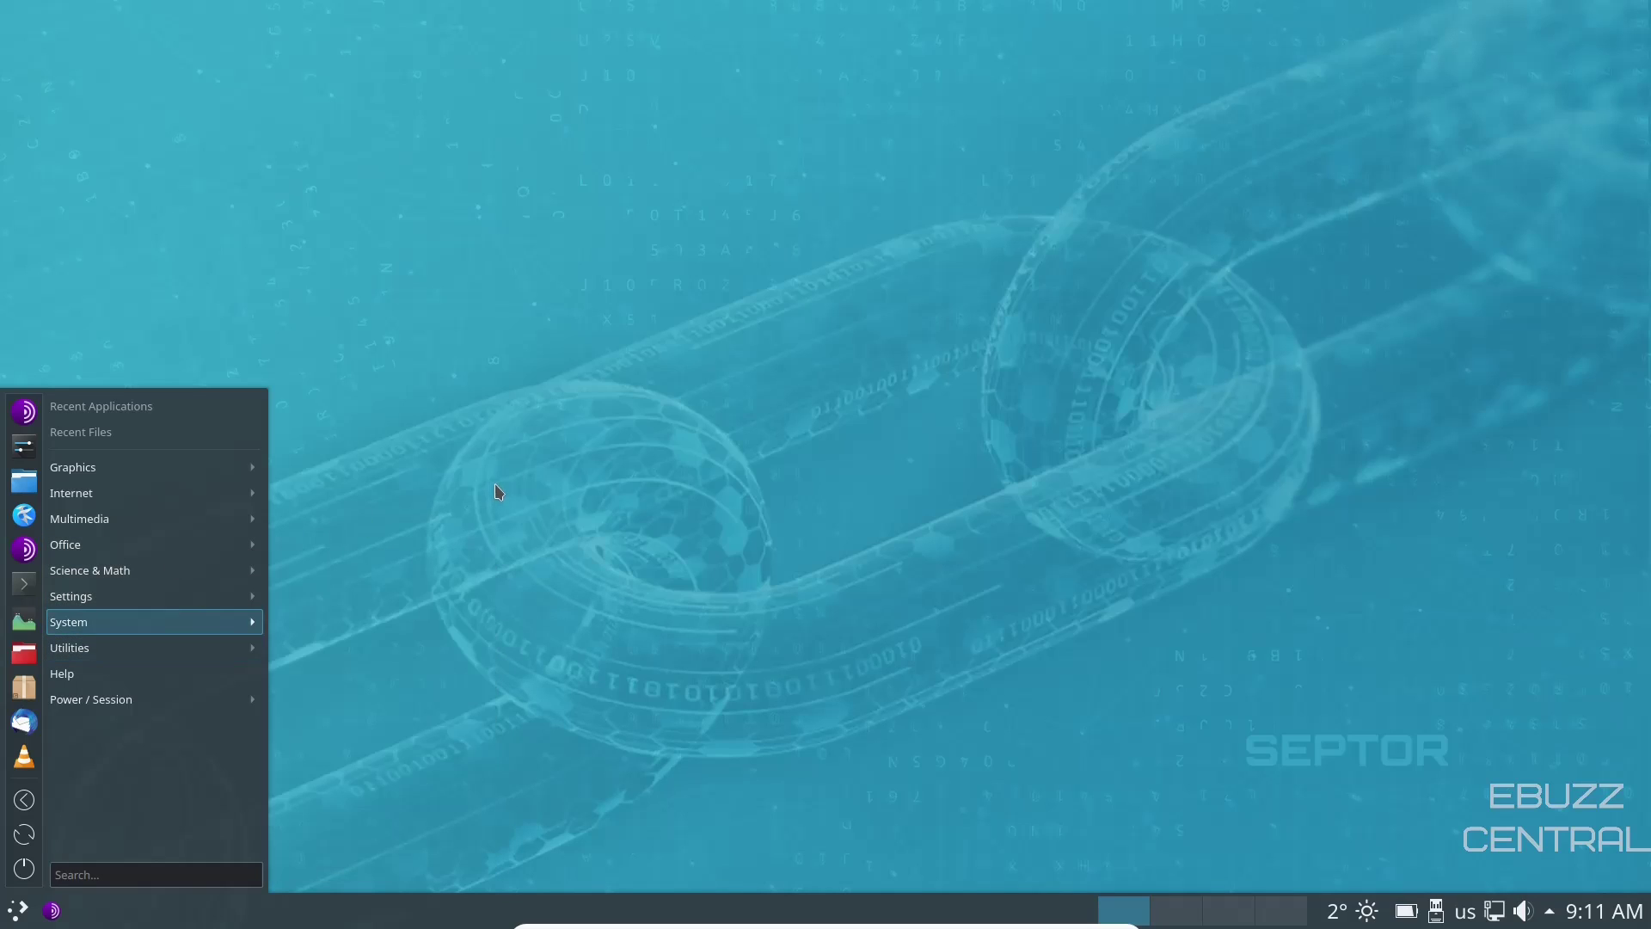
{"action": "left_click", "coordinate": [518, 454]}
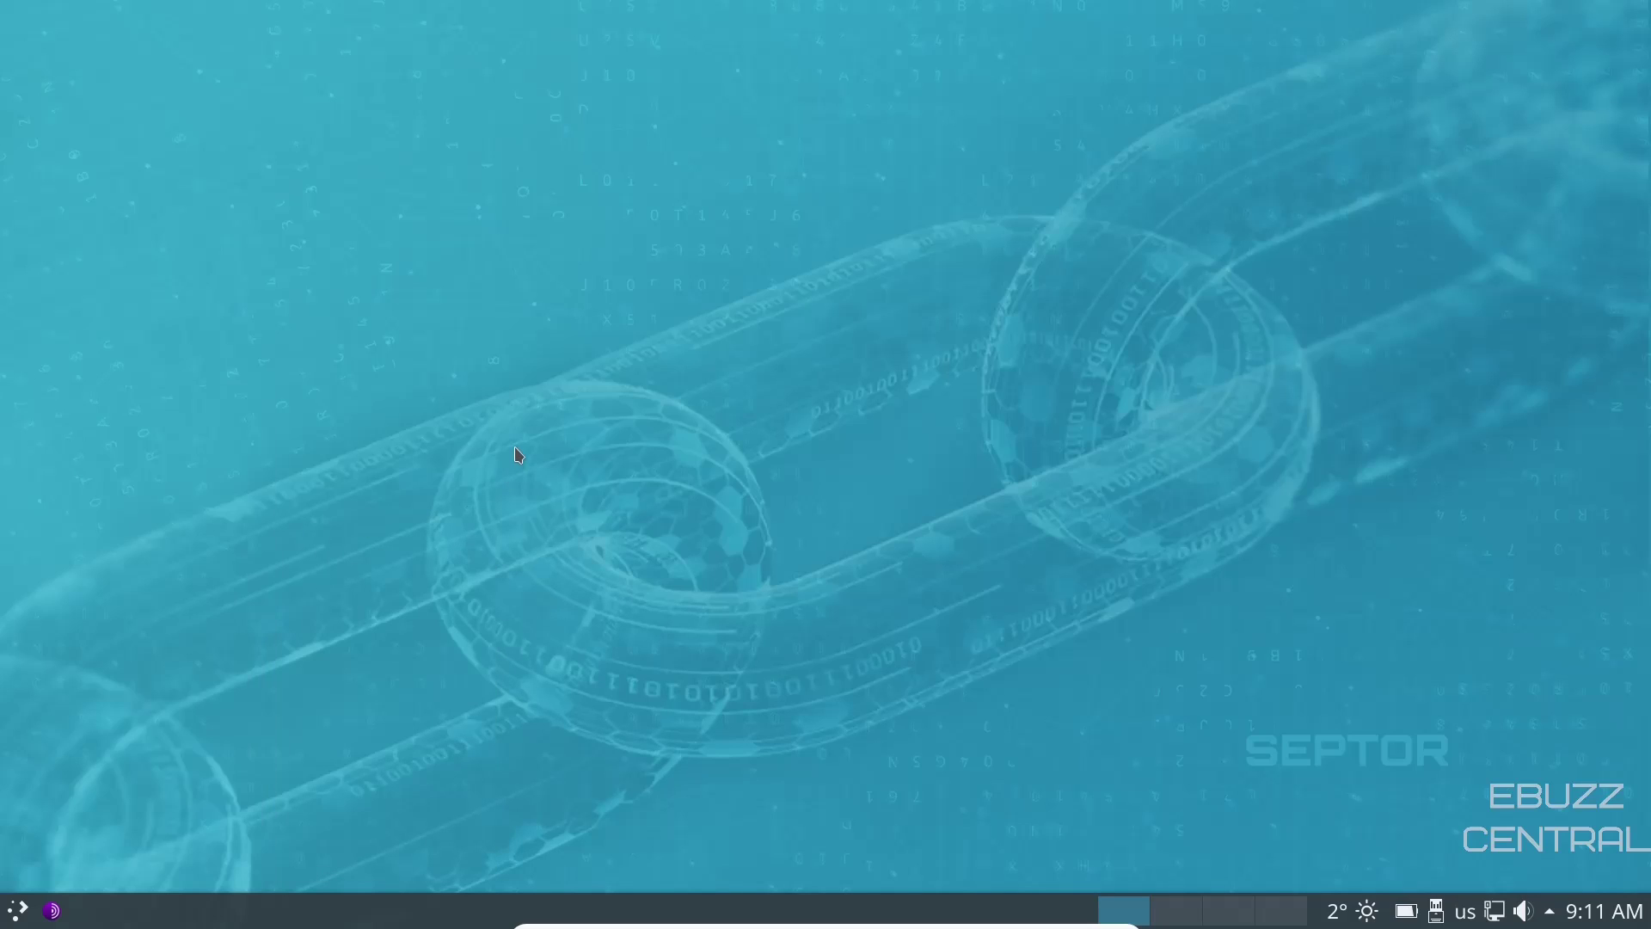
Open the Dolphin file manager from the application menu and move its window slightly toward the middle of the desktop.
{"action": "left_click", "coordinate": [16, 917]}
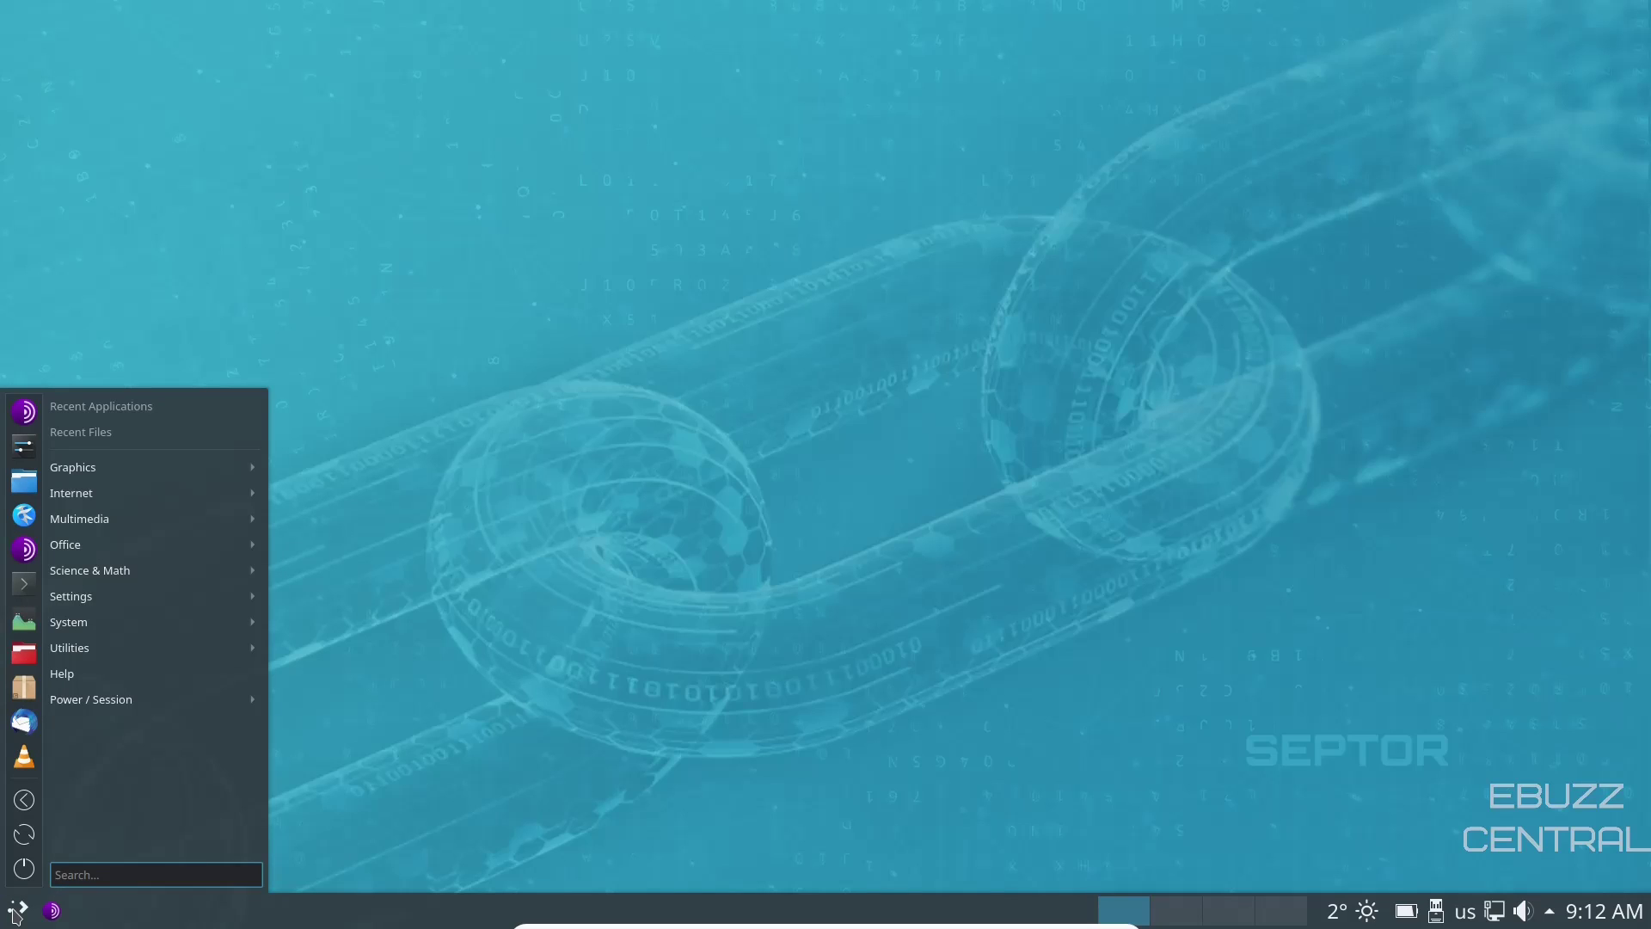
{"action": "left_click", "coordinate": [23, 484]}
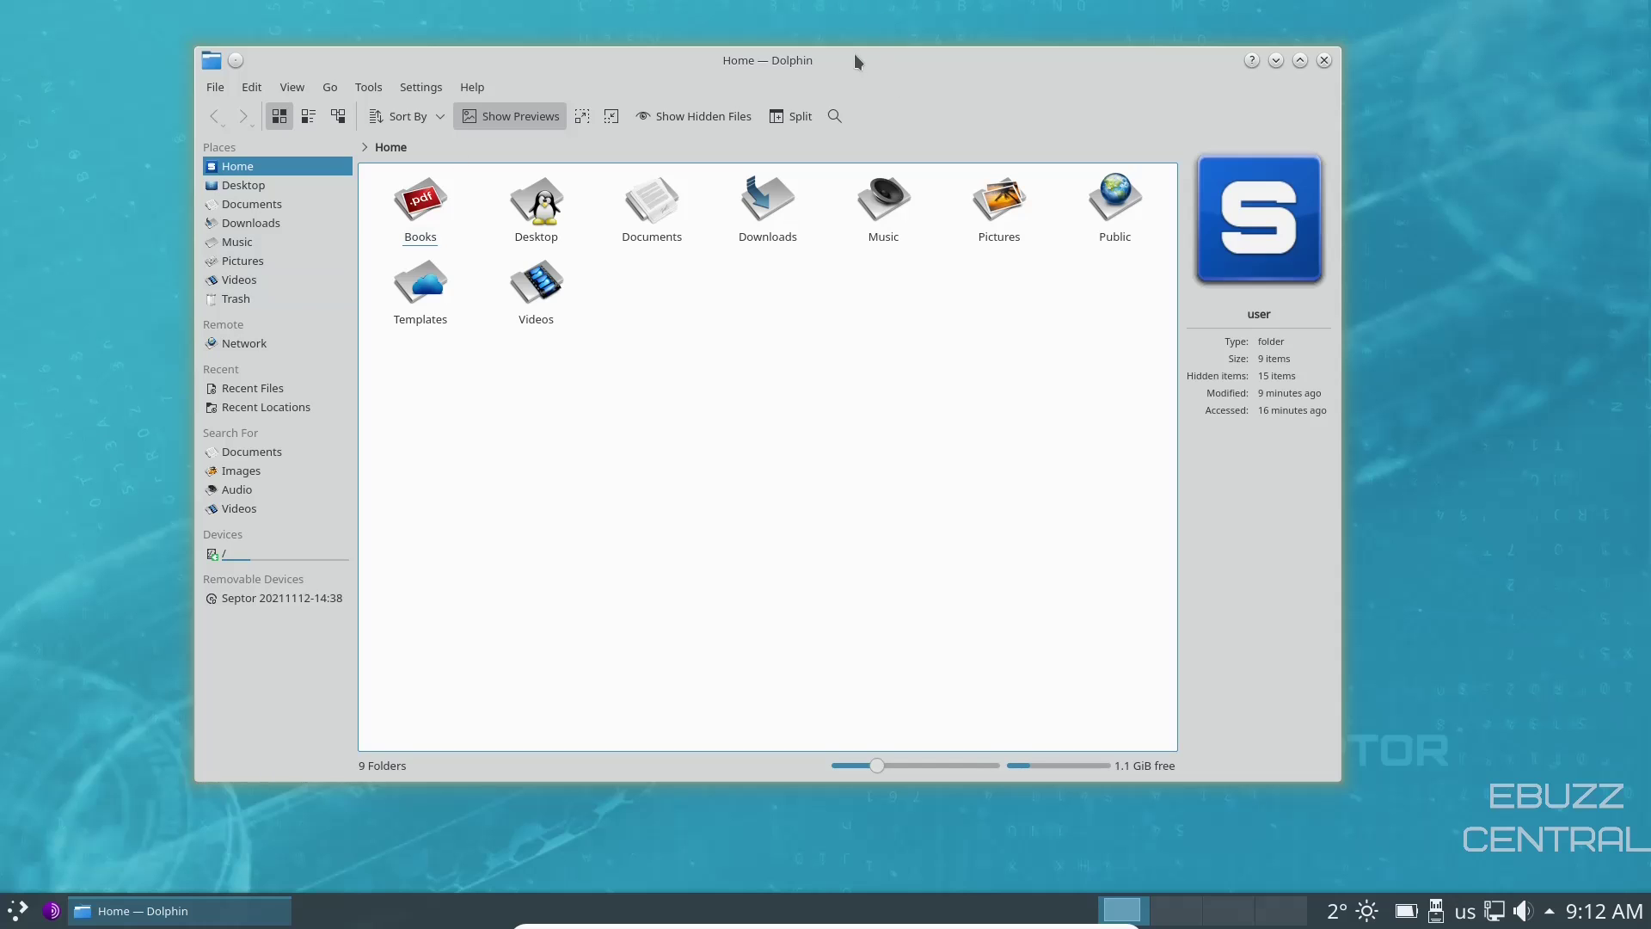
{"action": "left_click_drag", "start_coordinate": [854, 64], "coordinate": [886, 72]}
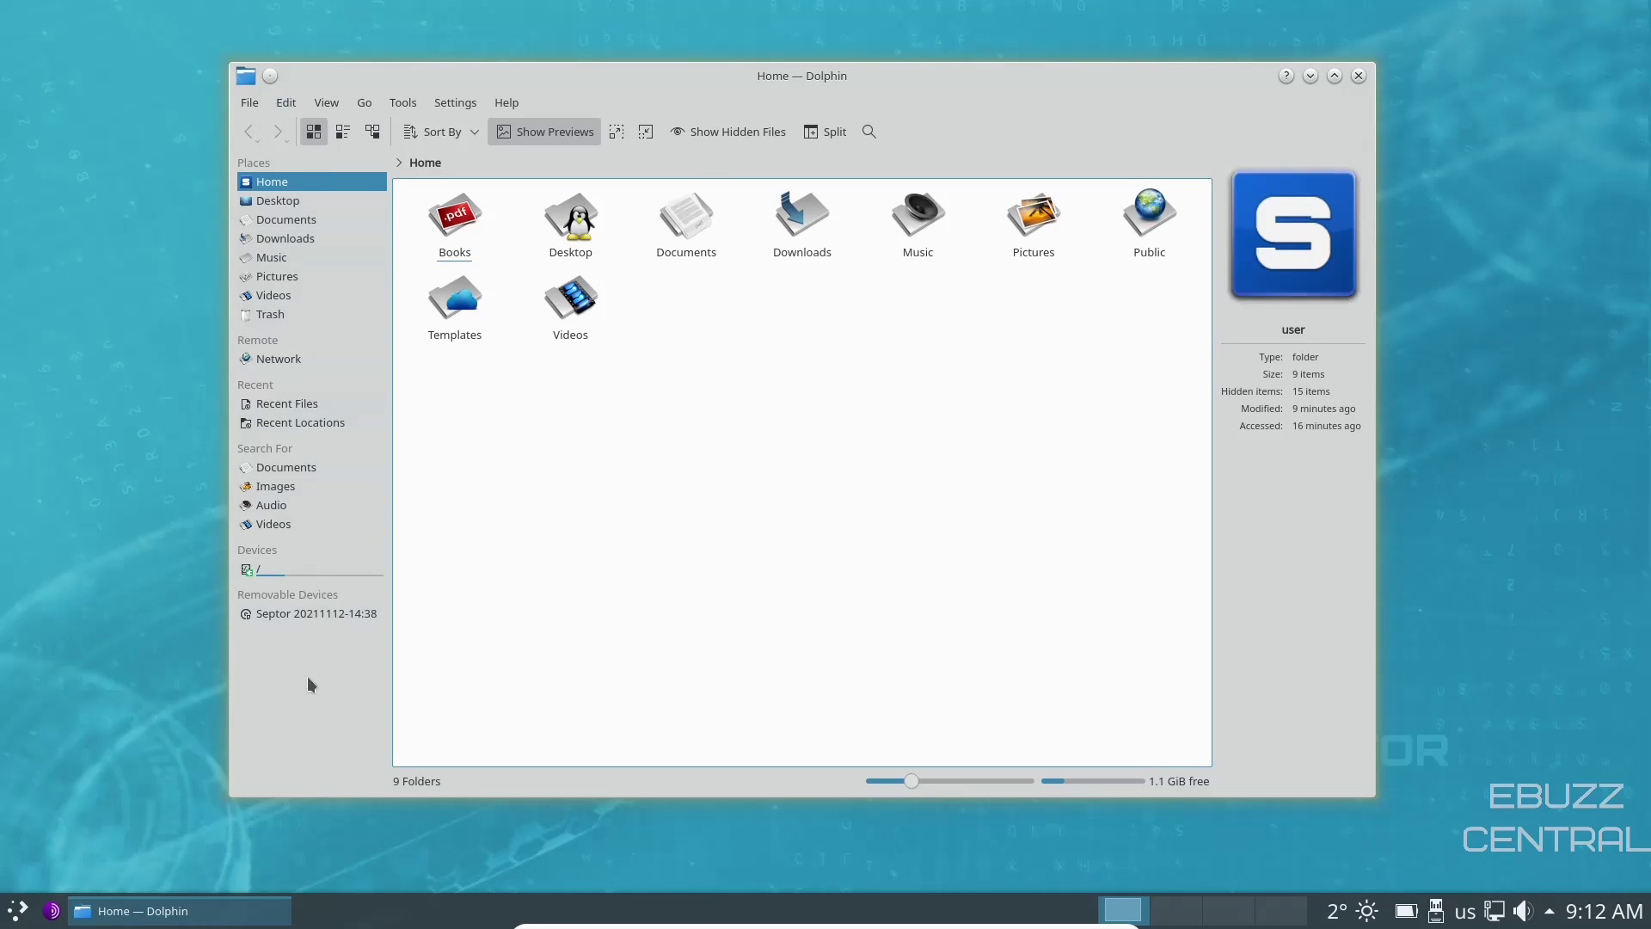
Hide the Recent section in Dolphin's list of places.
{"action": "right_click", "coordinate": [261, 395]}
{"action": "left_click", "coordinate": [271, 446]}
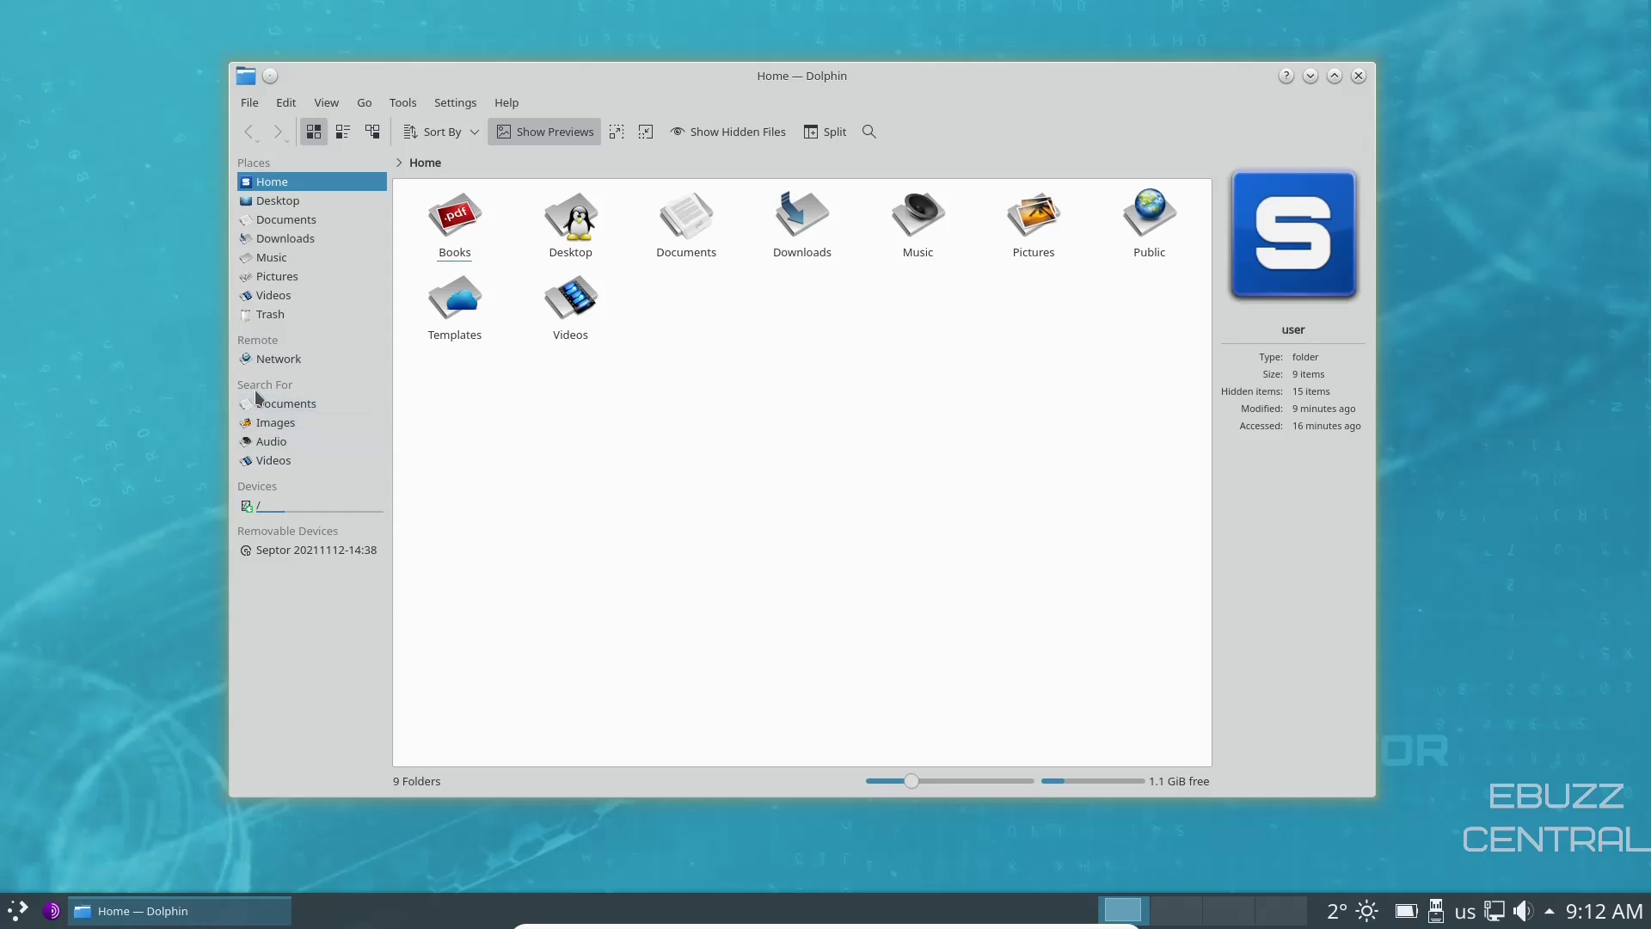
Hide the Search For section in Dolphin's places list, set the list's icon size to Large (32x32), and close Dolphin.
{"action": "right_click", "coordinate": [258, 397]}
{"action": "left_click", "coordinate": [270, 445]}
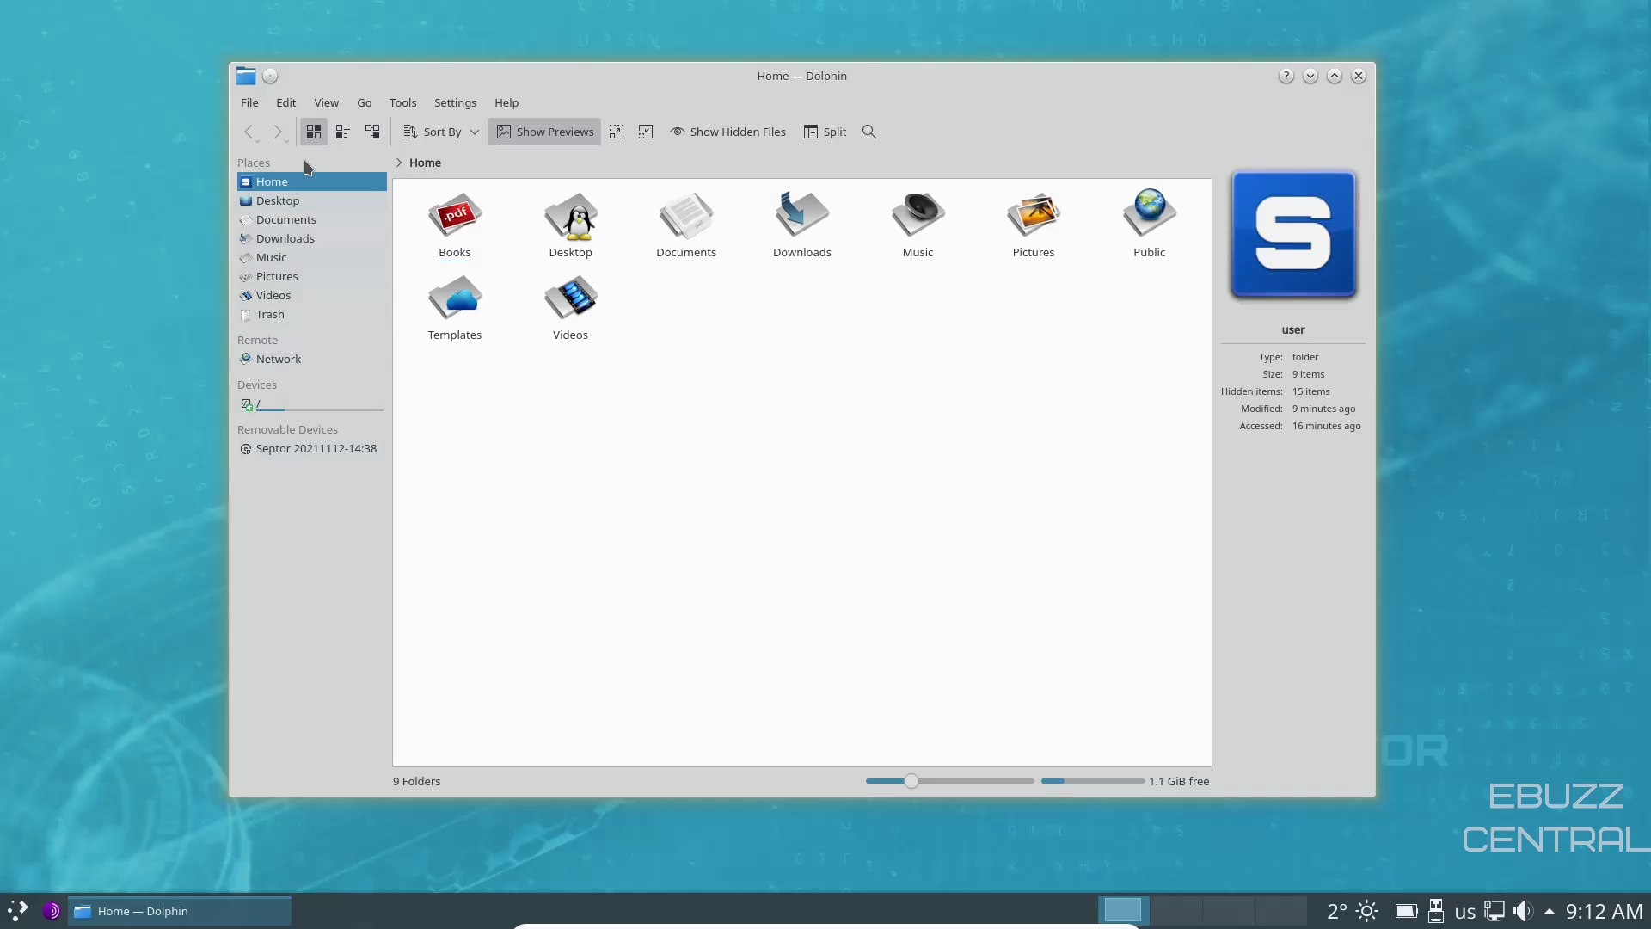
{"action": "right_click", "coordinate": [297, 636]}
{"action": "mouse_move", "coordinate": [391, 697]}
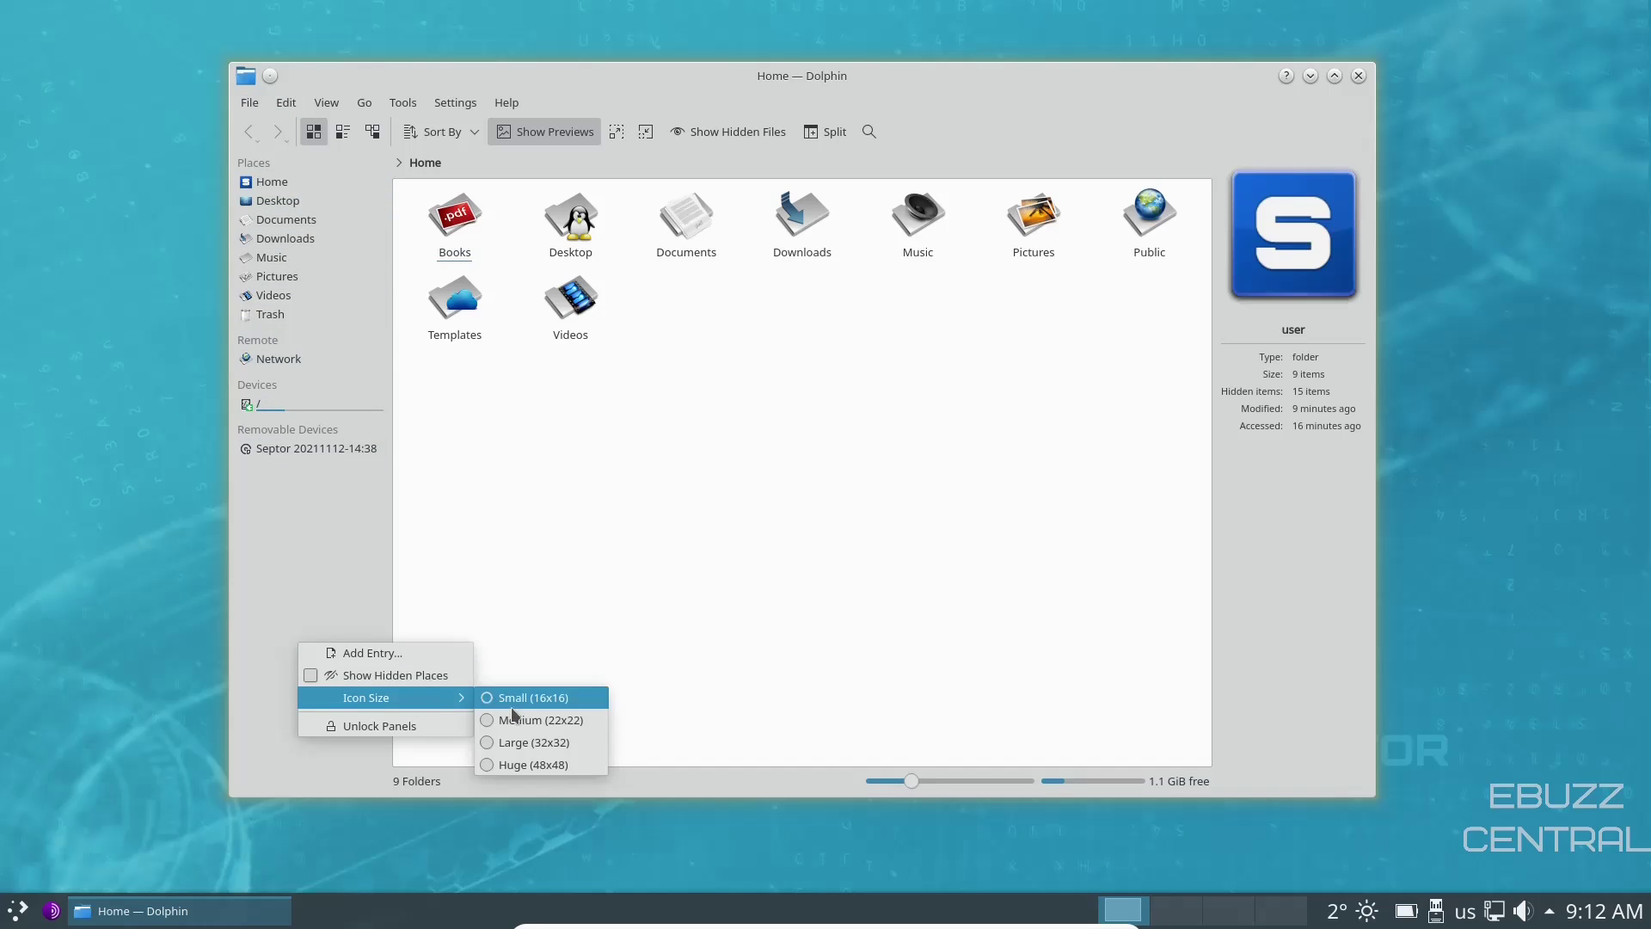
{"action": "left_click", "coordinate": [518, 742]}
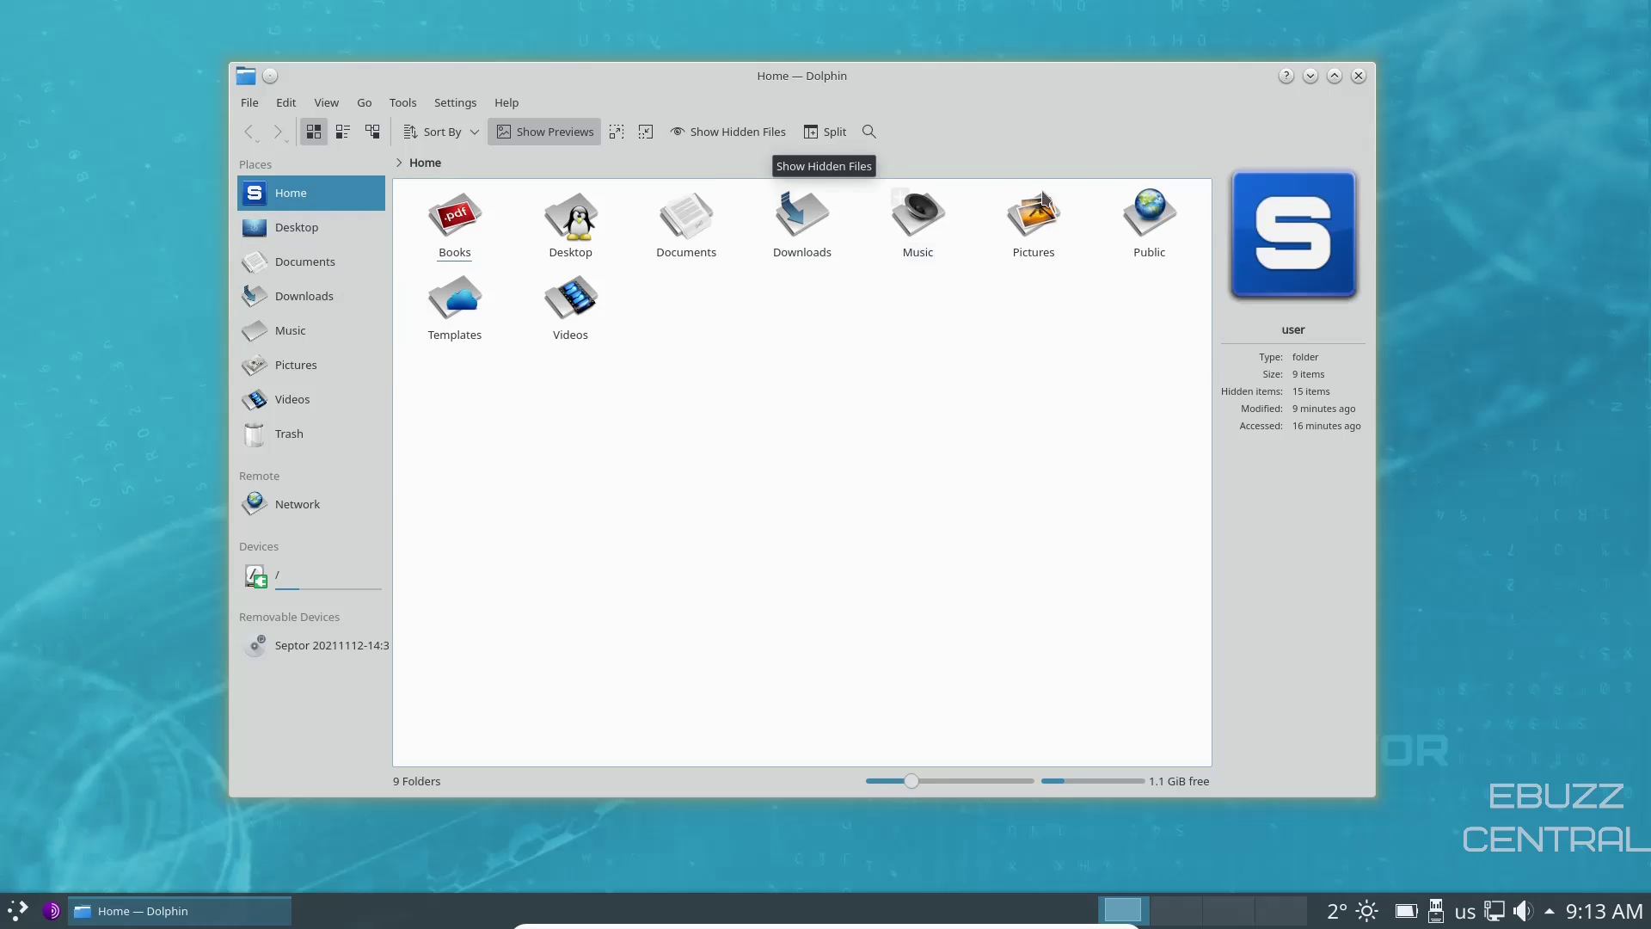
{"action": "left_click", "coordinate": [1359, 76]}
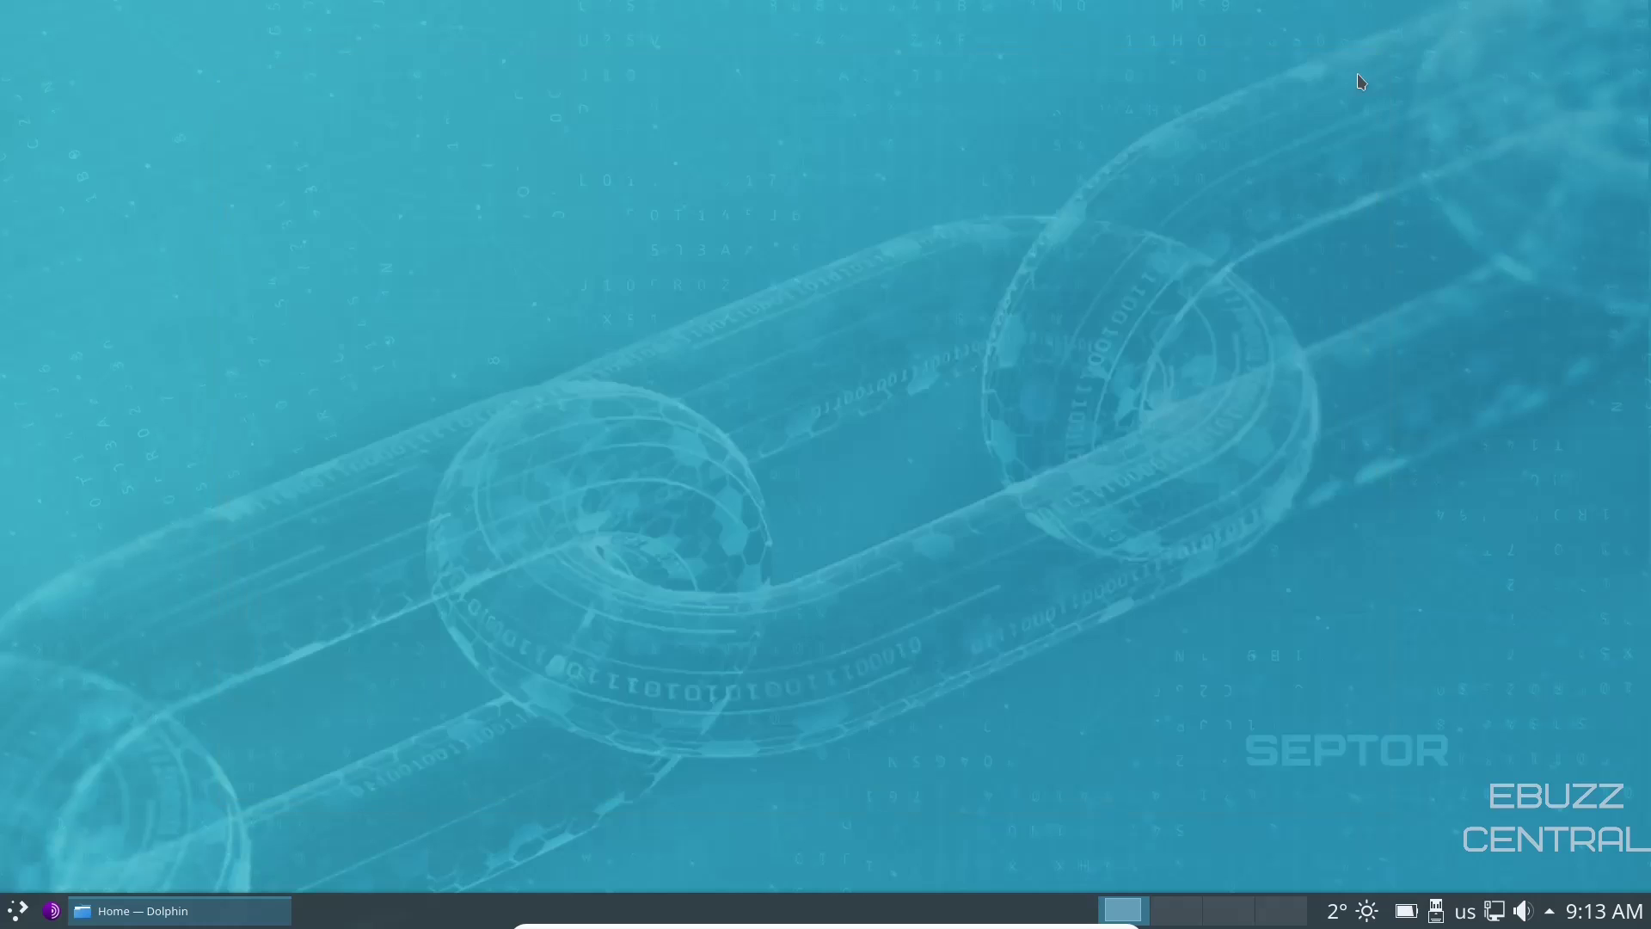
Pin the Dolphin file manager and the Konsole terminal from the application menu's favorites to the task manager.
{"action": "left_click", "coordinate": [17, 912]}
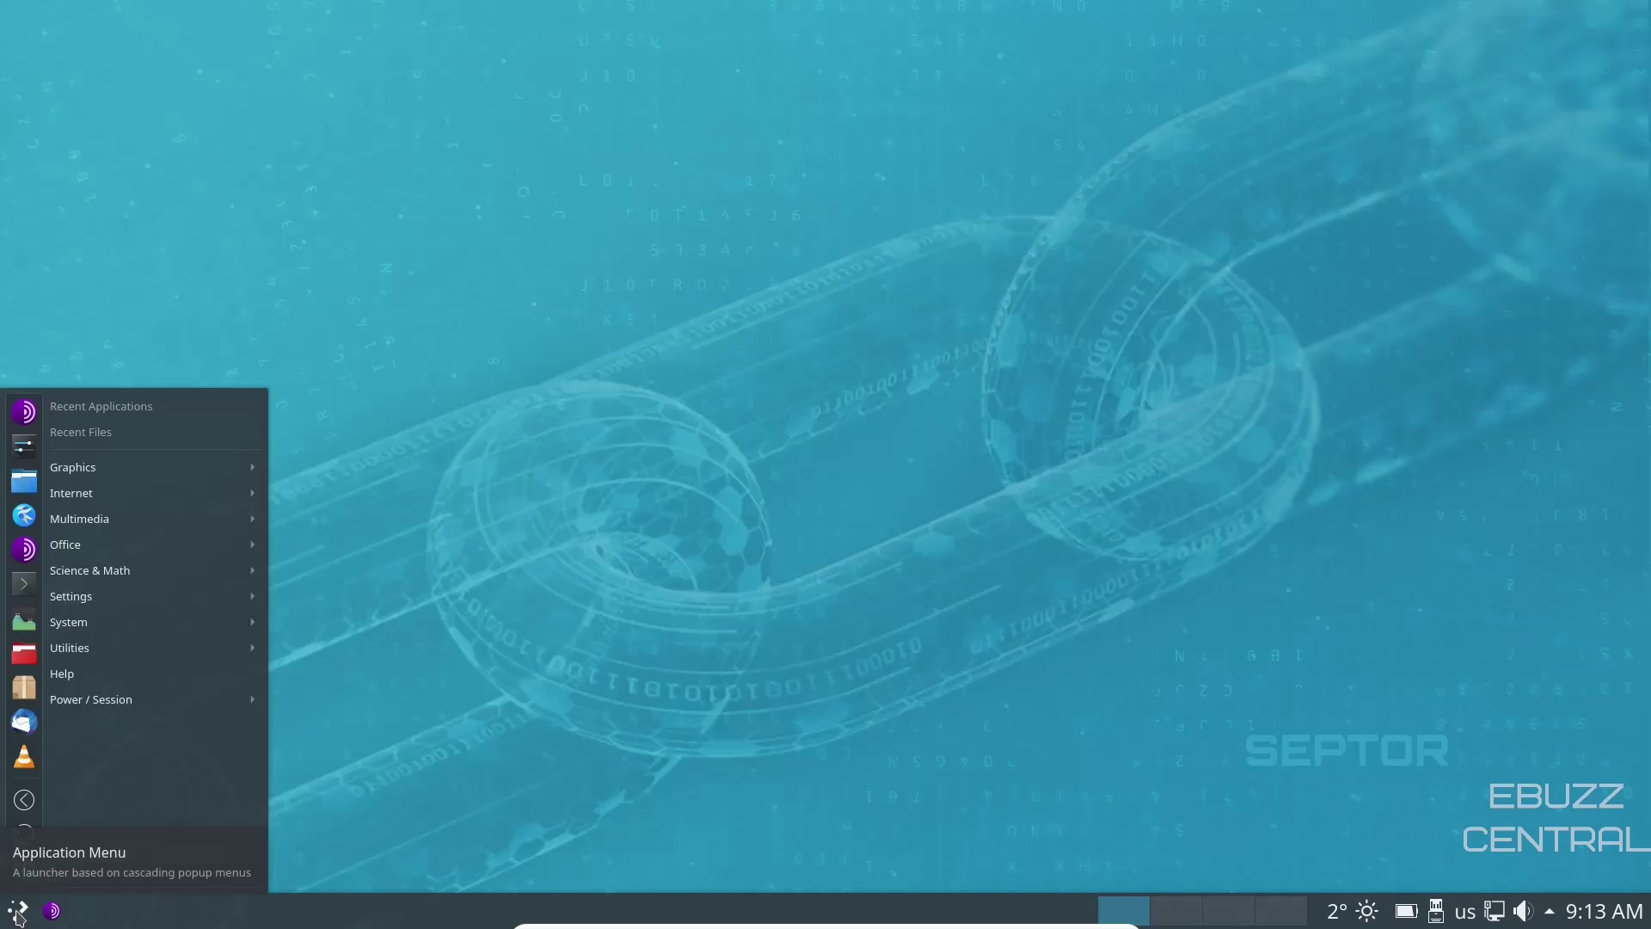
{"action": "right_click", "coordinate": [28, 486]}
{"action": "left_click", "coordinate": [91, 544]}
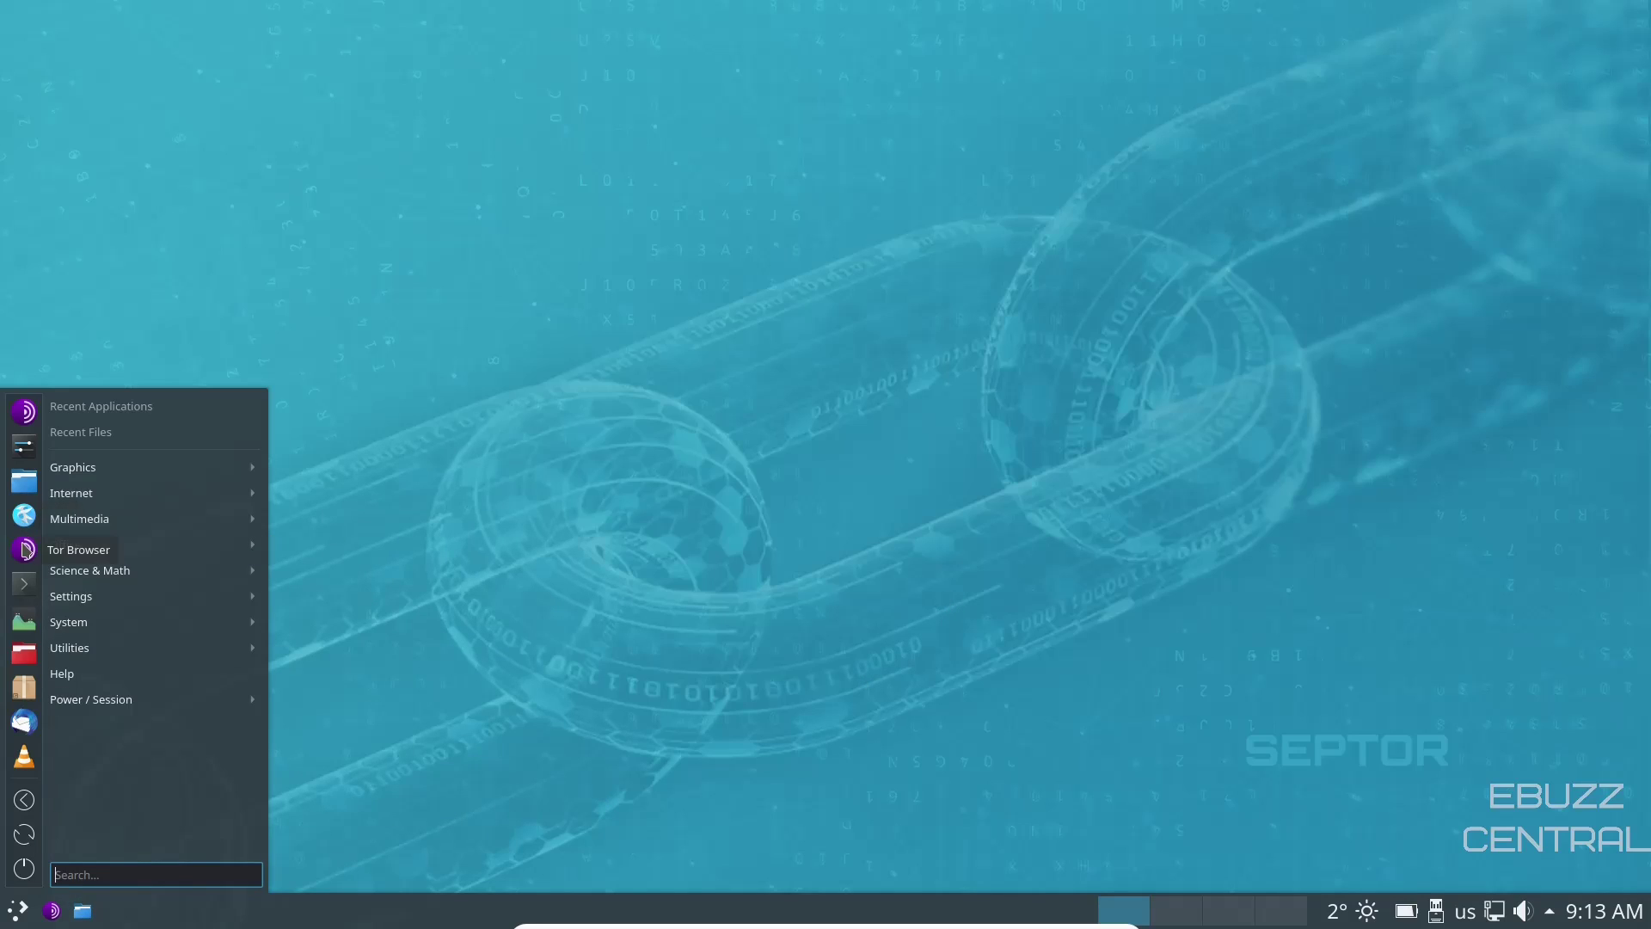
{"action": "right_click", "coordinate": [25, 588]}
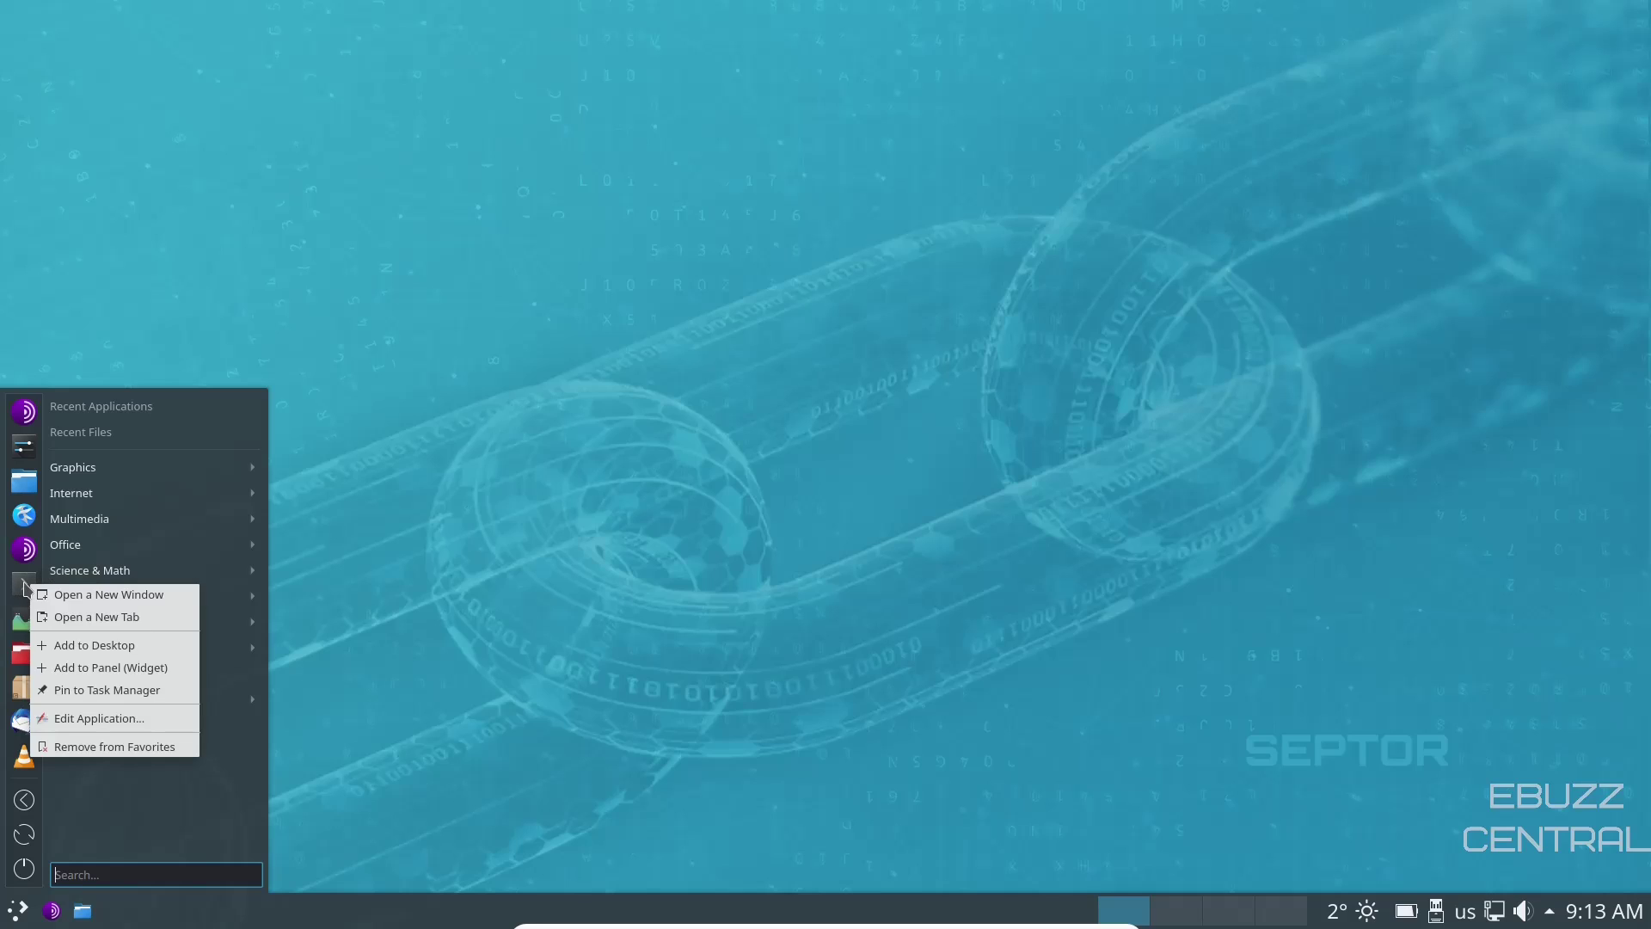
{"action": "left_click", "coordinate": [71, 692]}
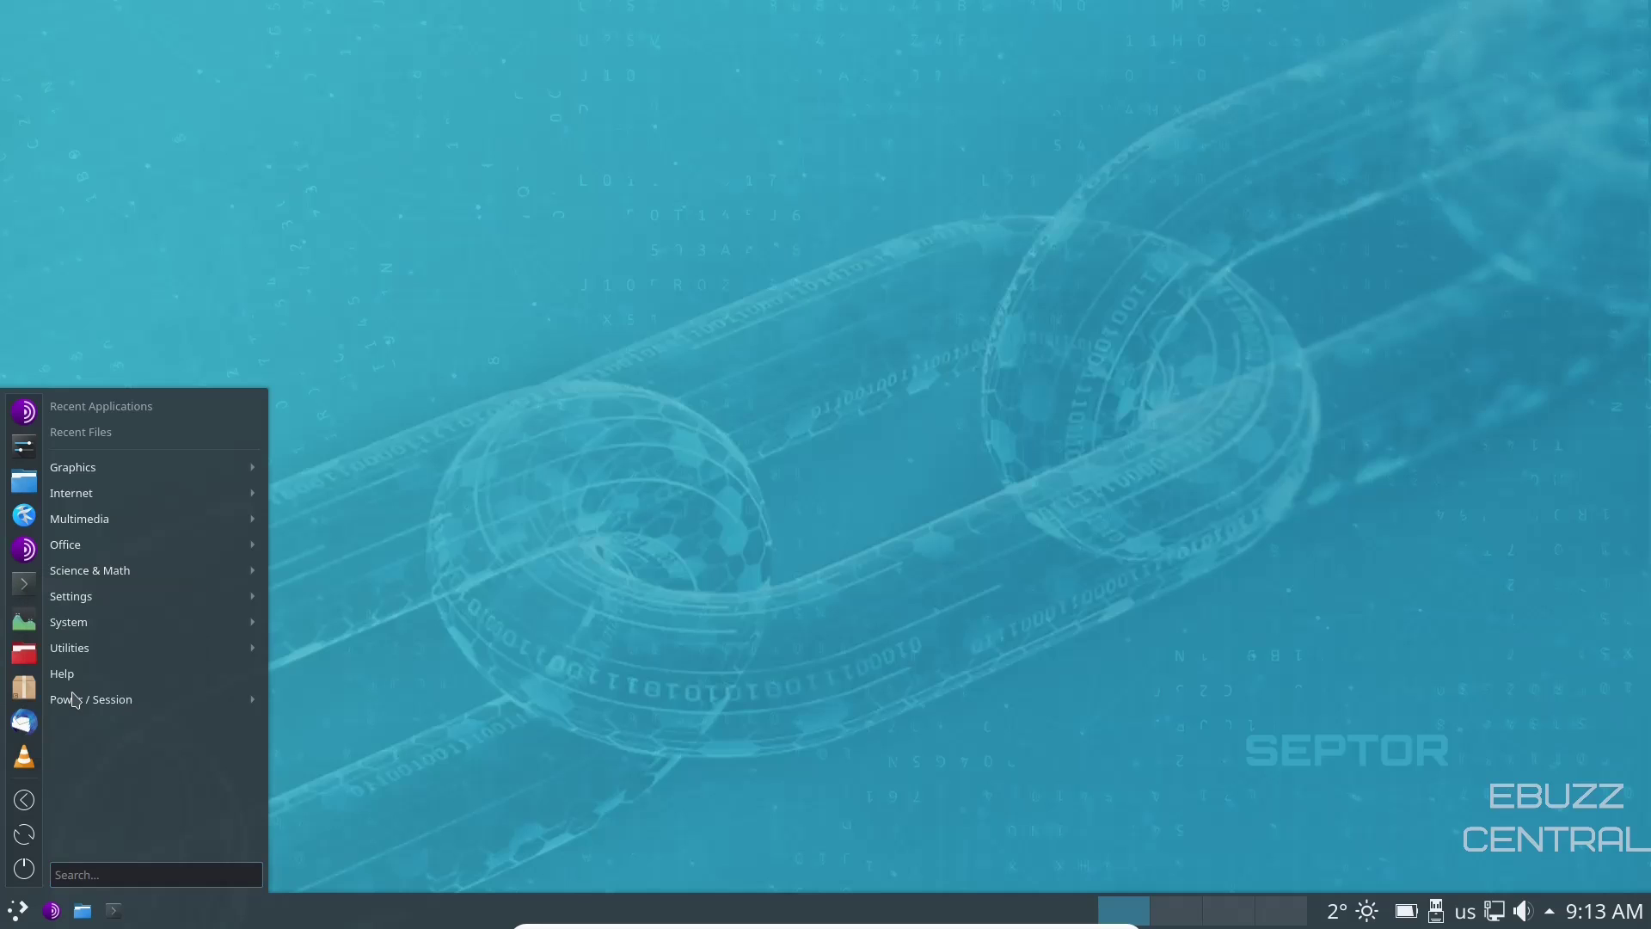
Launch the pinned Konsole, run htop and top to inspect running processes, and close the terminal despite the running process.
{"action": "left_click", "coordinate": [113, 910]}
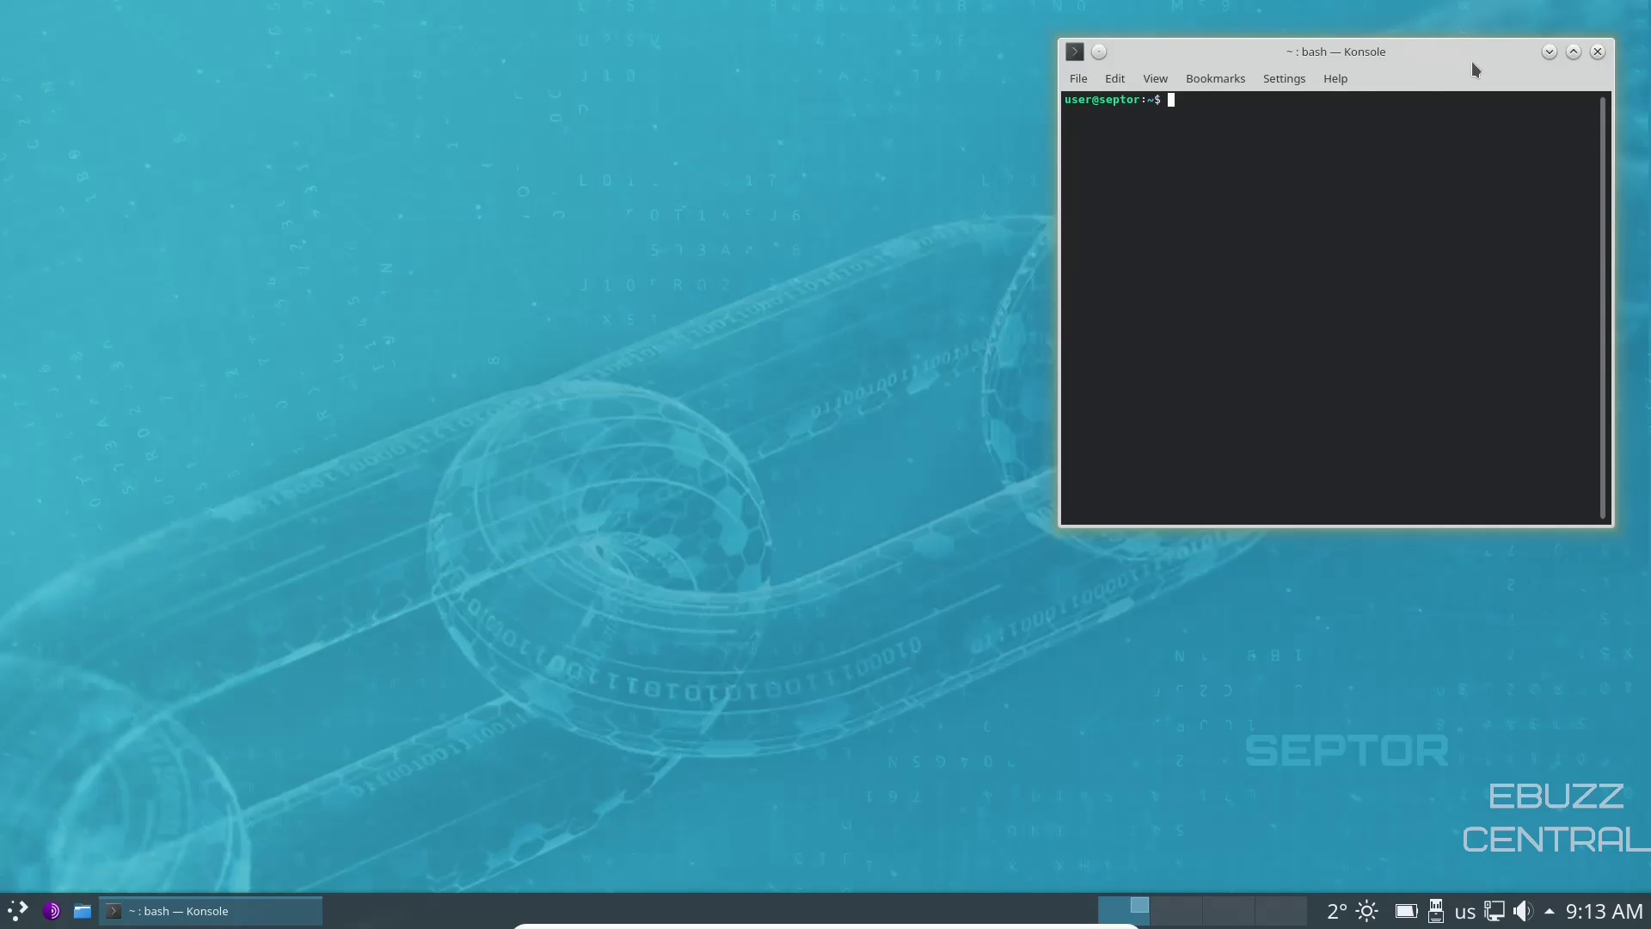
{"action": "type", "text": "htop"}
{"action": "key", "text": "Return"}
{"action": "type", "text": "top"}
{"action": "key", "text": "Return"}
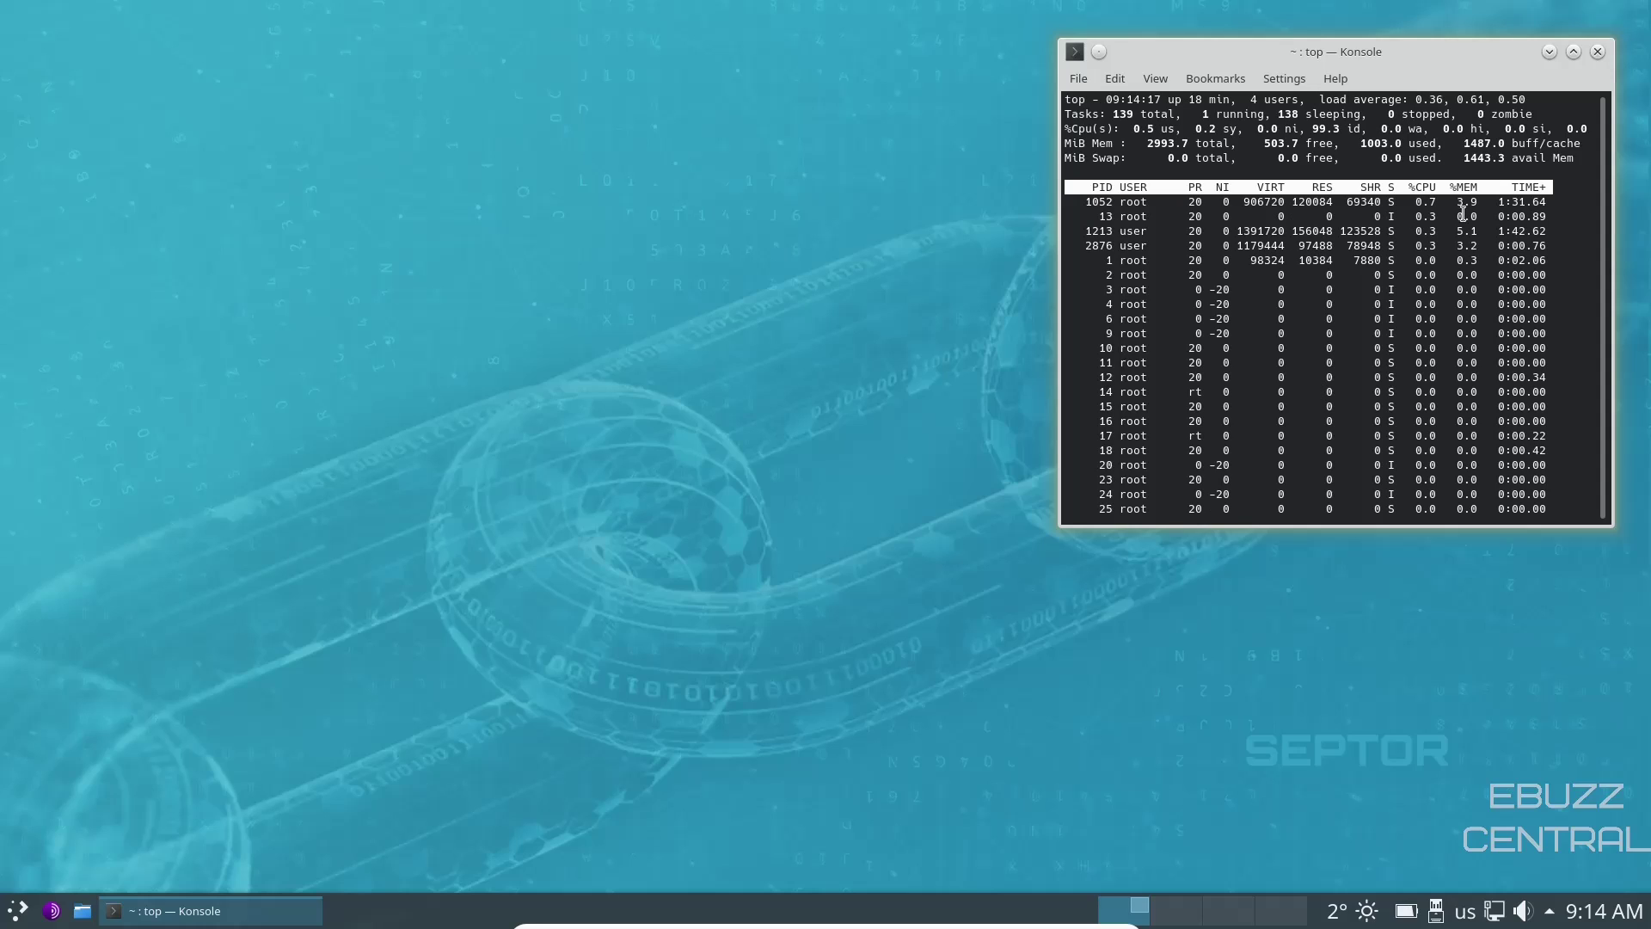
{"action": "left_click", "coordinate": [1598, 52]}
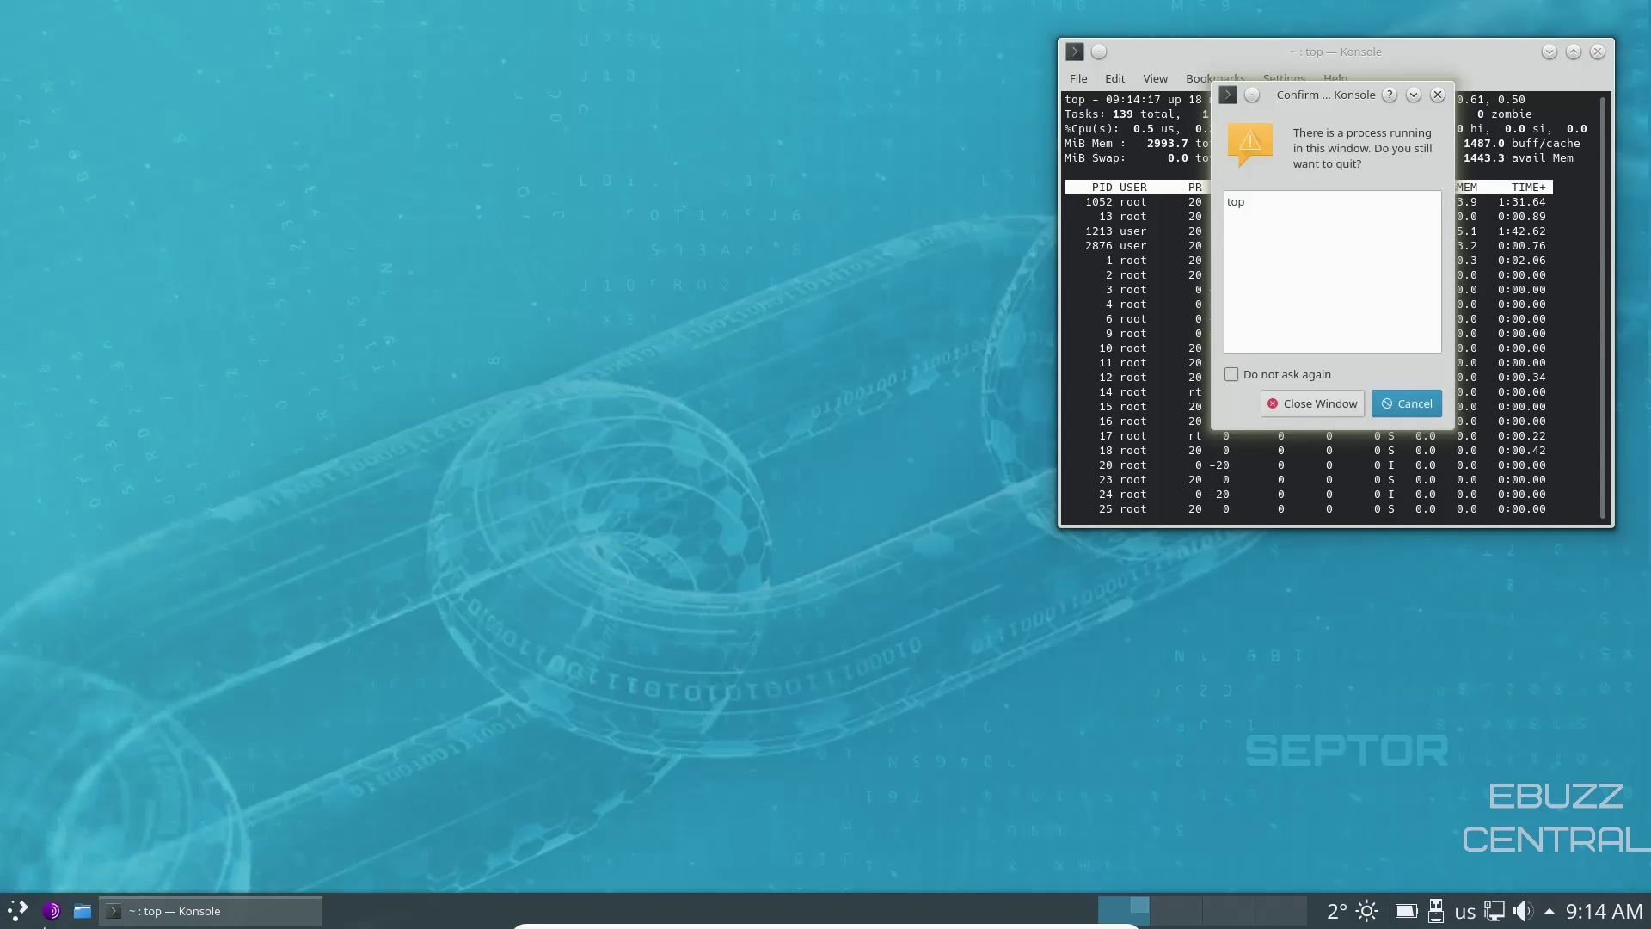
{"action": "left_click", "coordinate": [1318, 404]}
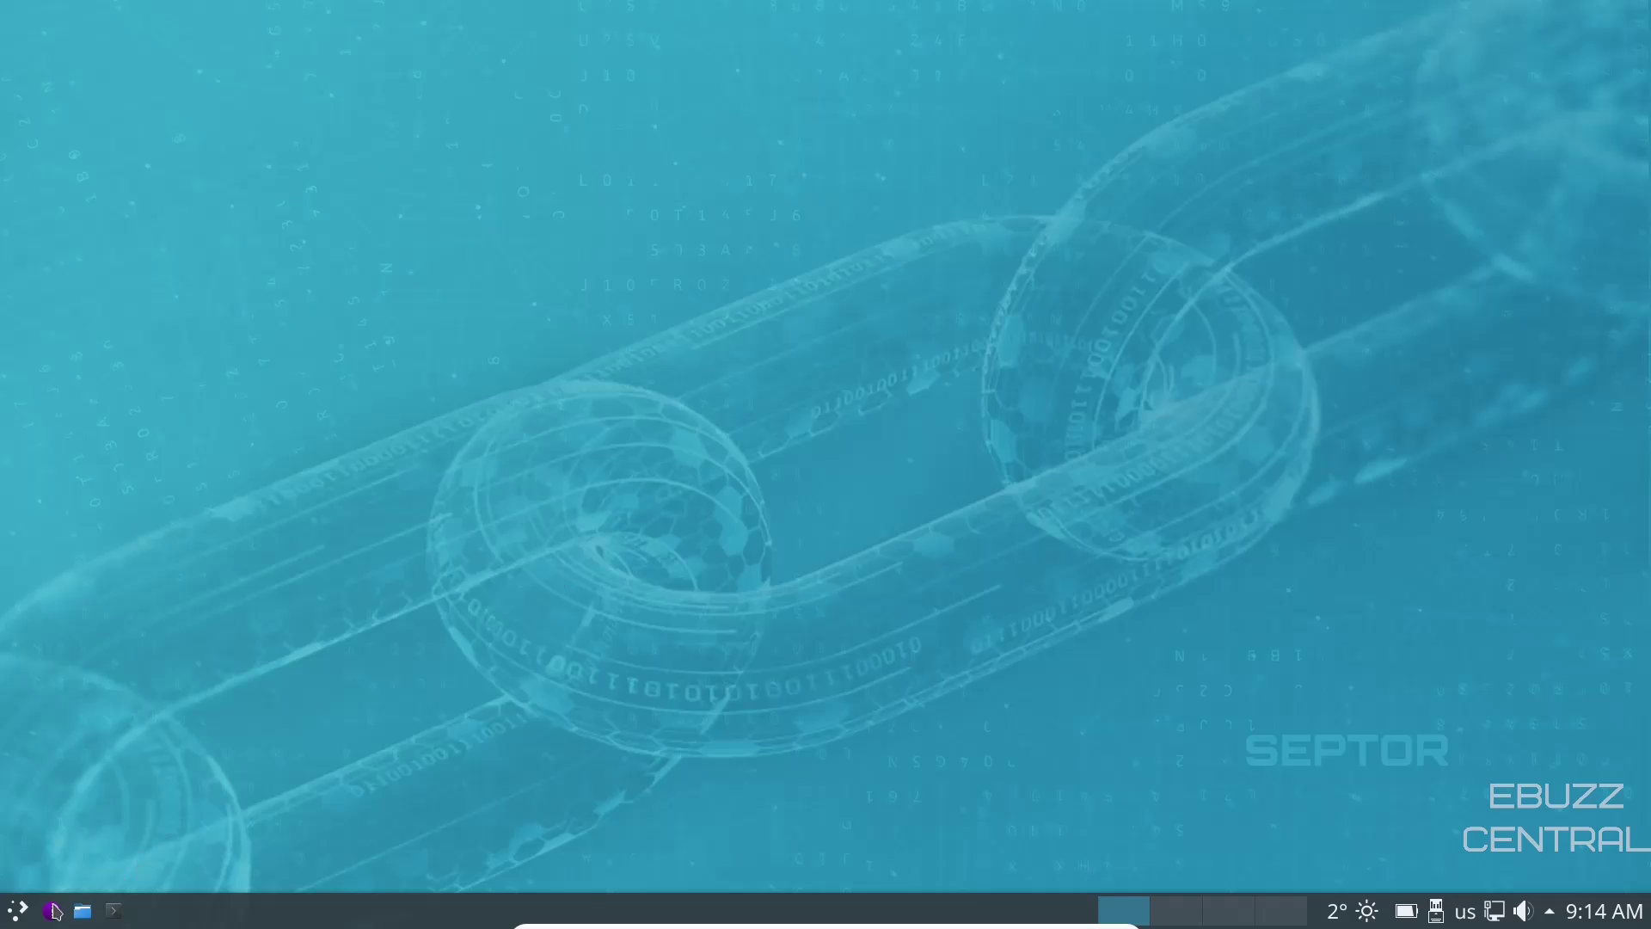
Open a new Konsole window, display the system information with neofetch, and close the terminal.
{"action": "left_click", "coordinate": [112, 913]}
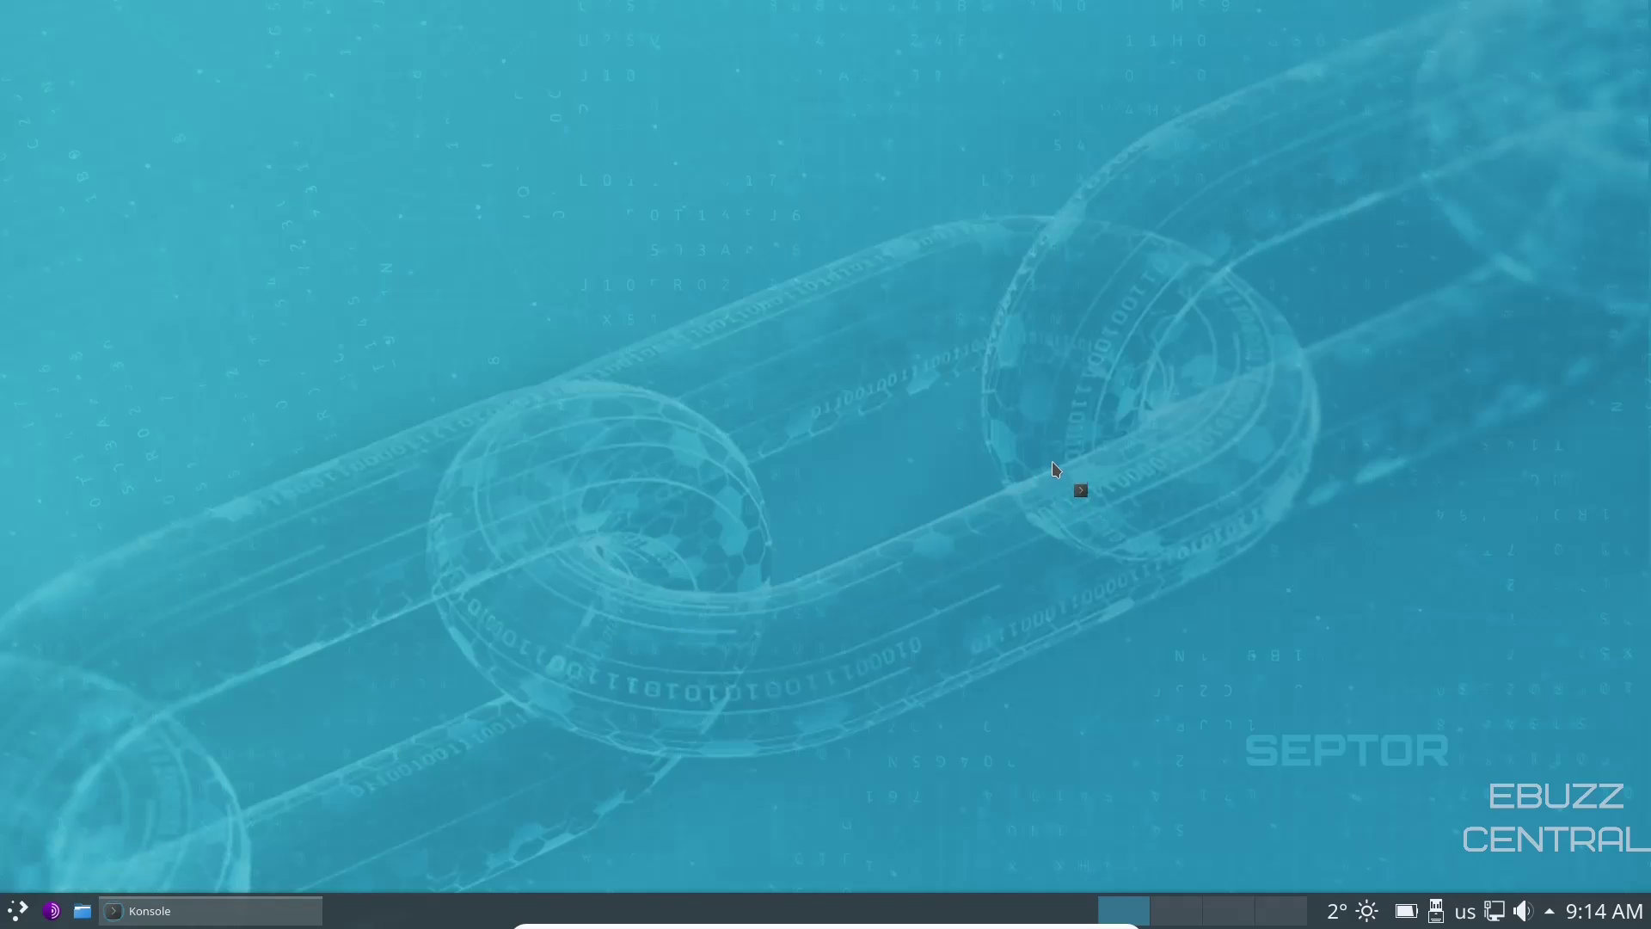
{"action": "type", "text": "neofetch"}
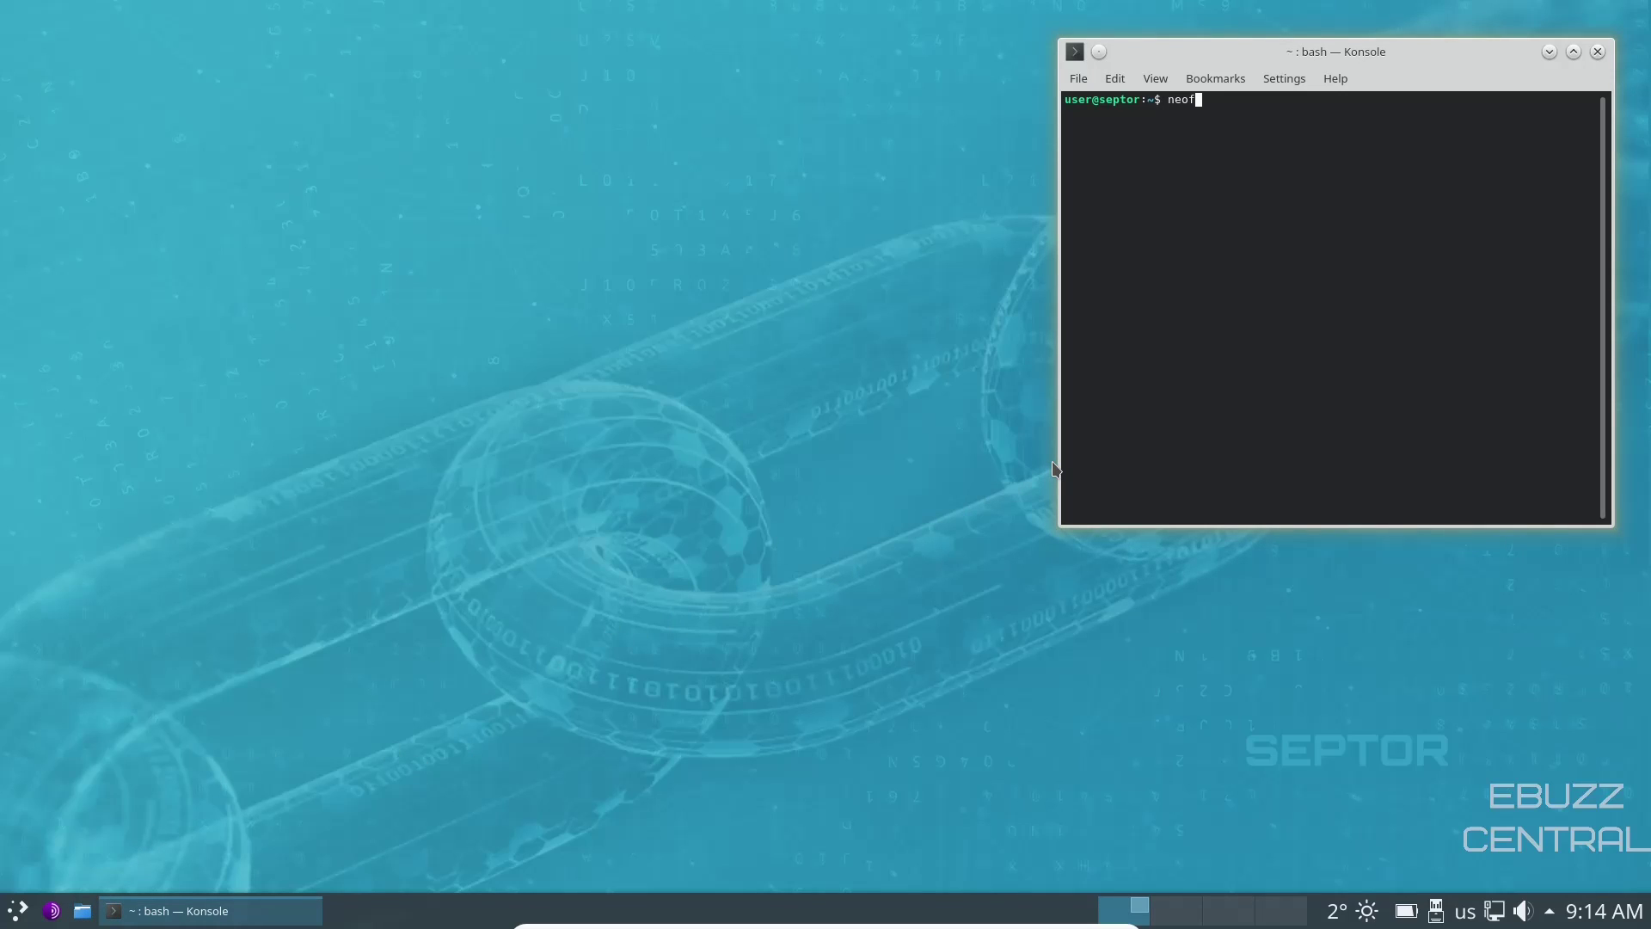
{"action": "key", "text": "Return"}
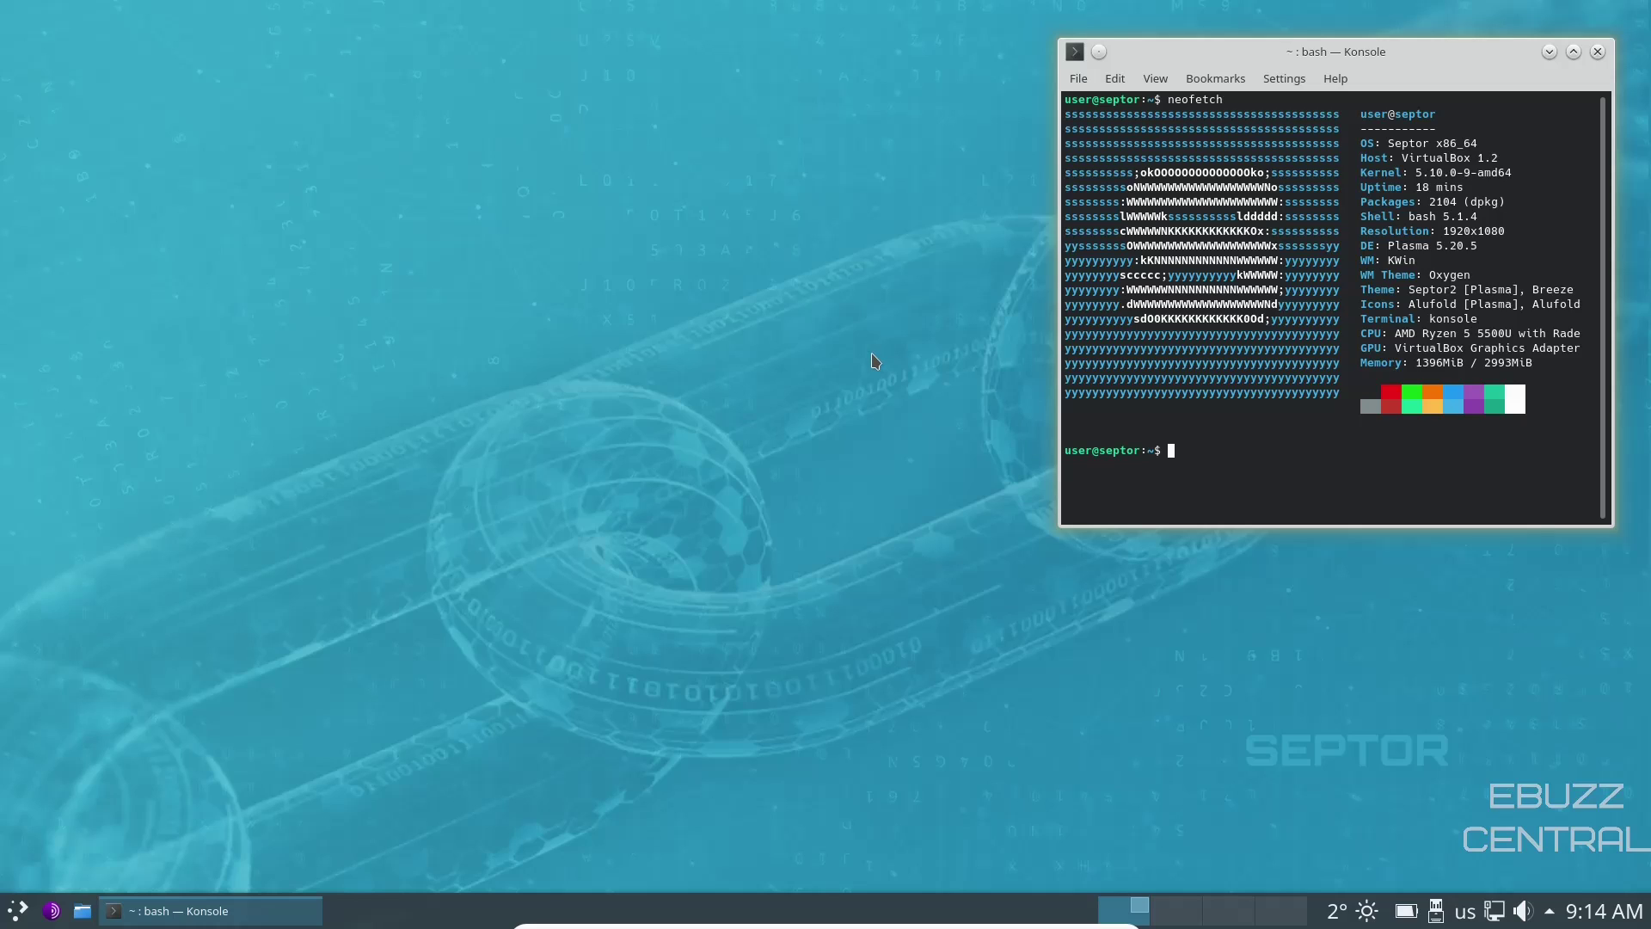
{"action": "left_click", "coordinate": [1598, 51]}
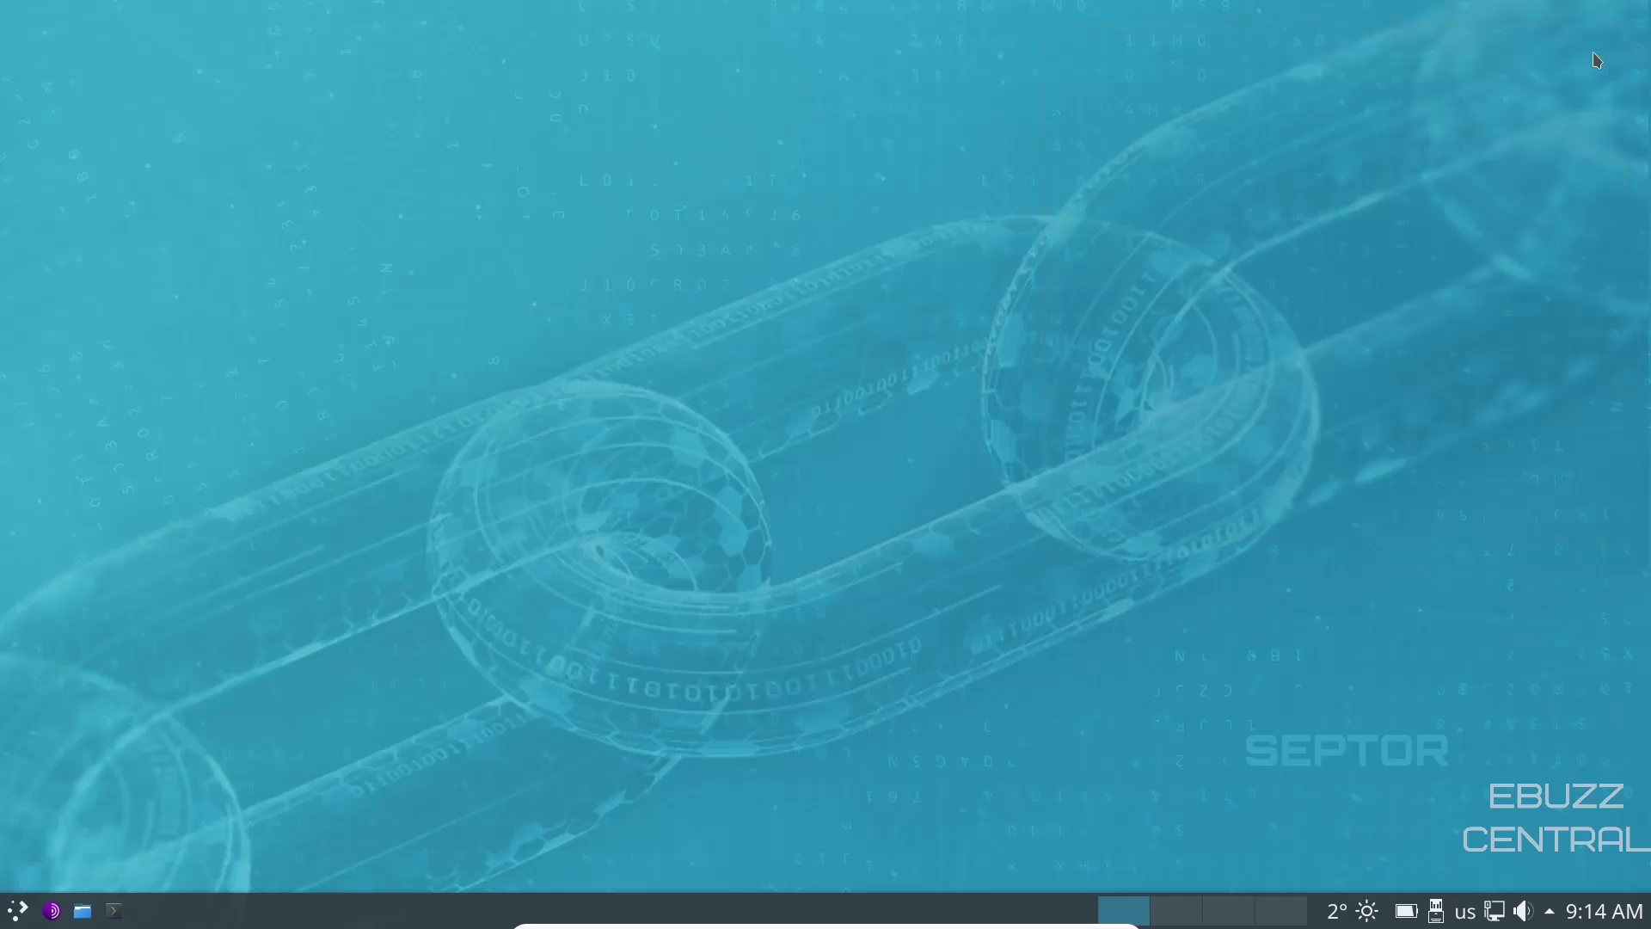
Open System Monitor from the application menu's favorites, maximize it, and view the System Load graphs.
{"action": "left_click", "coordinate": [17, 910]}
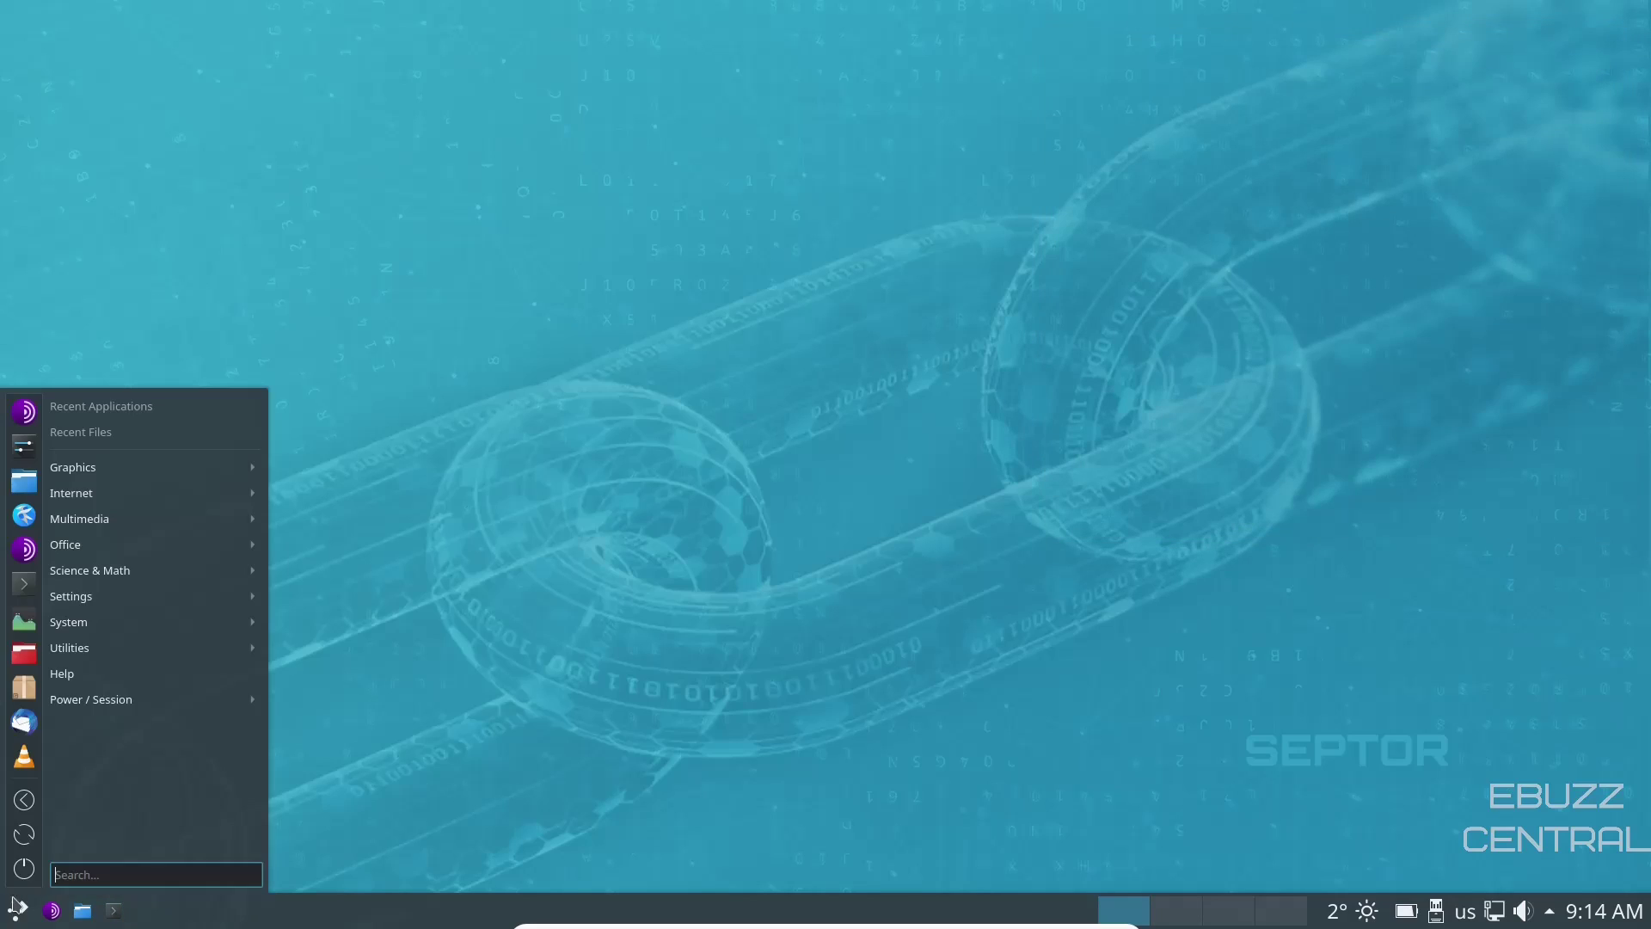
{"action": "left_click", "coordinate": [24, 619]}
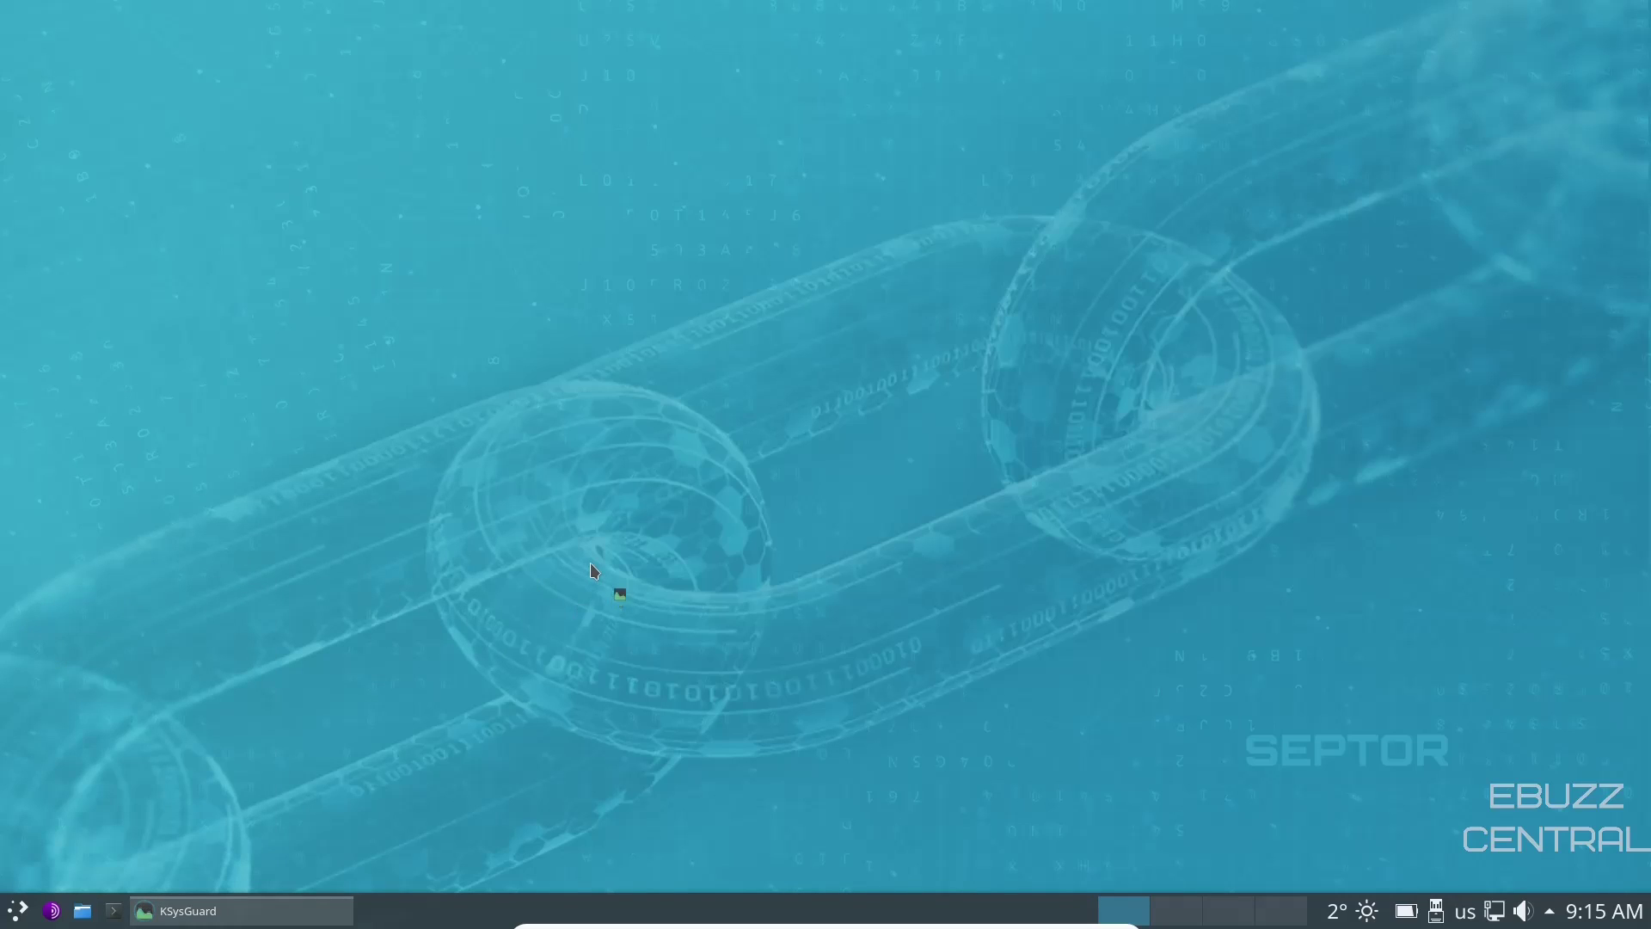
{"action": "left_click", "coordinate": [650, 14]}
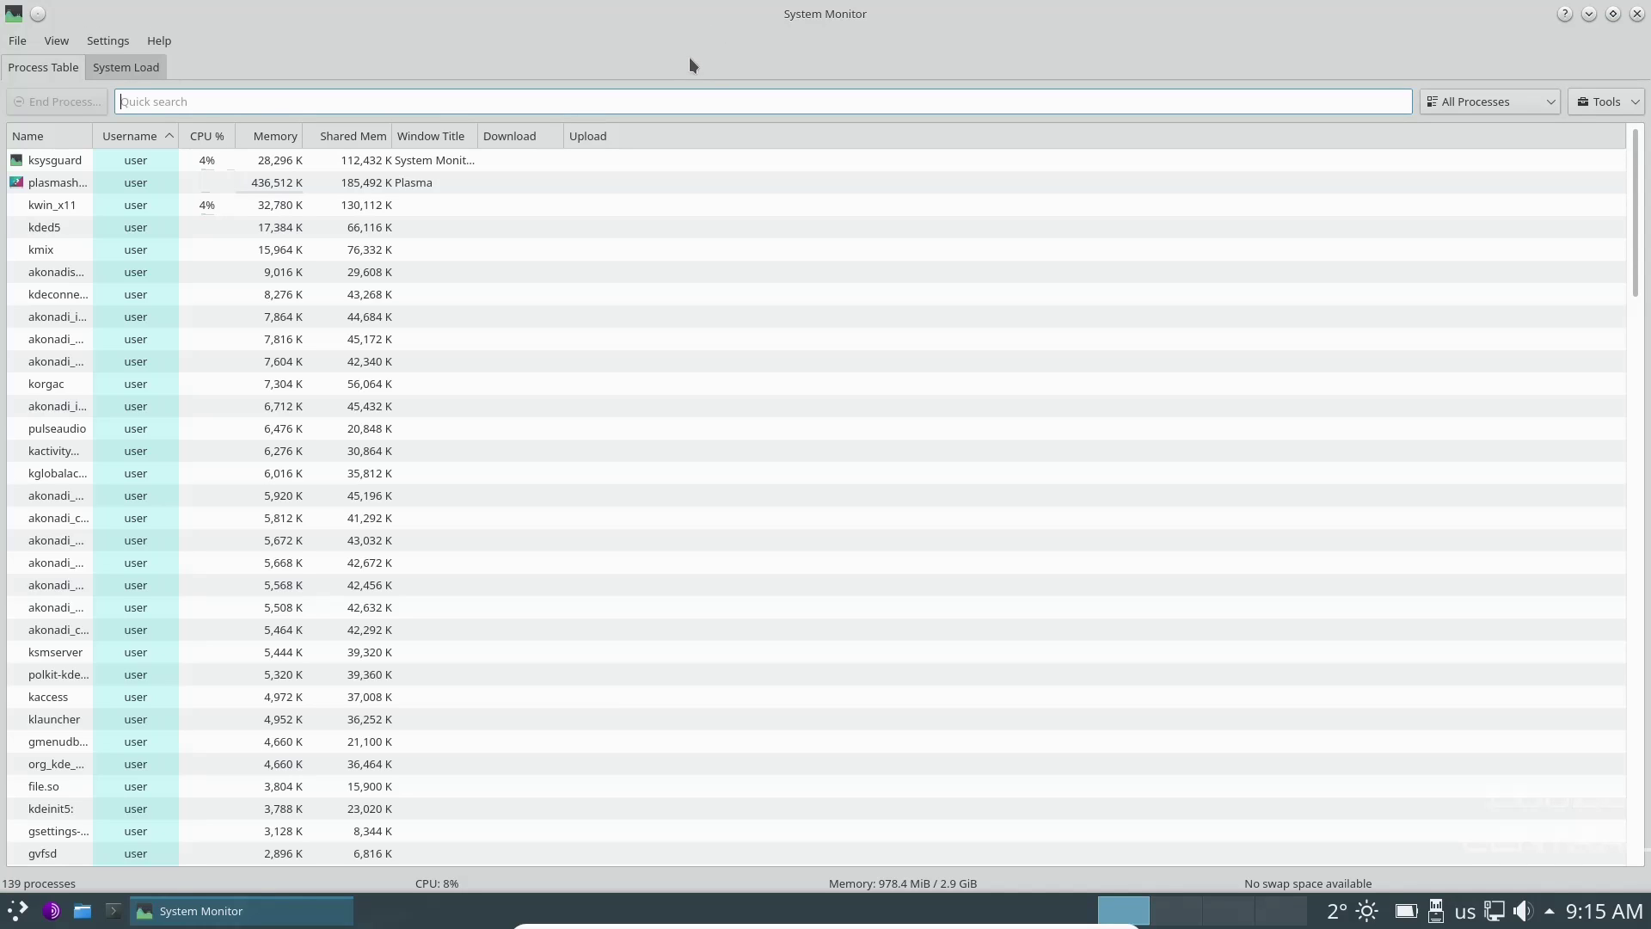
{"action": "left_click", "coordinate": [127, 65]}
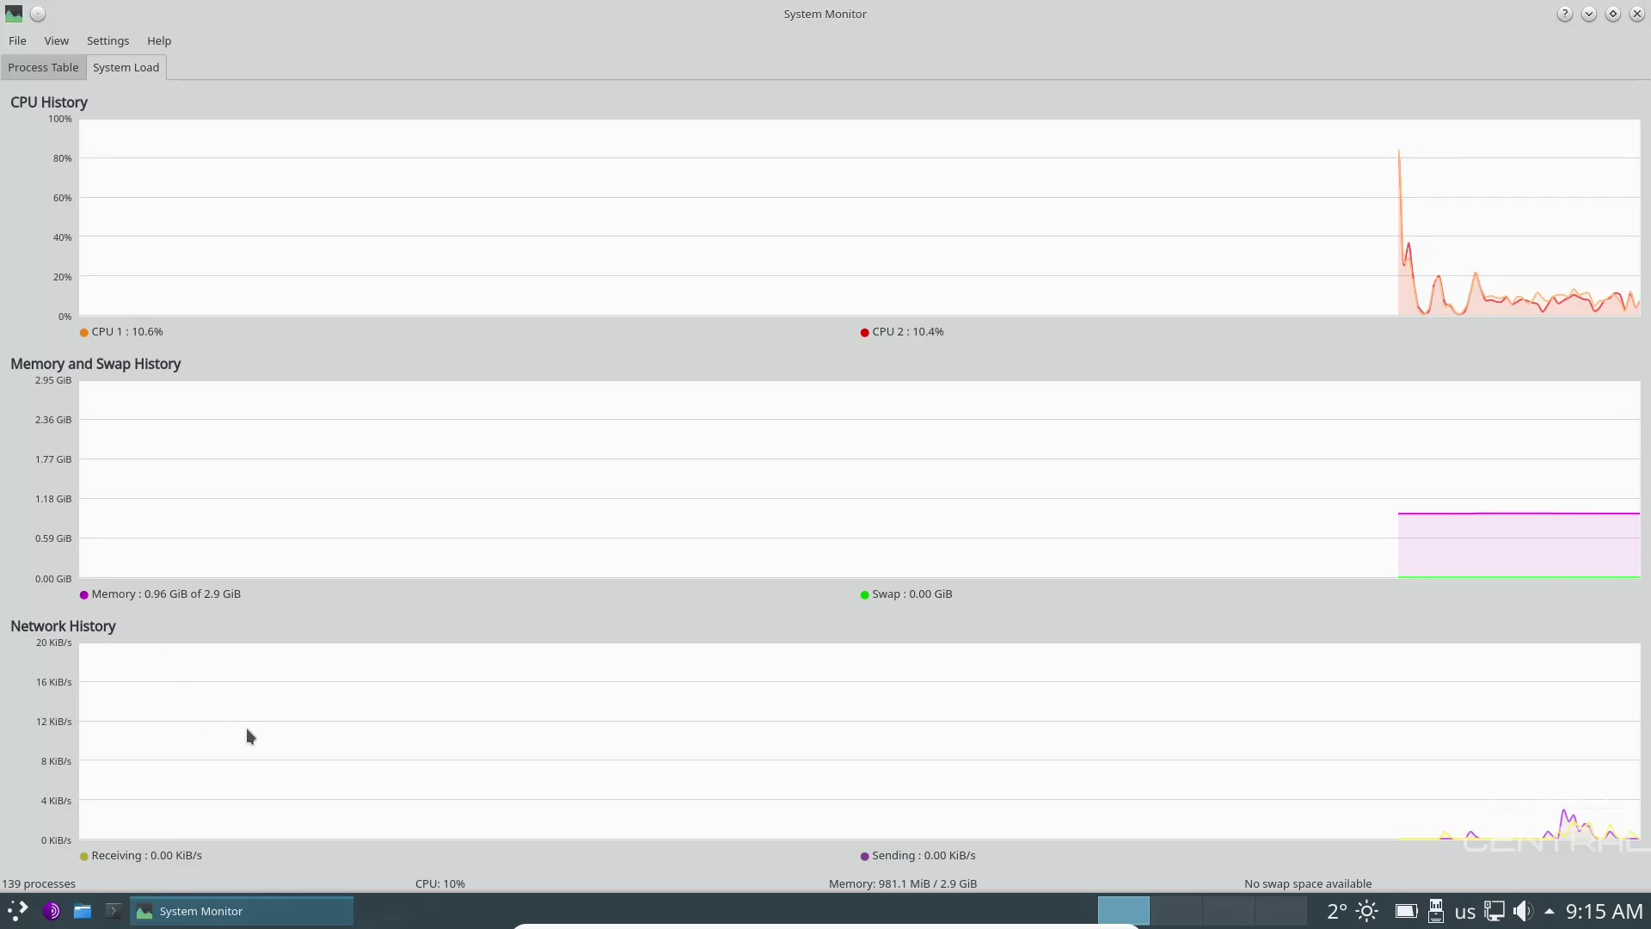
Restore the System Monitor window, move it toward the middle of the desktop, and examine the tor entry in the process table.
{"action": "left_click", "coordinate": [1613, 14]}
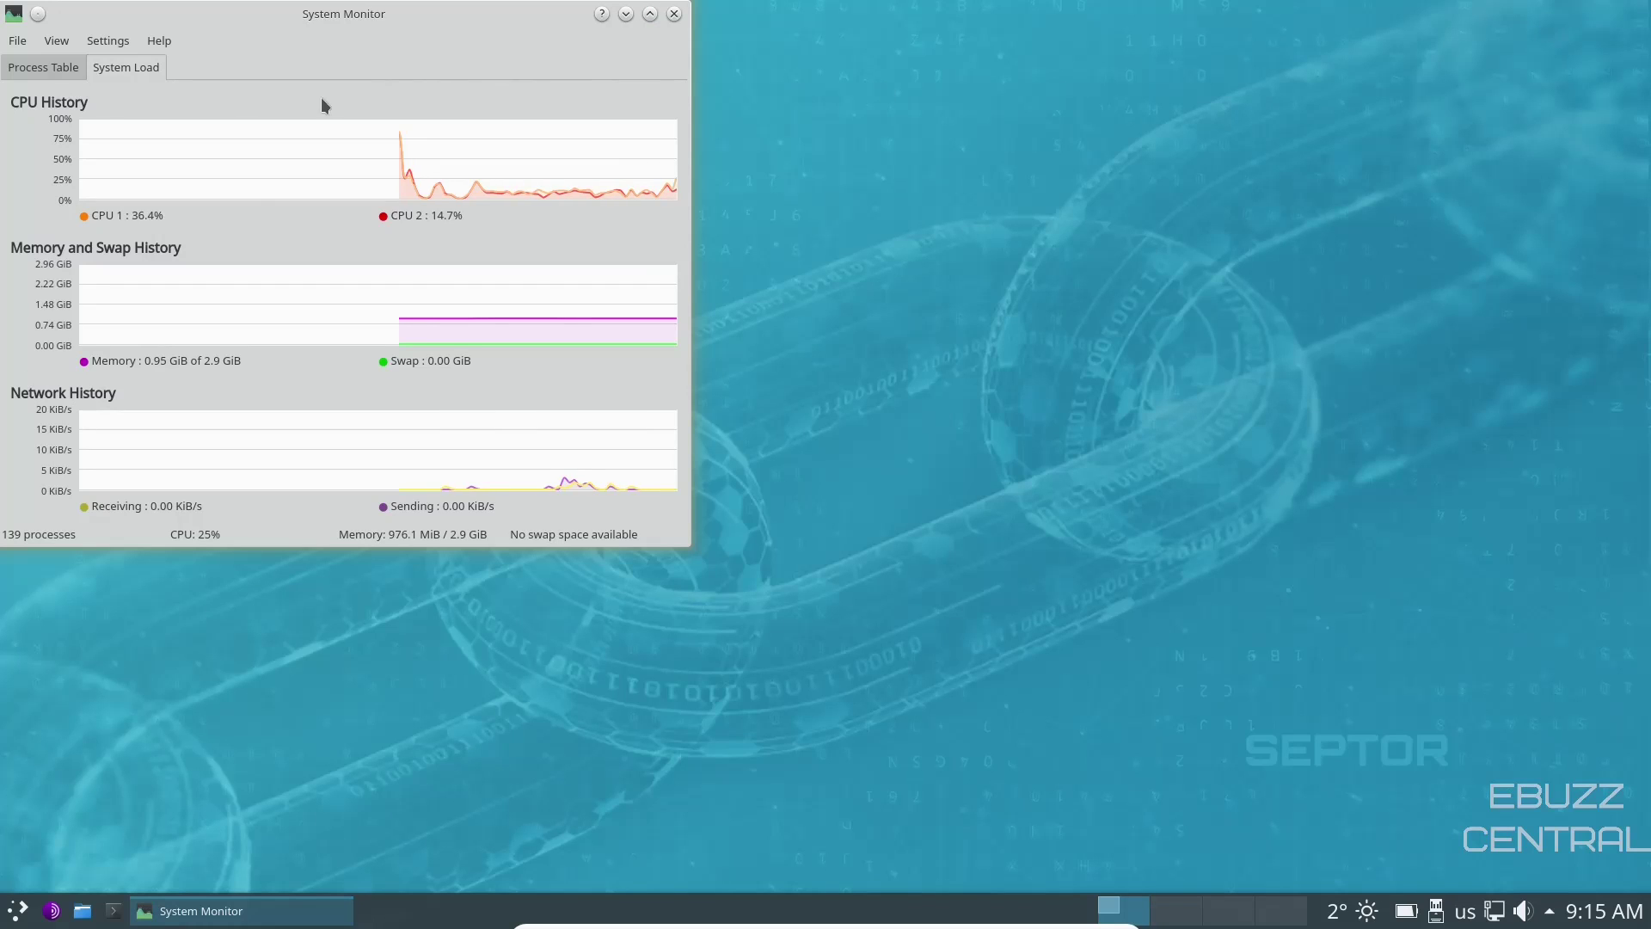
{"action": "left_click", "coordinate": [33, 72]}
{"action": "left_click_drag", "start_coordinate": [208, 13], "coordinate": [650, 102]}
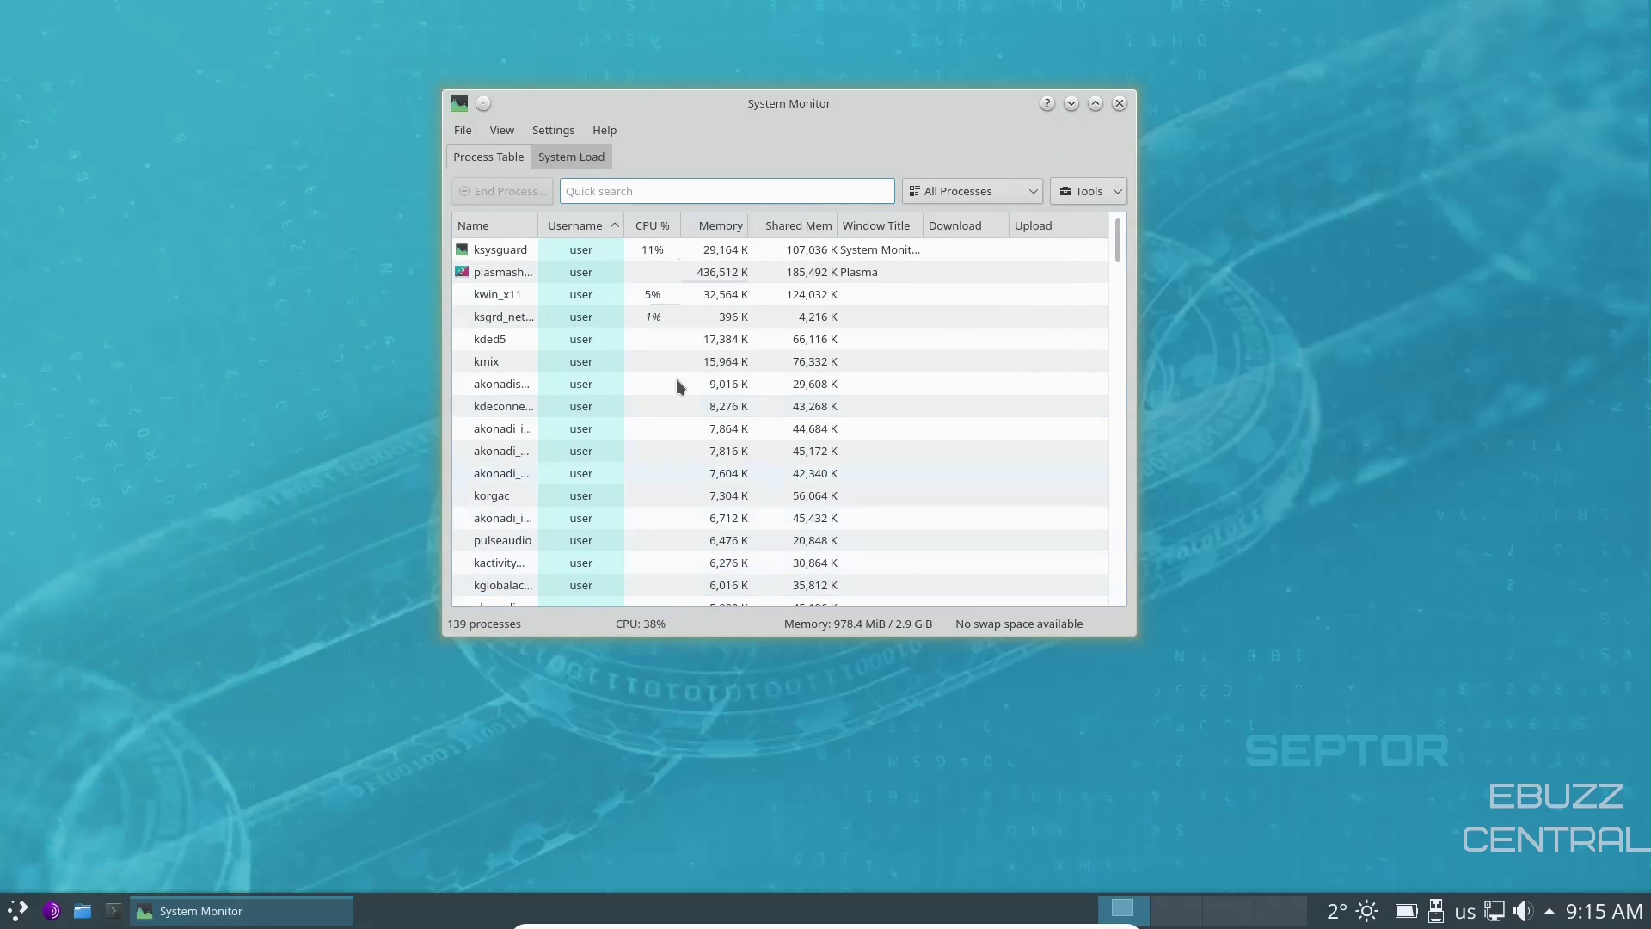
{"action": "scroll", "coordinate": [671, 392], "scroll_direction": "down", "scroll_amount": 7}
{"action": "scroll", "coordinate": [662, 404], "scroll_direction": "down", "scroll_amount": 6}
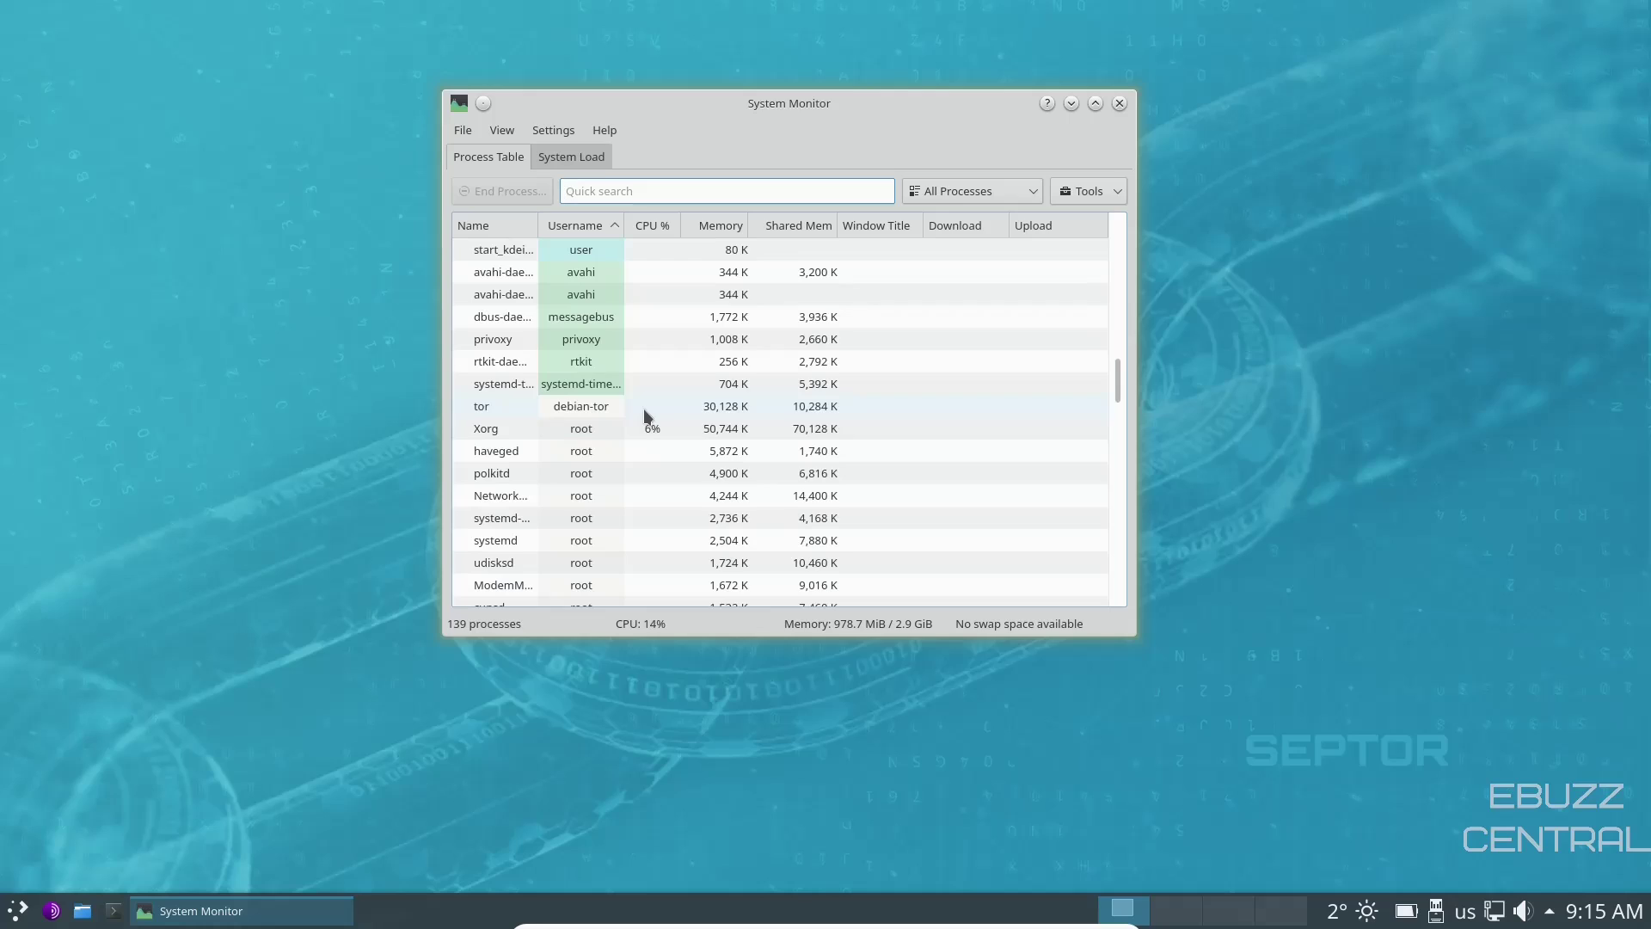
{"action": "mouse_move", "coordinate": [636, 406]}
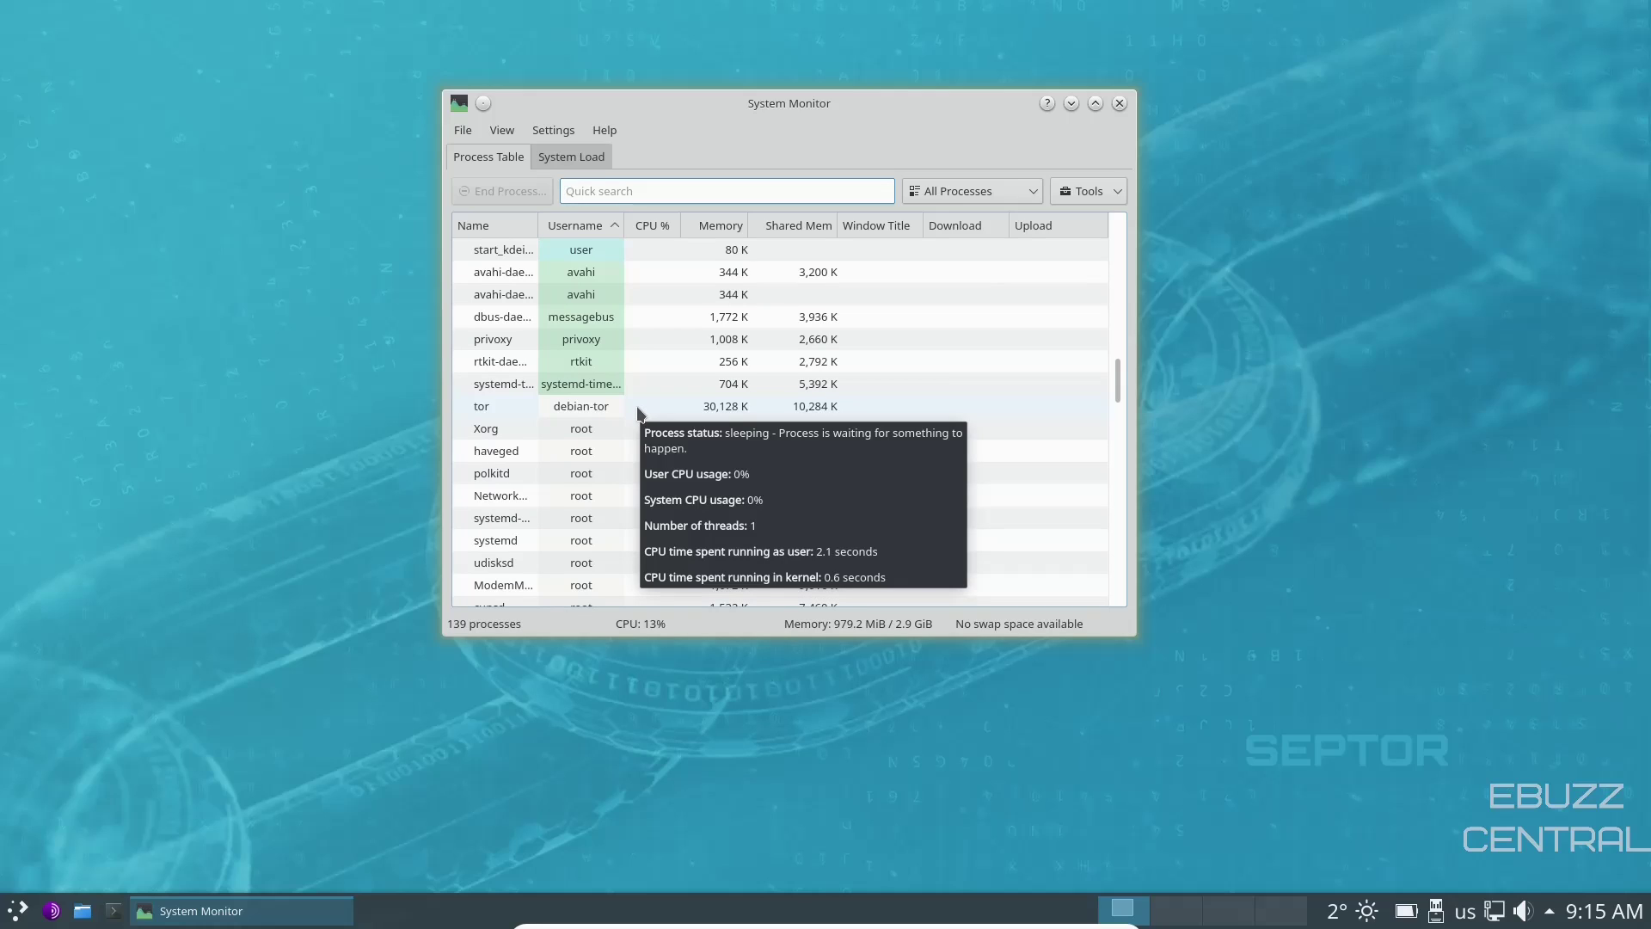
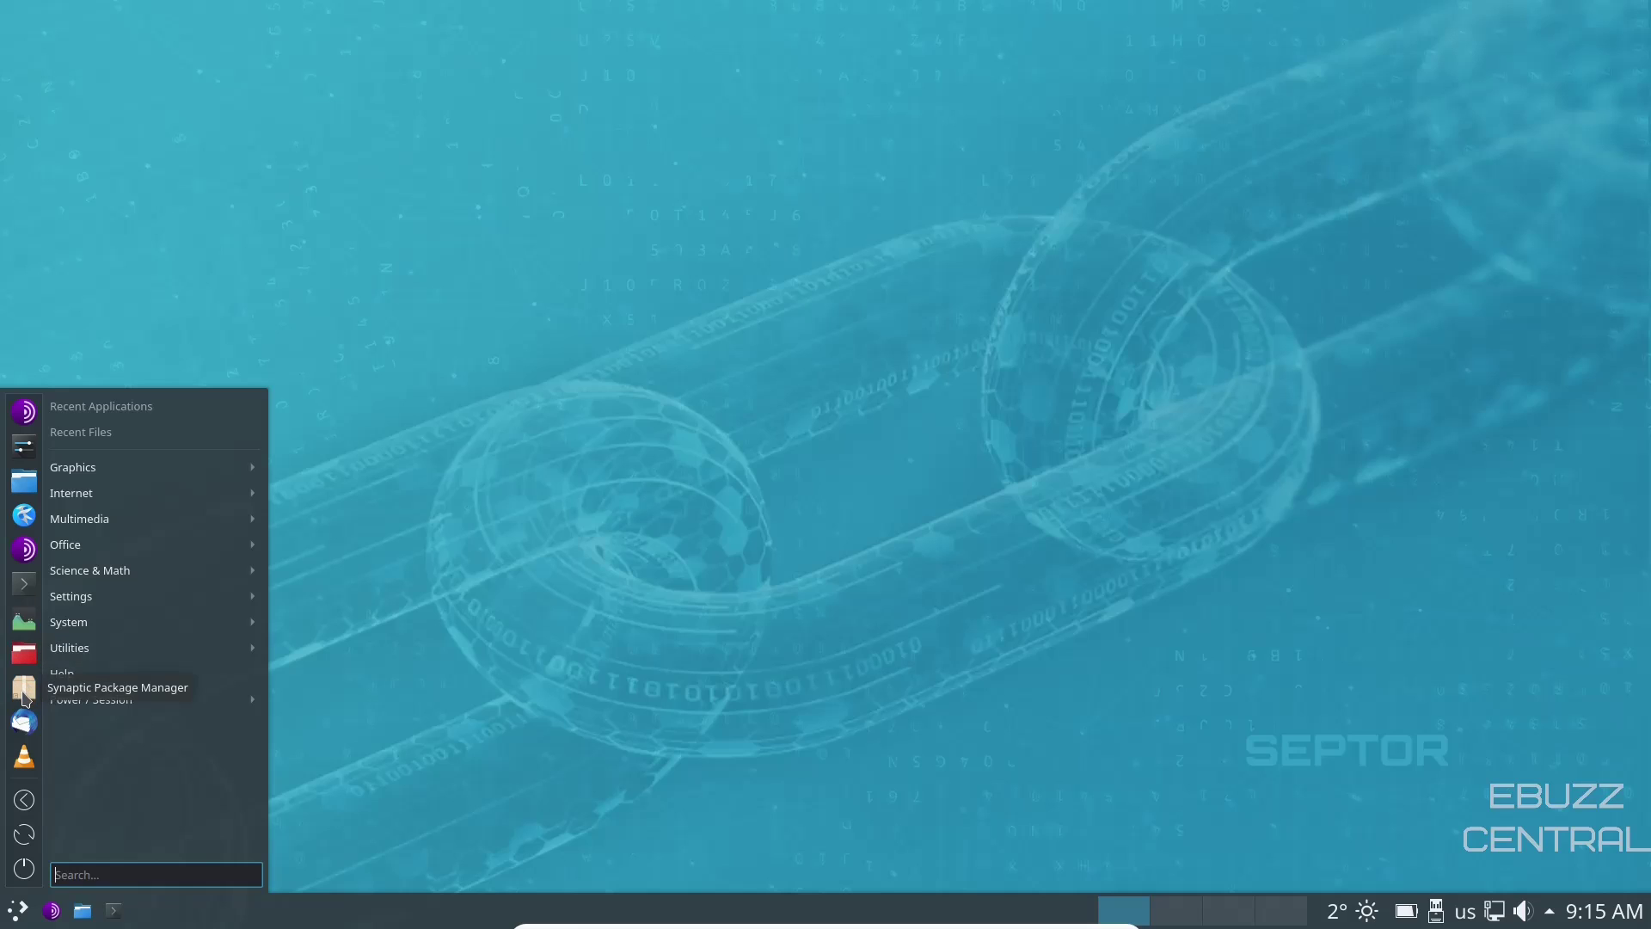
Open Synaptic Package Manager from the application menu's favorites, dismiss its Quick Introduction, and maximize the window.
{"action": "left_click", "coordinate": [24, 688]}
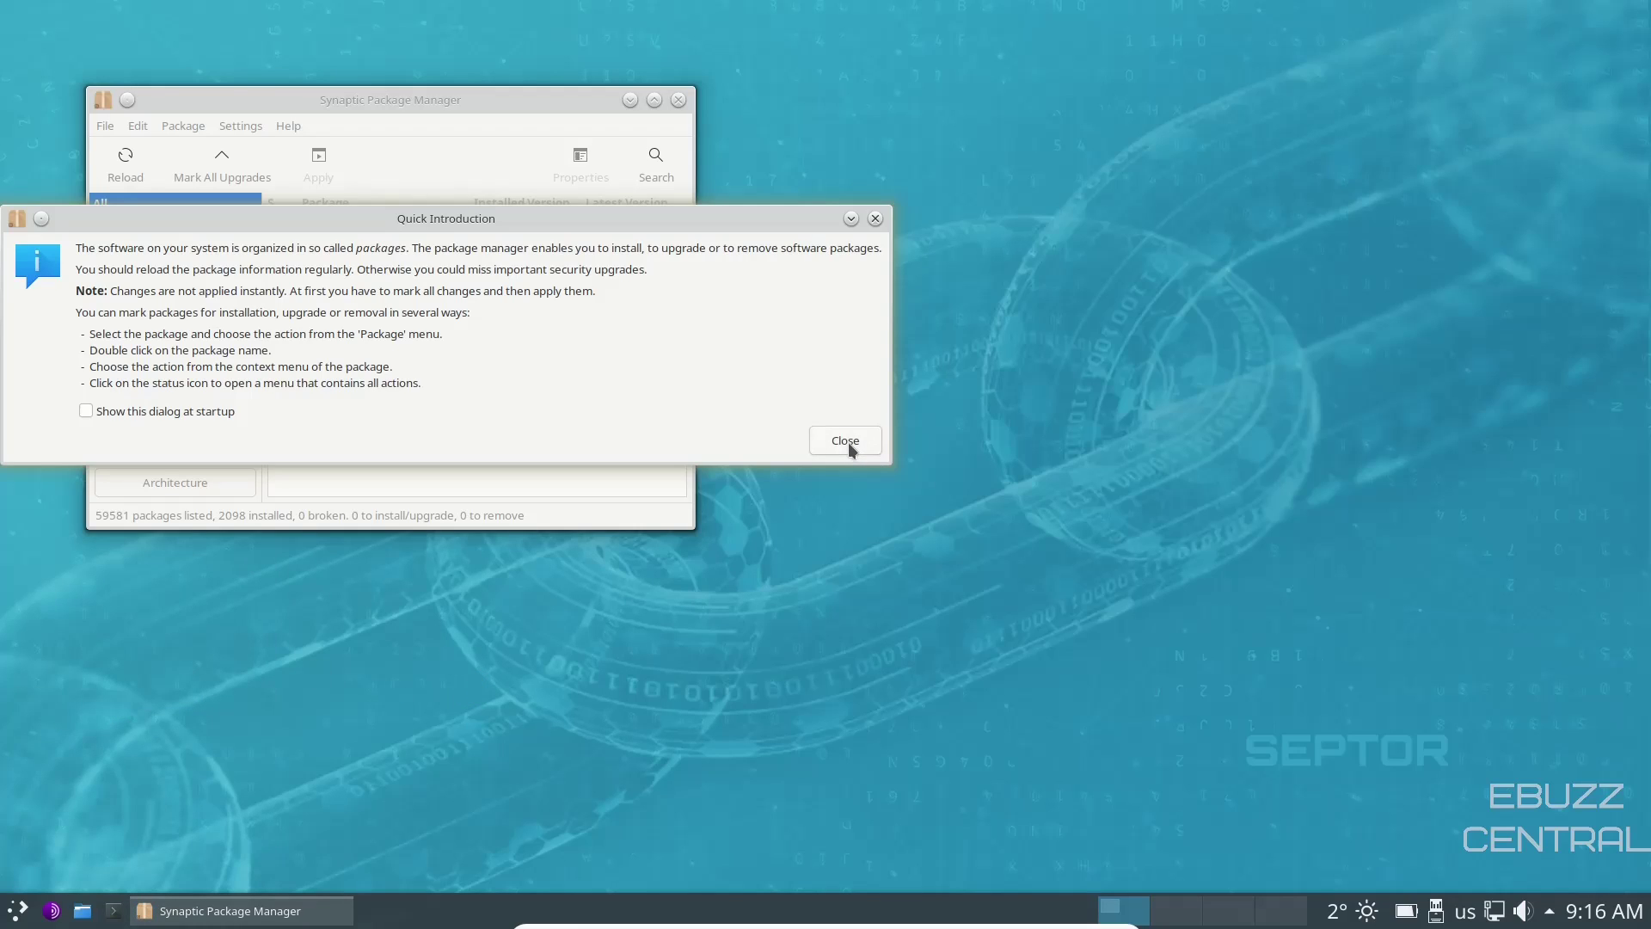
{"action": "left_click", "coordinate": [846, 442]}
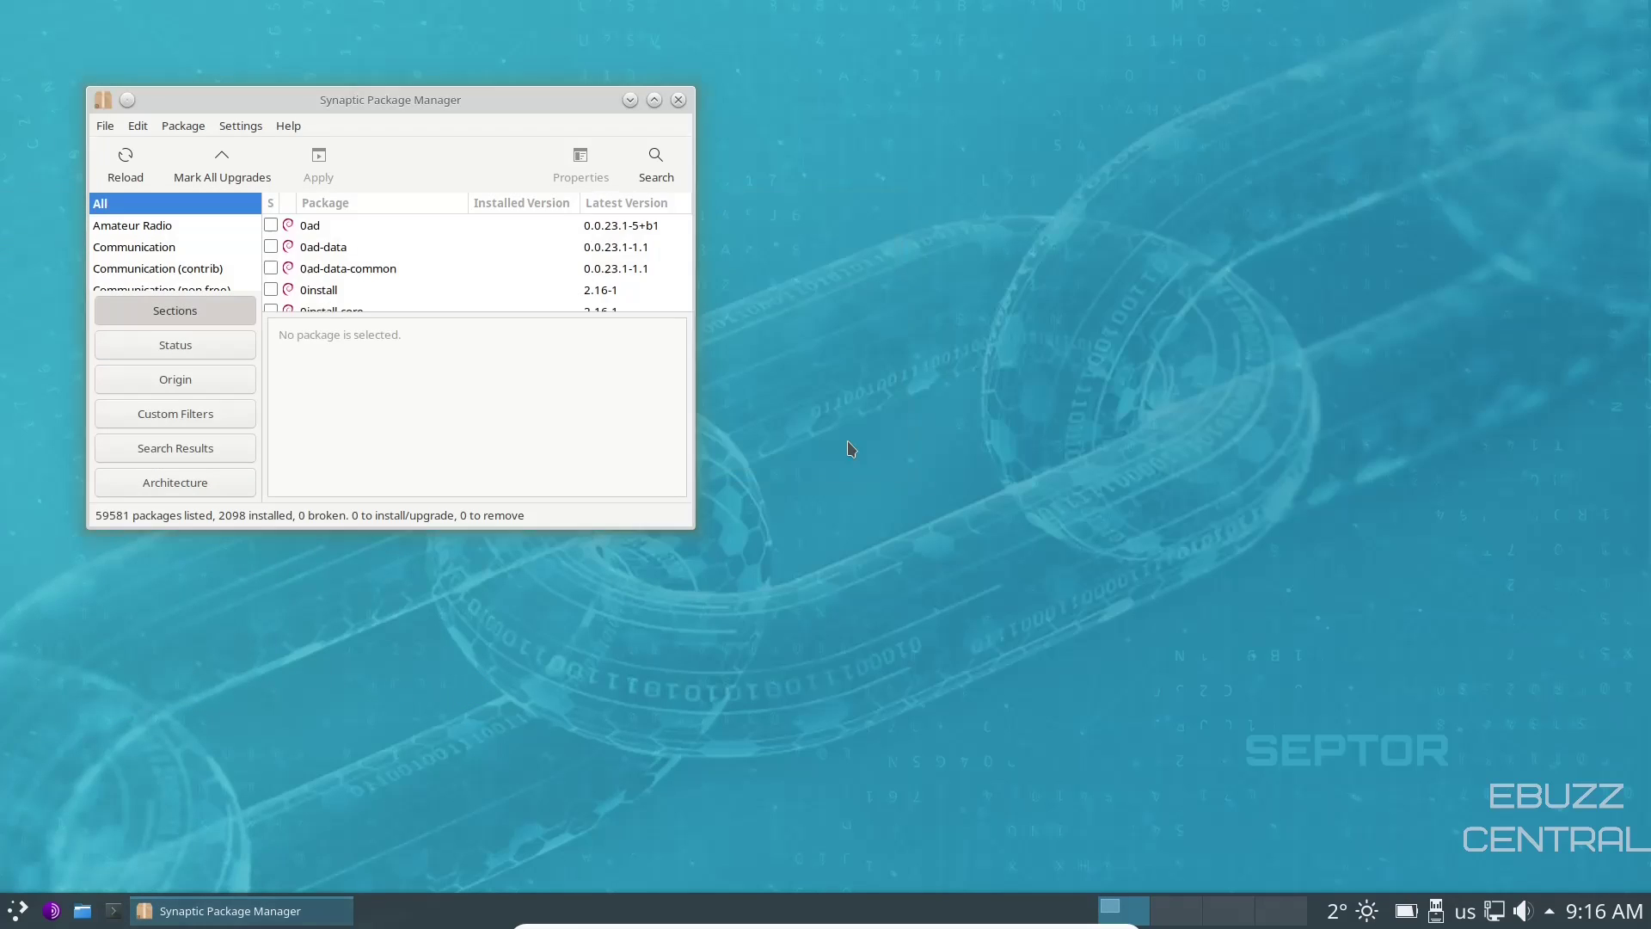
{"action": "left_click", "coordinate": [654, 100]}
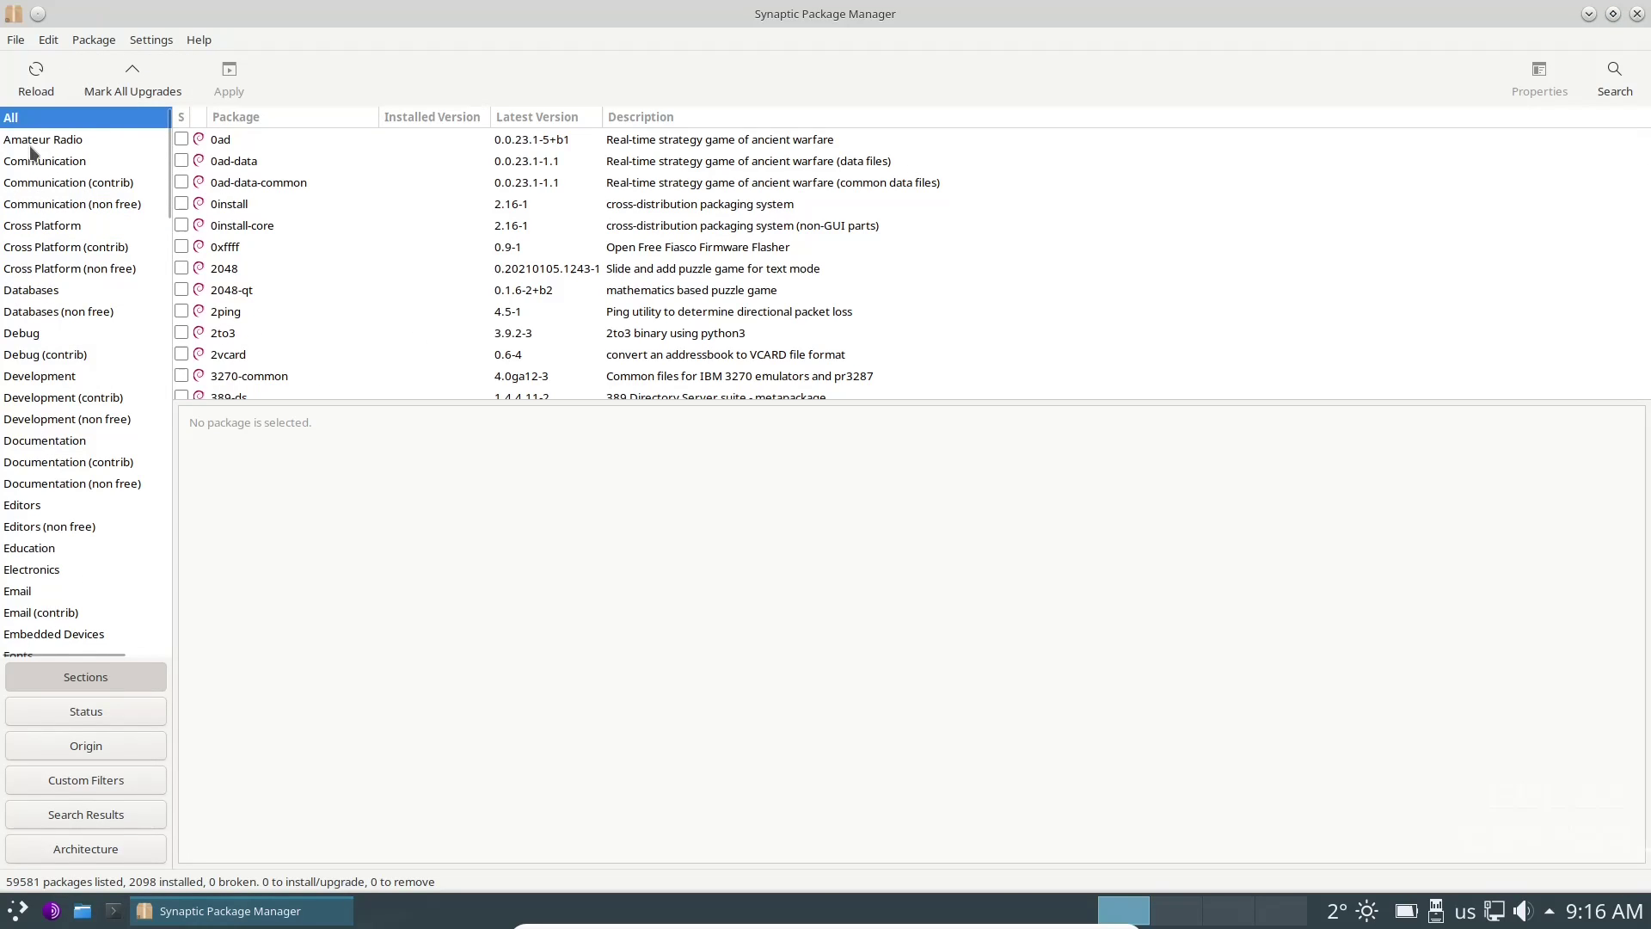
Browse Synaptic's package sections and its status, origin, custom filter, search result and architecture views, and return to the sections.
{"action": "scroll", "coordinate": [49, 161], "scroll_direction": "down", "scroll_amount": 20}
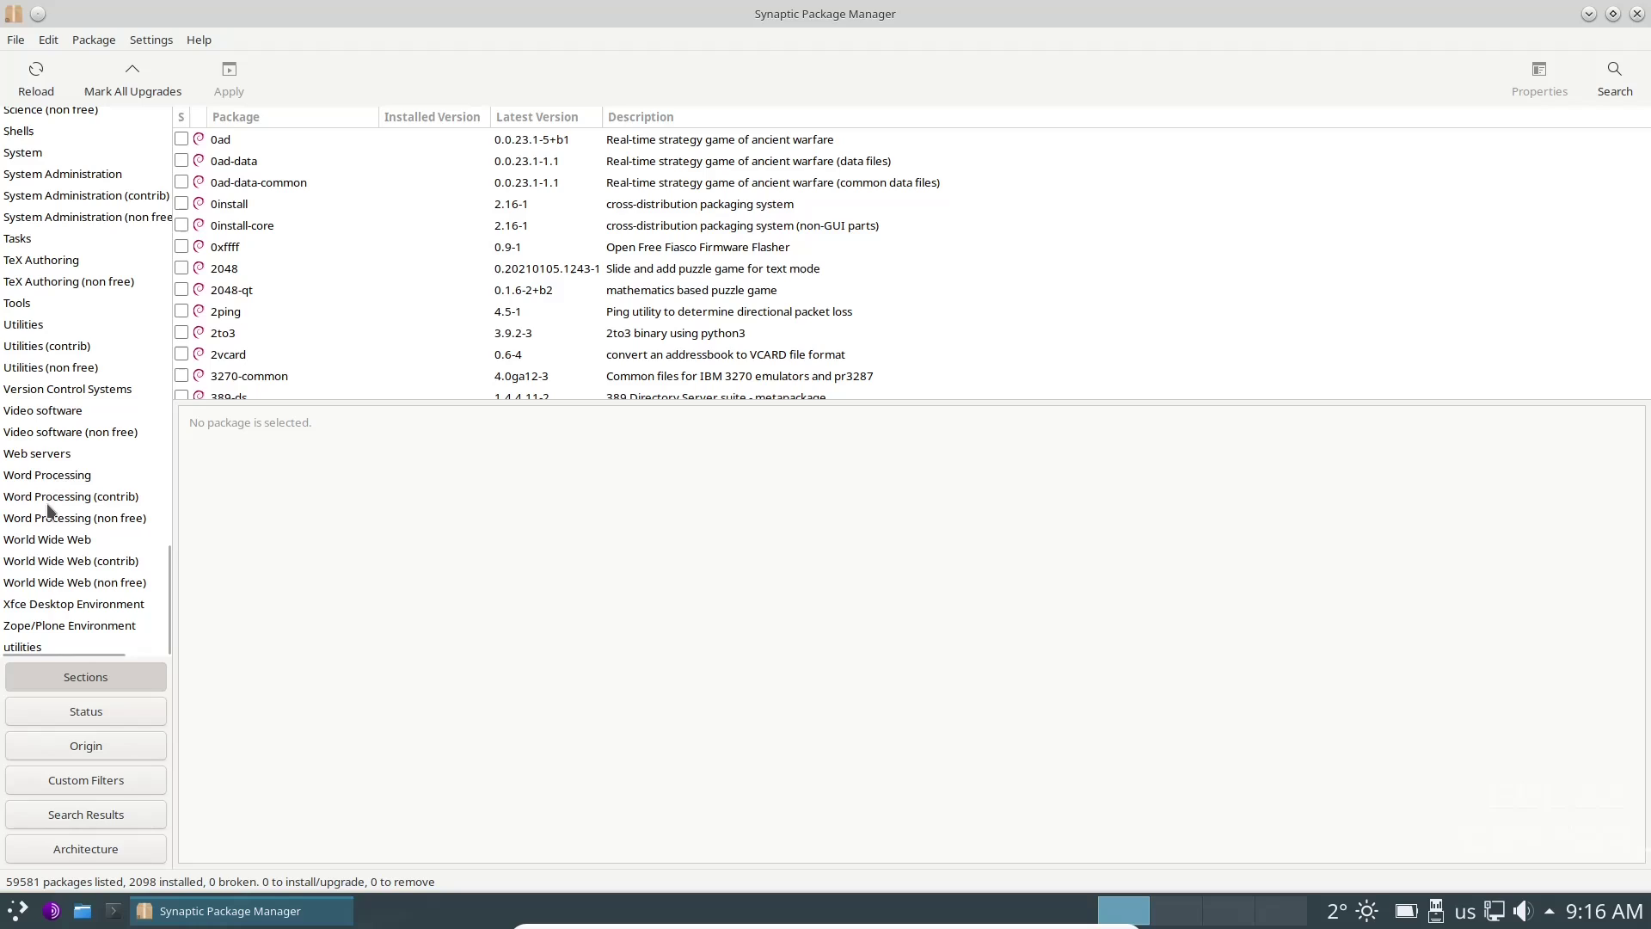
{"action": "left_click", "coordinate": [94, 711]}
{"action": "left_click", "coordinate": [83, 743]}
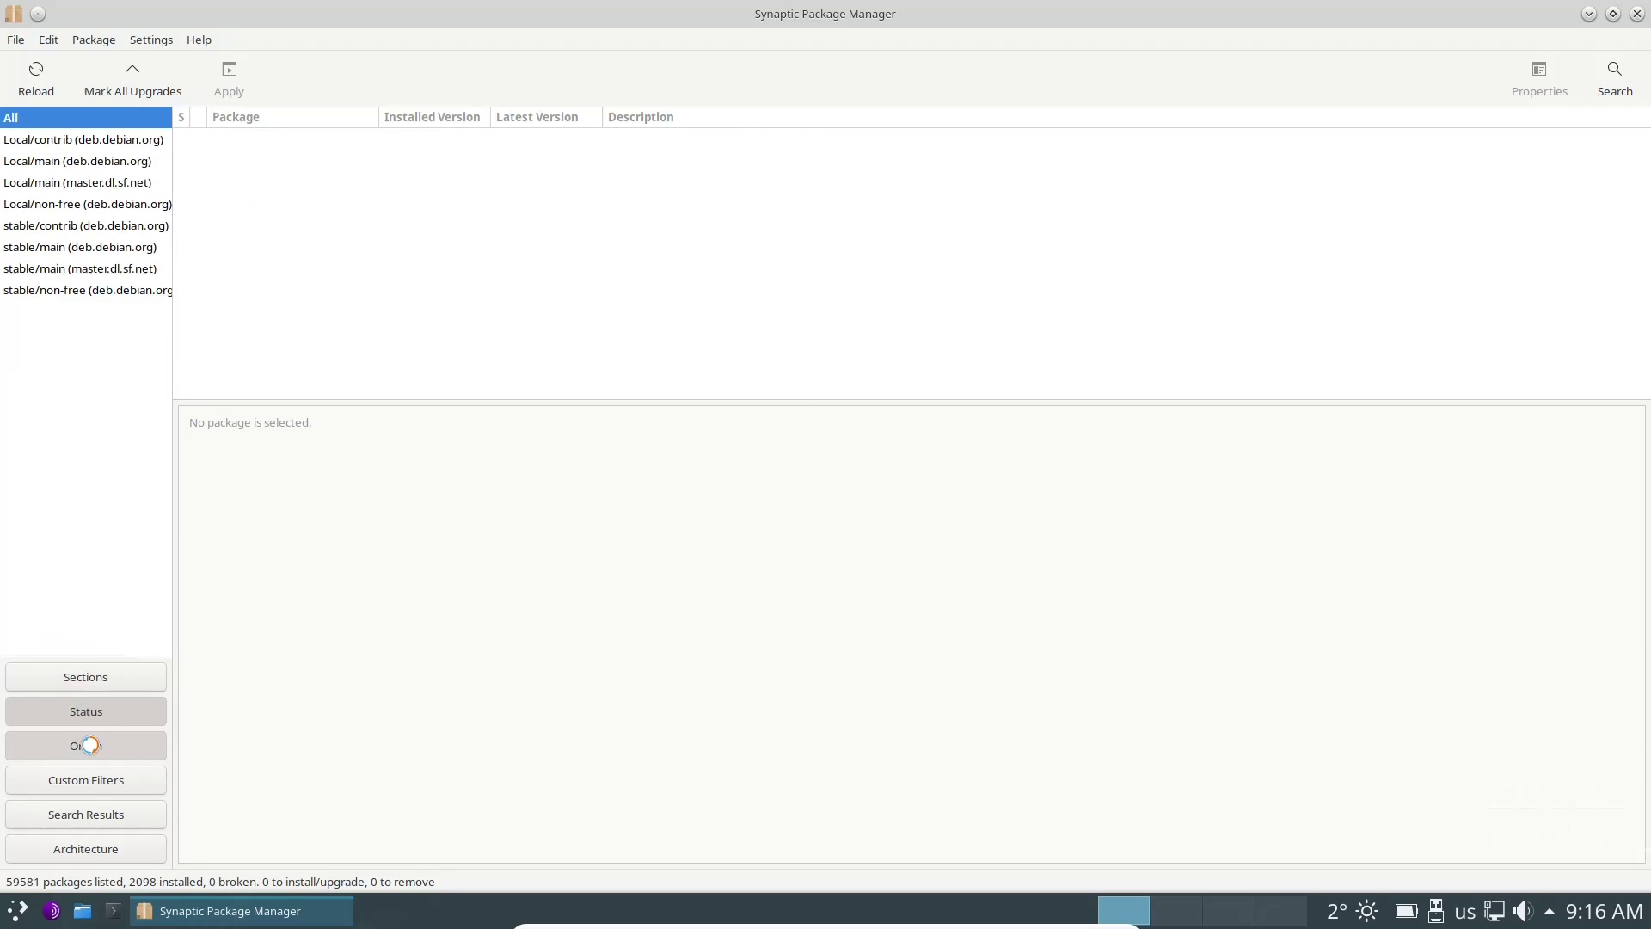
{"action": "left_click", "coordinate": [88, 786]}
{"action": "left_click", "coordinate": [90, 815]}
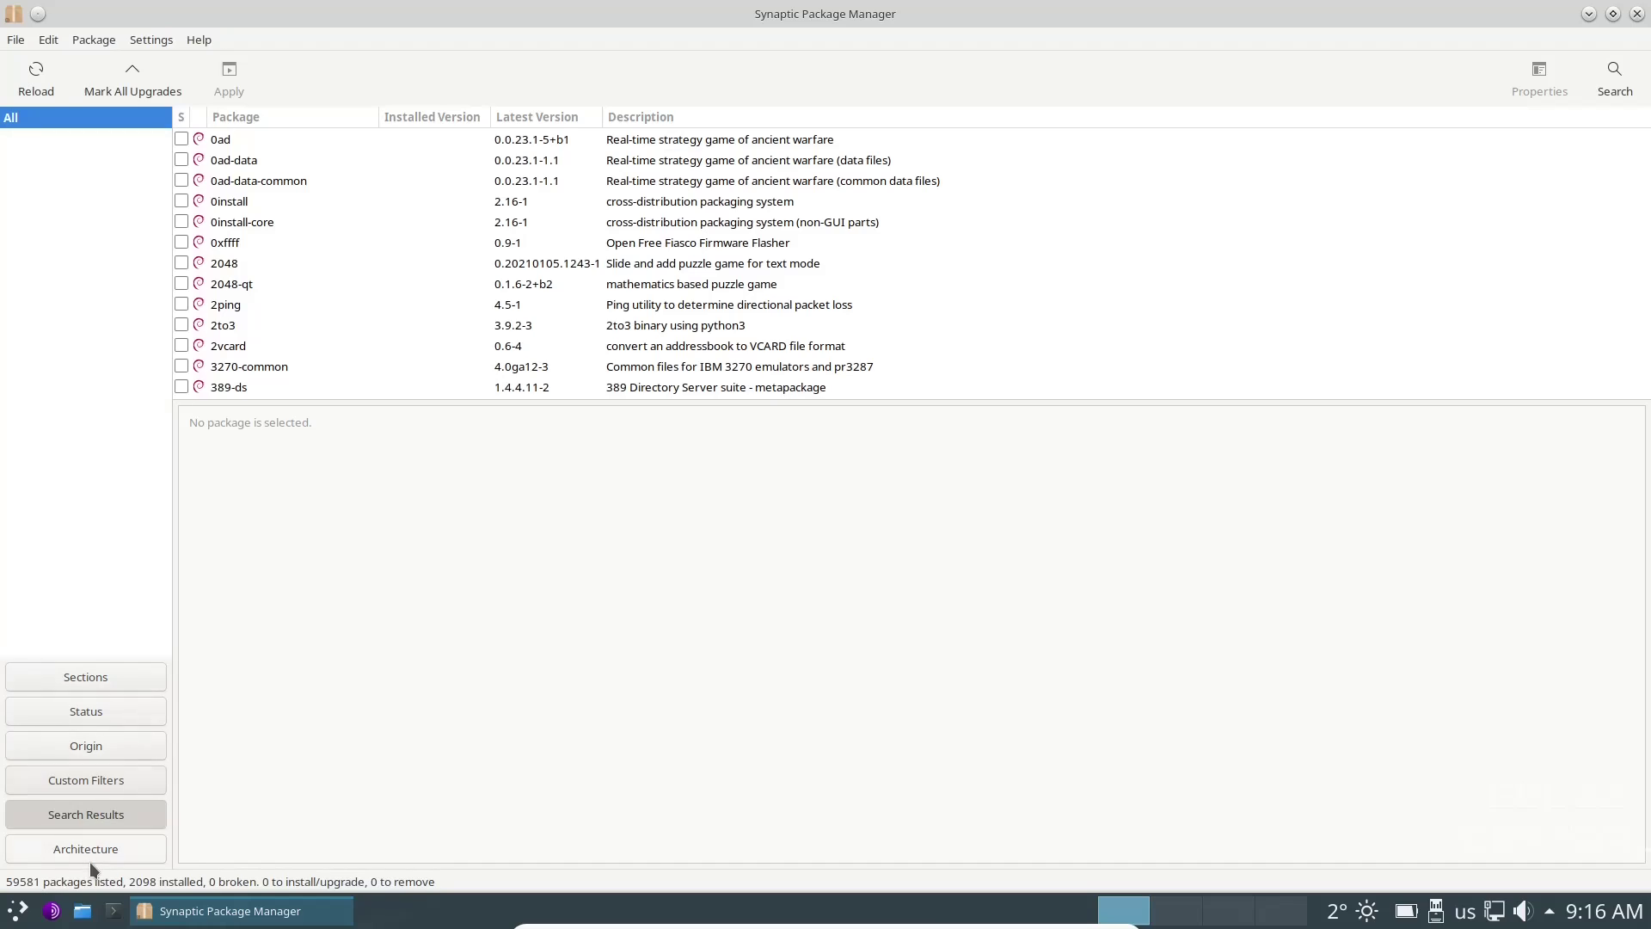
{"action": "left_click", "coordinate": [90, 849]}
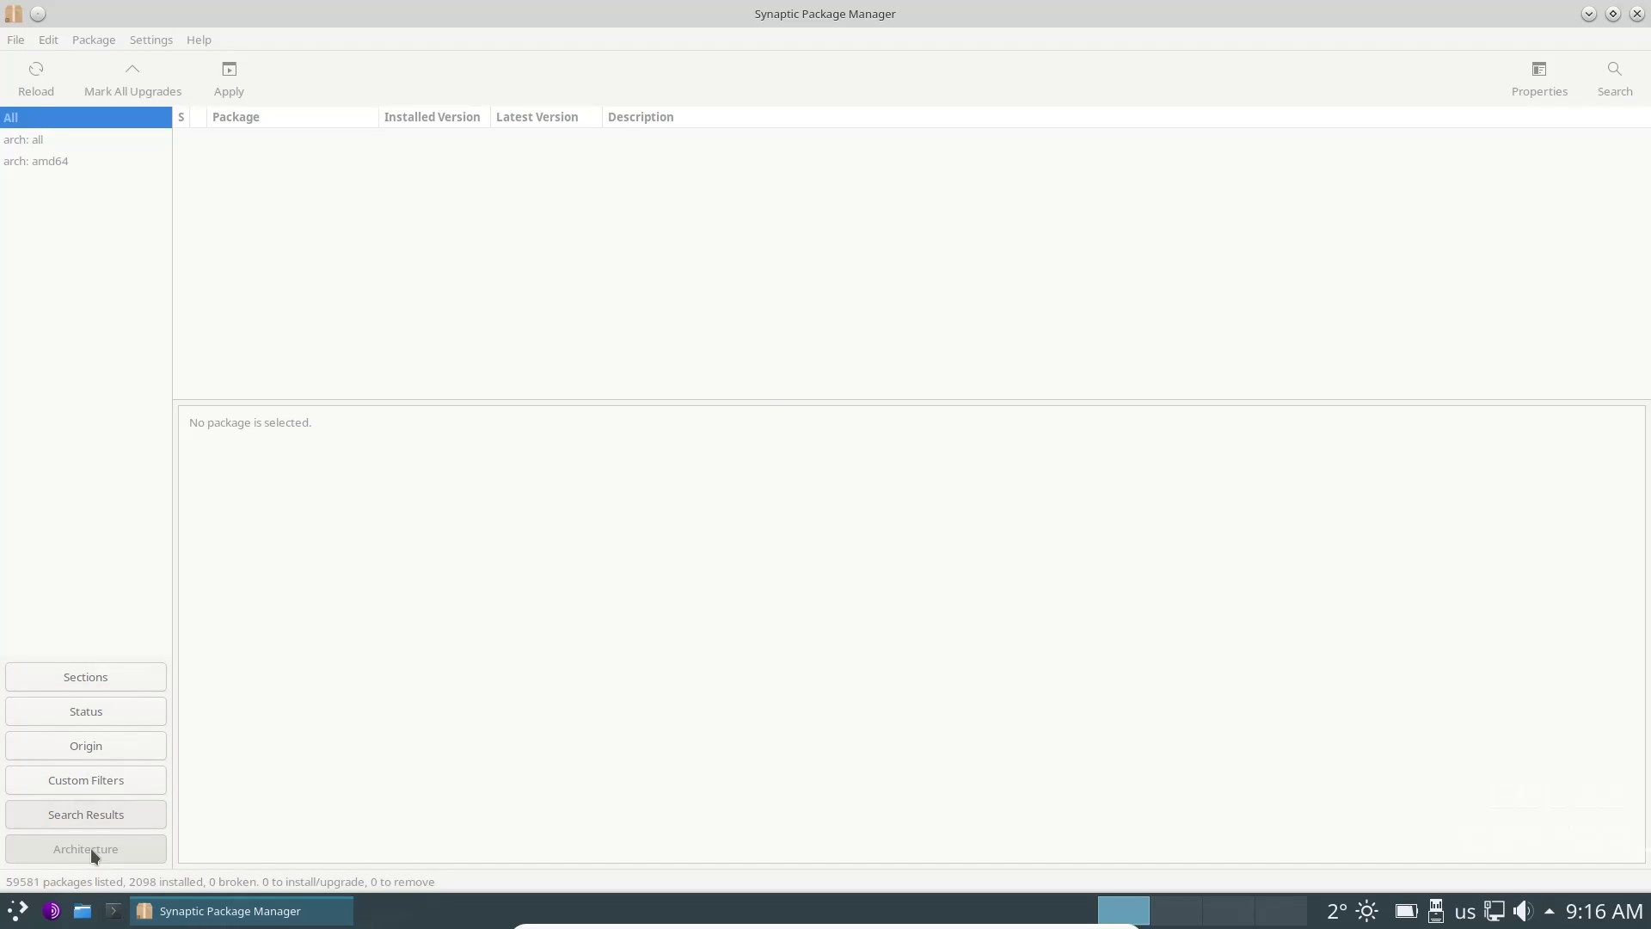
{"action": "left_click", "coordinate": [89, 676]}
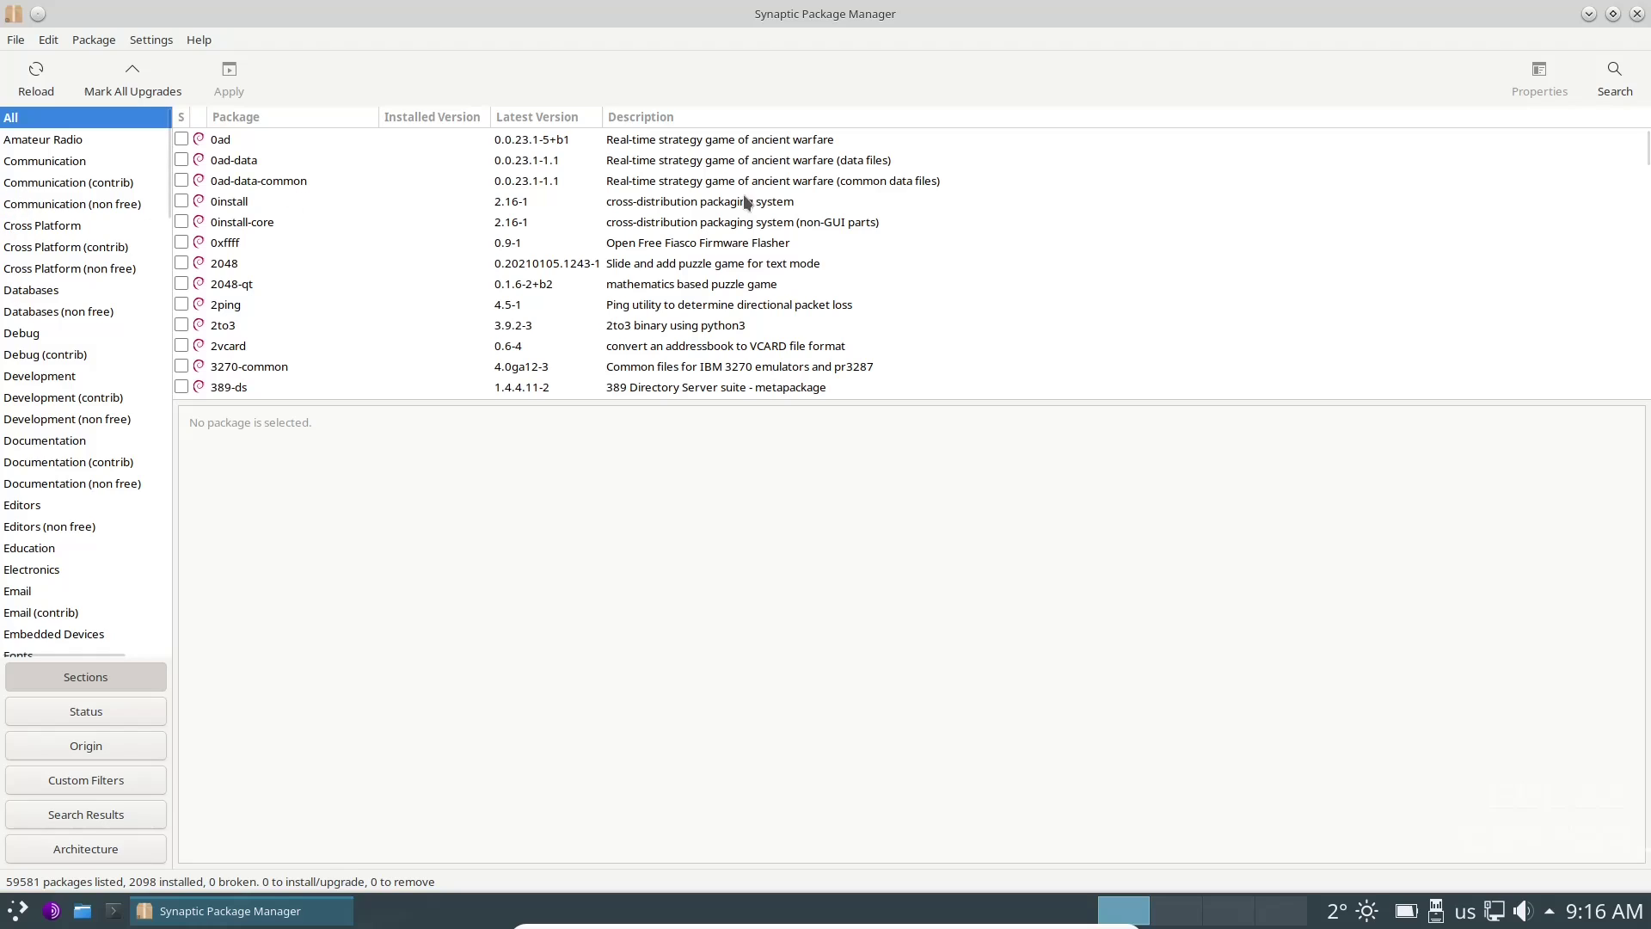
Search the packages for obs-studio and mark it for installation, accepting the additional required packages.
{"action": "left_click", "coordinate": [1613, 79]}
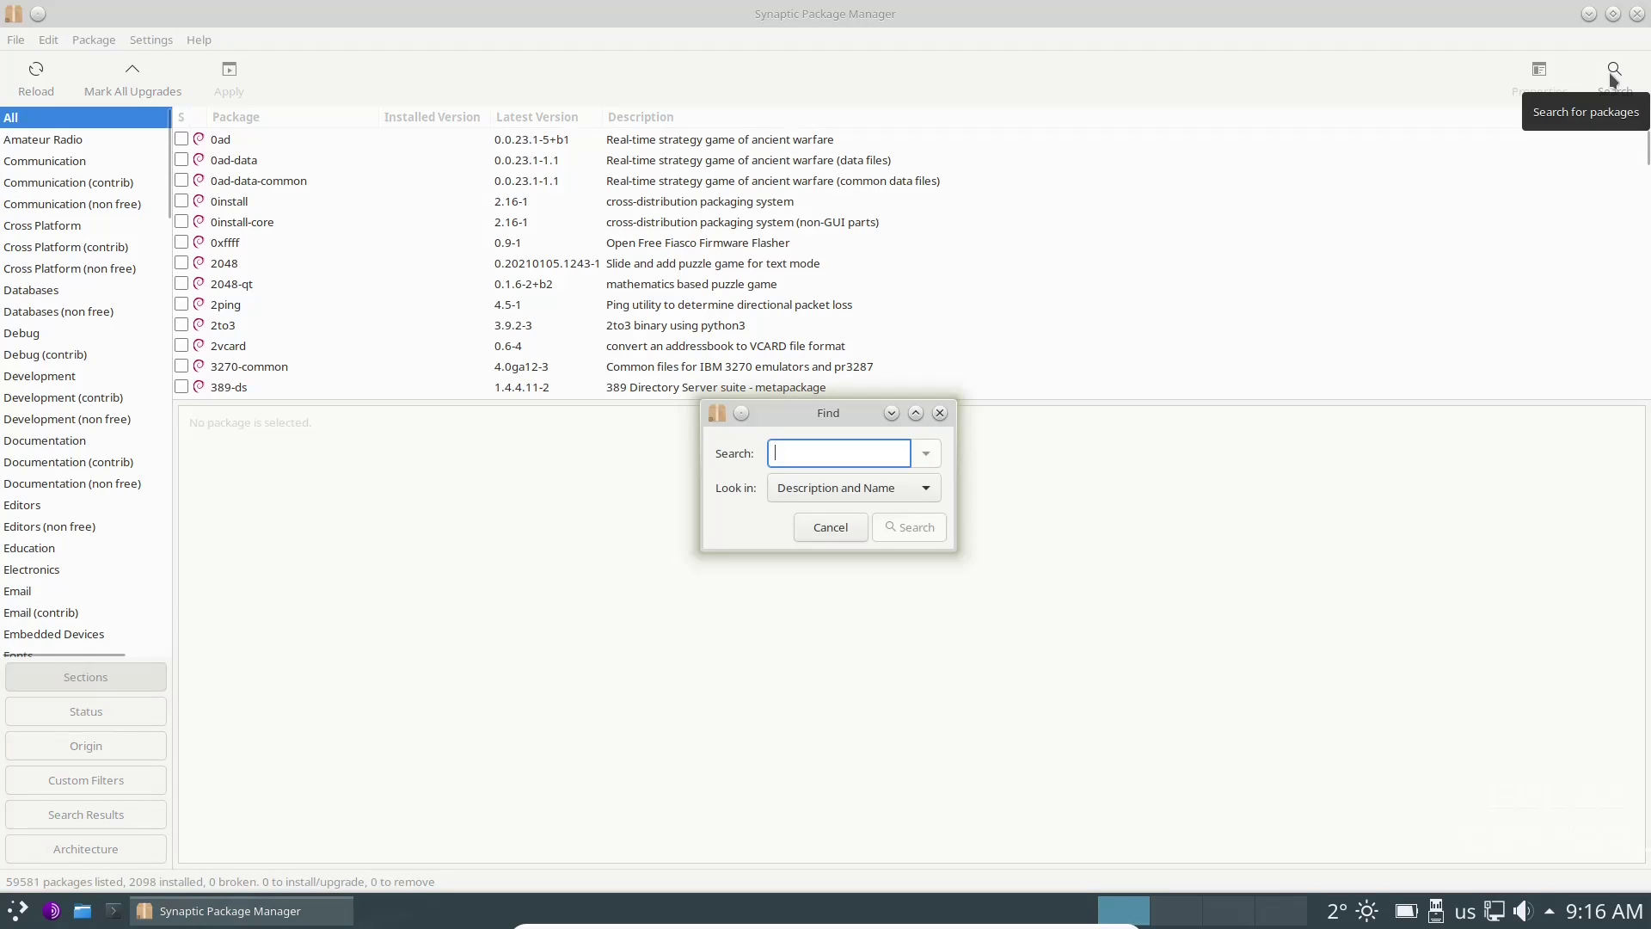
{"action": "type", "text": "ob"}
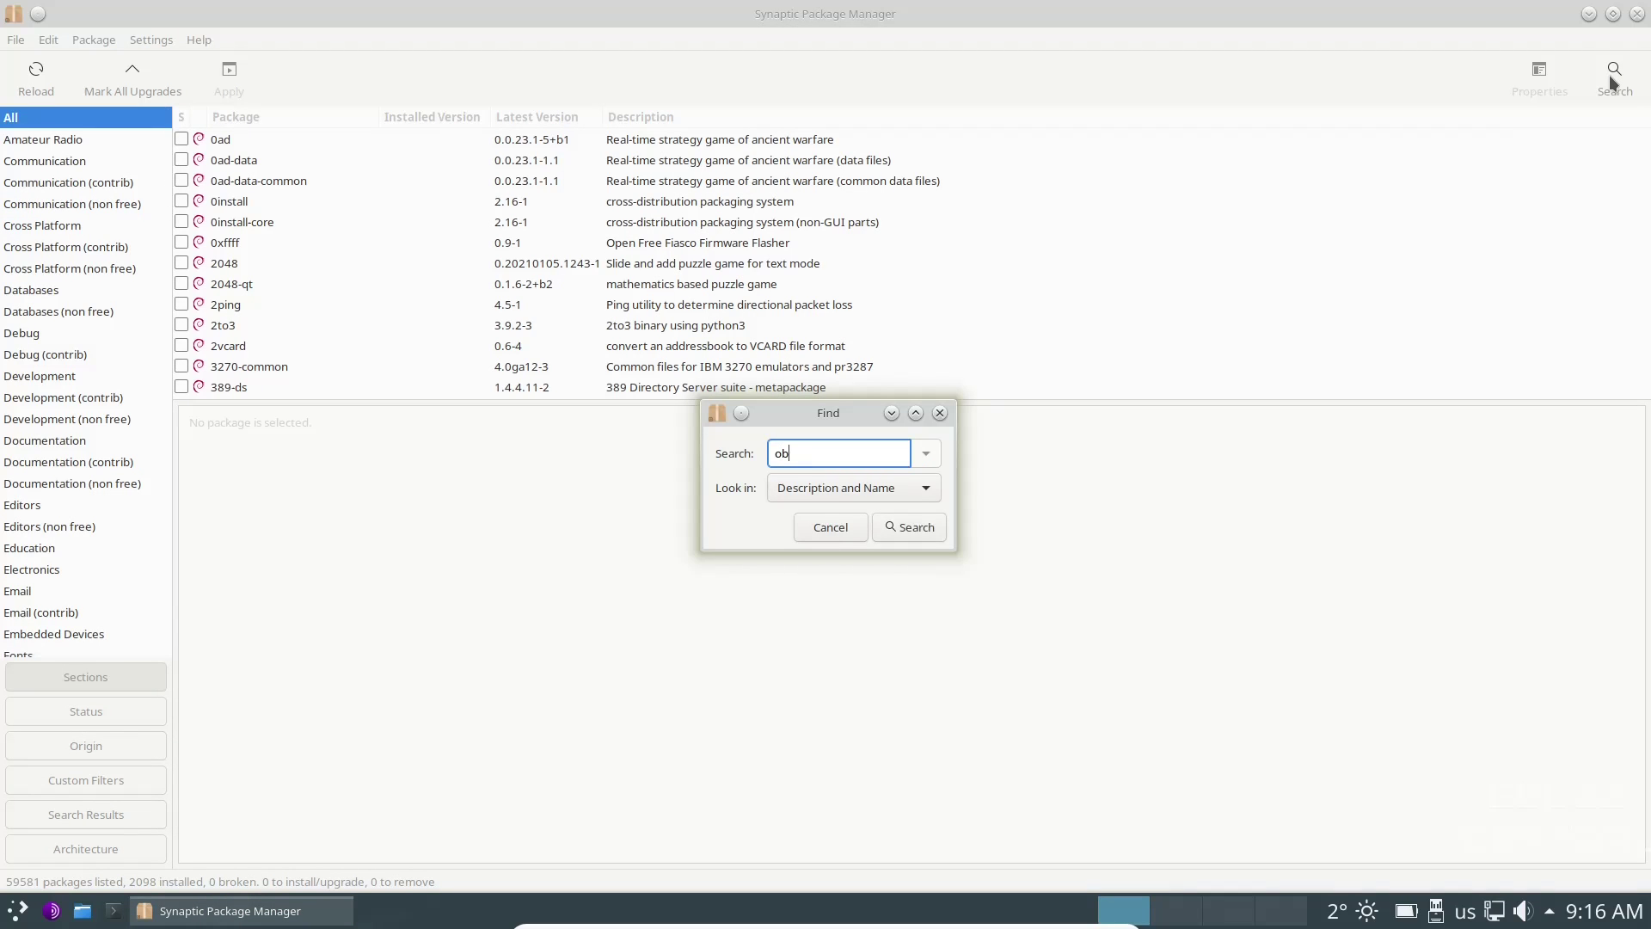
{"action": "type", "text": "s-studio"}
{"action": "key", "text": "Return"}
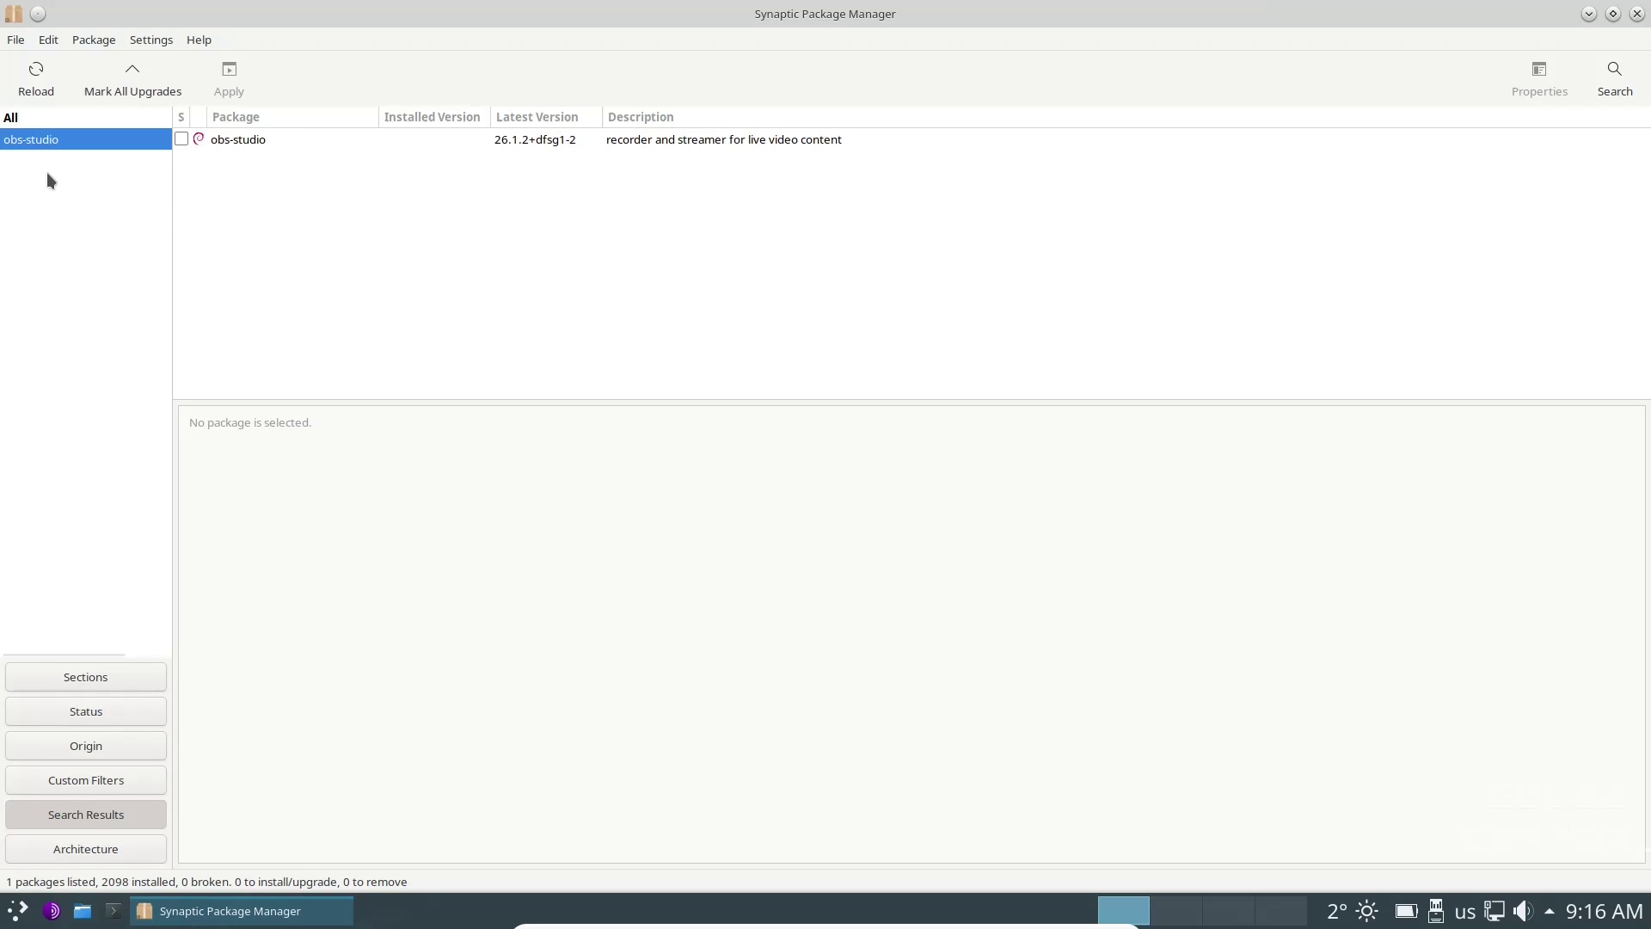
{"action": "left_click", "coordinate": [180, 137]}
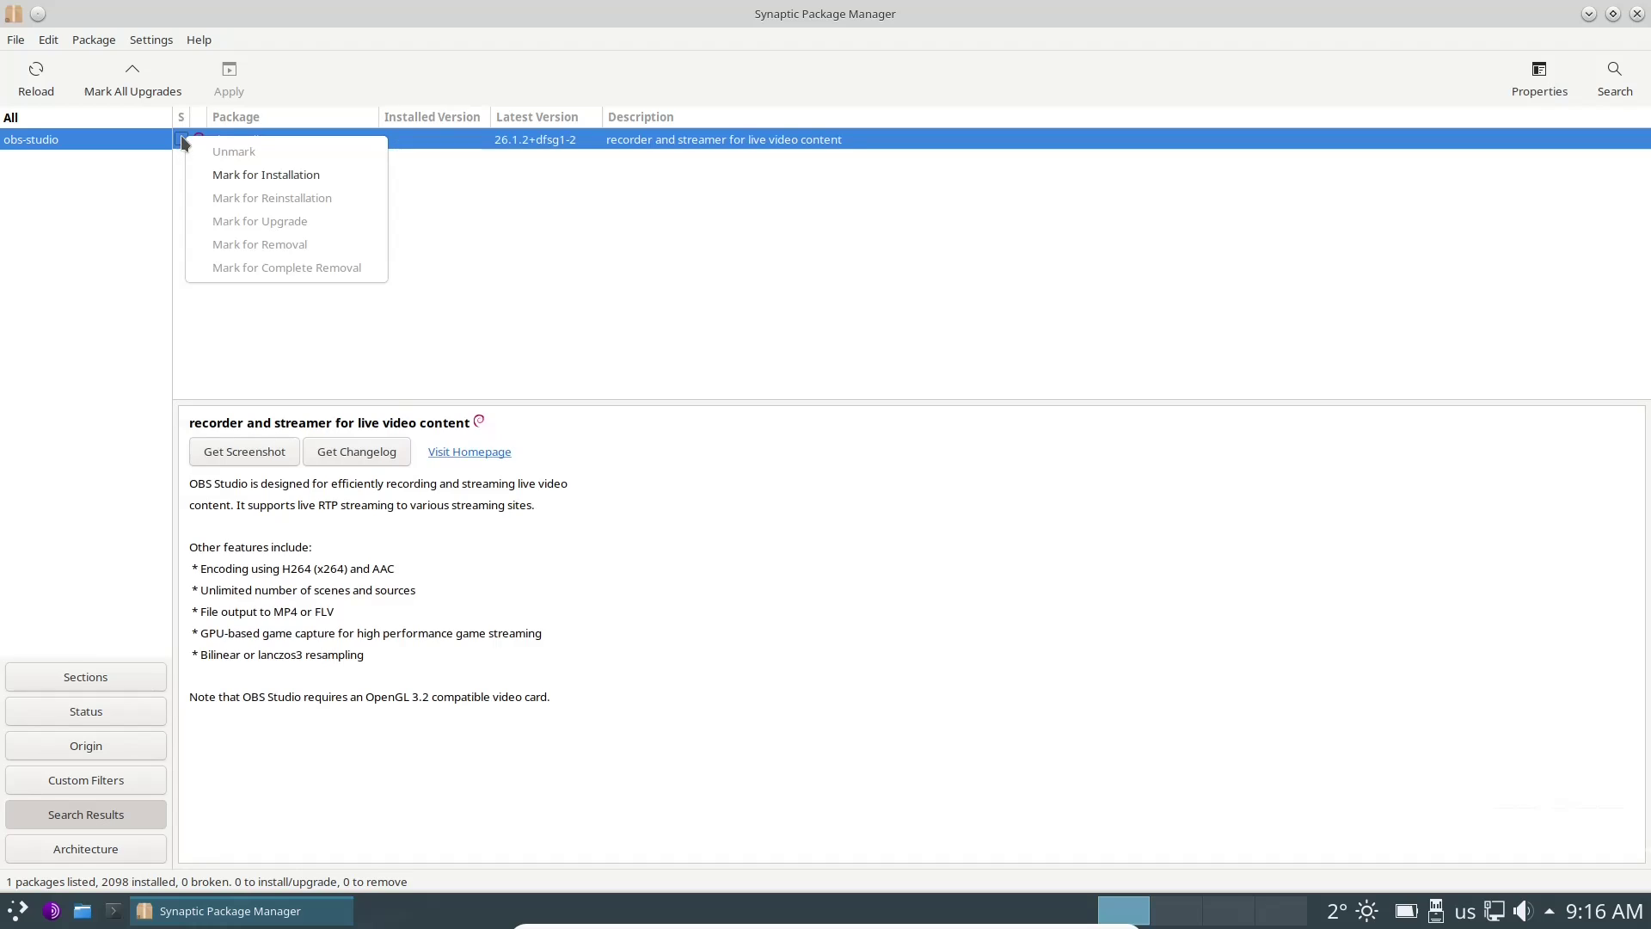
{"action": "left_click", "coordinate": [225, 173]}
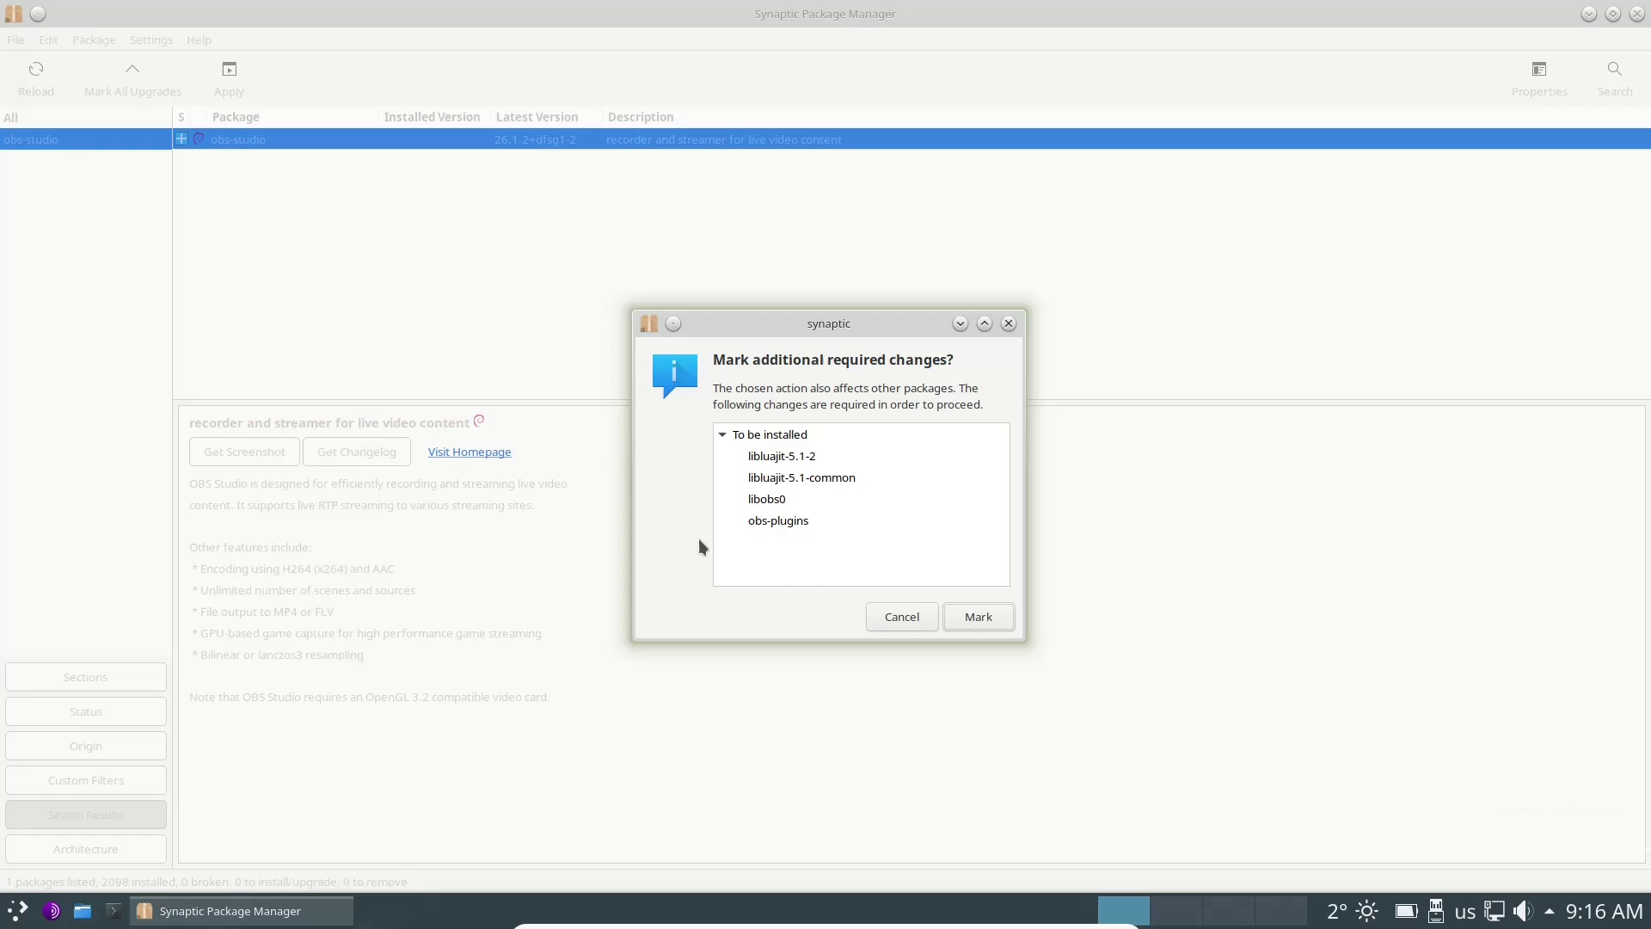
{"action": "left_click", "coordinate": [963, 617]}
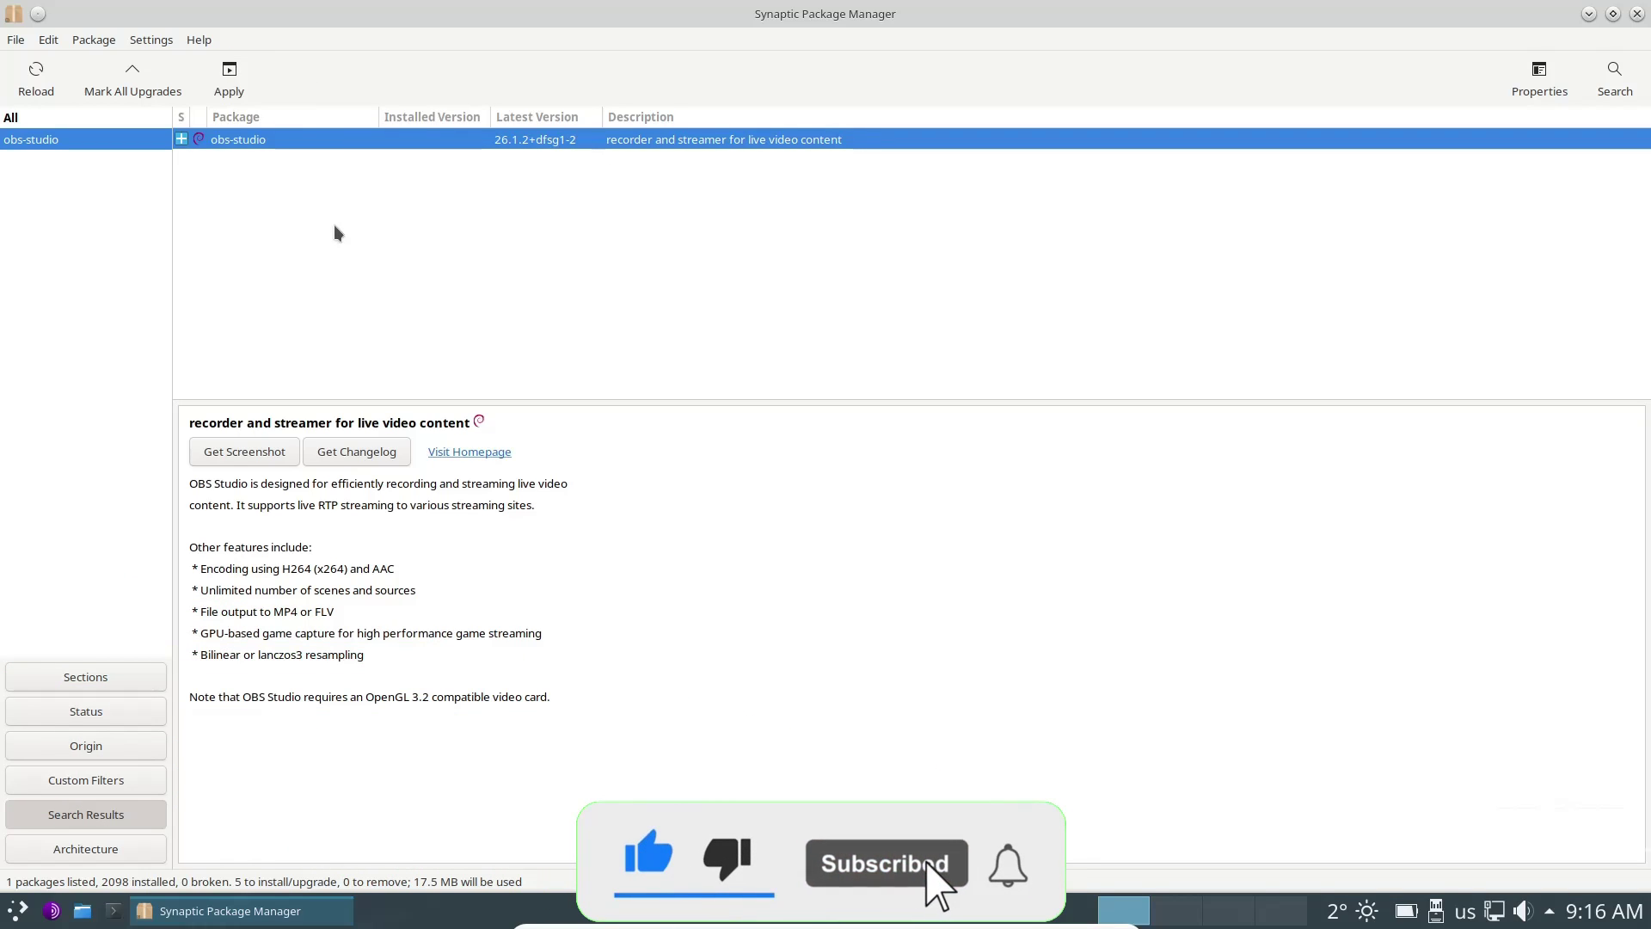
Search the packages for kdenlive and mark it for installation together with its required dependencies.
{"action": "left_click", "coordinate": [1619, 98]}
{"action": "type", "text": "kd"}
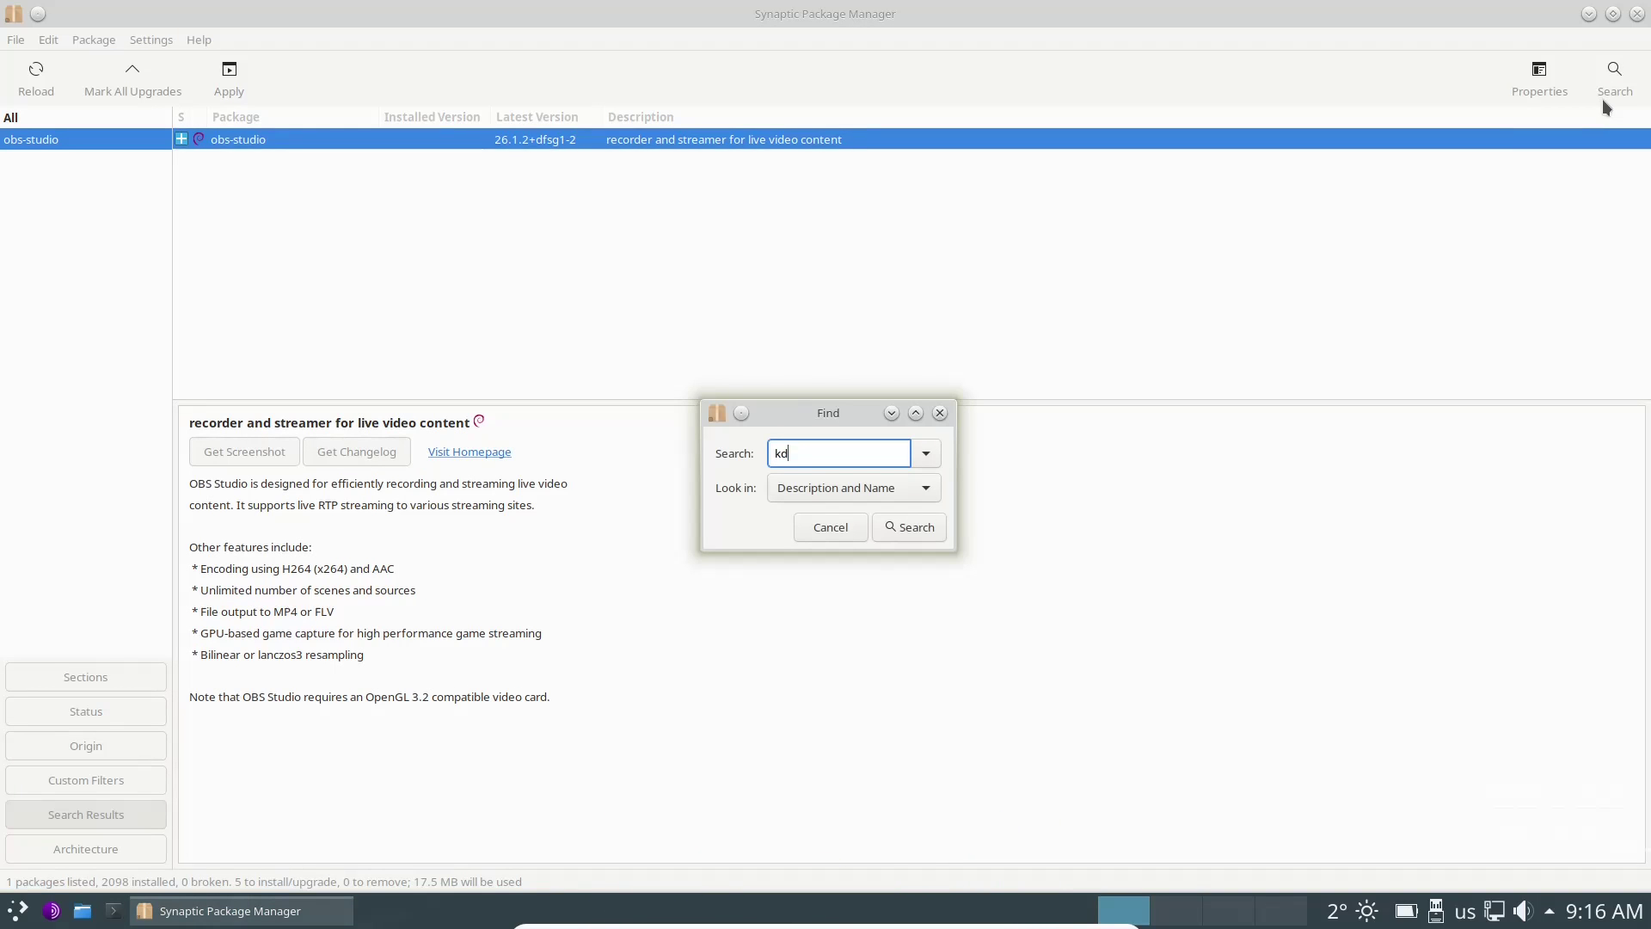
{"action": "type", "text": "enlive"}
{"action": "key", "text": "Return"}
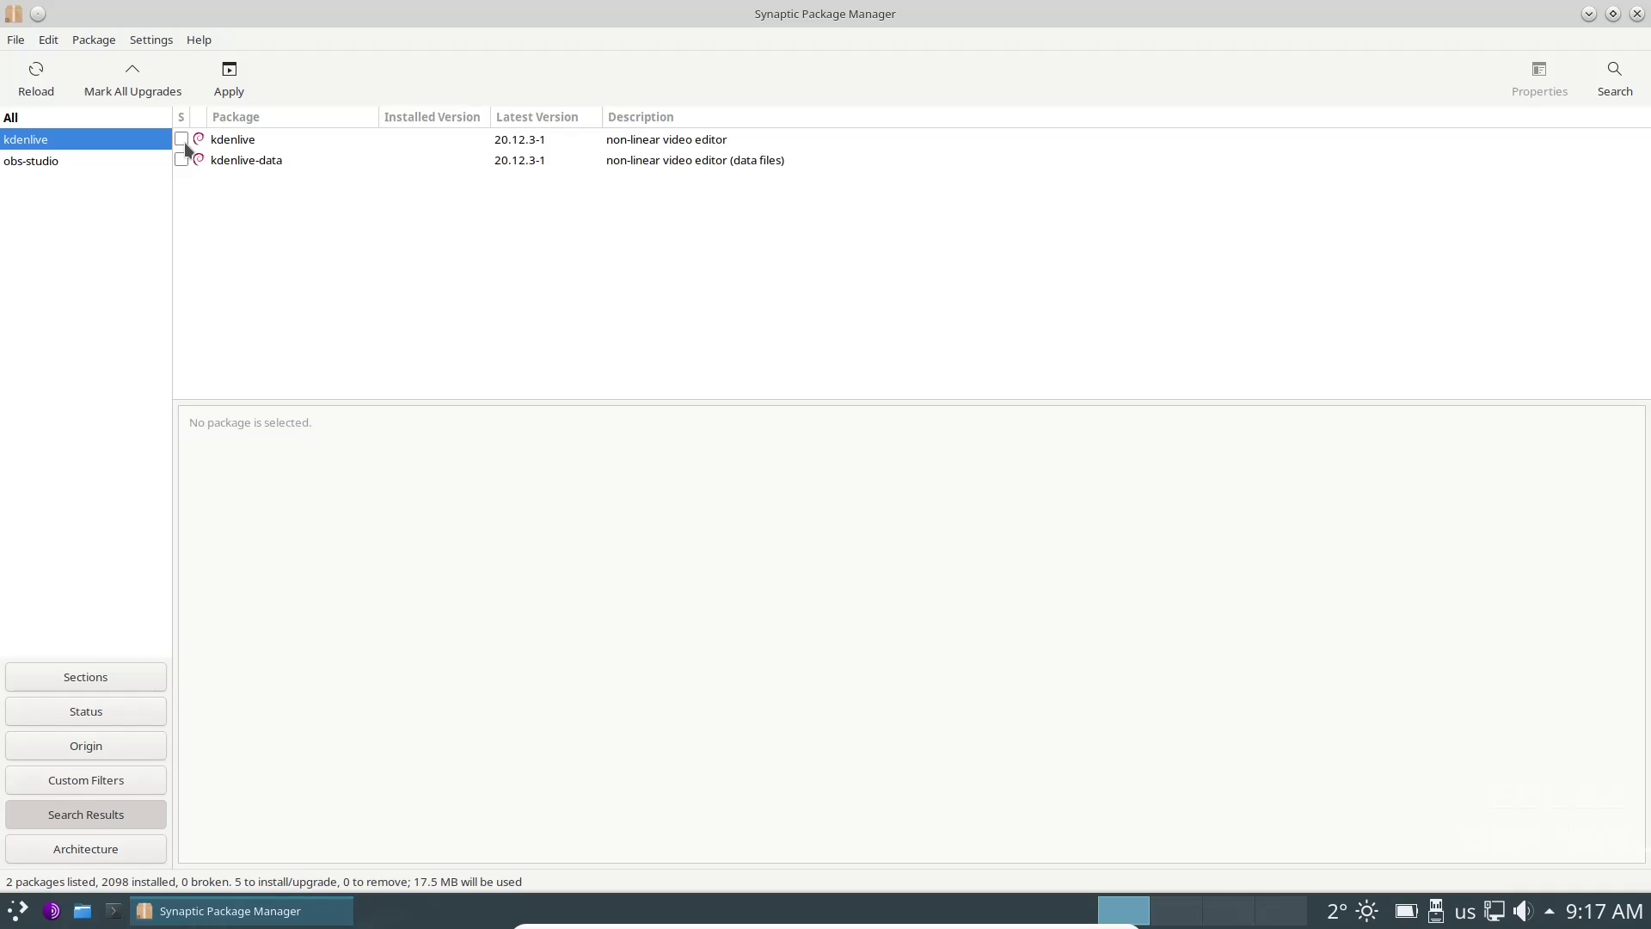
{"action": "left_click", "coordinate": [181, 139]}
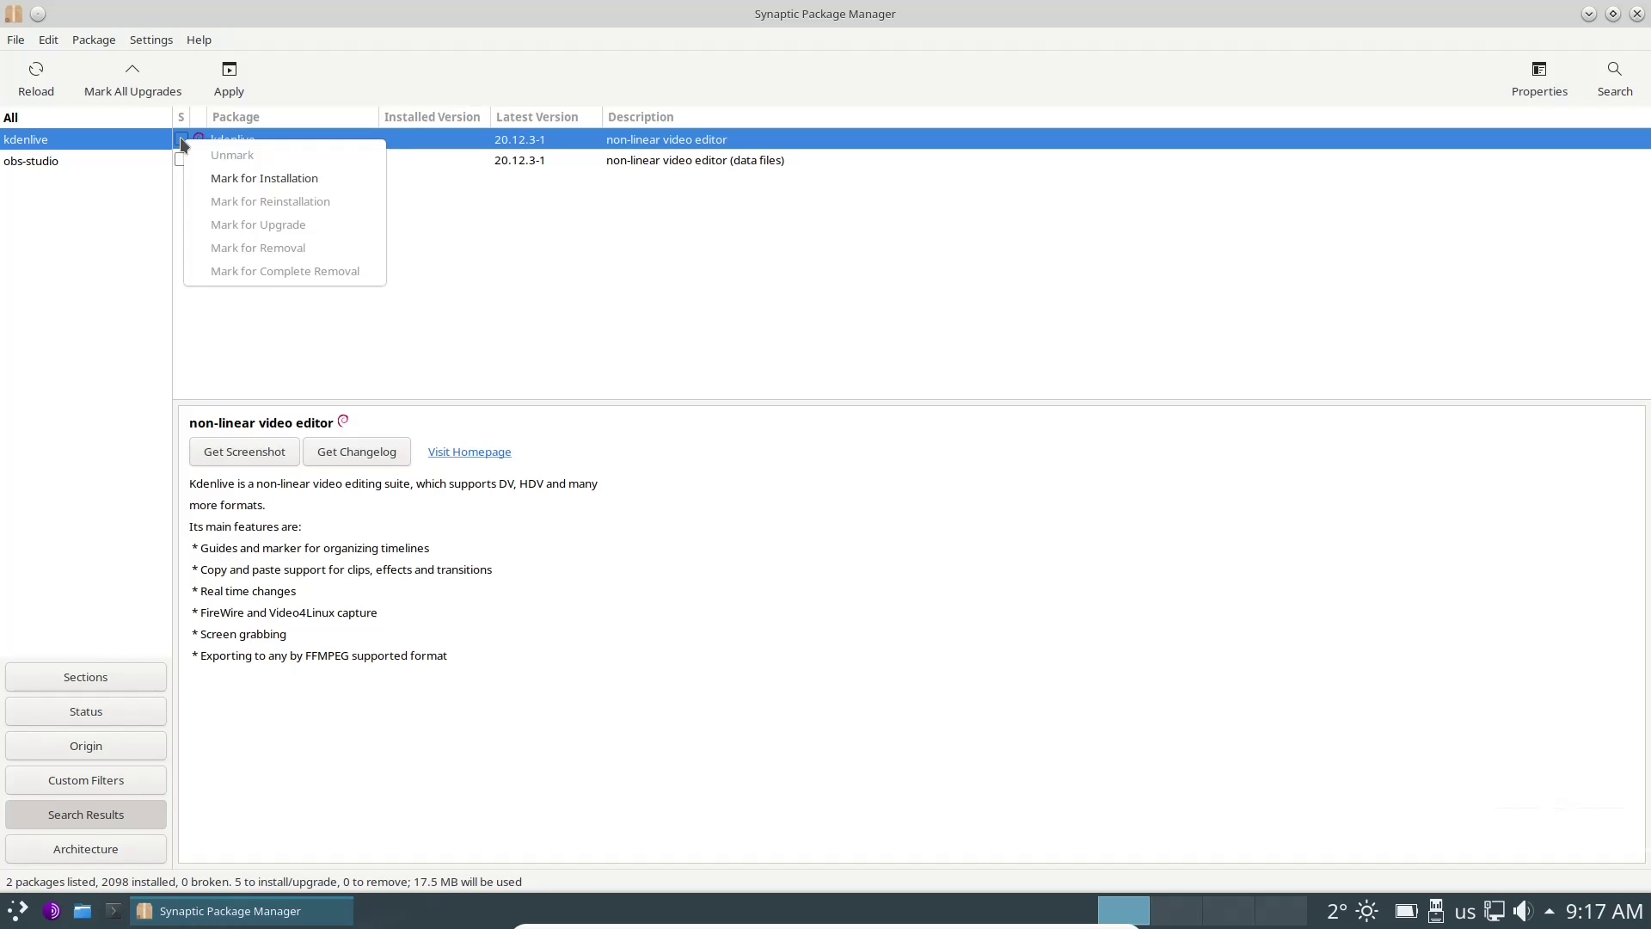
{"action": "left_click", "coordinate": [220, 179]}
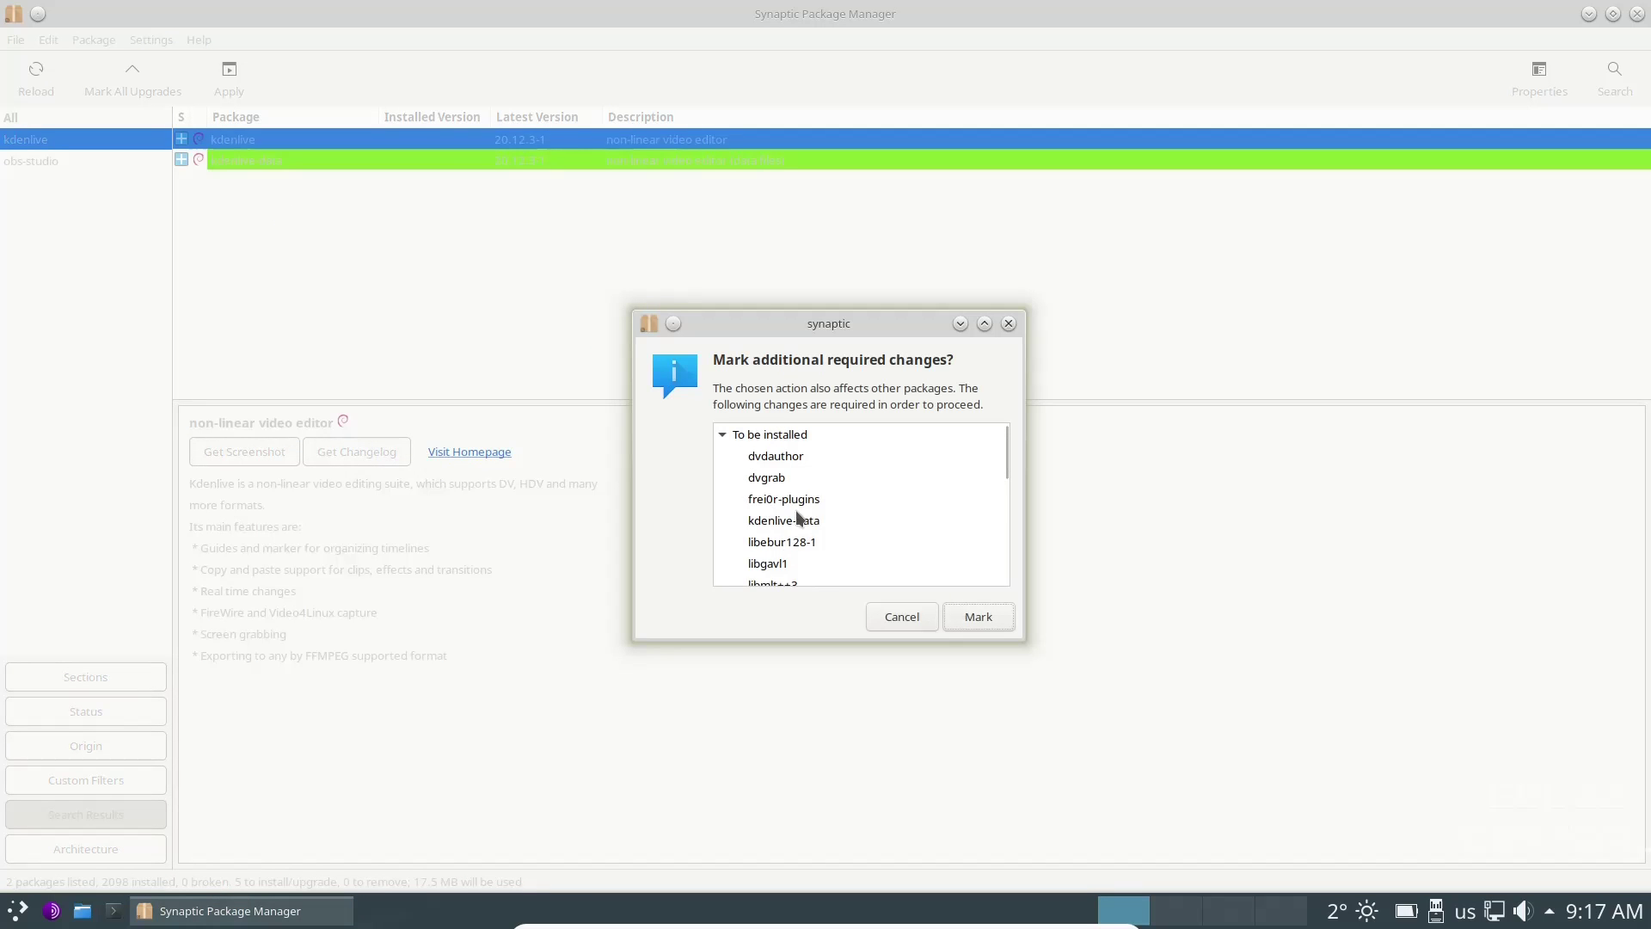
{"action": "left_click", "coordinate": [979, 616]}
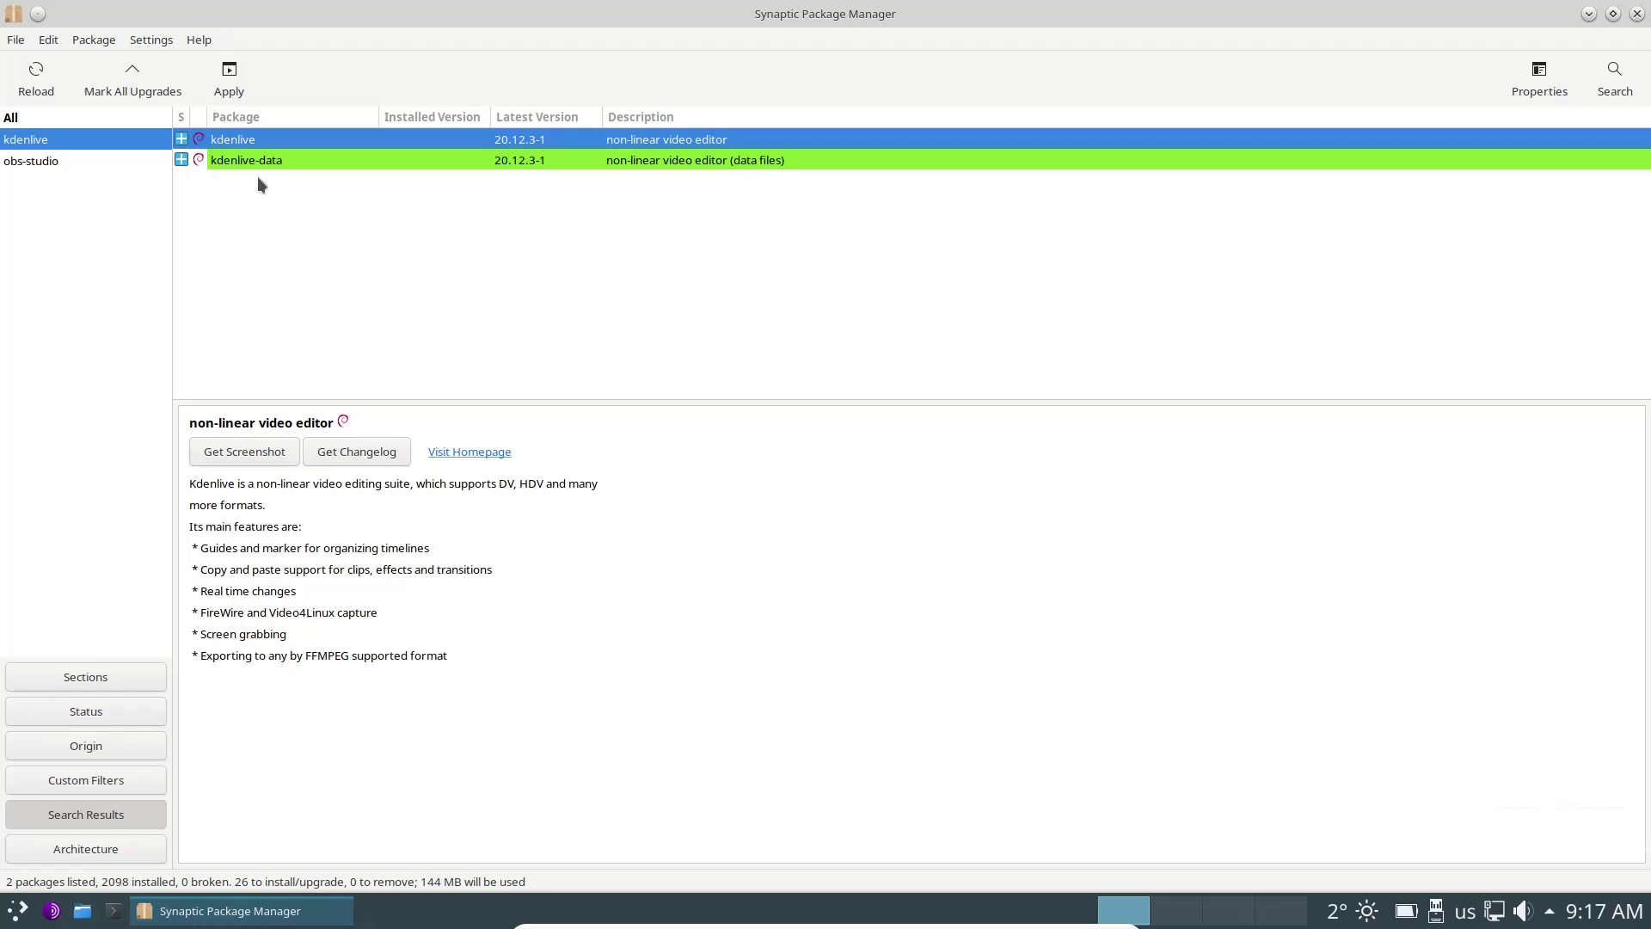
Quit Synaptic, discarding the marked changes, and open System Settings from the application menu's favorites, moving its window toward the desktop's upper middle.
{"action": "left_click", "coordinate": [1637, 19]}
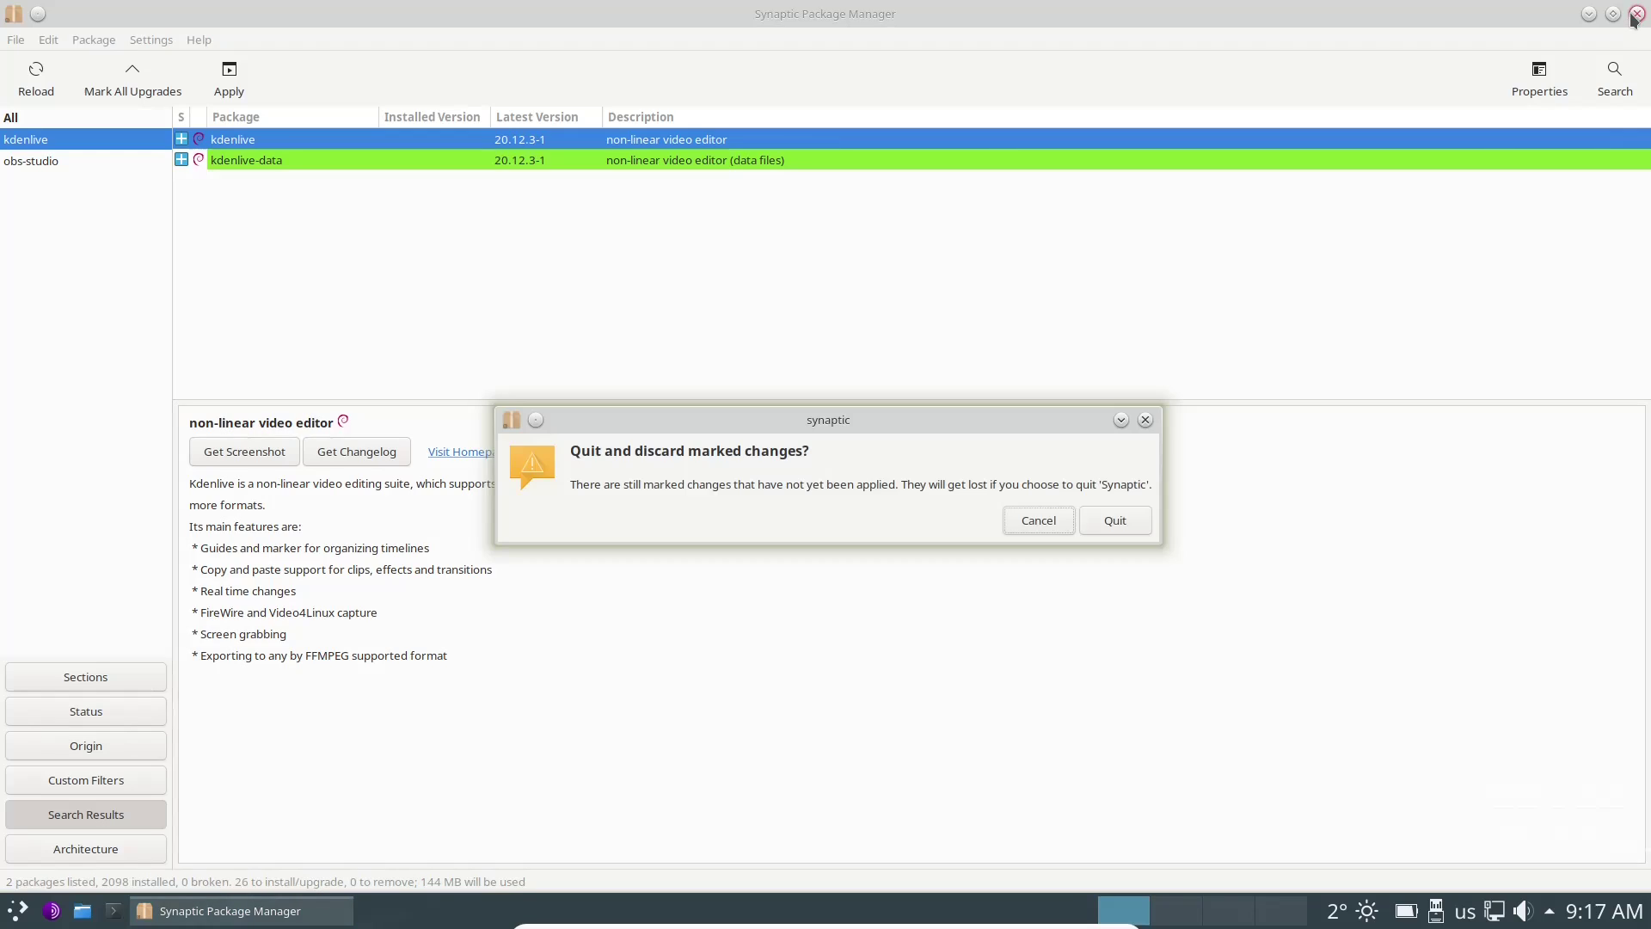
{"action": "left_click", "coordinate": [1094, 523]}
{"action": "left_click", "coordinate": [19, 910]}
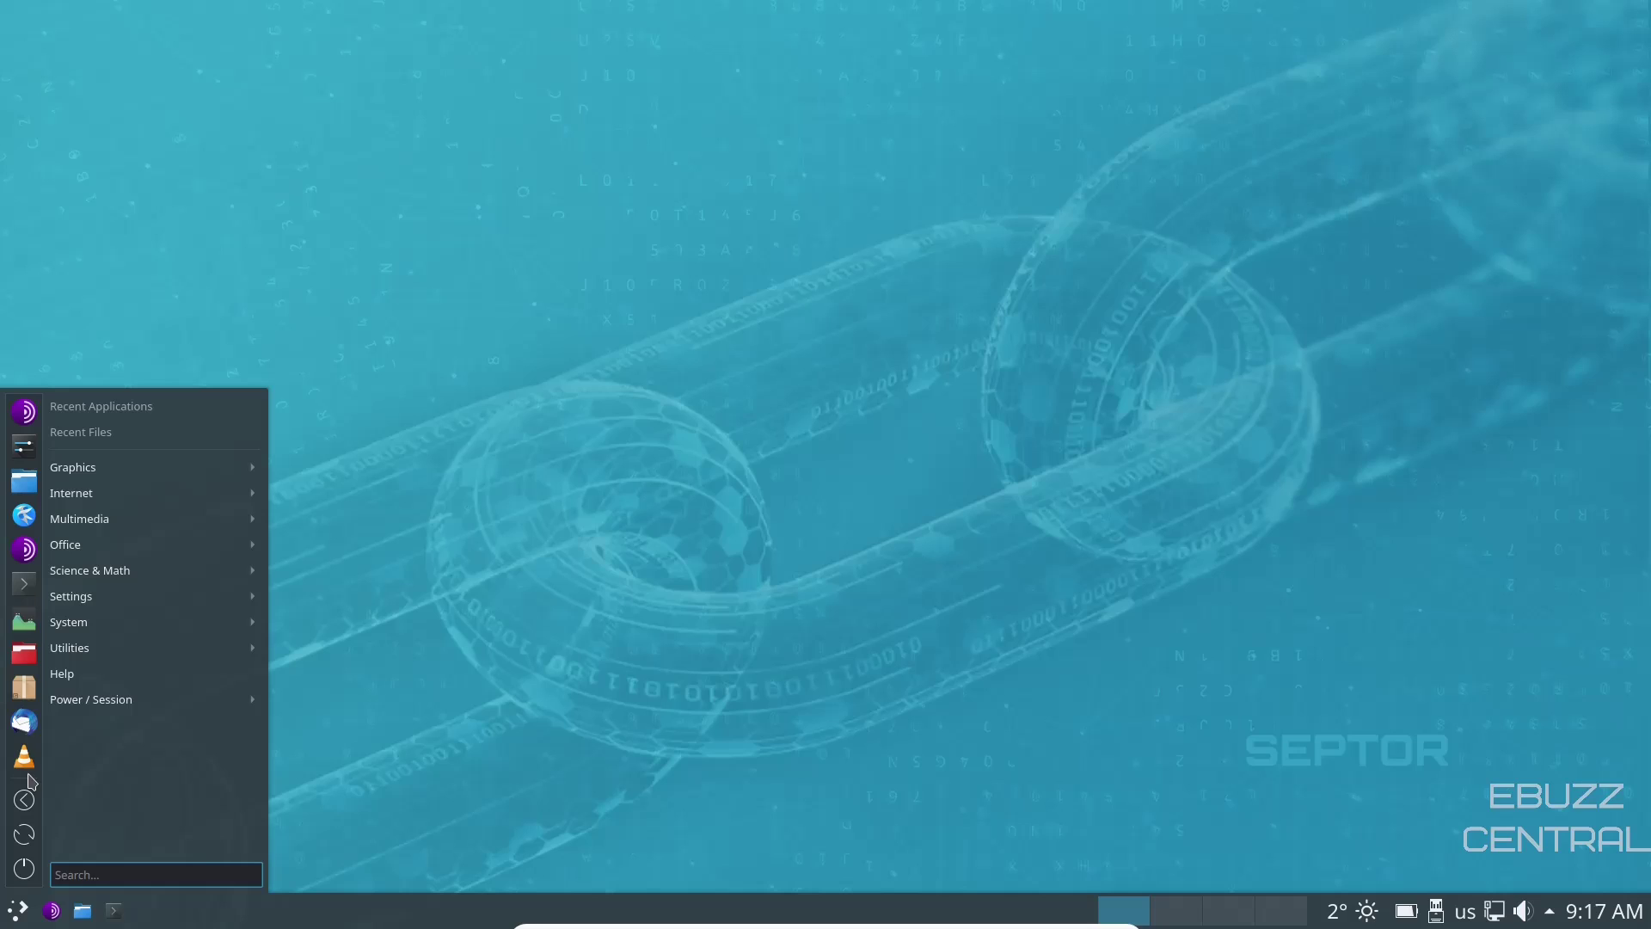
{"action": "left_click", "coordinate": [24, 449]}
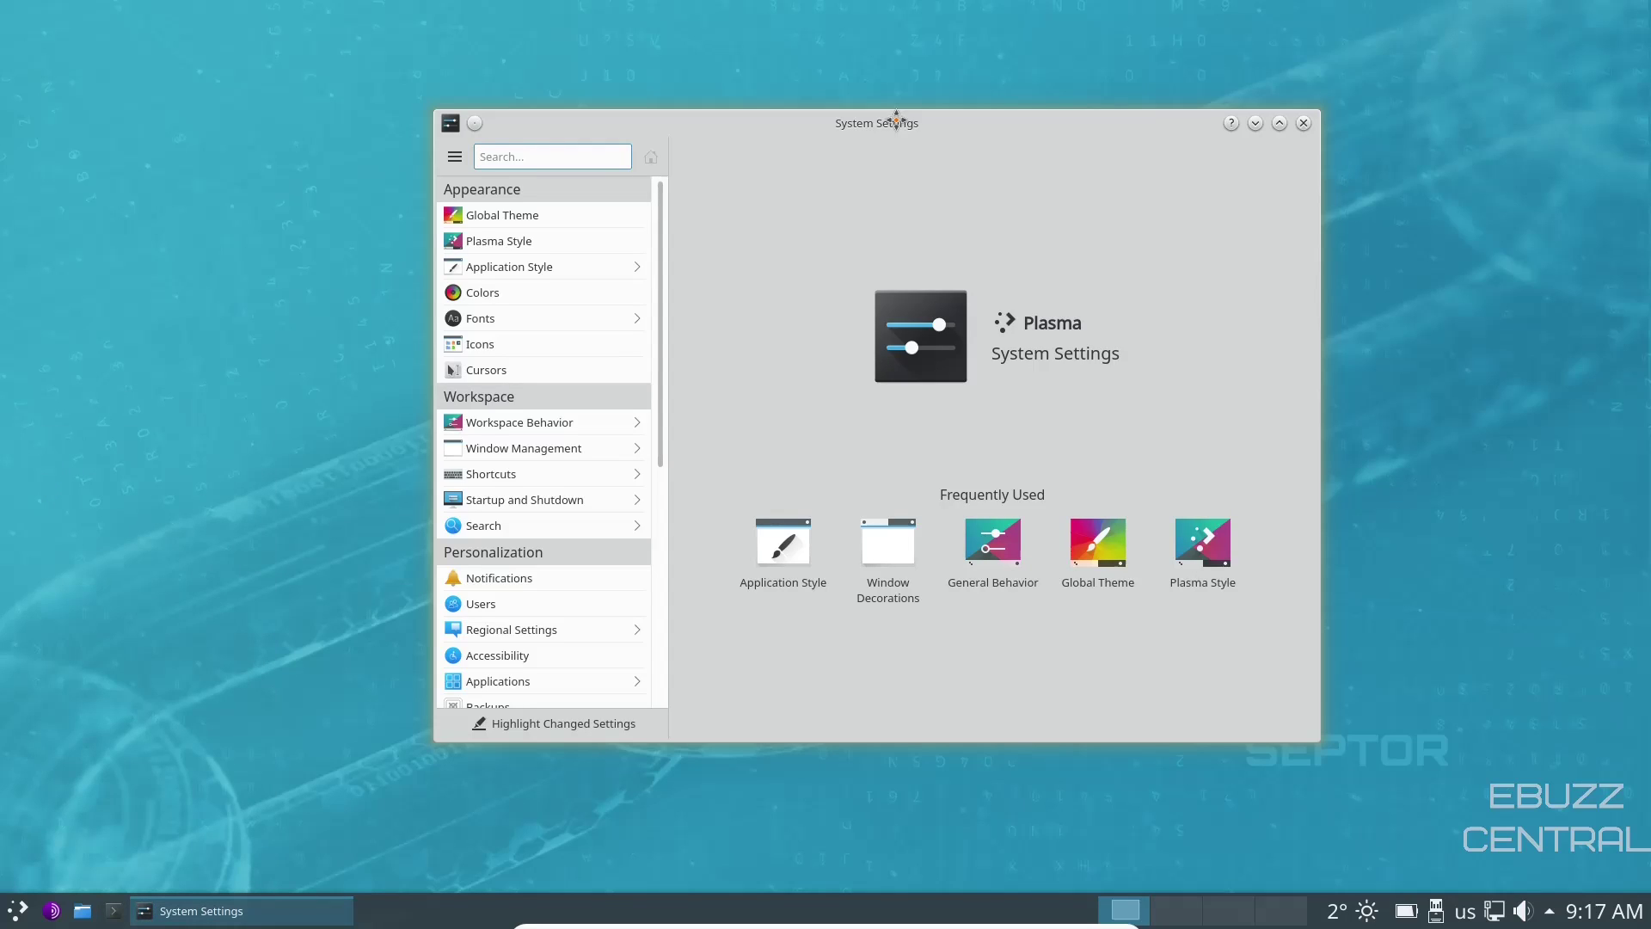
{"action": "left_click_drag", "start_coordinate": [896, 120], "coordinate": [839, 78]}
Apply the Breeze Dark global theme in System Settings.
{"action": "left_click", "coordinate": [419, 172]}
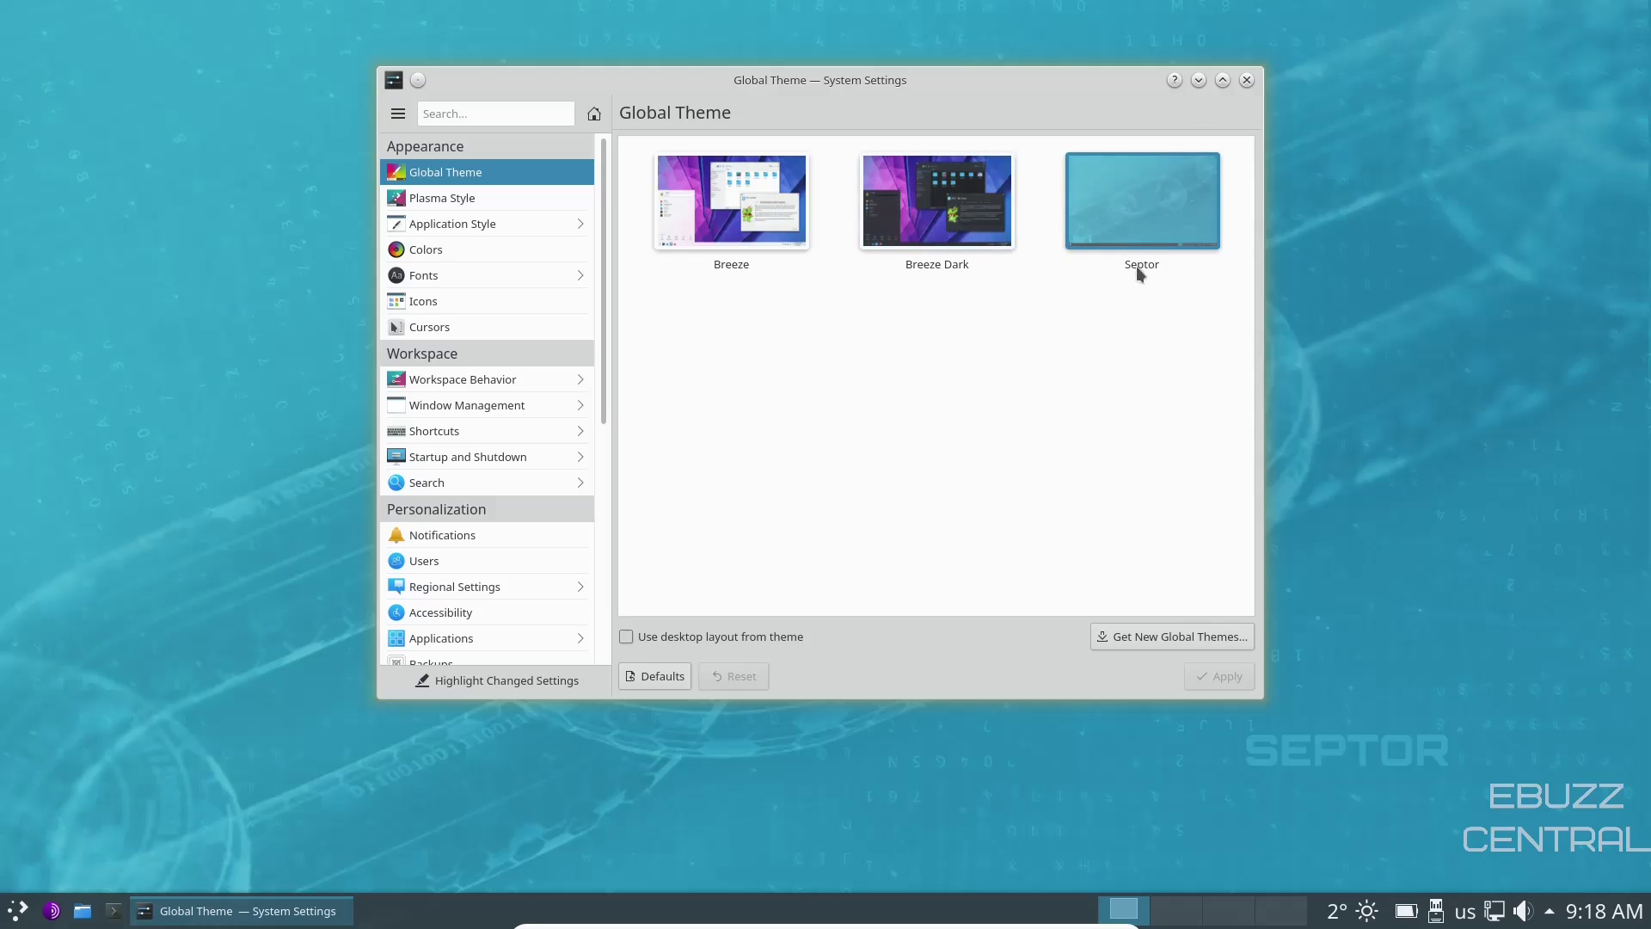
{"action": "left_click", "coordinate": [906, 222]}
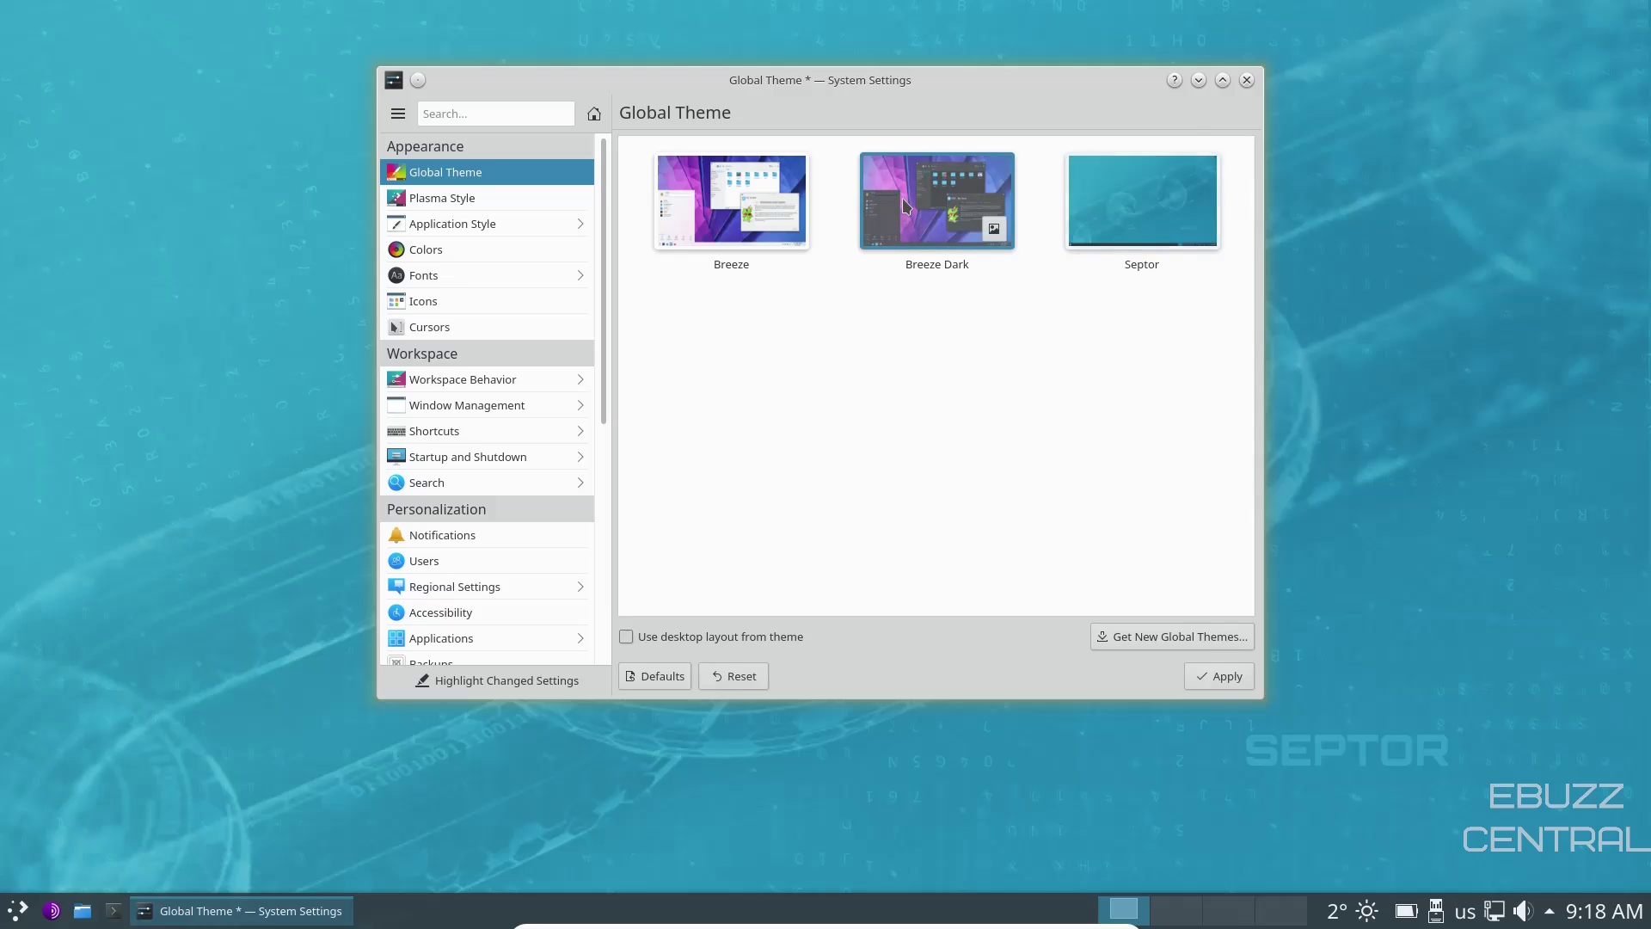
{"action": "left_click", "coordinate": [1227, 676]}
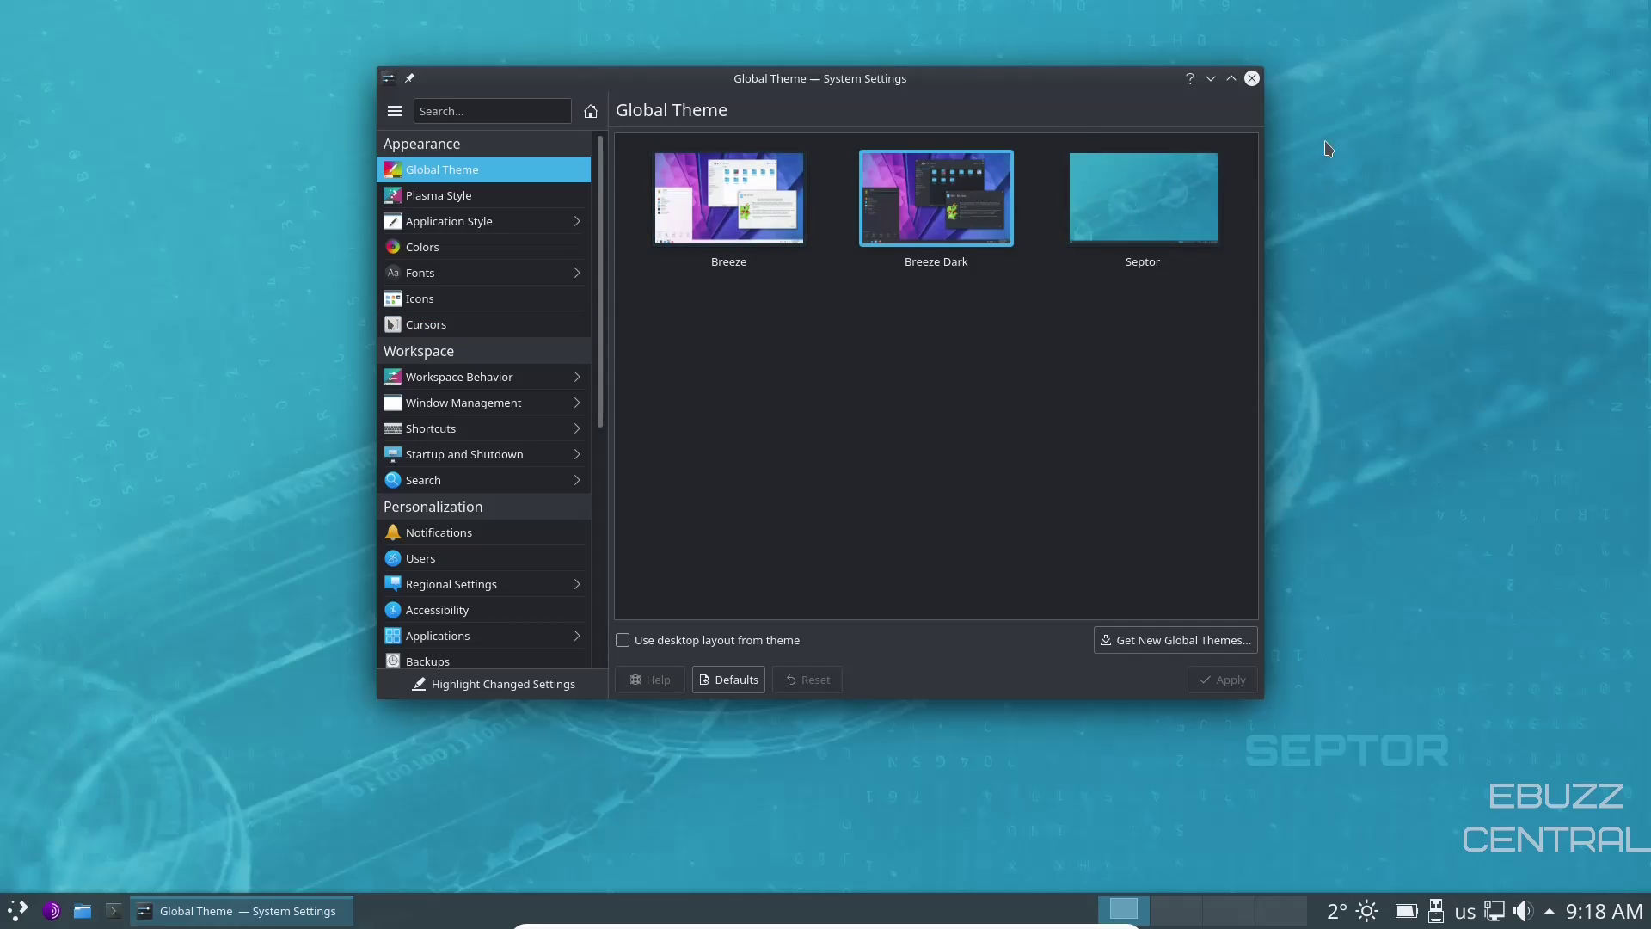
Browse the downloadable global themes sorted by highest rated, view the Sweet KDE details, and close the download window.
{"action": "left_click", "coordinate": [1152, 647]}
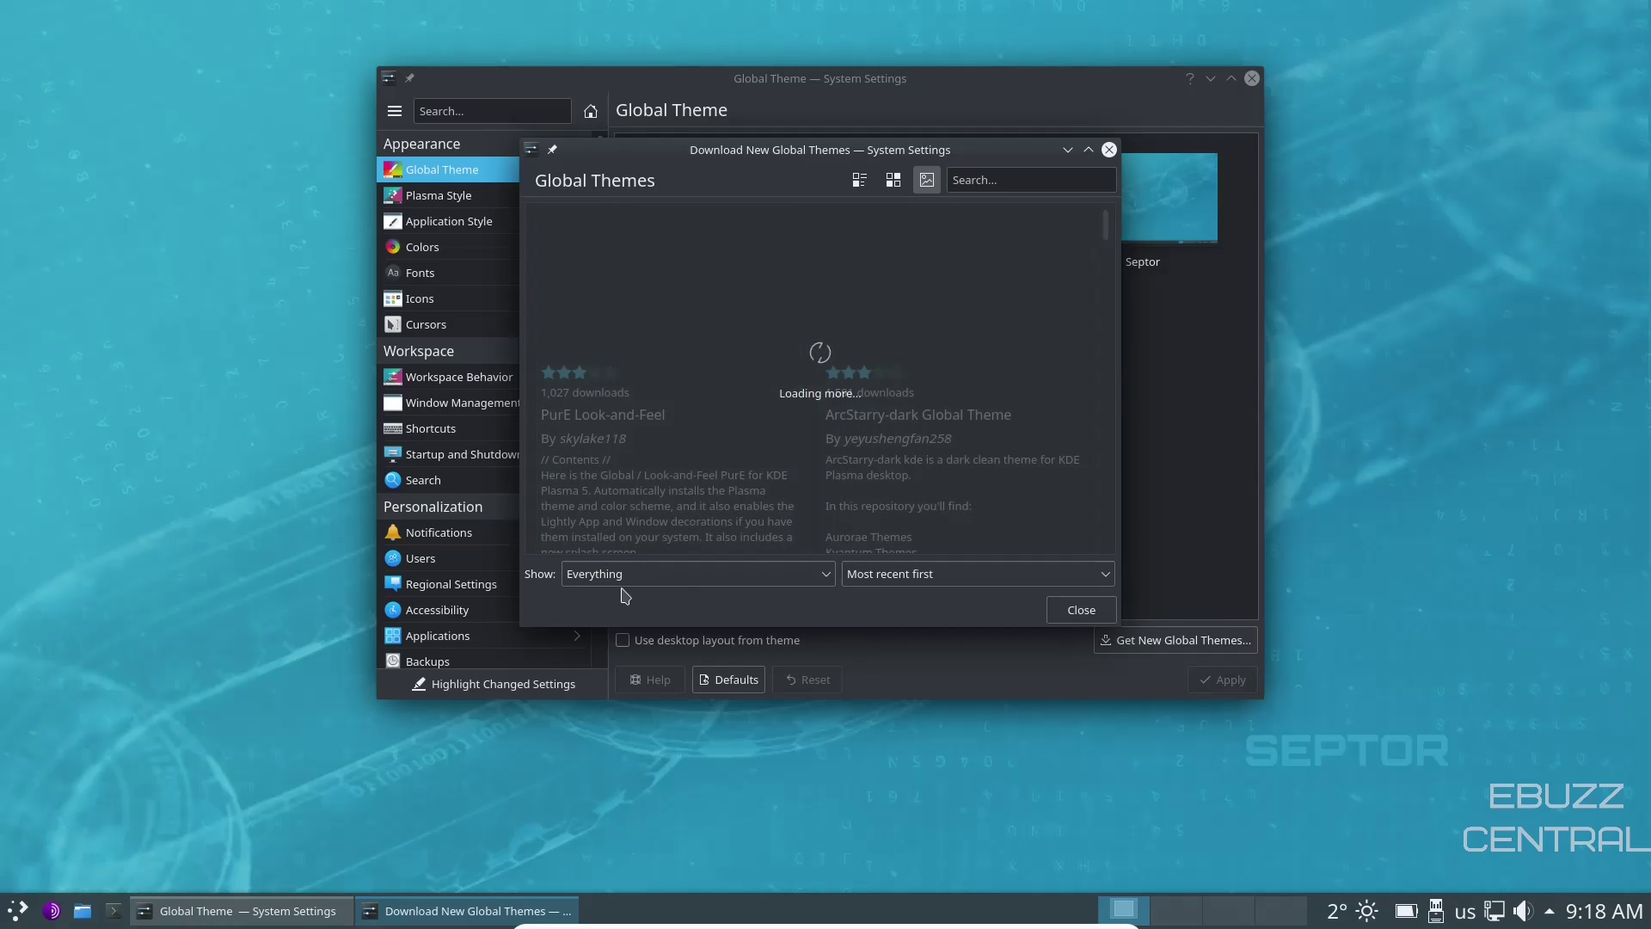
{"action": "left_click", "coordinate": [940, 583]}
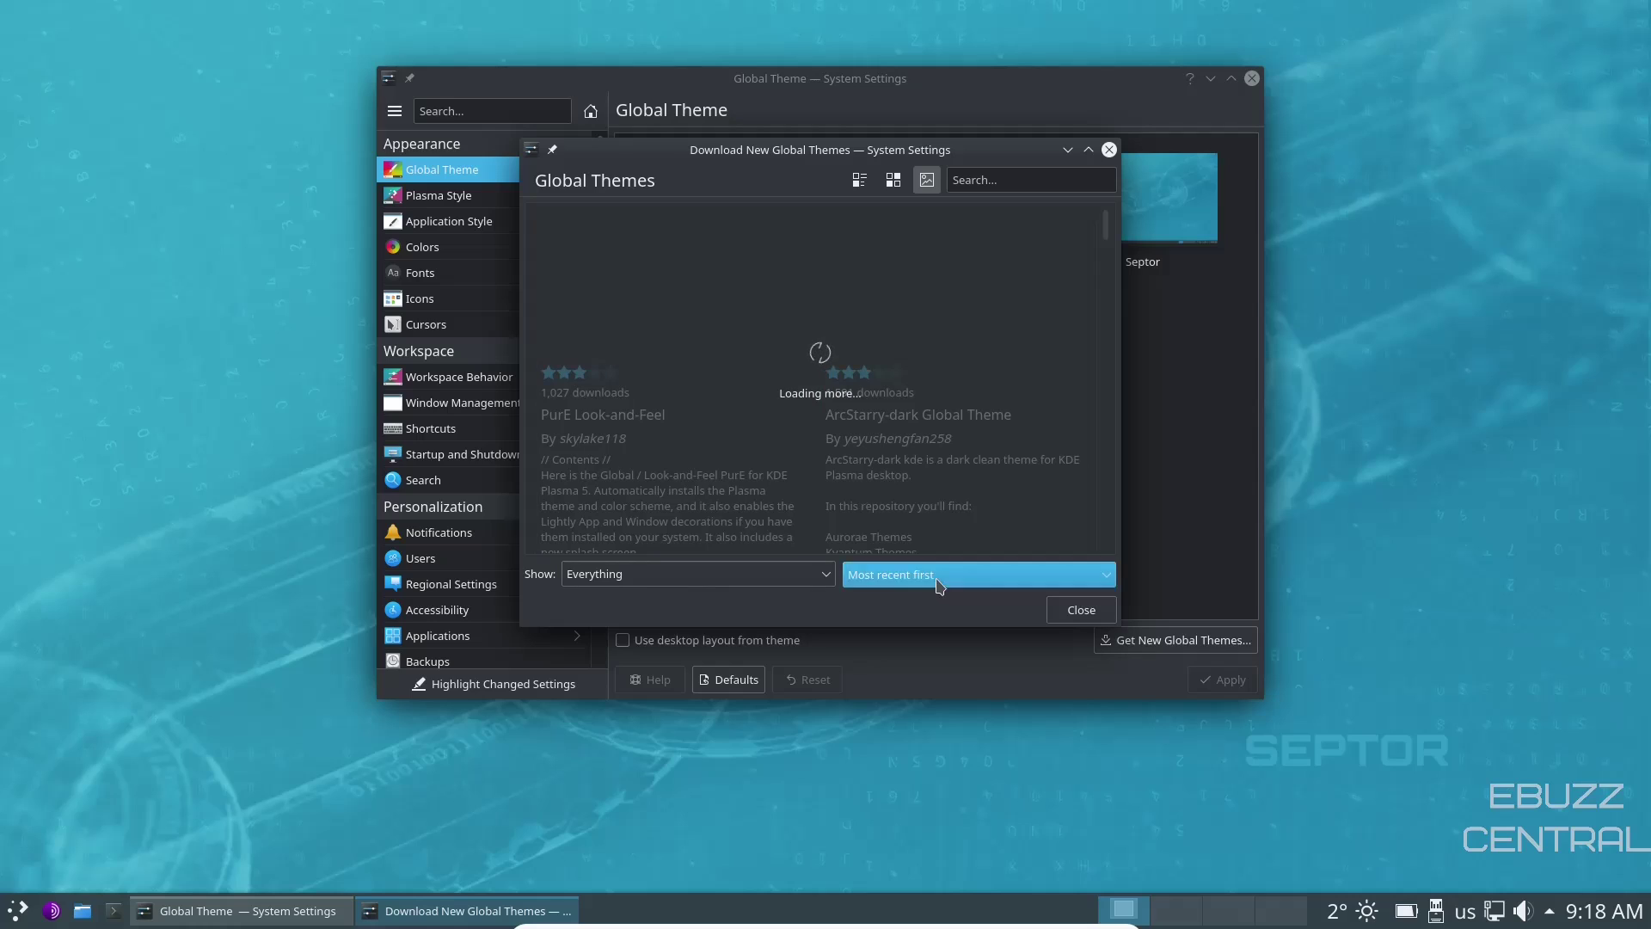
{"action": "left_click", "coordinate": [908, 527]}
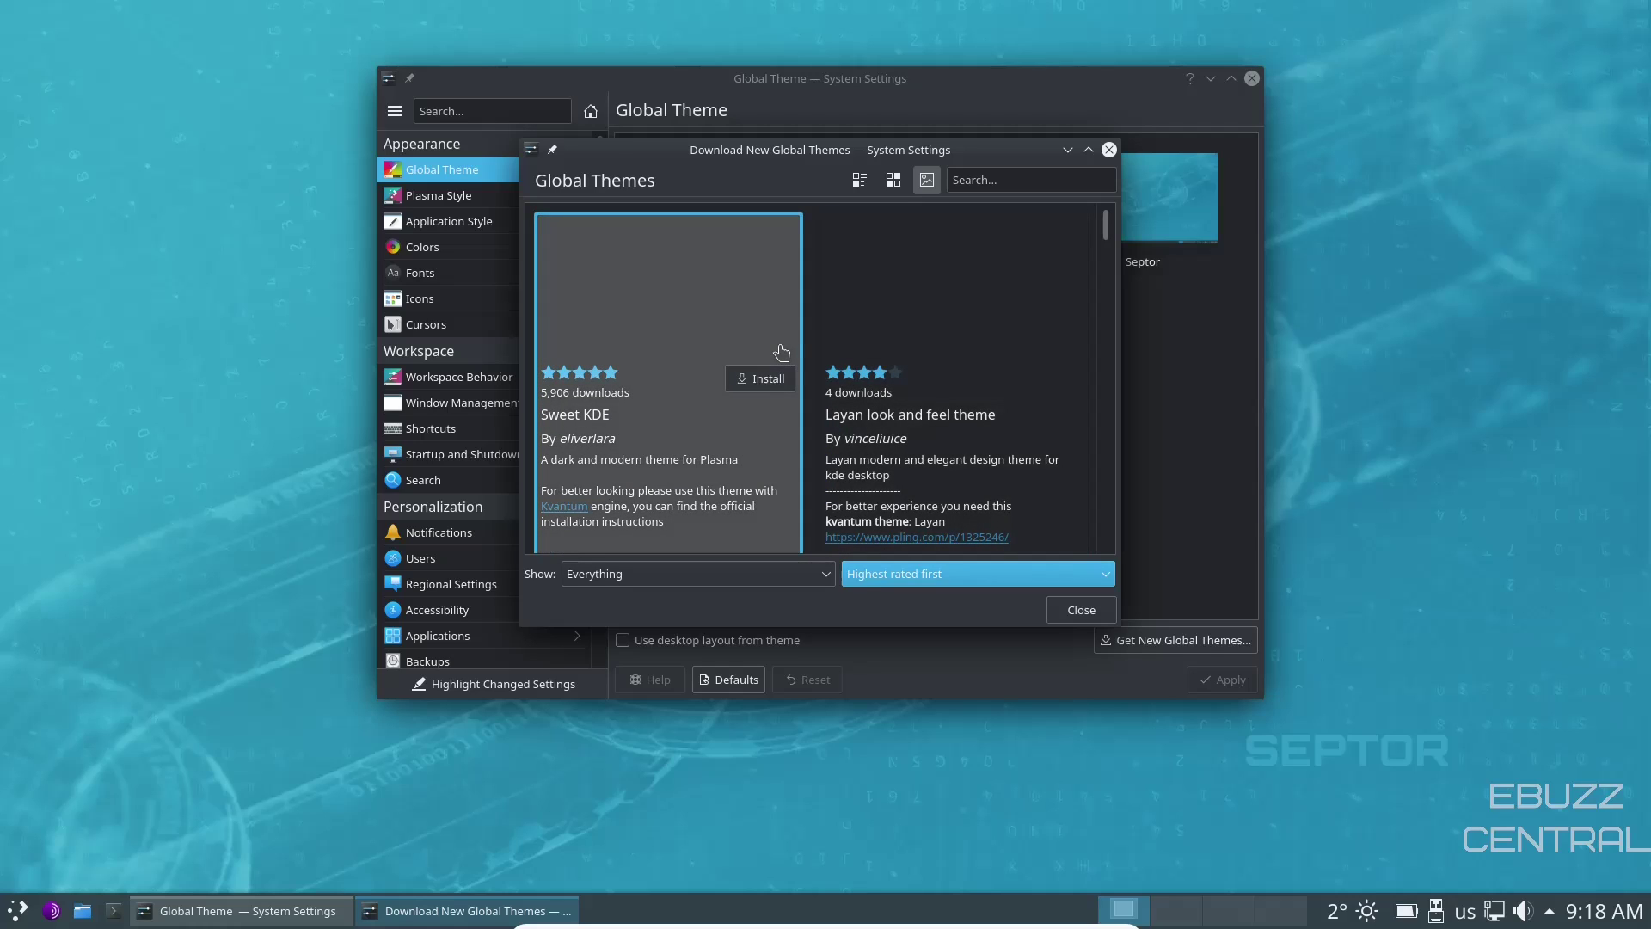
{"action": "scroll", "coordinate": [784, 357], "scroll_direction": "down", "scroll_amount": 2}
{"action": "scroll", "coordinate": [757, 369], "scroll_direction": "up", "scroll_amount": 2}
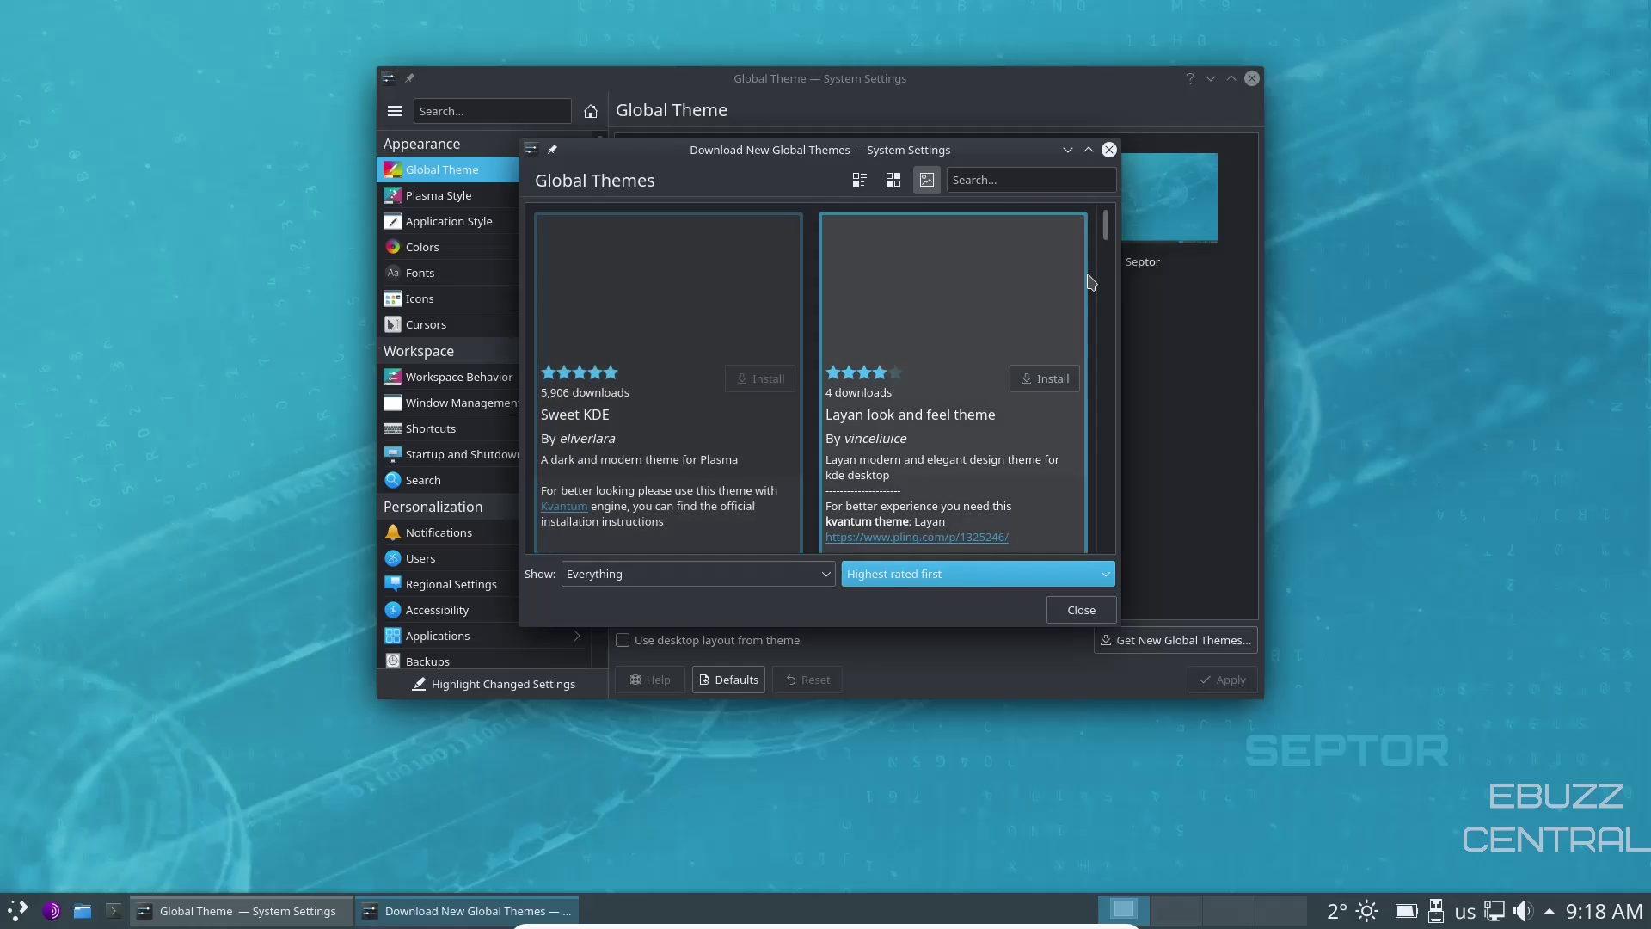
{"action": "left_click", "coordinate": [768, 352]}
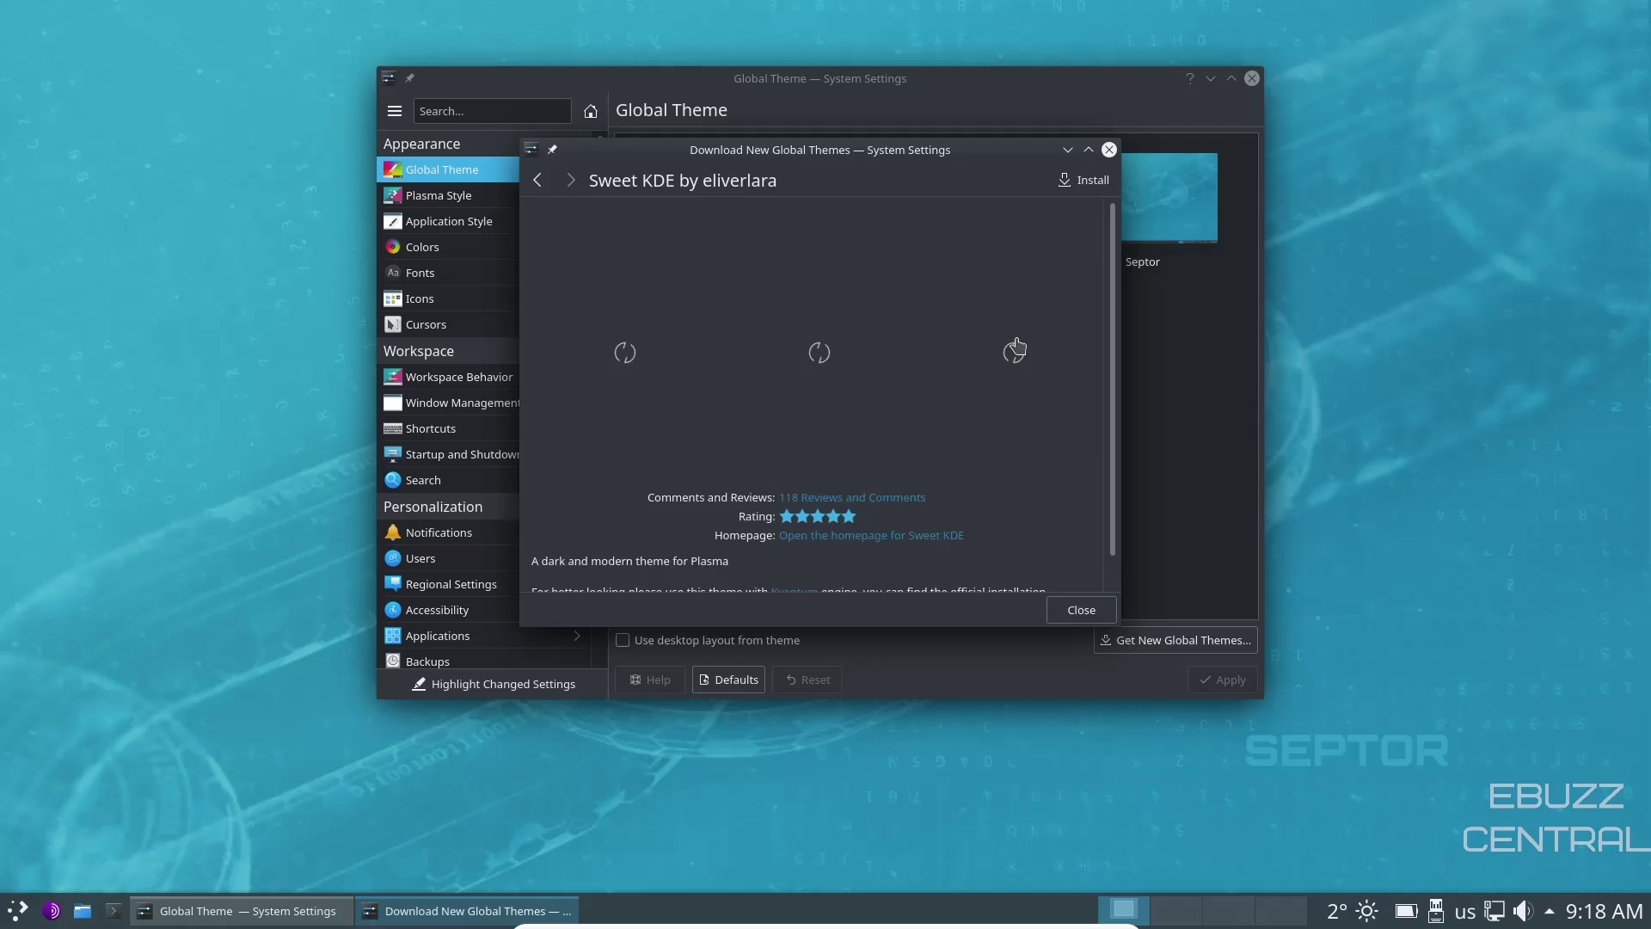
{"action": "left_click", "coordinate": [1109, 151]}
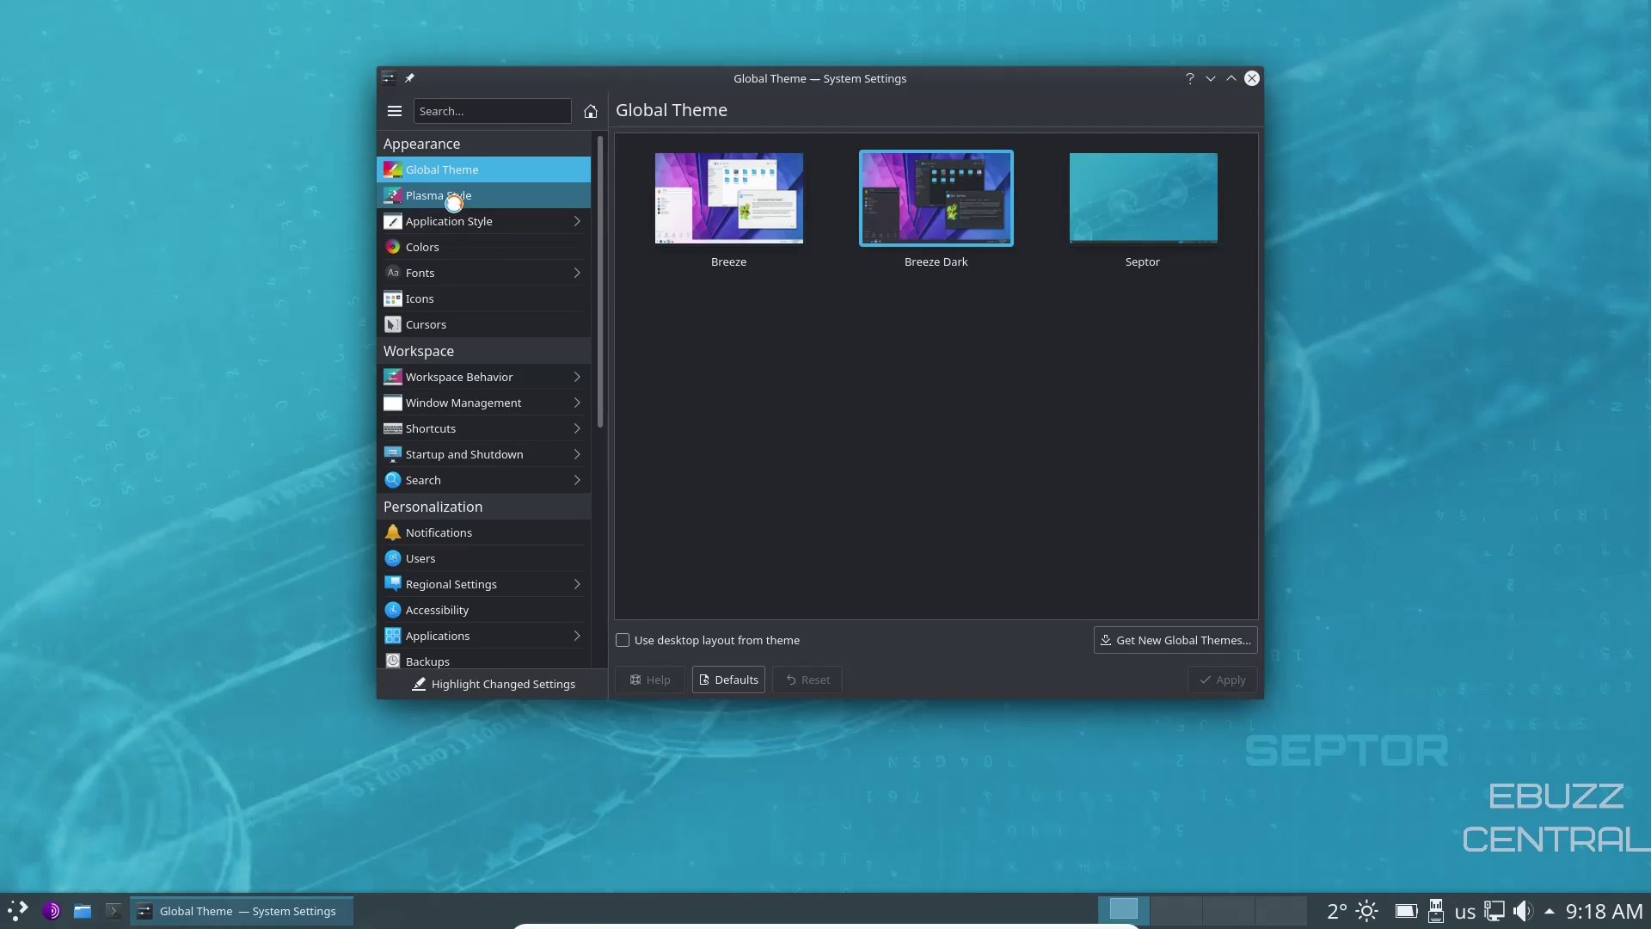
Adjust all system fonts to size 12 in the Fonts settings and apply the change.
{"action": "left_click", "coordinate": [447, 276]}
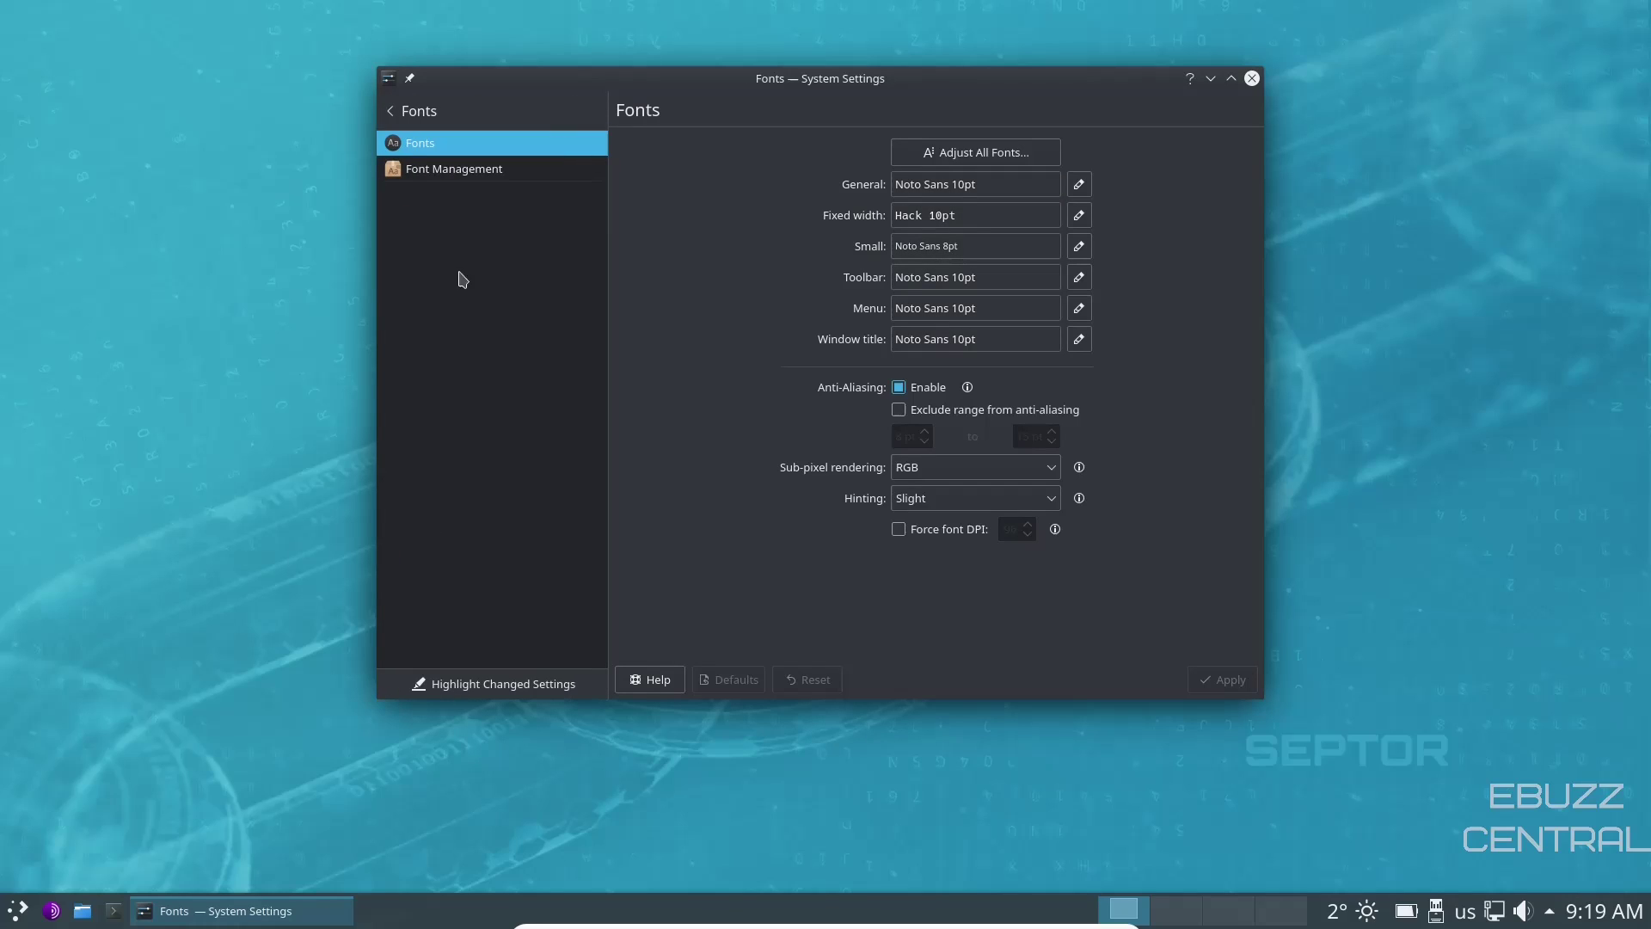
{"action": "left_click", "coordinate": [1002, 155]}
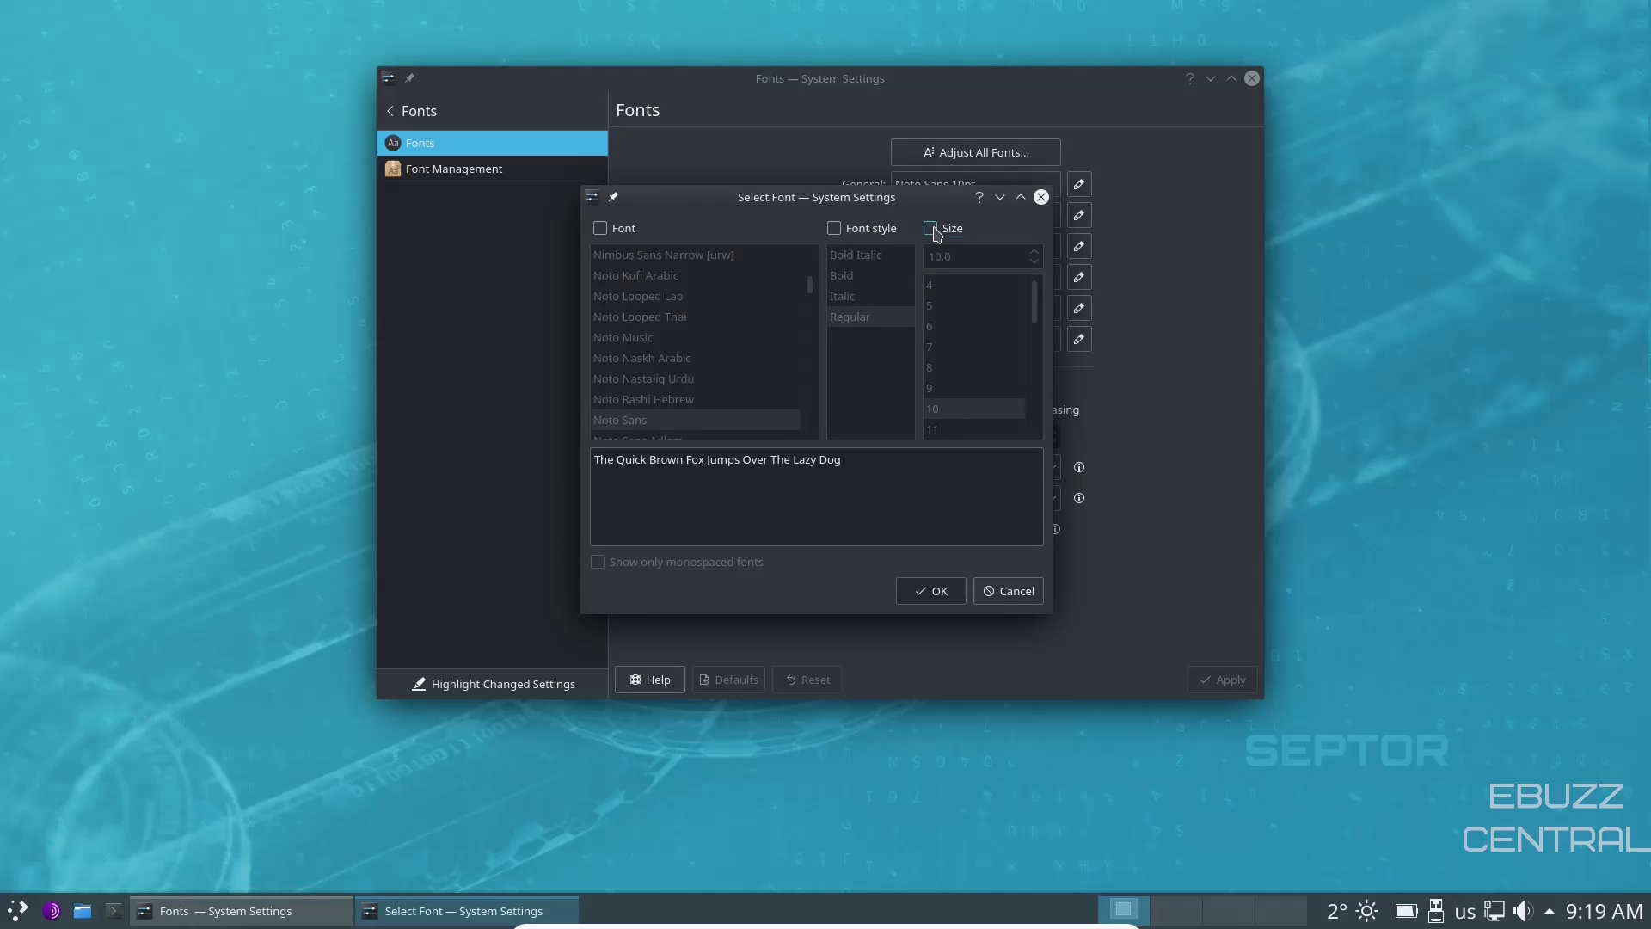
{"action": "left_click", "coordinate": [931, 229]}
{"action": "scroll", "coordinate": [942, 335], "scroll_direction": "down", "scroll_amount": 2}
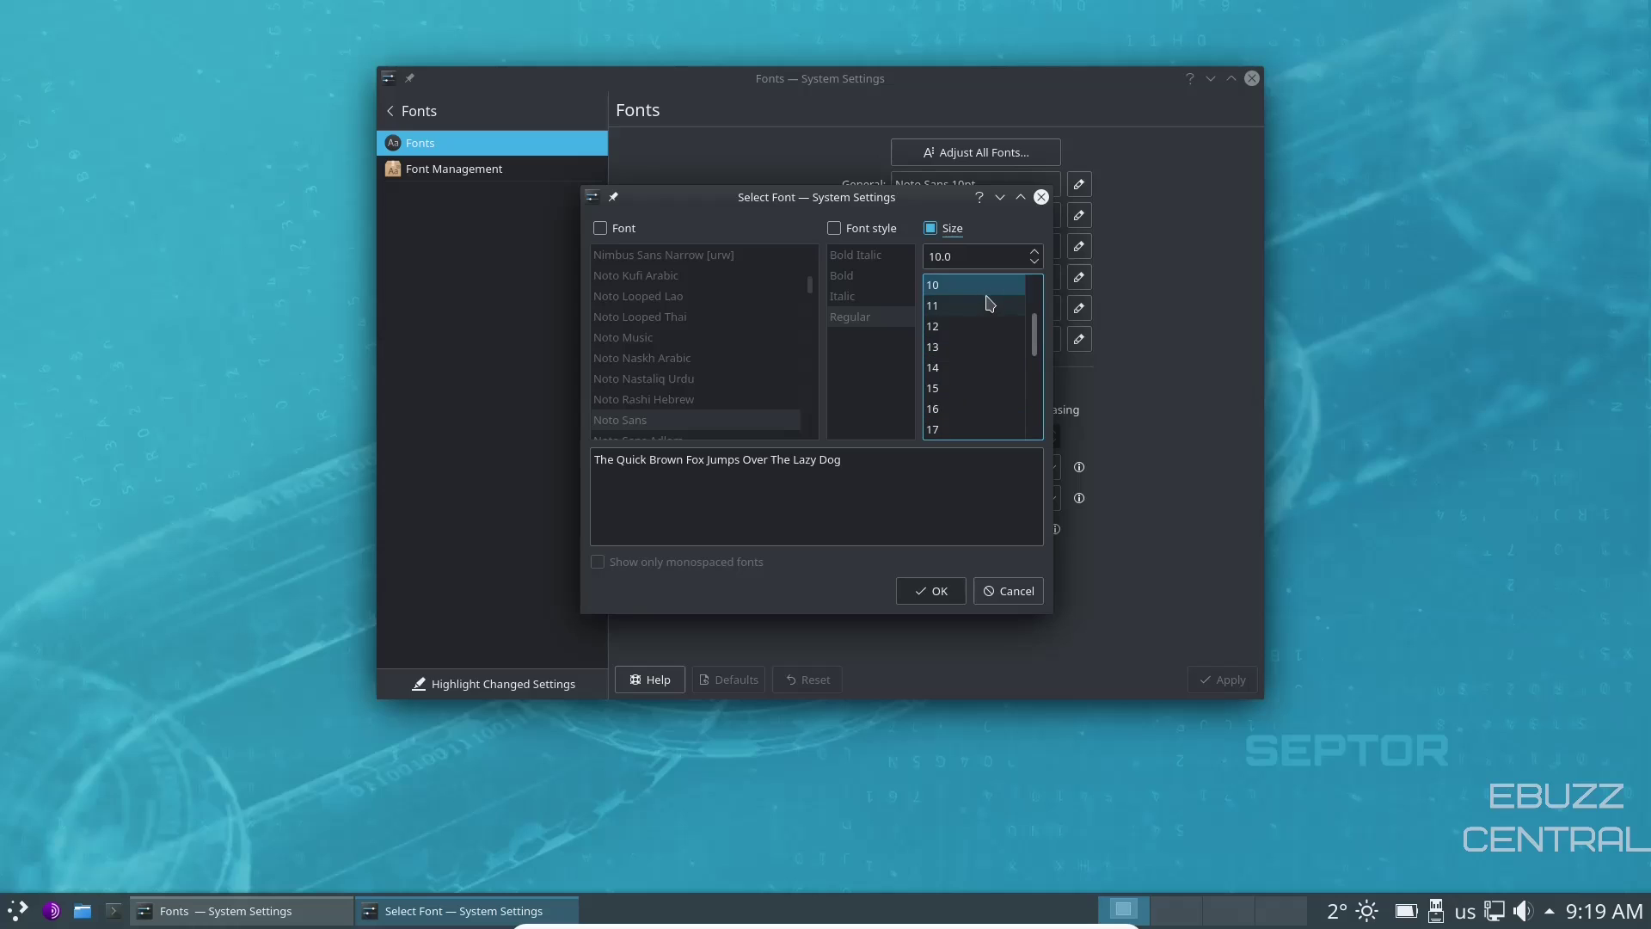
{"action": "left_click", "coordinate": [942, 335]}
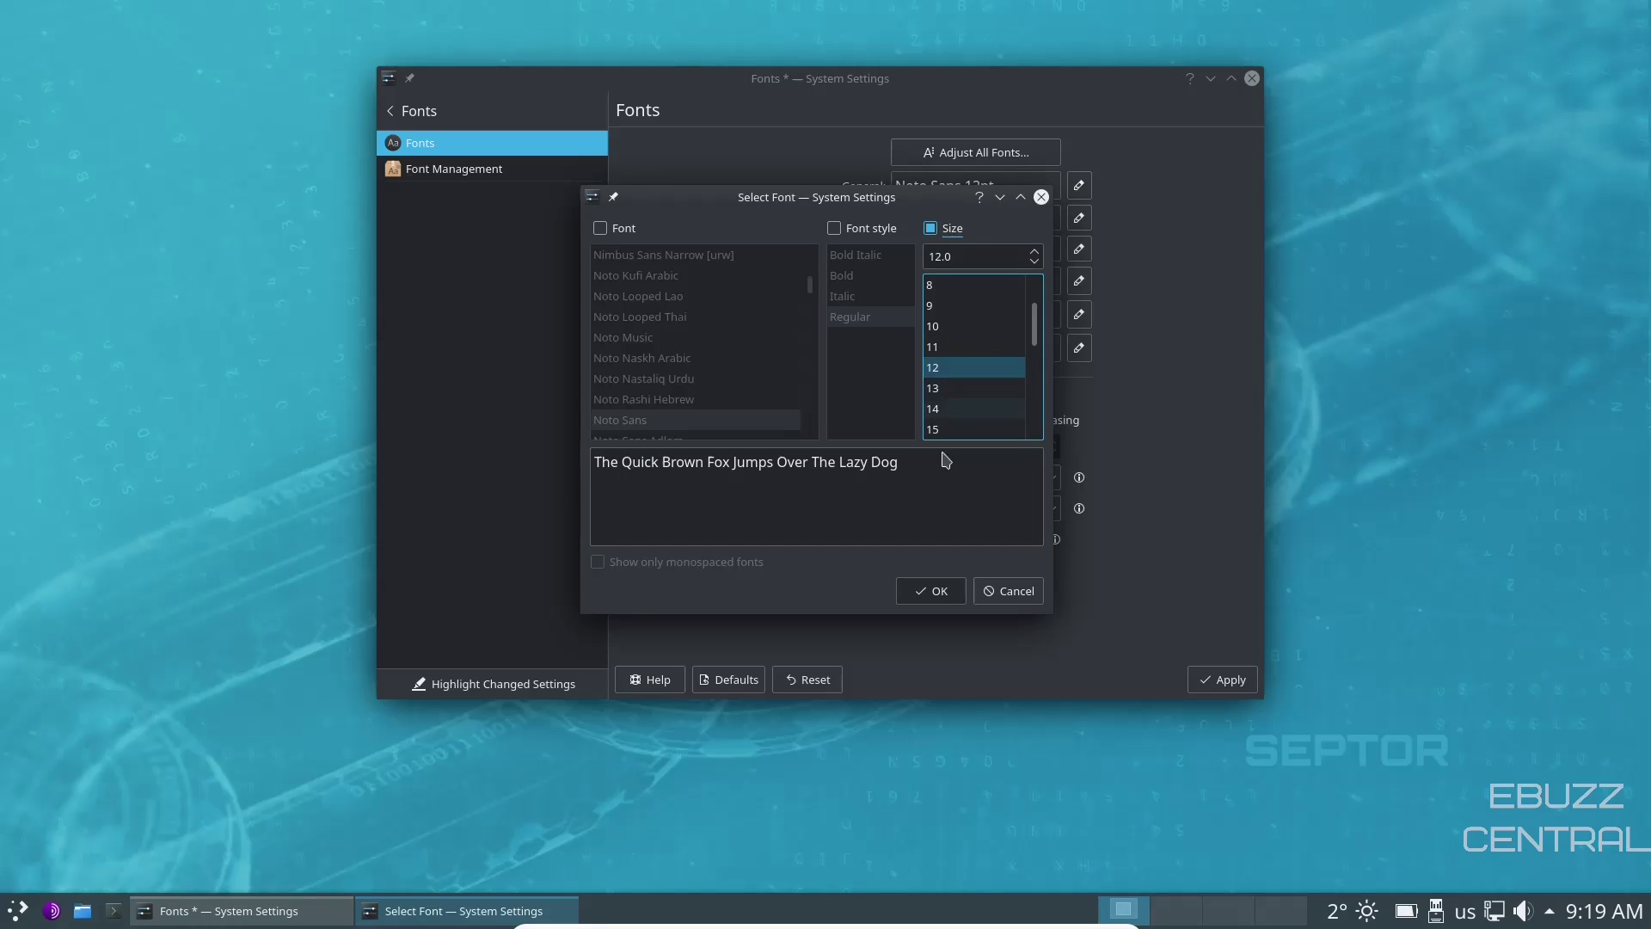
{"action": "left_click", "coordinate": [934, 600]}
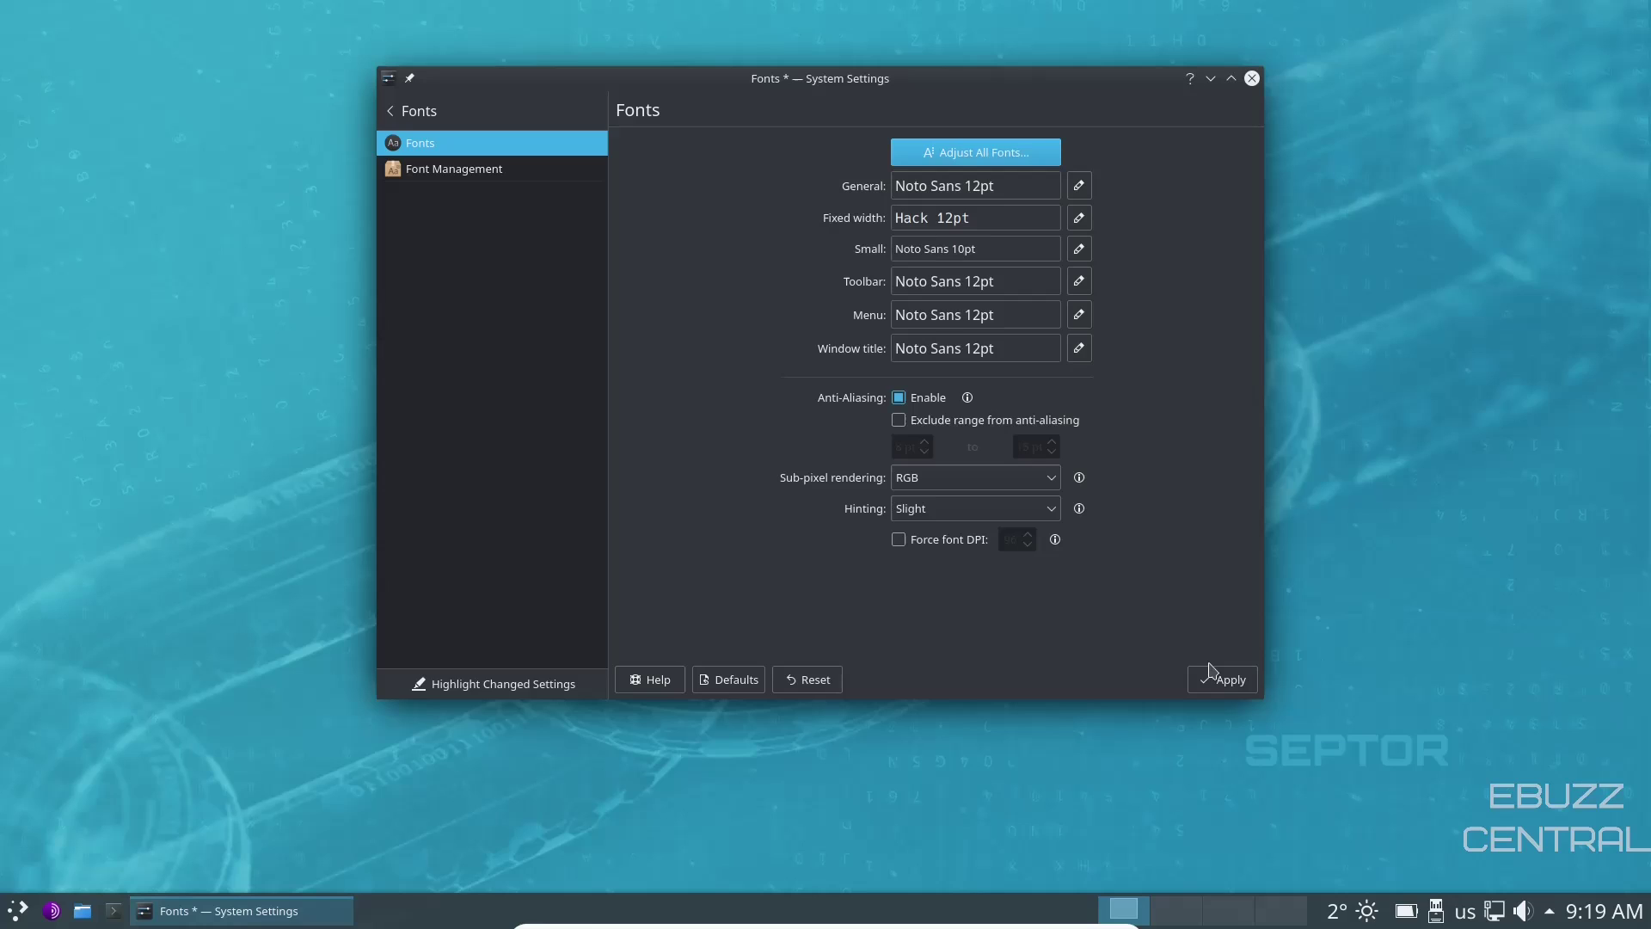
{"action": "left_click", "coordinate": [1238, 689]}
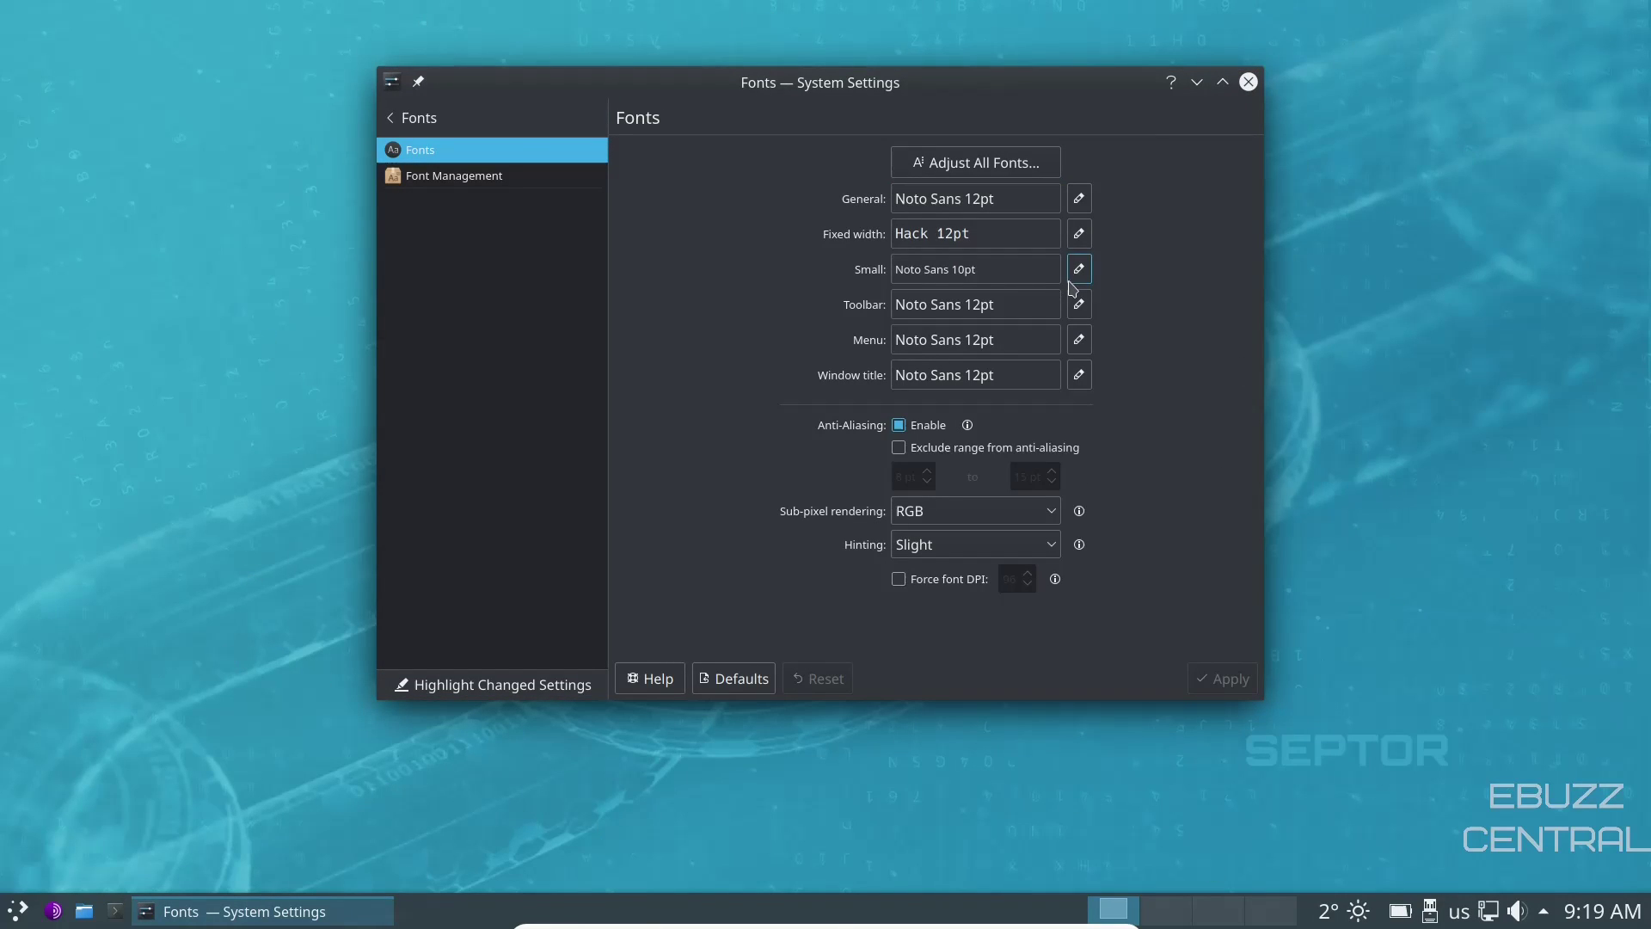
Return to the main System Settings category list and examine the Workspace, Personalization, Network and Hardware entries.
{"action": "left_click", "coordinate": [420, 118]}
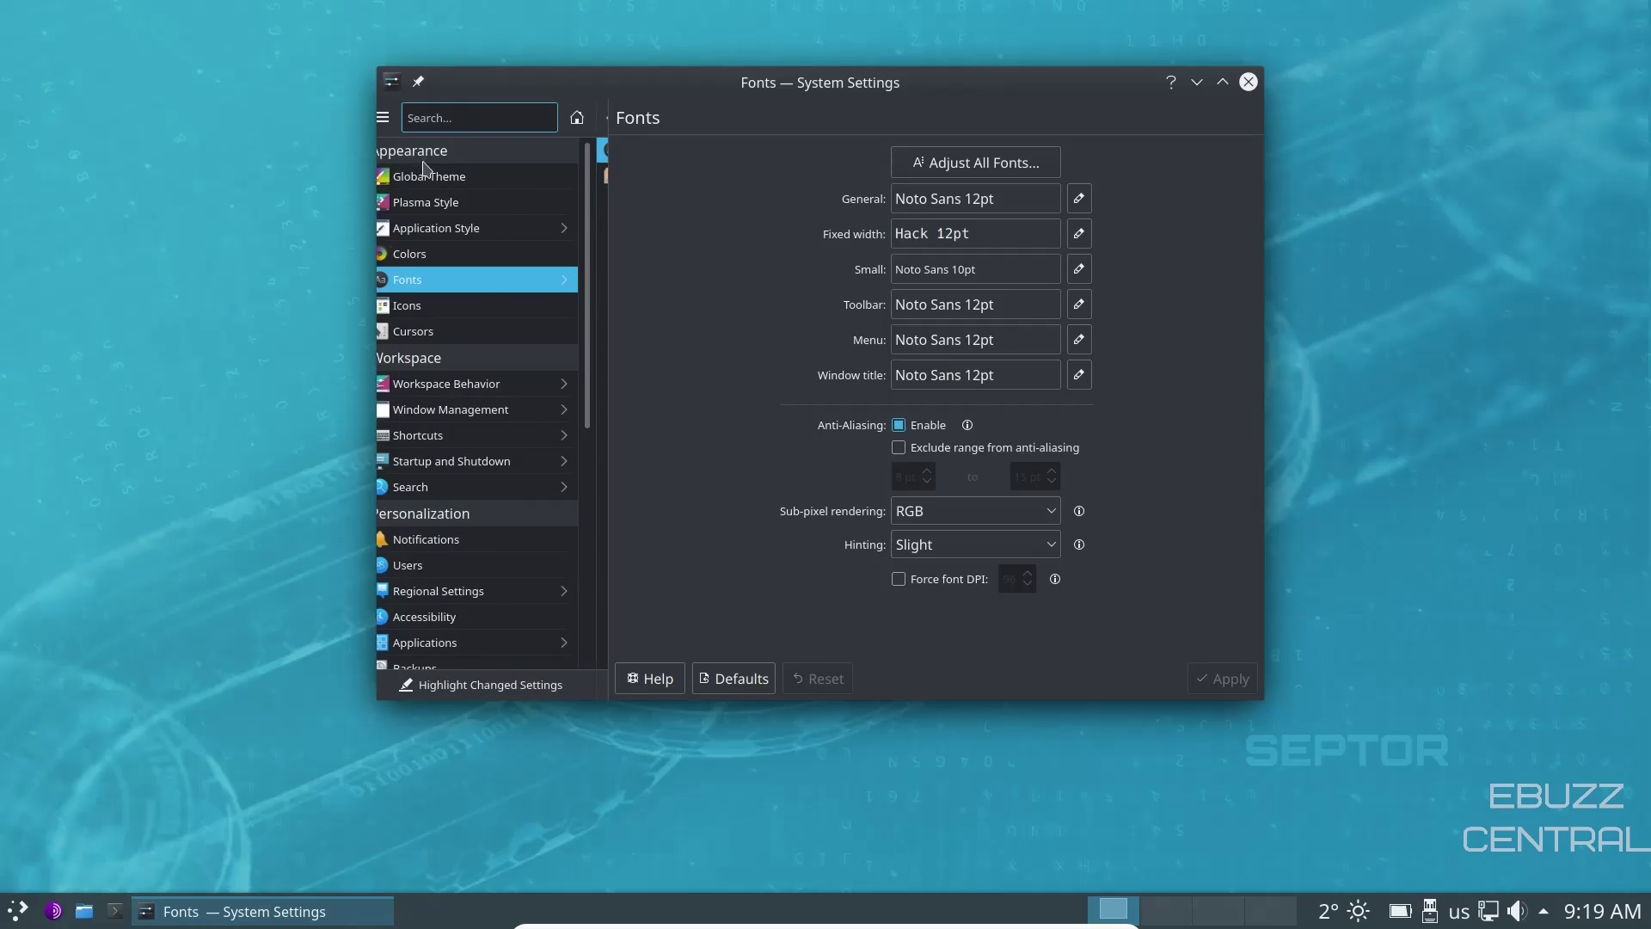
{"action": "mouse_move", "coordinate": [469, 223]}
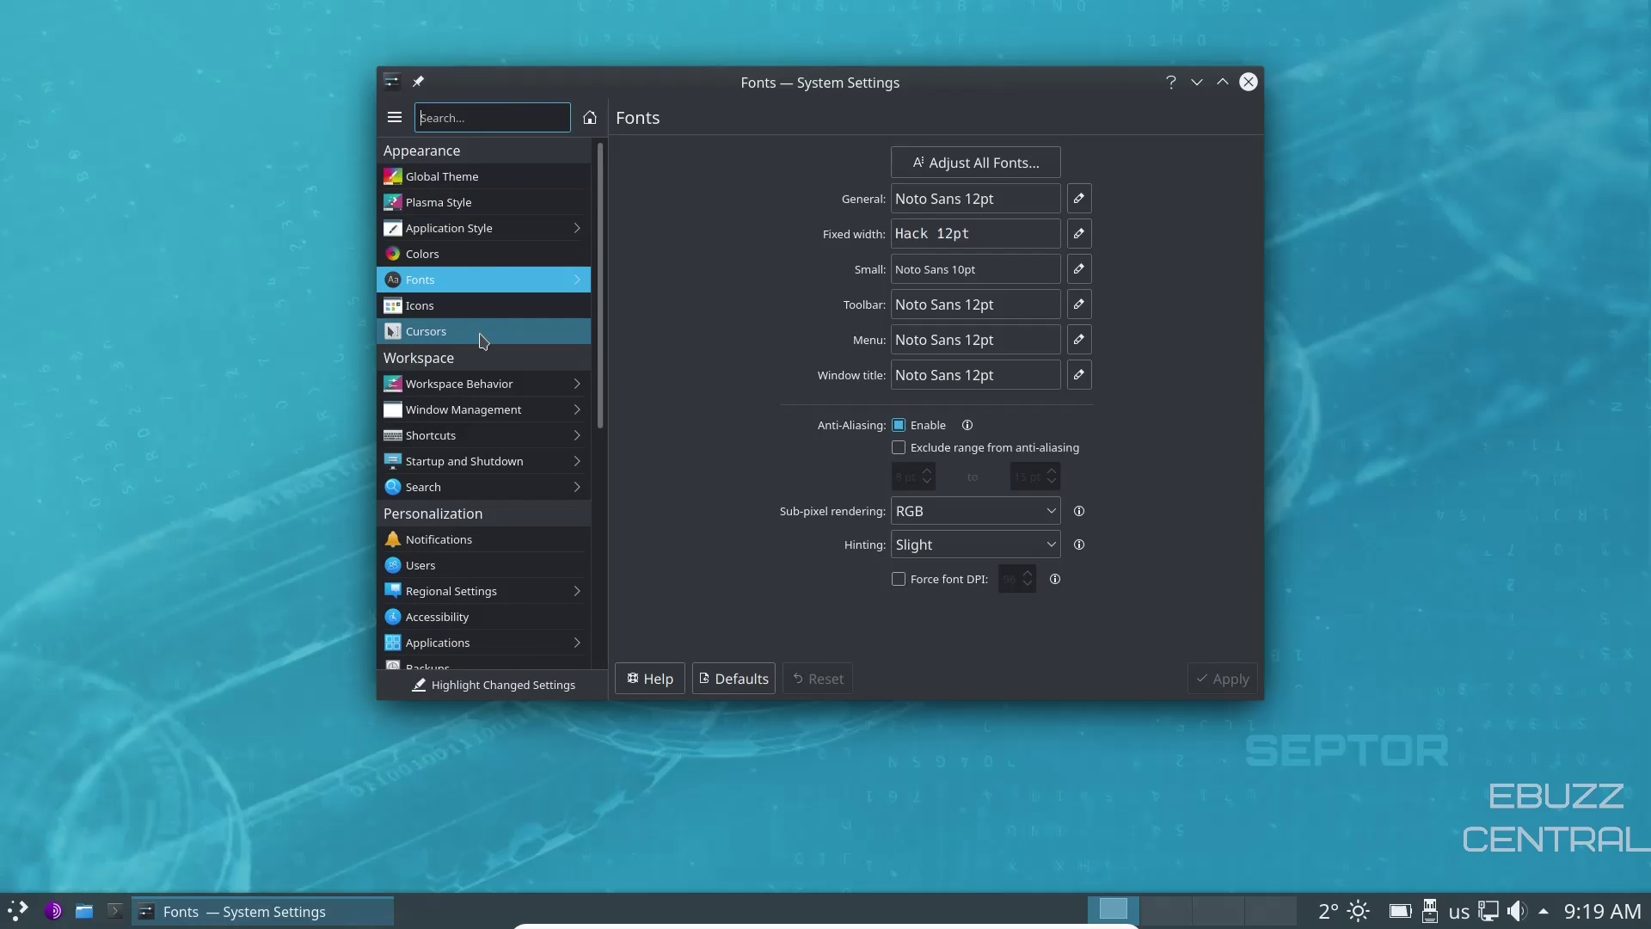
{"action": "scroll", "coordinate": [483, 342], "scroll_direction": "down", "scroll_amount": 1}
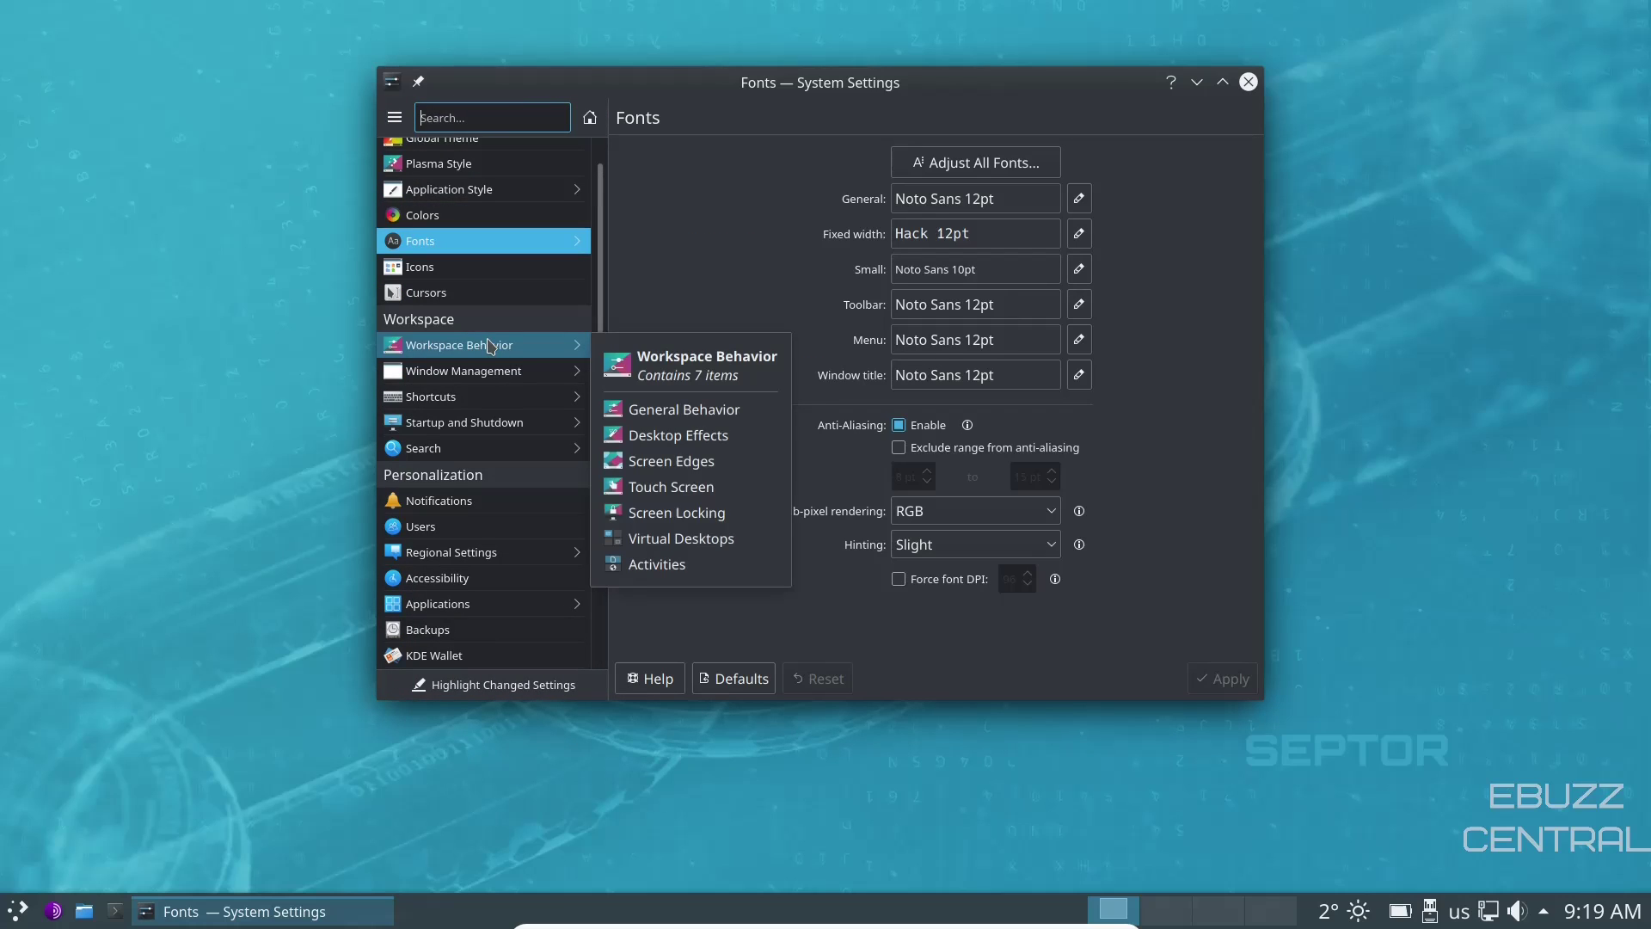
{"action": "scroll", "coordinate": [491, 345], "scroll_direction": "down", "scroll_amount": 2}
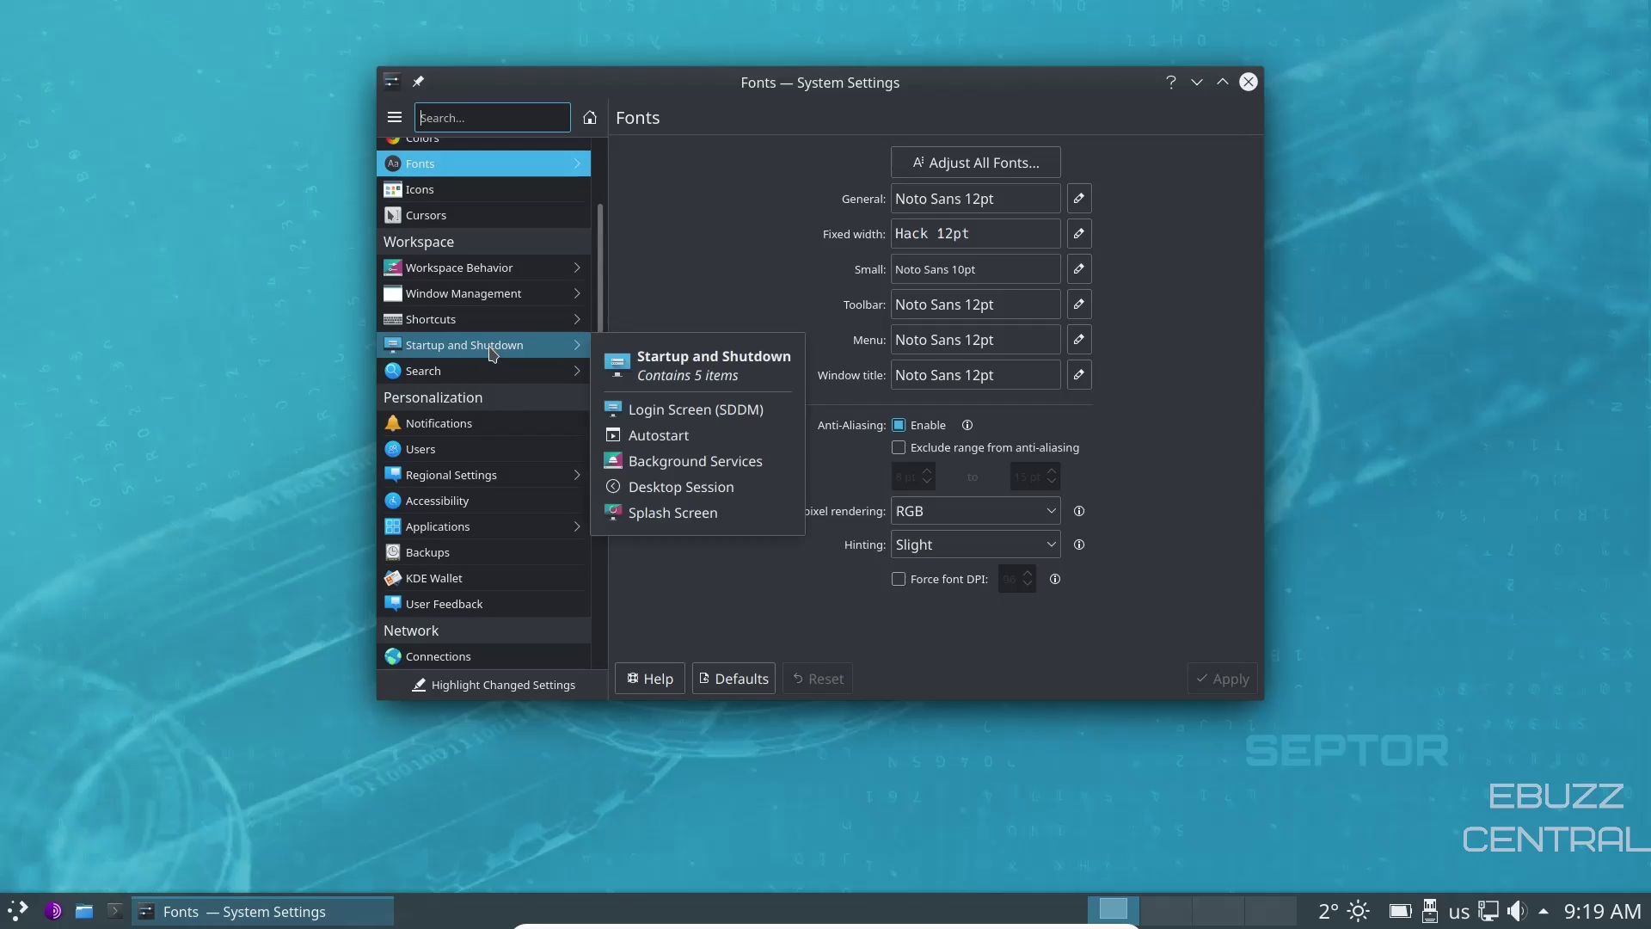
{"action": "scroll", "coordinate": [506, 560], "scroll_direction": "down", "scroll_amount": 5}
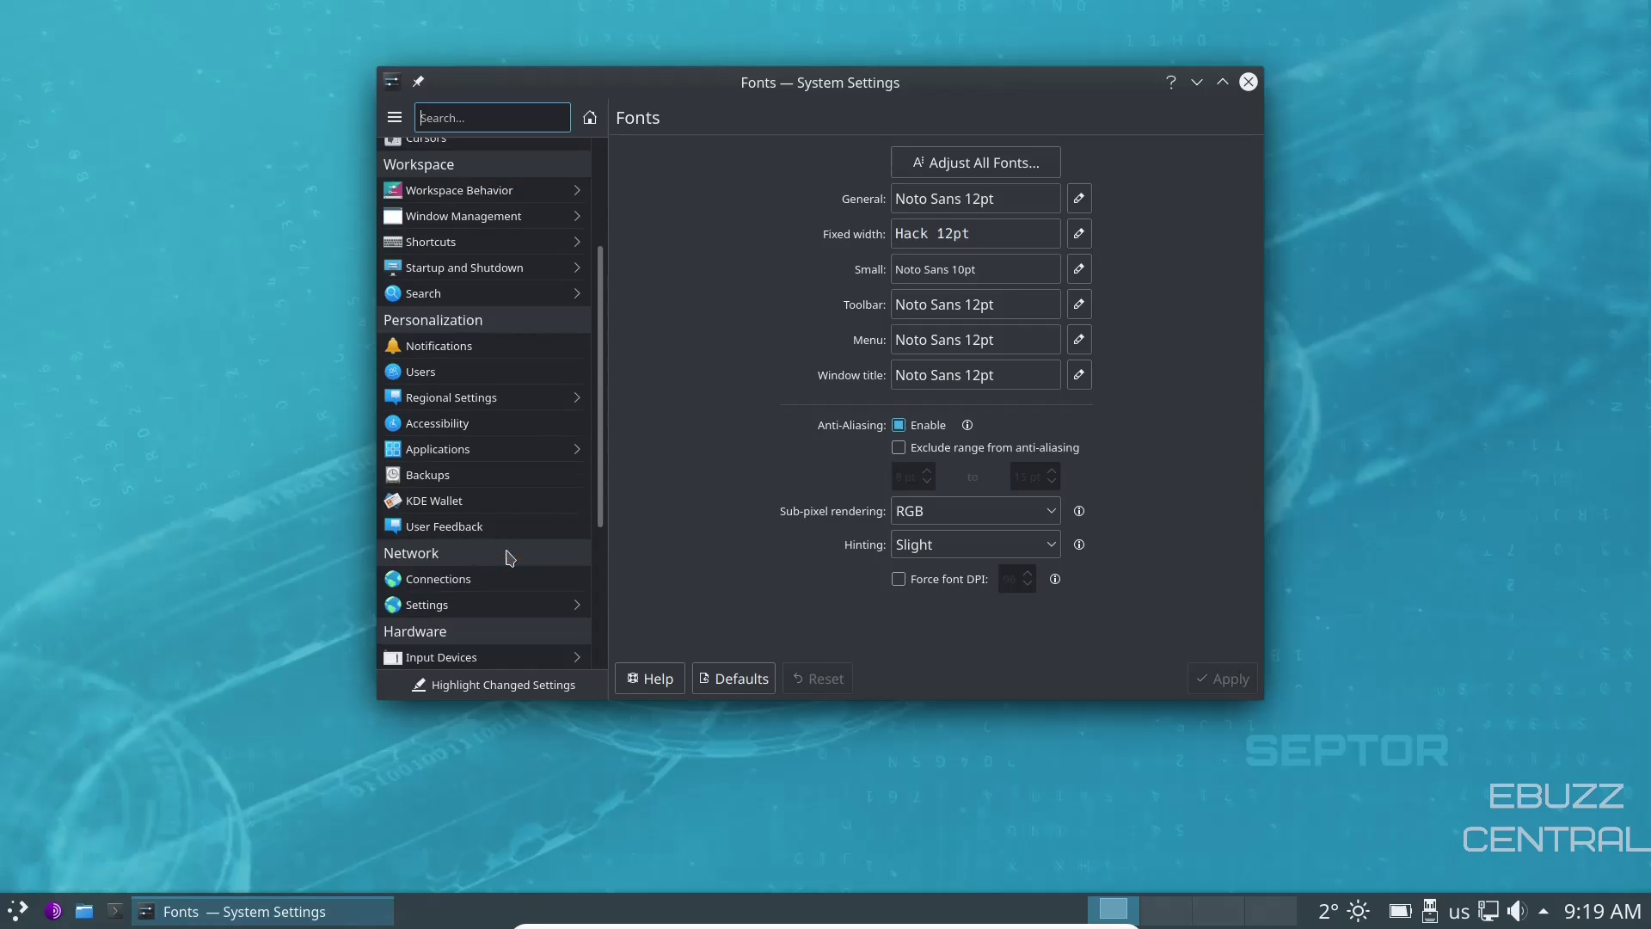
{"action": "scroll", "coordinate": [505, 520], "scroll_direction": "down", "scroll_amount": 1}
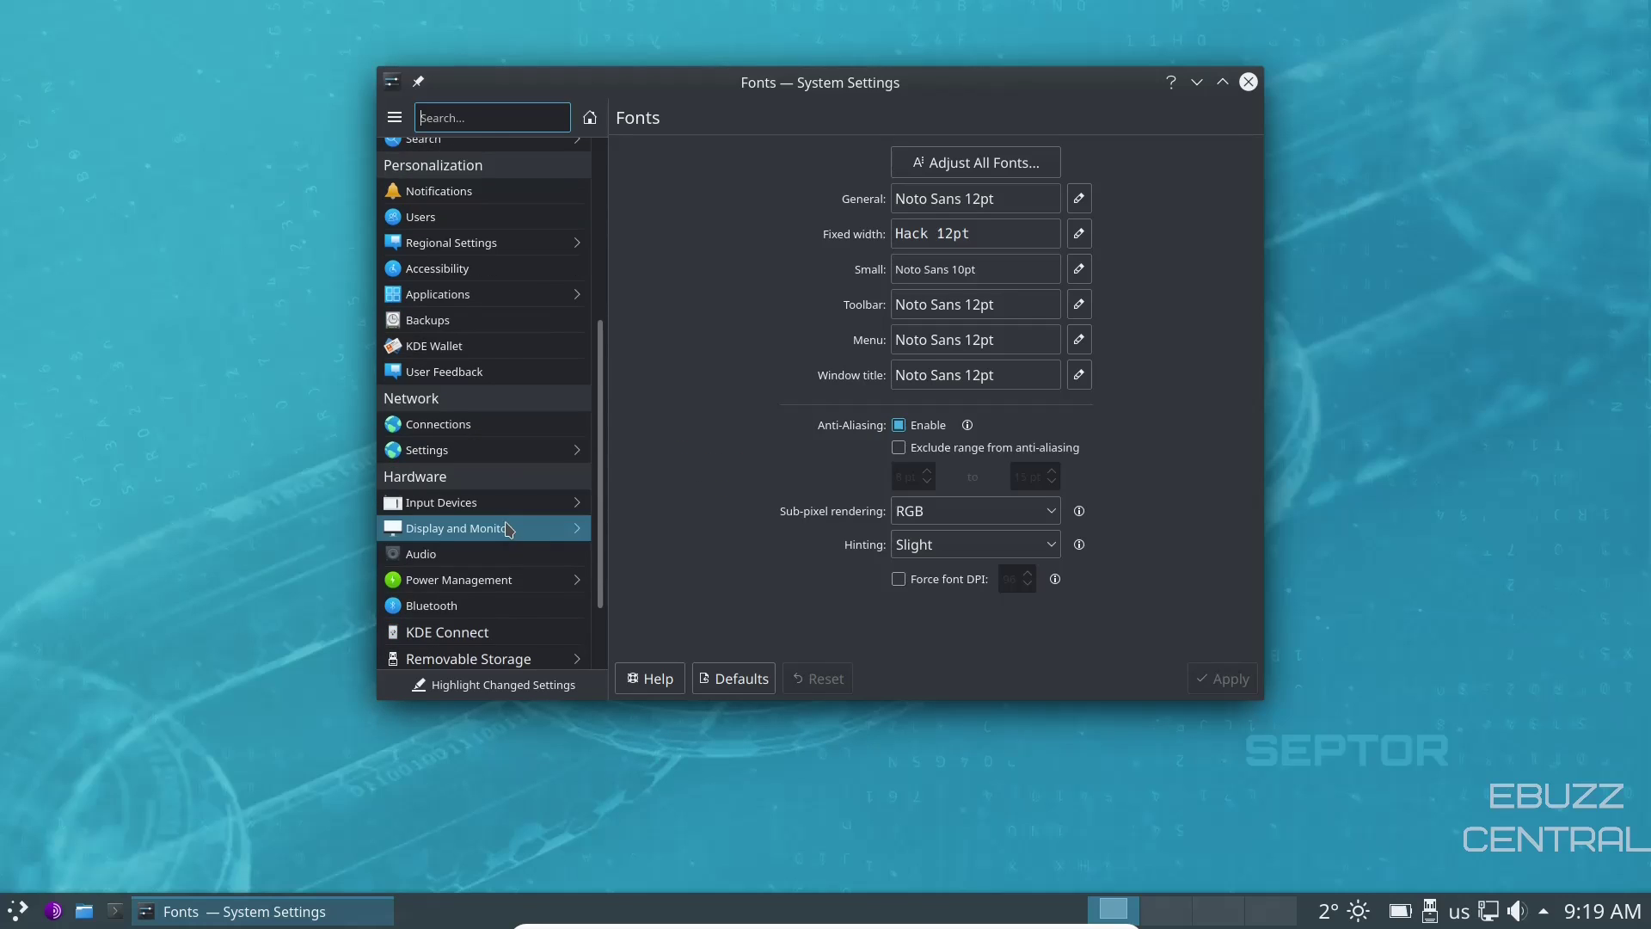
View the System Information page under System Administration and close System Settings.
{"action": "scroll", "coordinate": [505, 516], "scroll_direction": "down", "scroll_amount": 3}
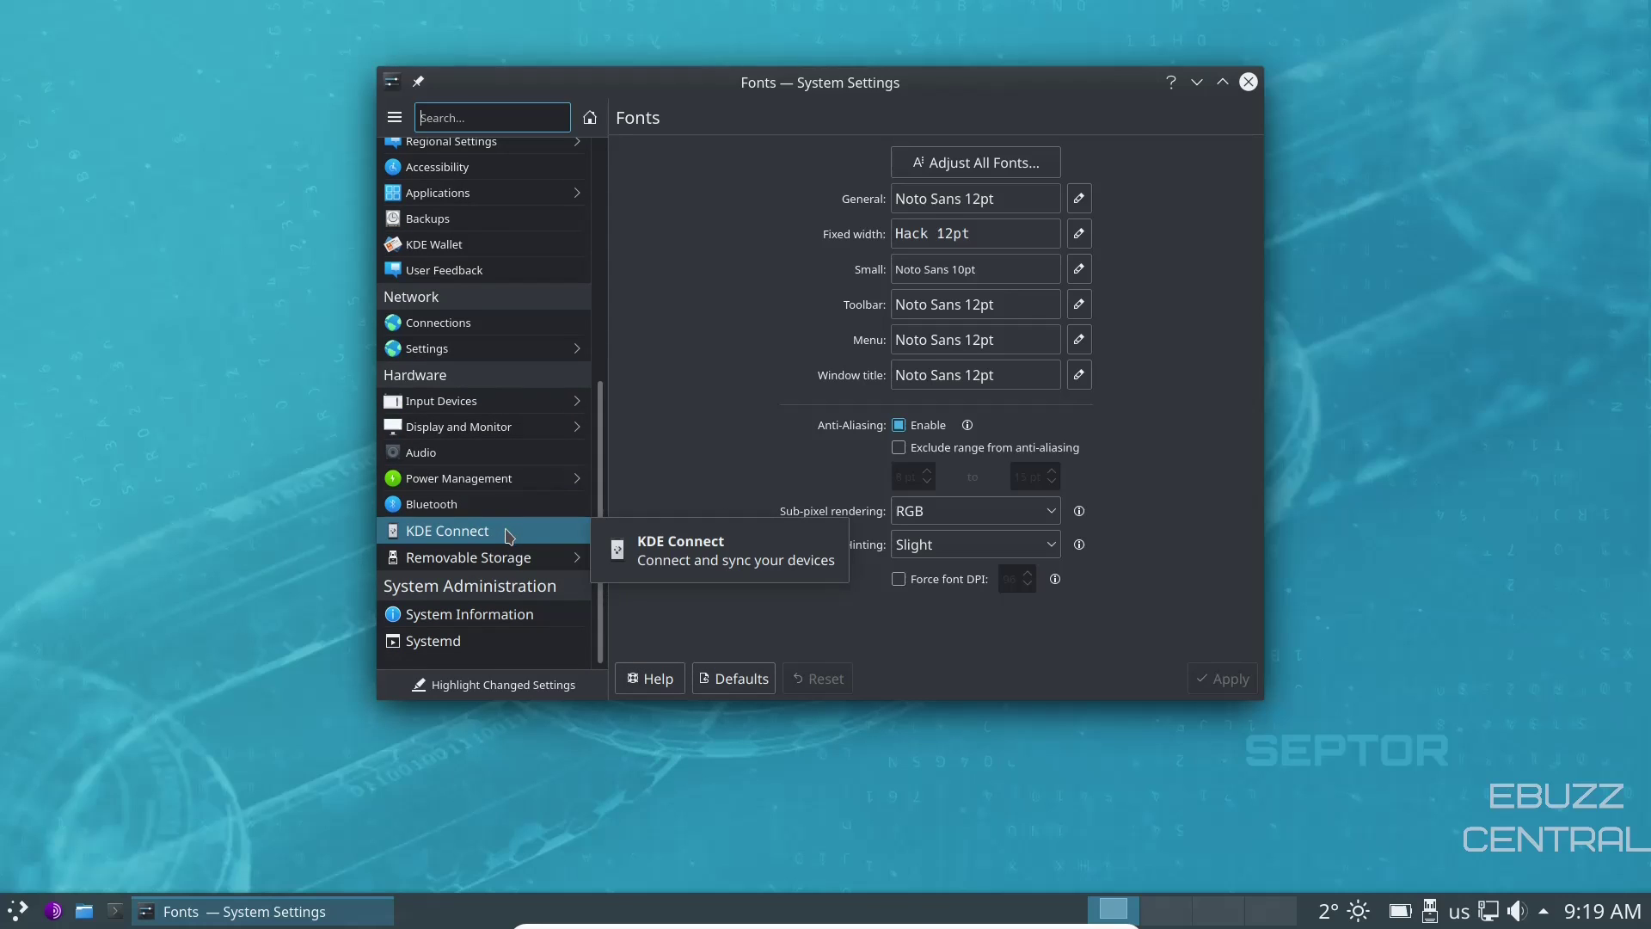
{"action": "left_click", "coordinate": [464, 619]}
{"action": "left_click", "coordinate": [465, 620]}
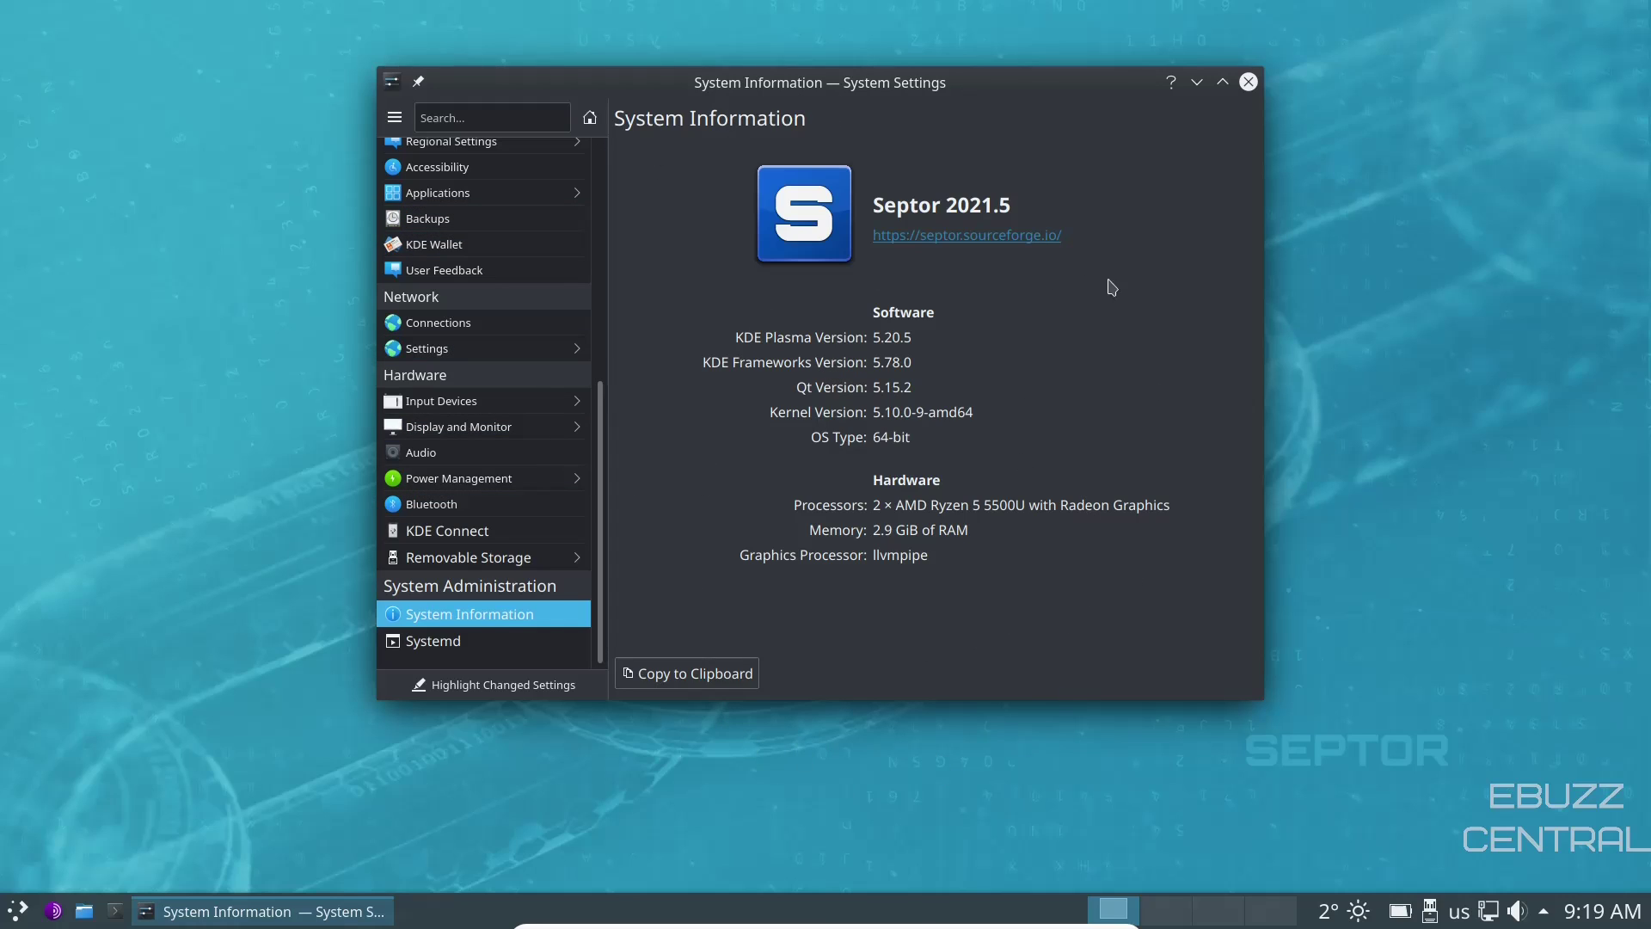
{"action": "left_click", "coordinate": [1248, 83]}
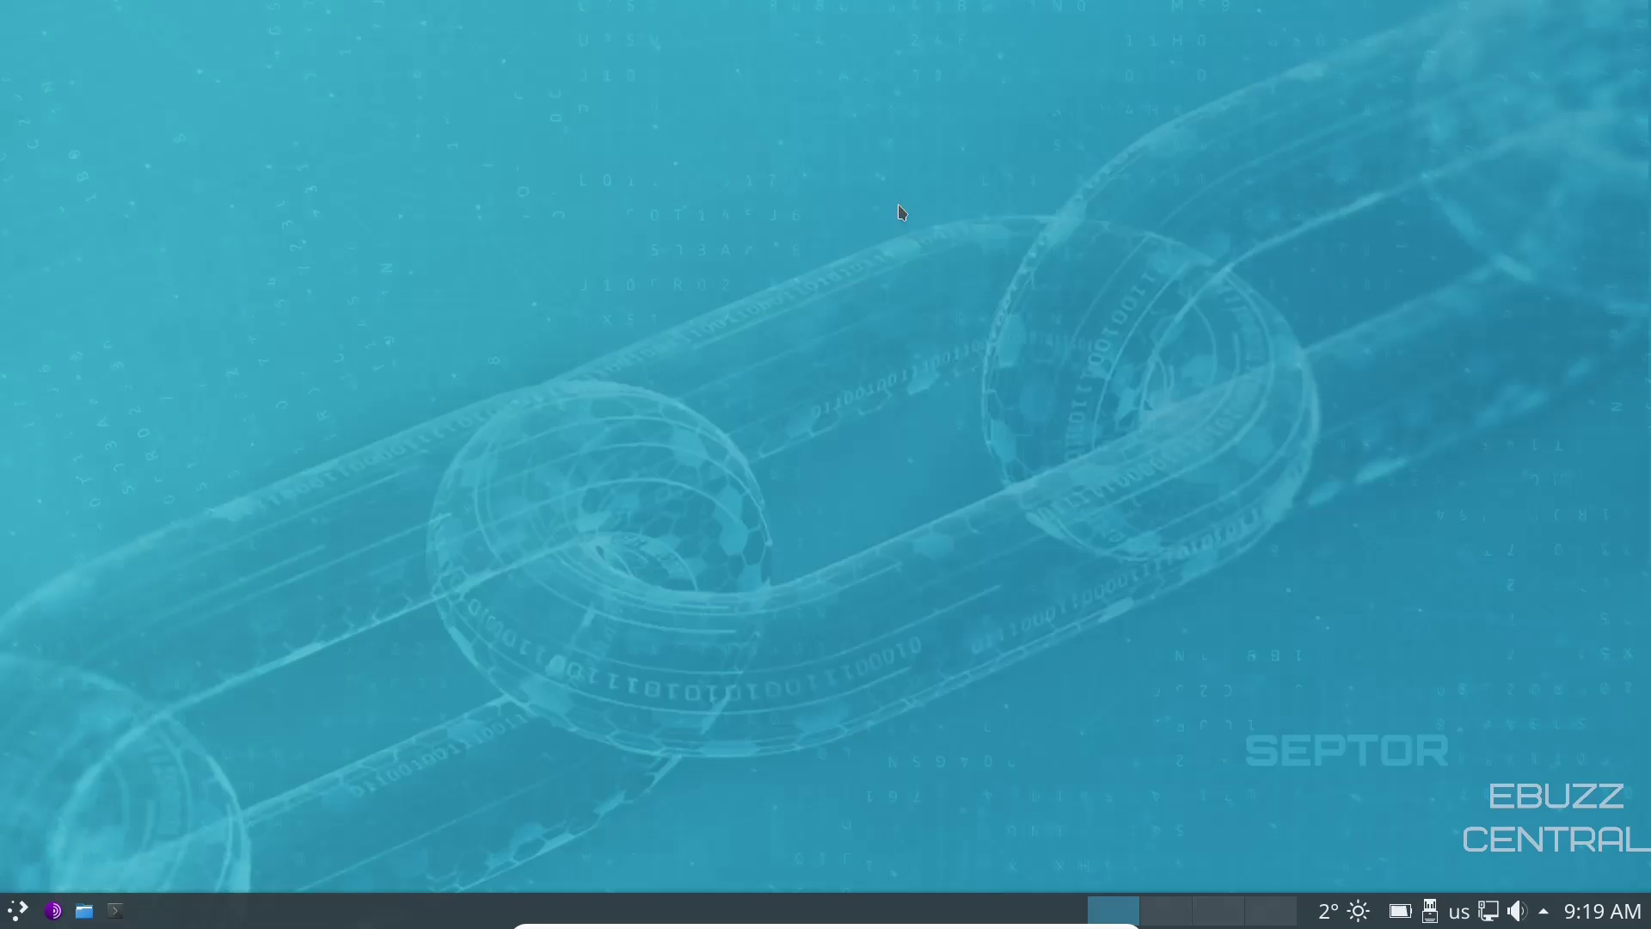
Browse the application launcher's categories from Graphics, Internet and Office through Science & Math and Settings to Power / Session.
{"action": "left_click", "coordinate": [17, 911]}
{"action": "mouse_move", "coordinate": [76, 436]}
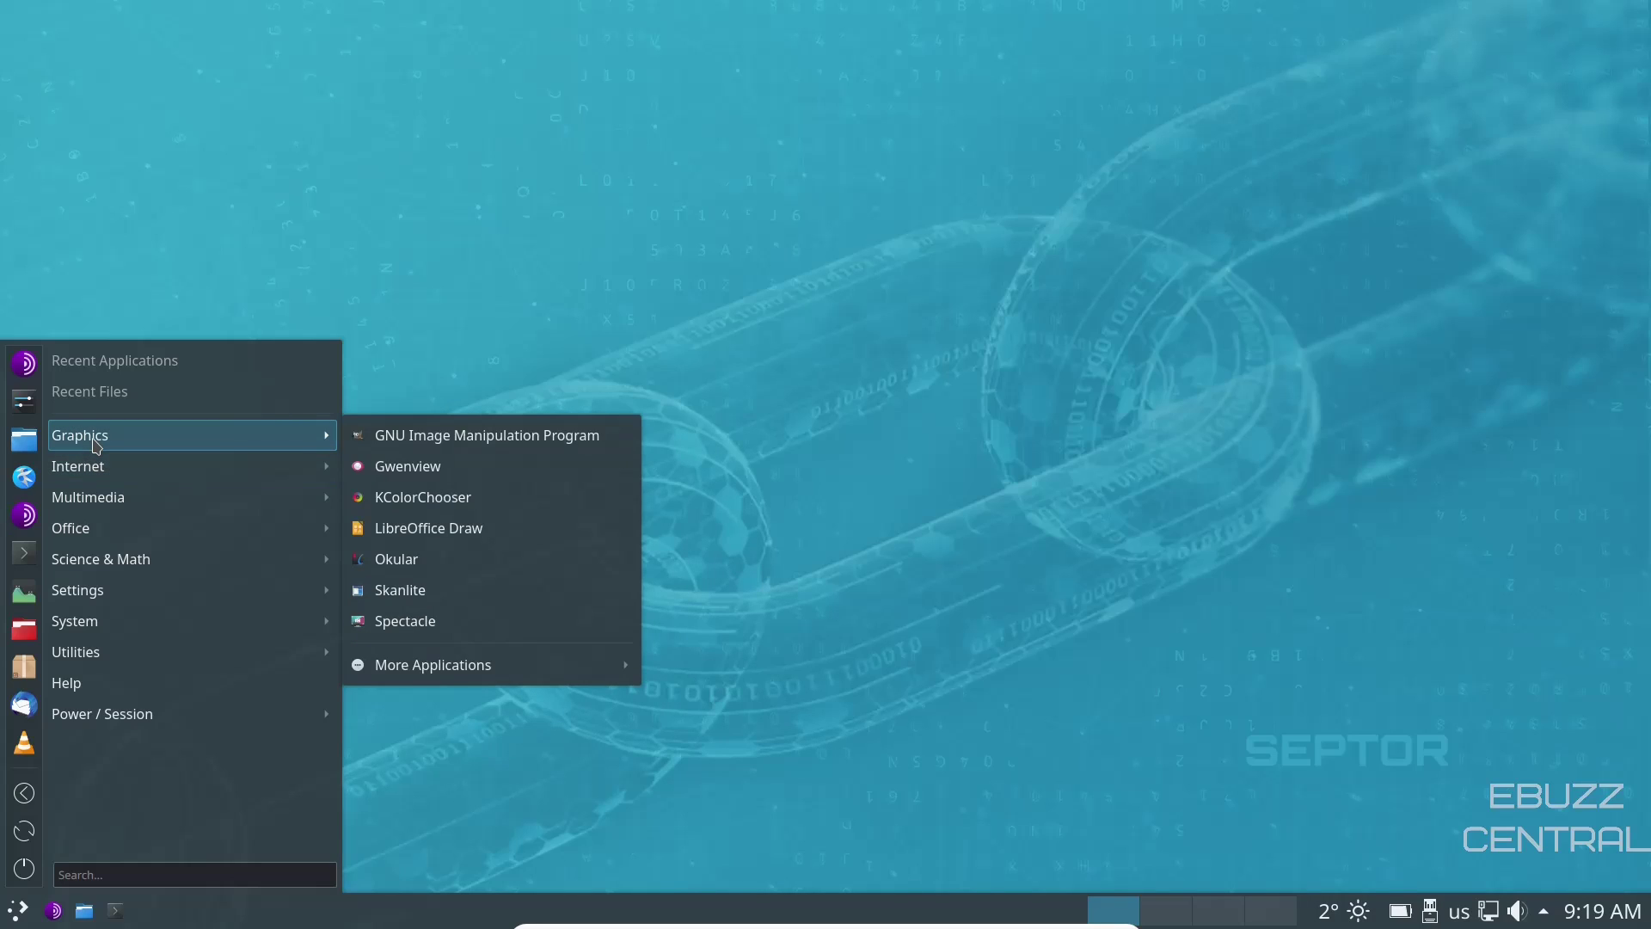
{"action": "mouse_move", "coordinate": [96, 478]}
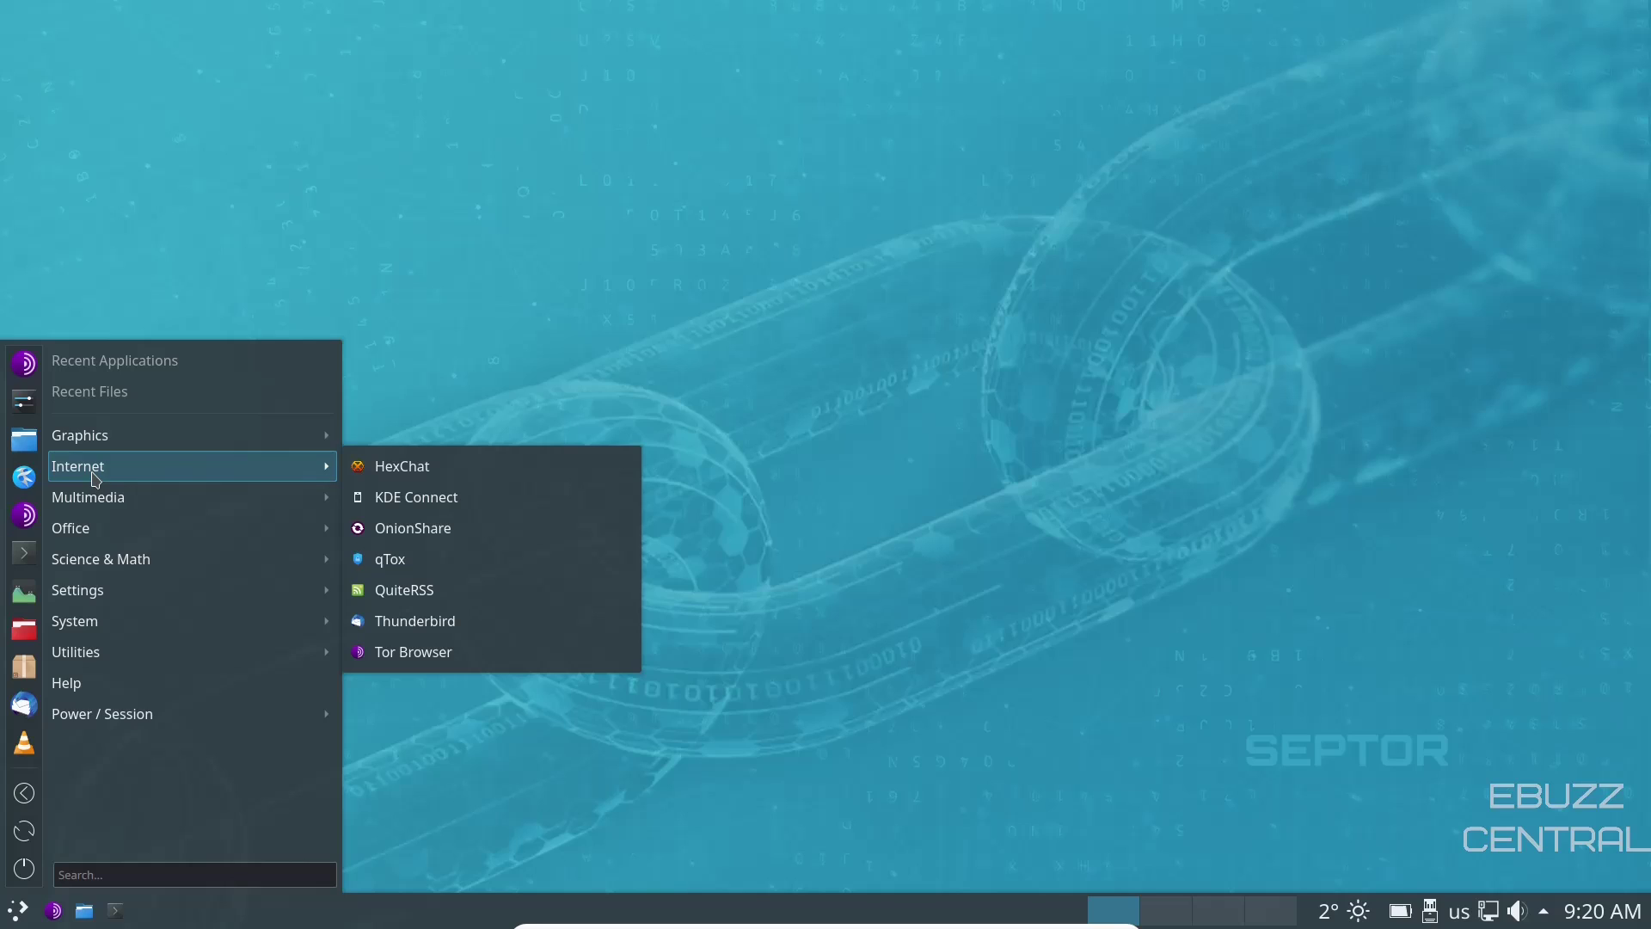
{"action": "mouse_move", "coordinate": [104, 512]}
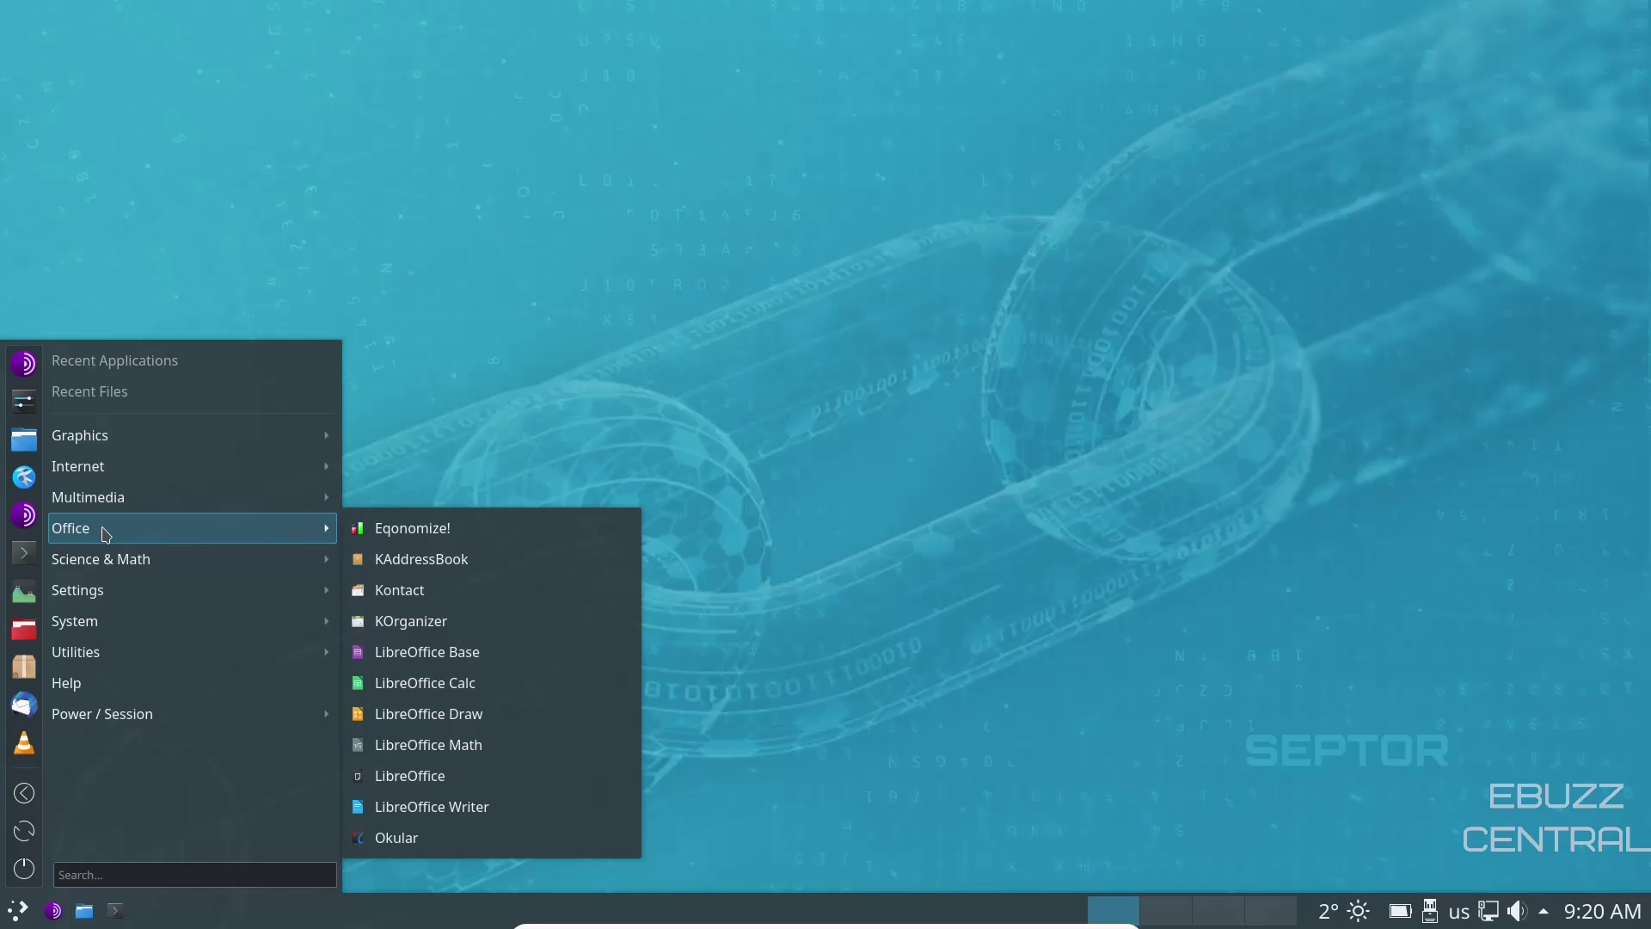
{"action": "mouse_move", "coordinate": [105, 566]}
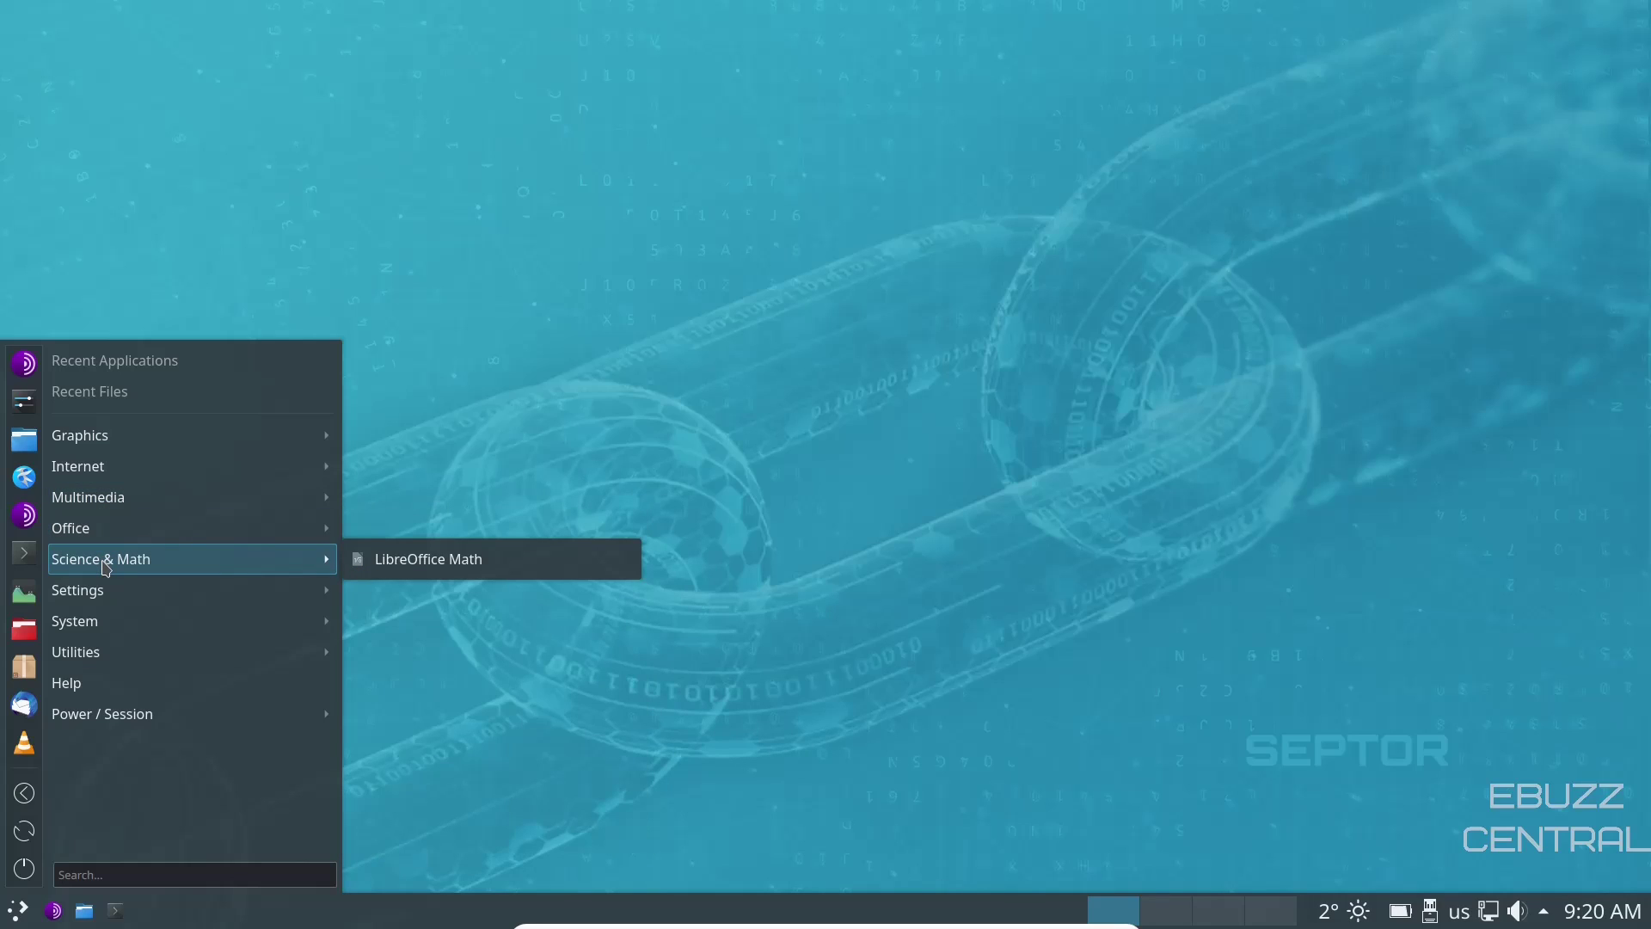
{"action": "mouse_move", "coordinate": [105, 595]}
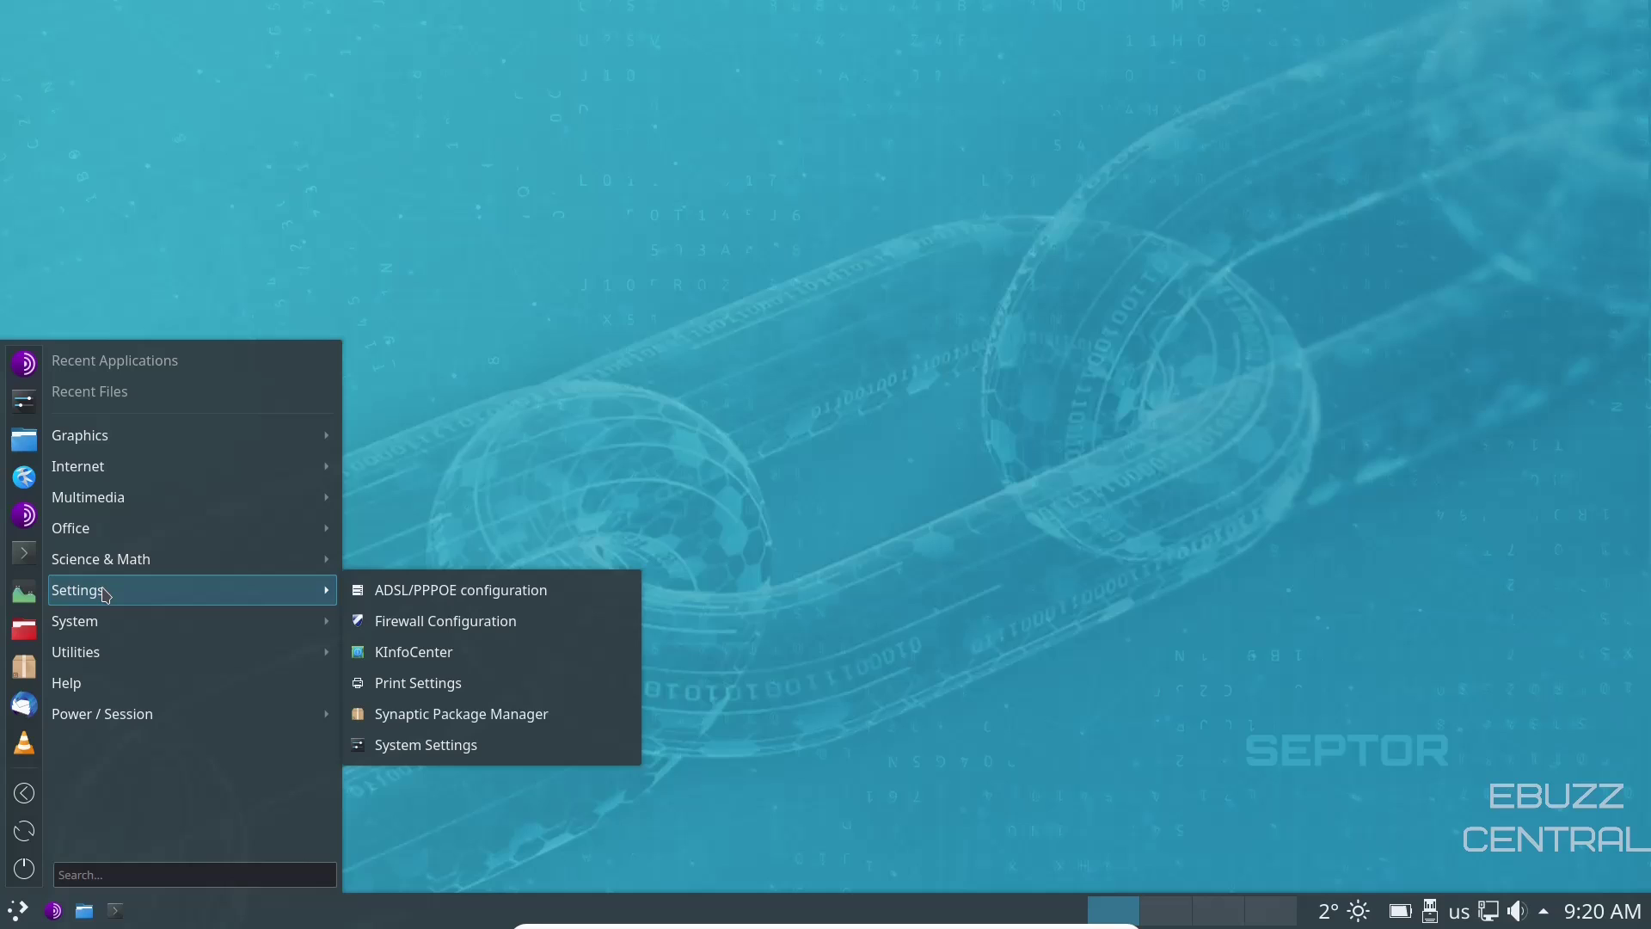
{"action": "mouse_move", "coordinate": [105, 638]}
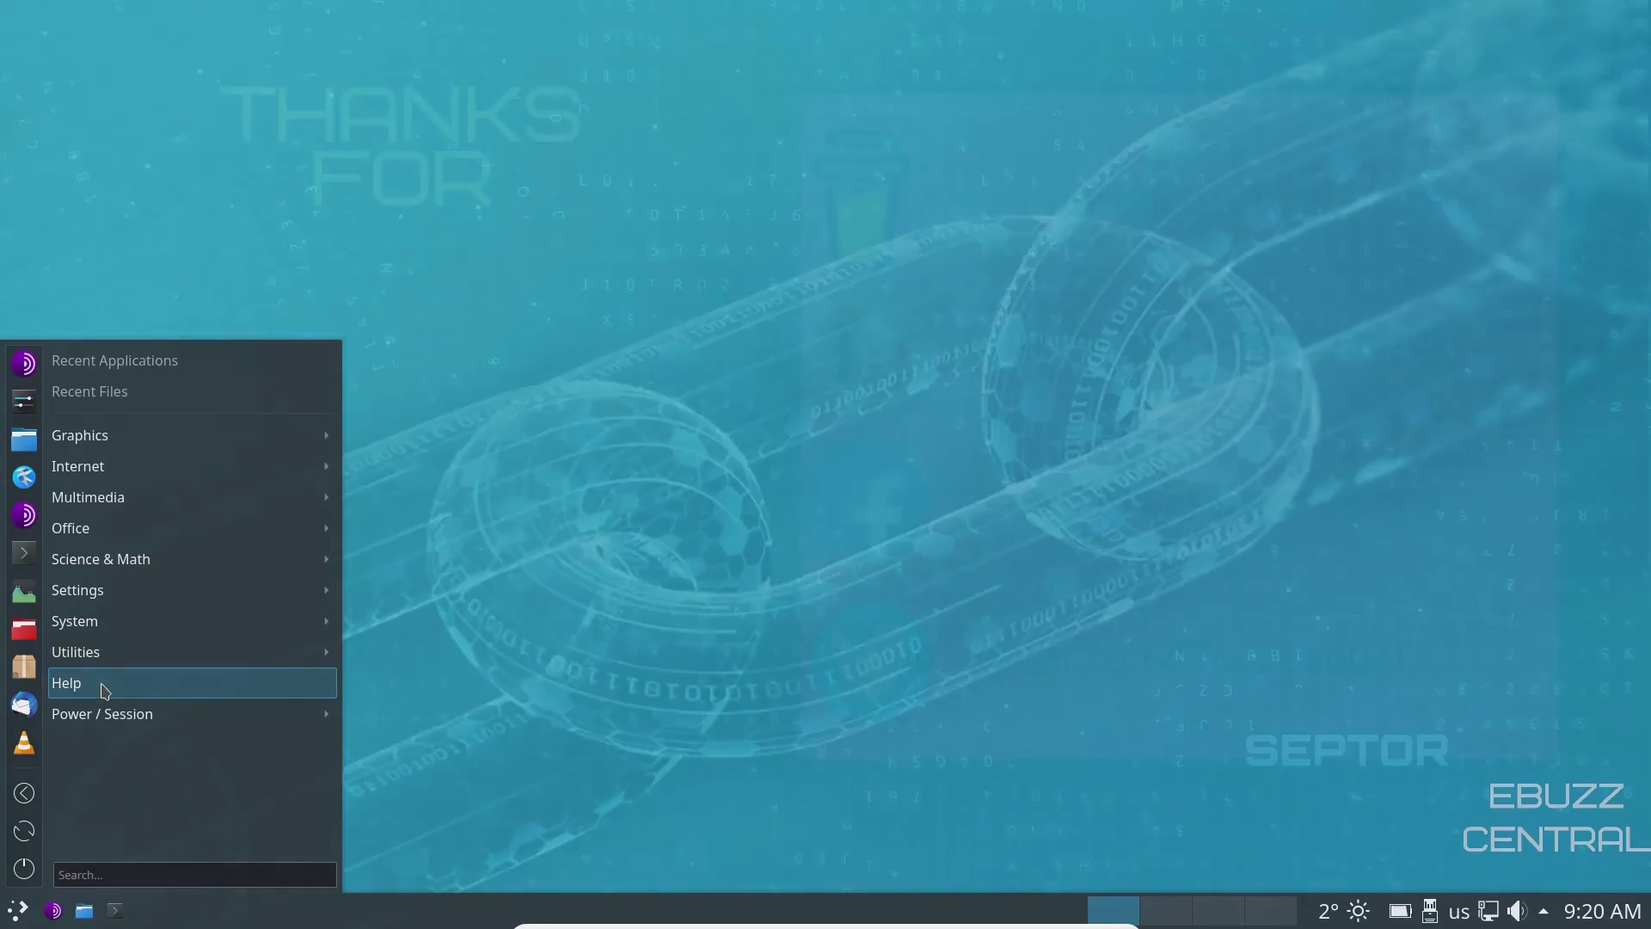
{"action": "mouse_move", "coordinate": [105, 718]}
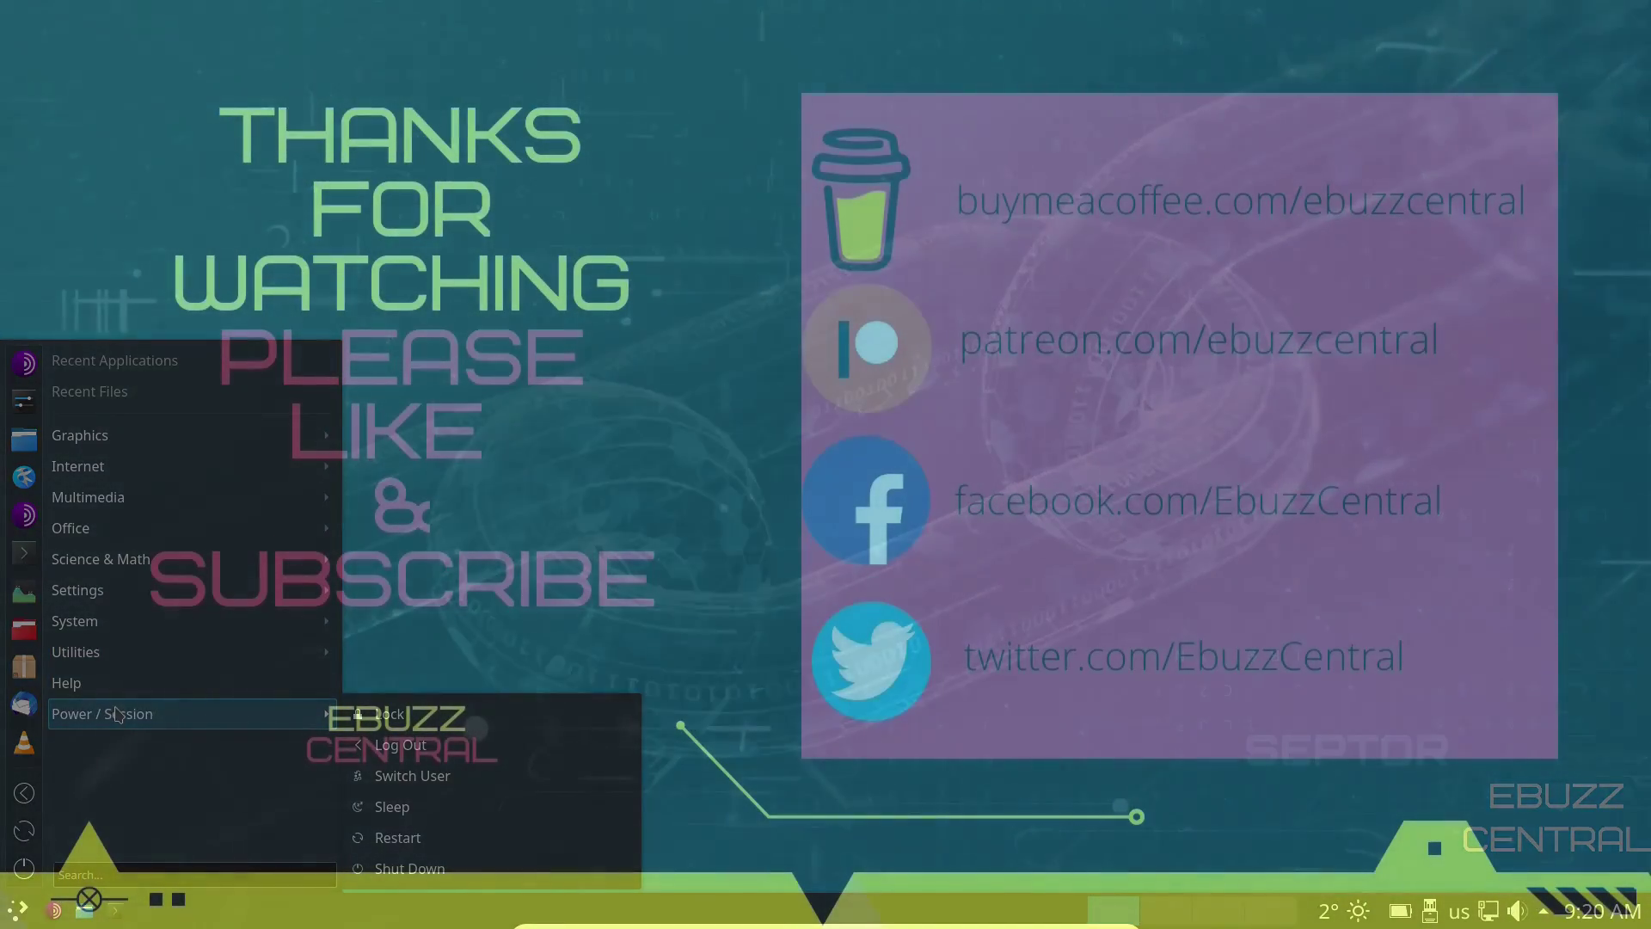